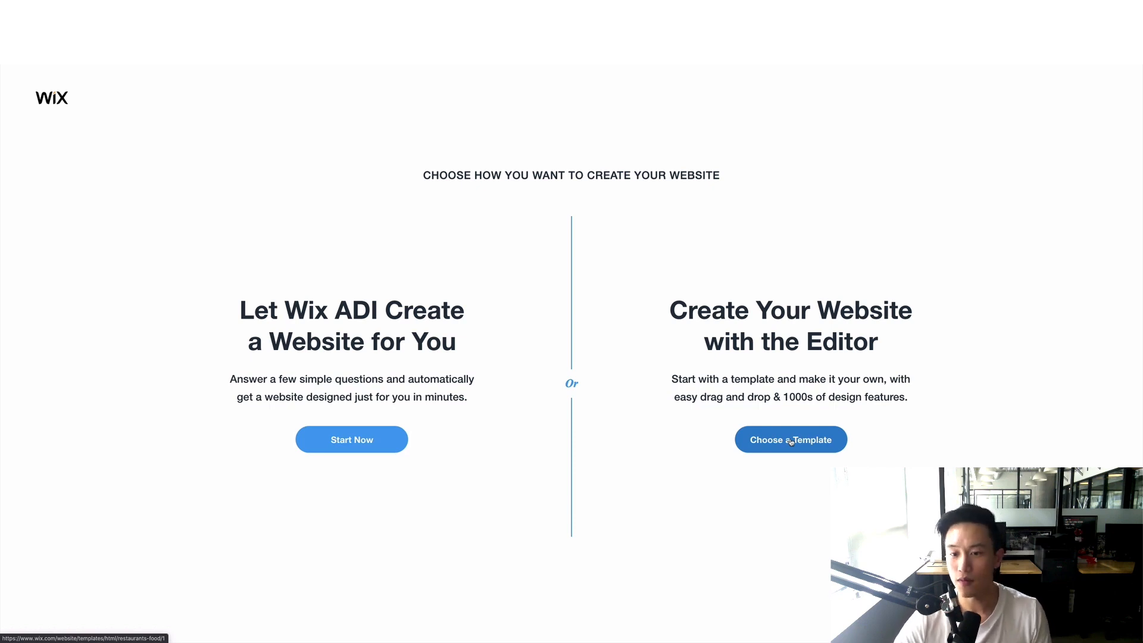
# - Choose to build the website from a template in the Editor and browse the Restaurants & Food templates
pyautogui.click(791, 441)
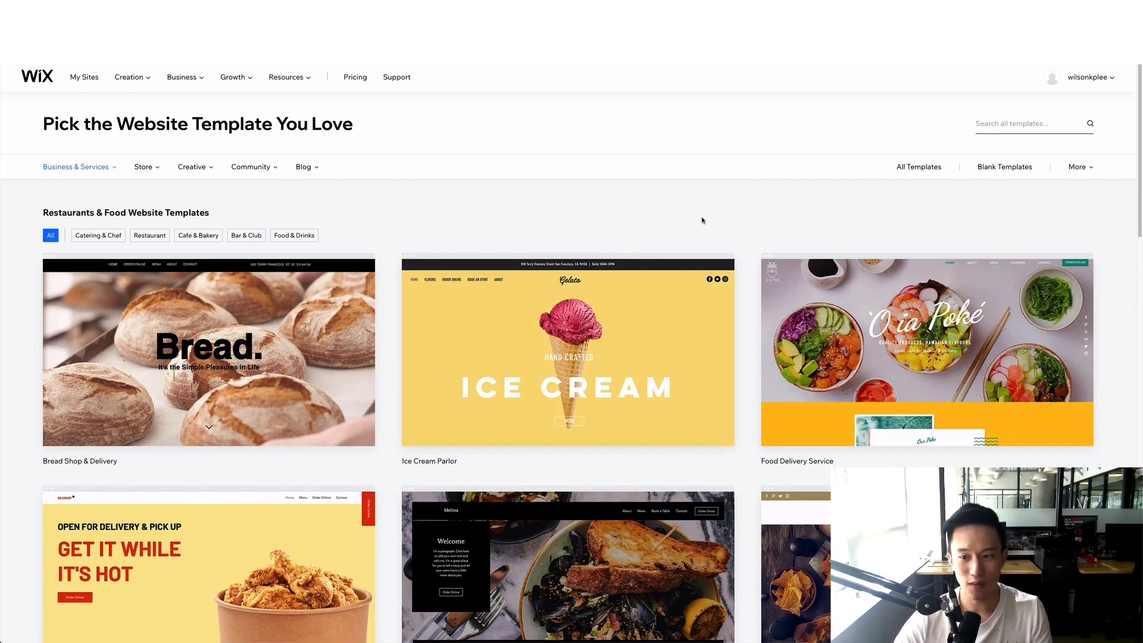
pyautogui.scroll(-2, 754, 310)
pyautogui.scroll(2, 755, 309)
pyautogui.scroll(-2, 755, 309)
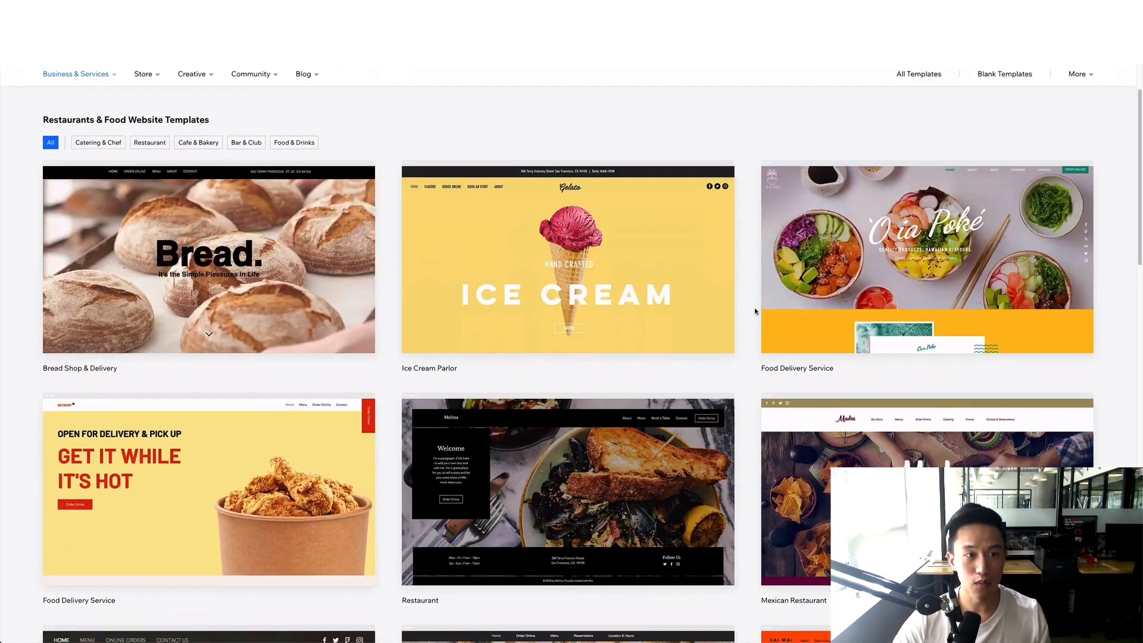
pyautogui.scroll(-4, 755, 311)
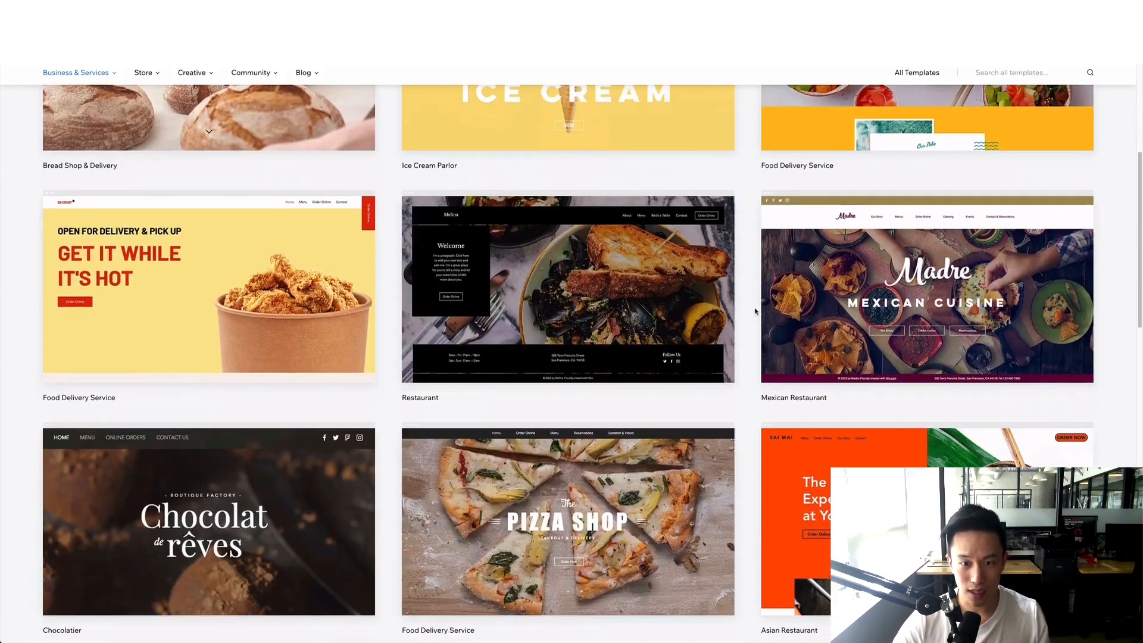
pyautogui.scroll(-4, 754, 311)
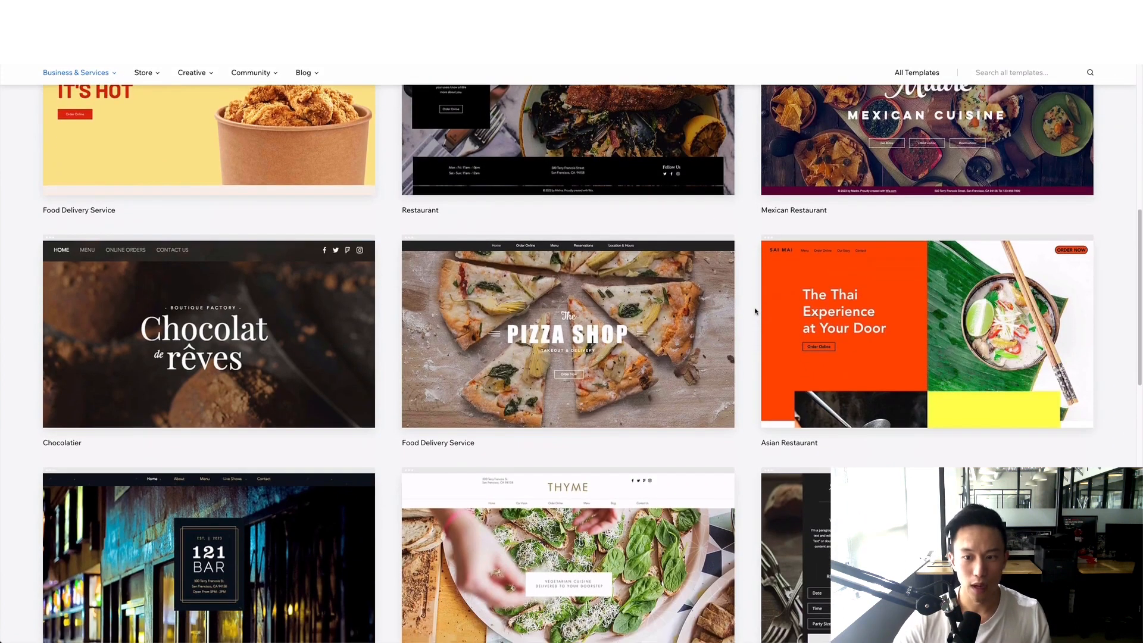
pyautogui.scroll(-2, 755, 310)
pyautogui.scroll(-3, 520, 542)
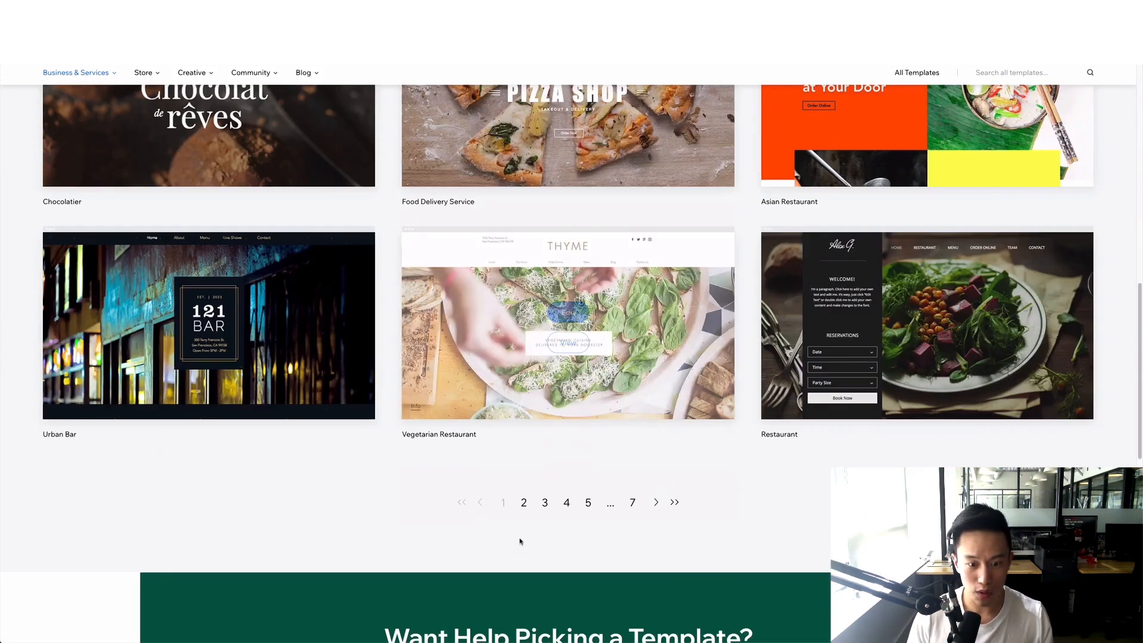
# - Look through the second and third pages of Restaurants & Food templates for a suitable design
pyautogui.click(524, 502)
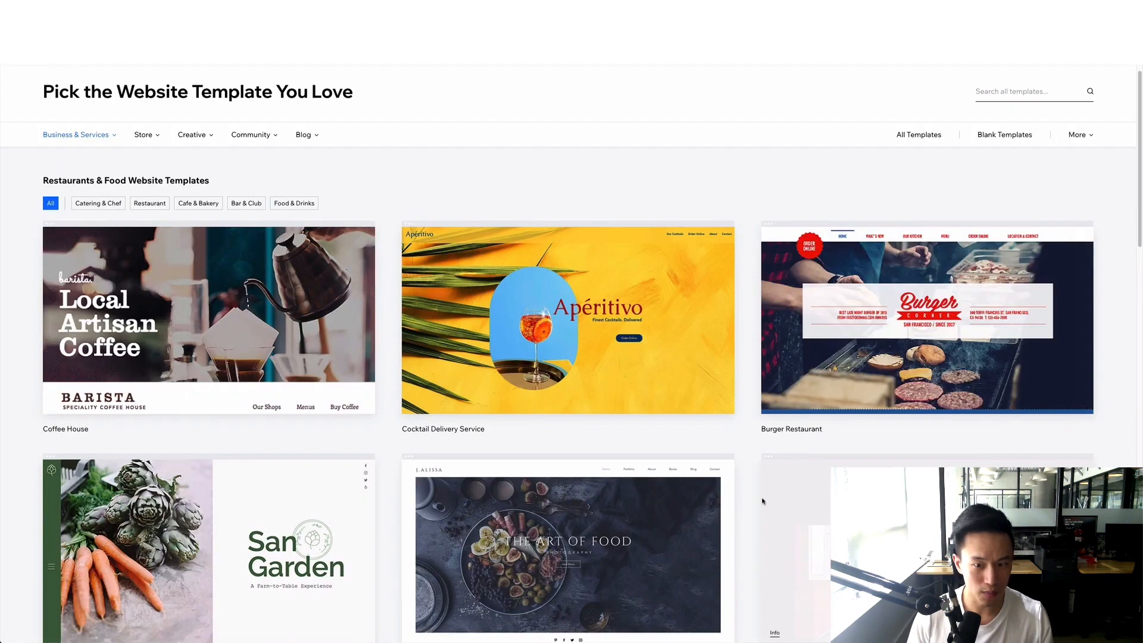
pyautogui.moveTo(218, 355)
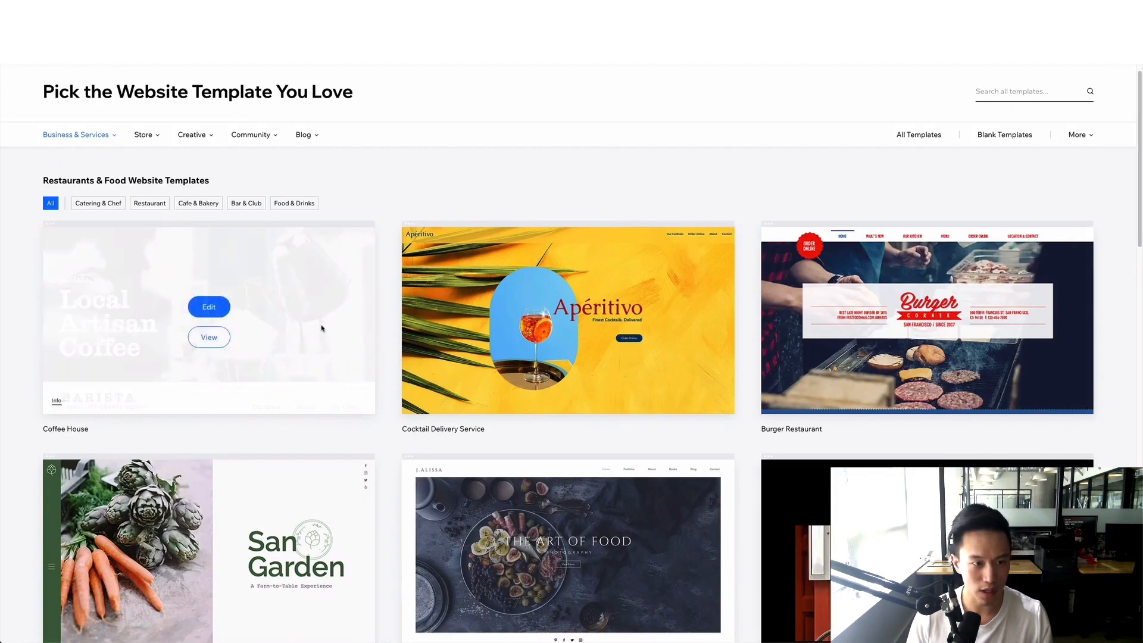
pyautogui.scroll(-3, 982, 358)
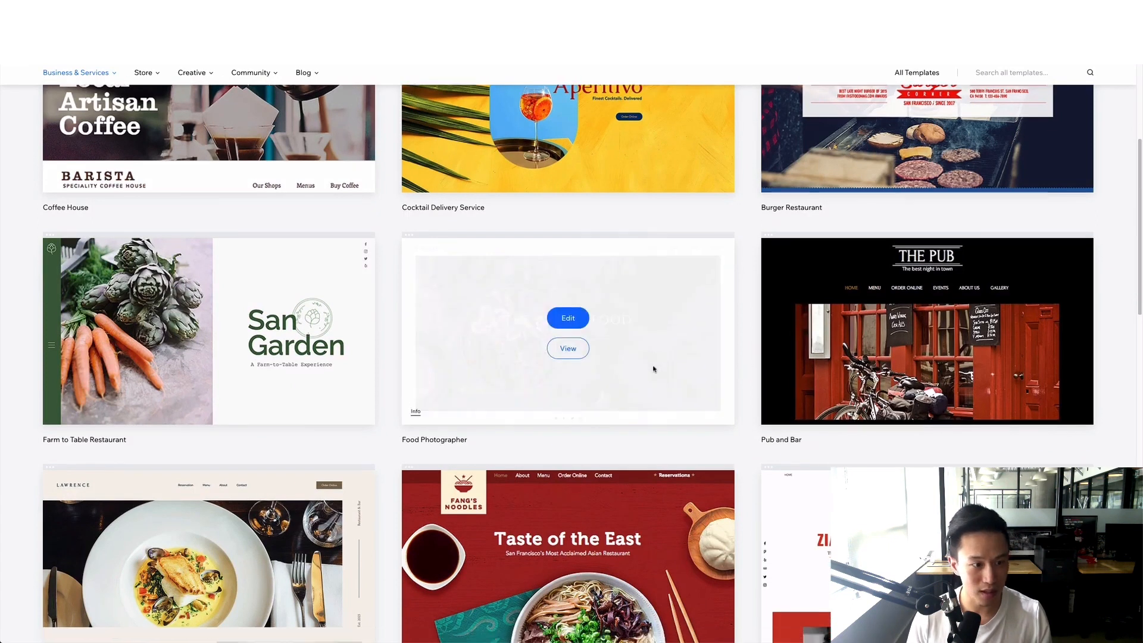
pyautogui.scroll(-1, 387, 357)
pyautogui.moveTo(258, 328)
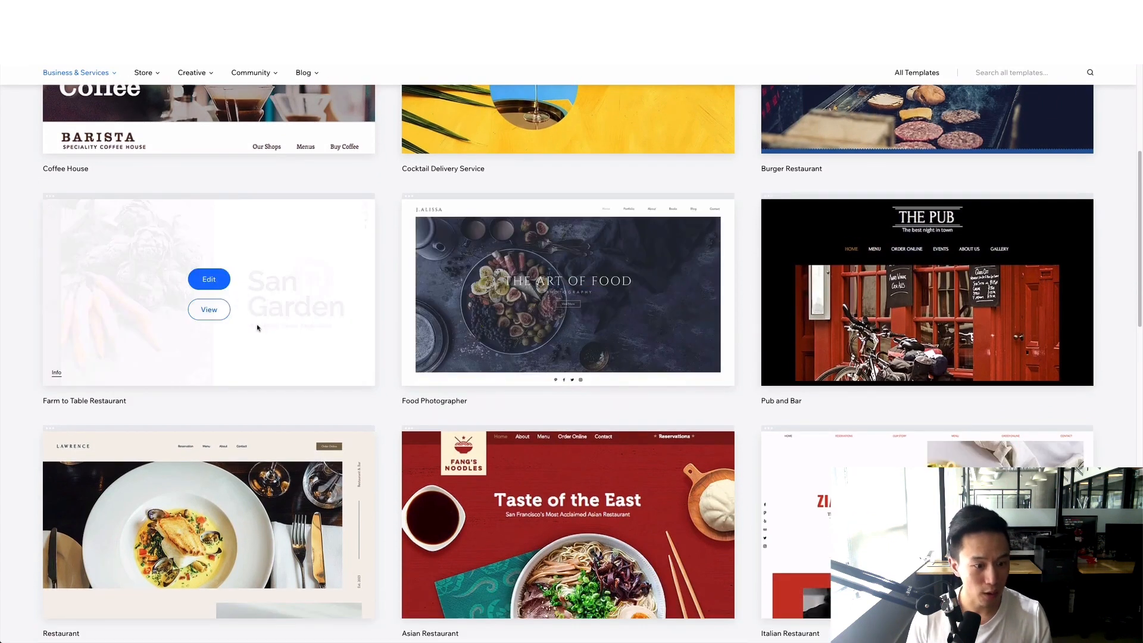
pyautogui.scroll(-5, 256, 326)
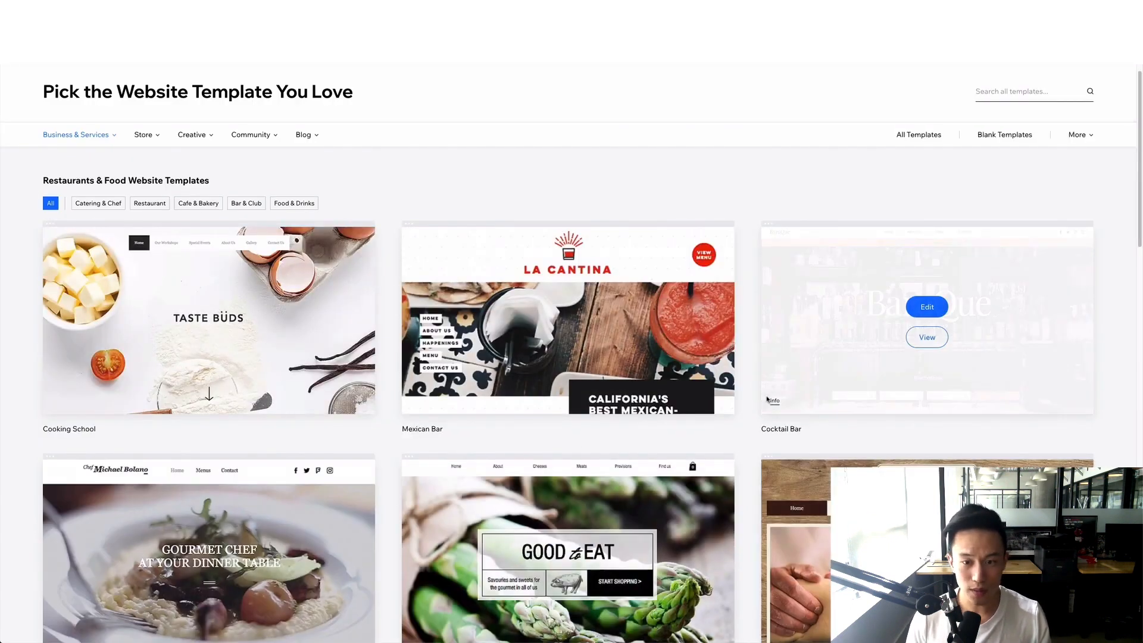
pyautogui.scroll(-3, 752, 442)
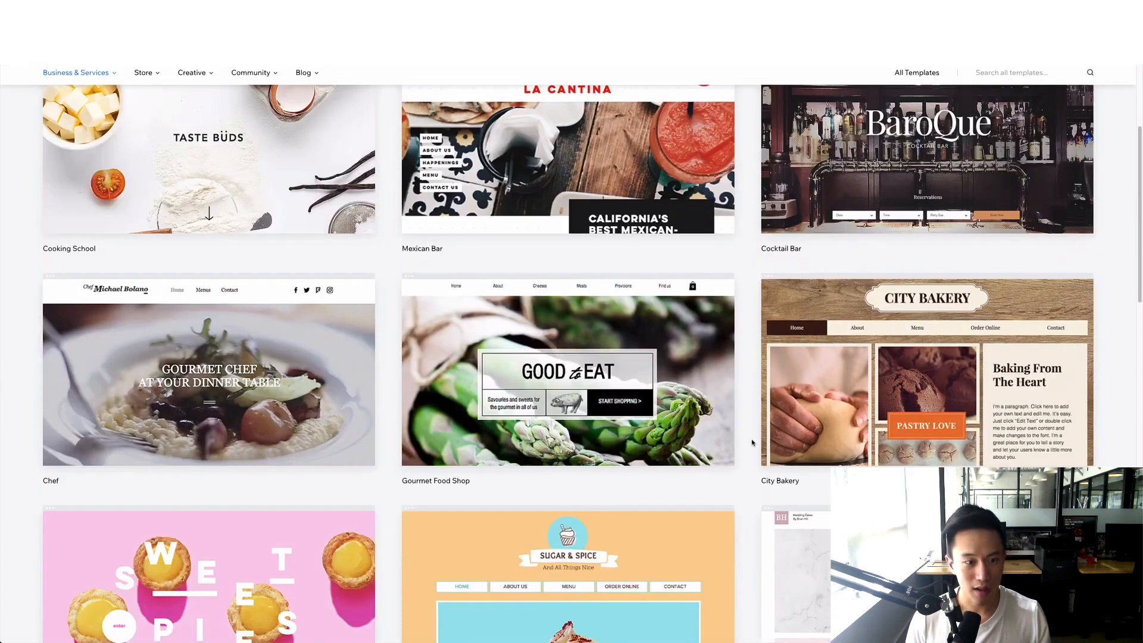
pyautogui.scroll(-3, 752, 443)
pyautogui.scroll(-2, 752, 442)
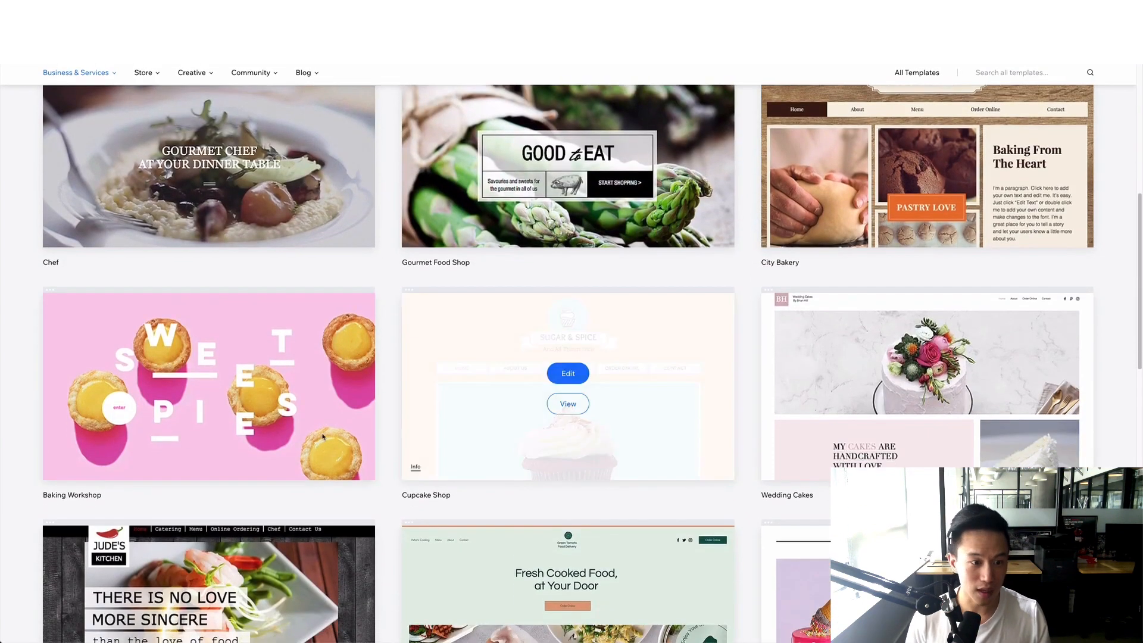
pyautogui.moveTo(329, 457)
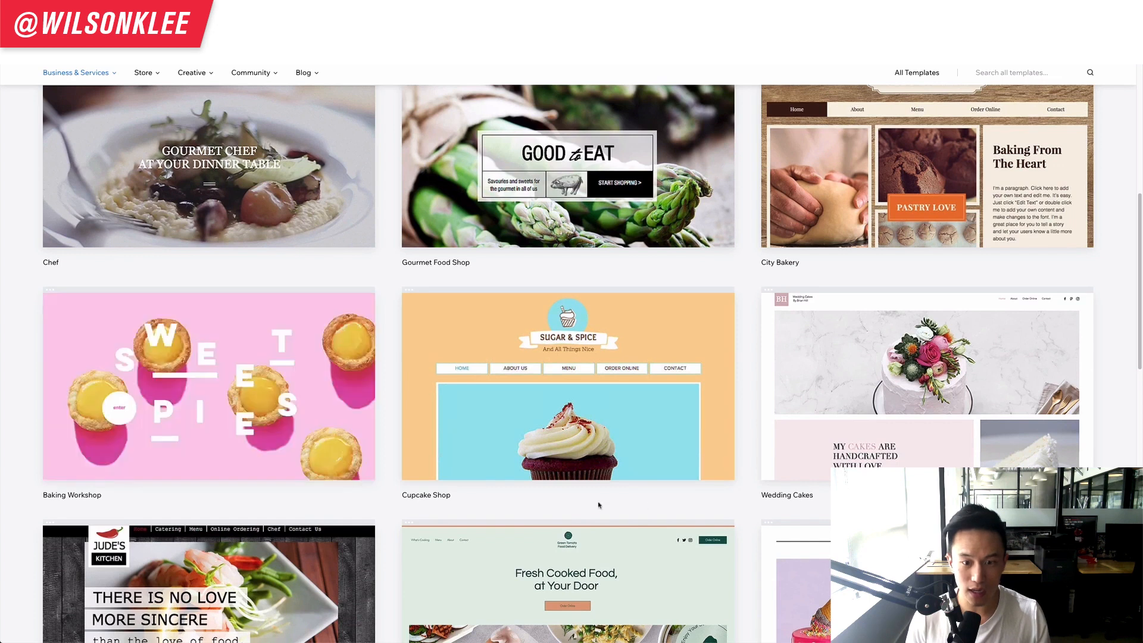
pyautogui.scroll(-2, 690, 470)
pyautogui.scroll(-4, 824, 443)
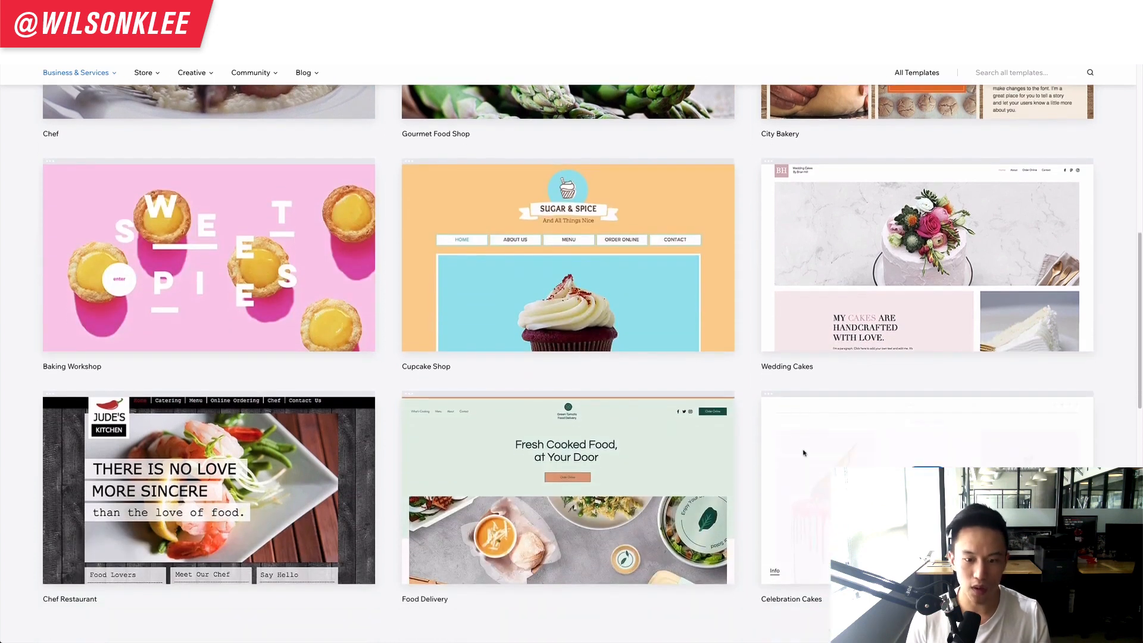
# - Return to the first template page, preview the "Get It While It's Hot" Food Delivery Service template and open it for editing
pyautogui.click(503, 517)
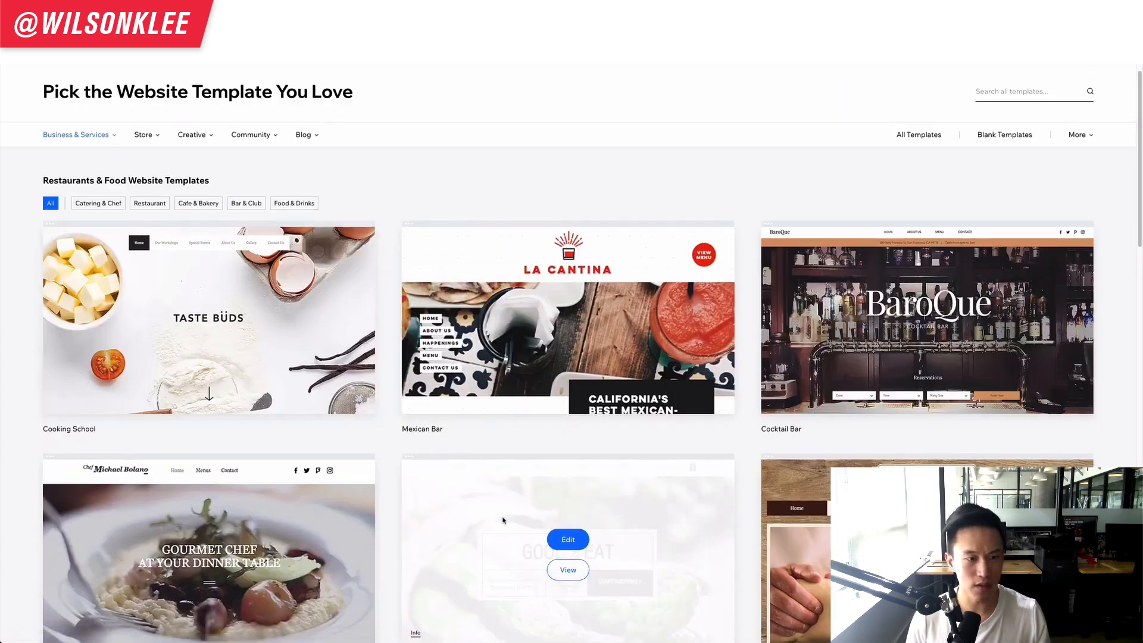
pyautogui.scroll(-3, 750, 456)
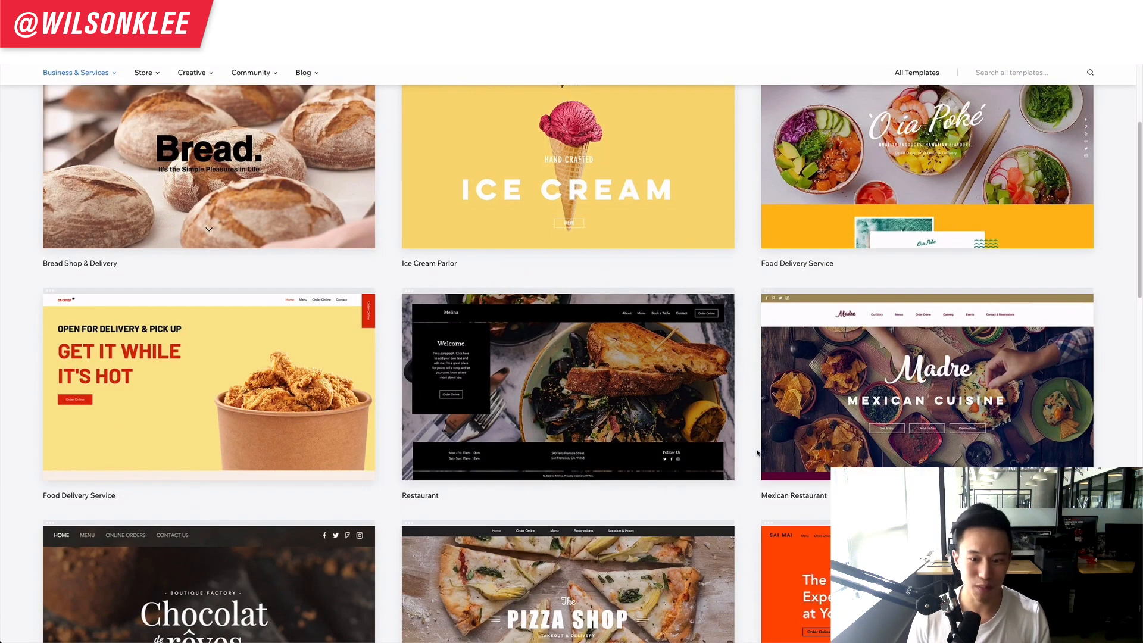
pyautogui.scroll(-3, 757, 453)
pyautogui.scroll(-3, 757, 453)
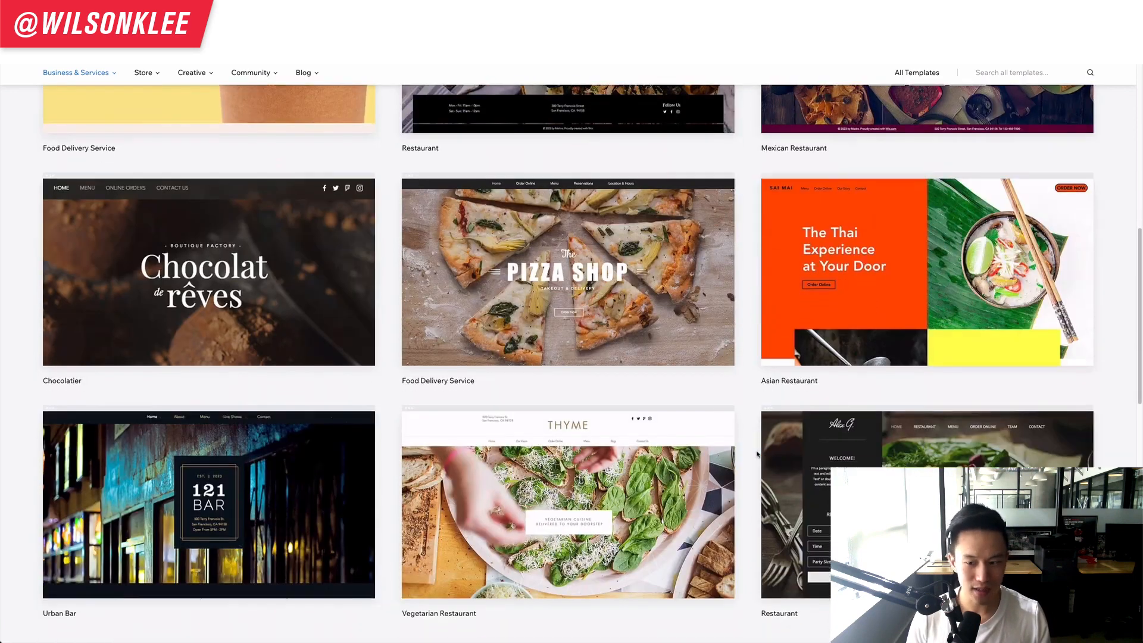
pyautogui.scroll(5, 187, 308)
pyautogui.moveTo(188, 308)
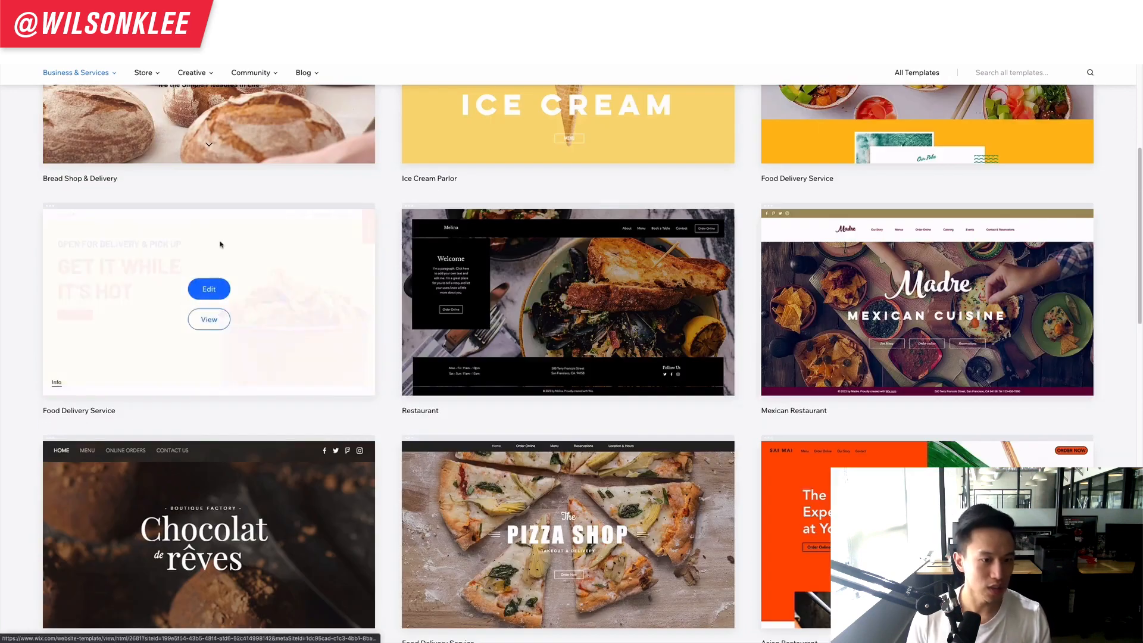
pyautogui.click(218, 318)
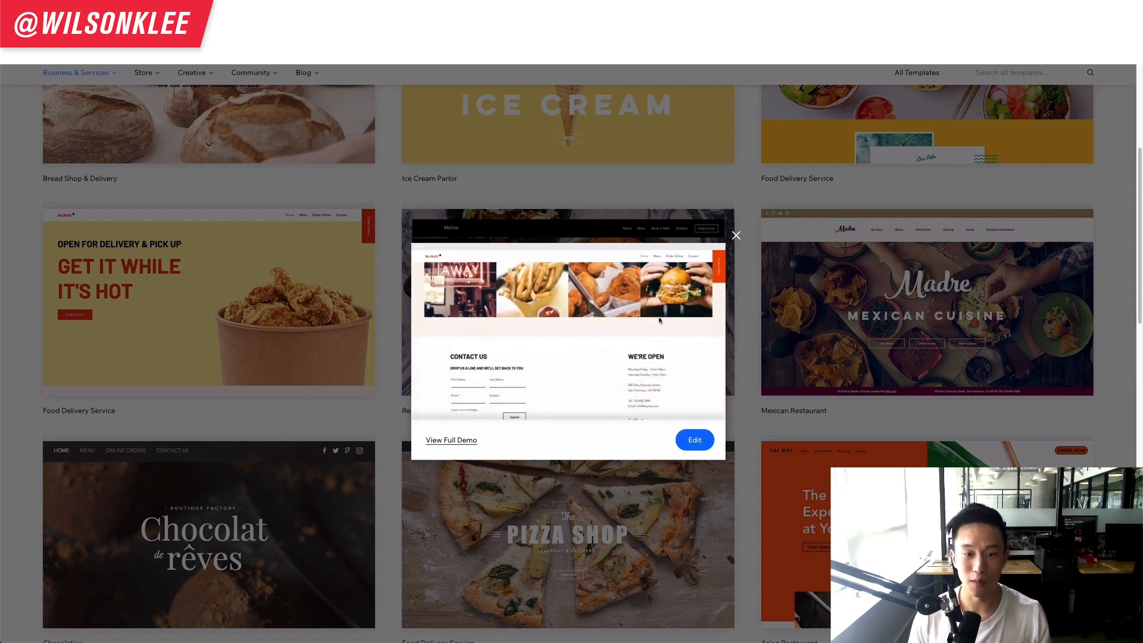
pyautogui.click(693, 441)
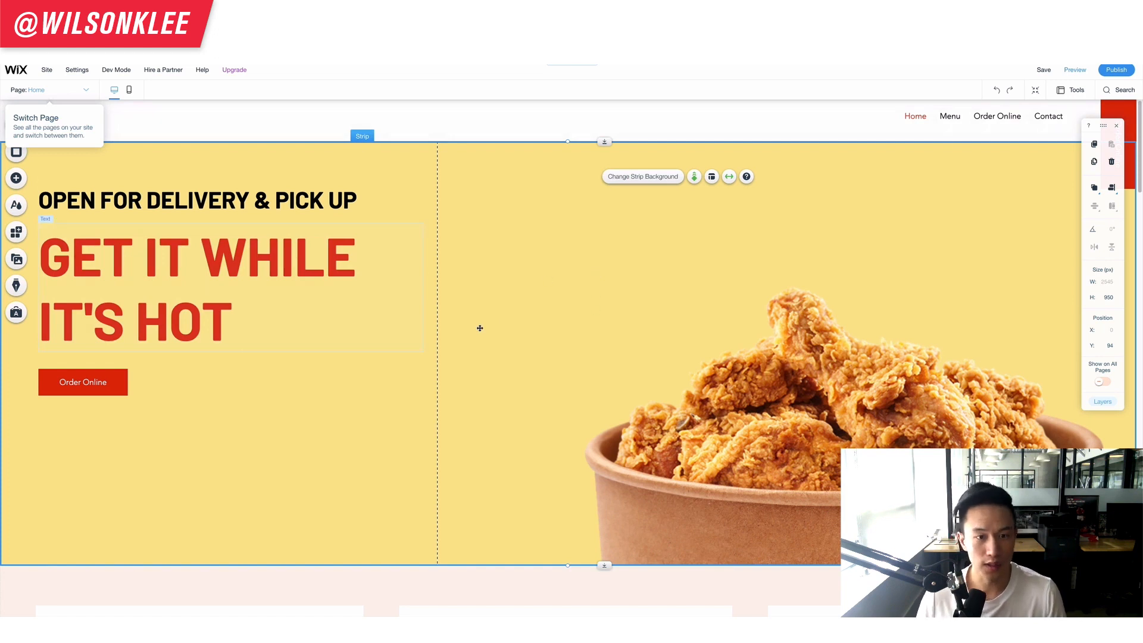
# - Replace the street address in the We're Open block of the home page's contact section
pyautogui.scroll(-8, 480, 328)
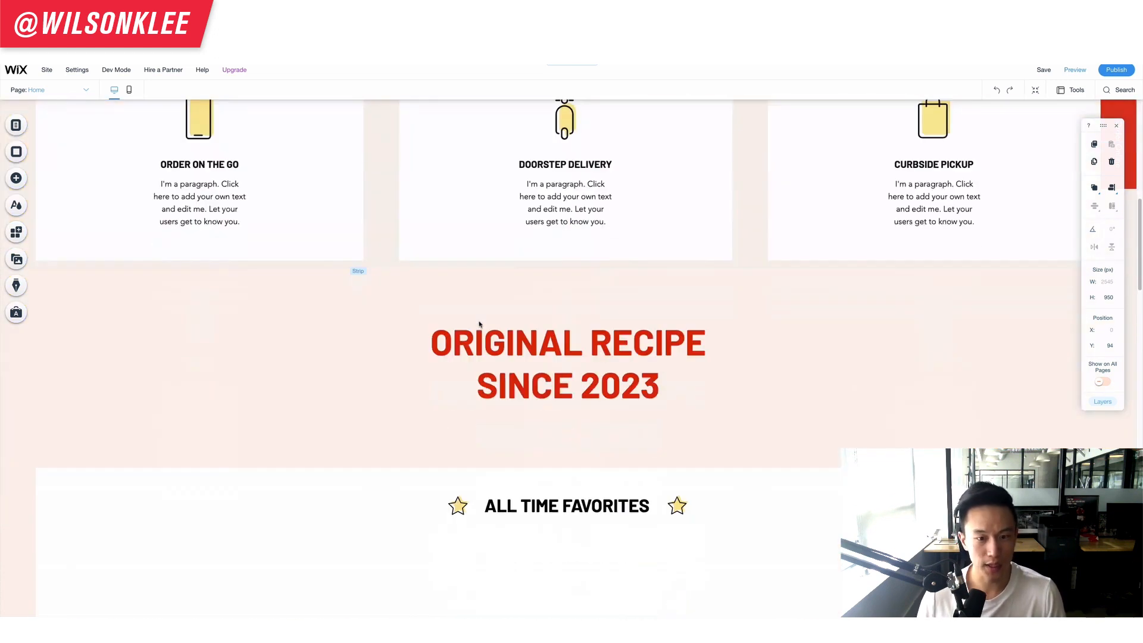
pyautogui.scroll(-8, 480, 324)
pyautogui.scroll(-7, 478, 324)
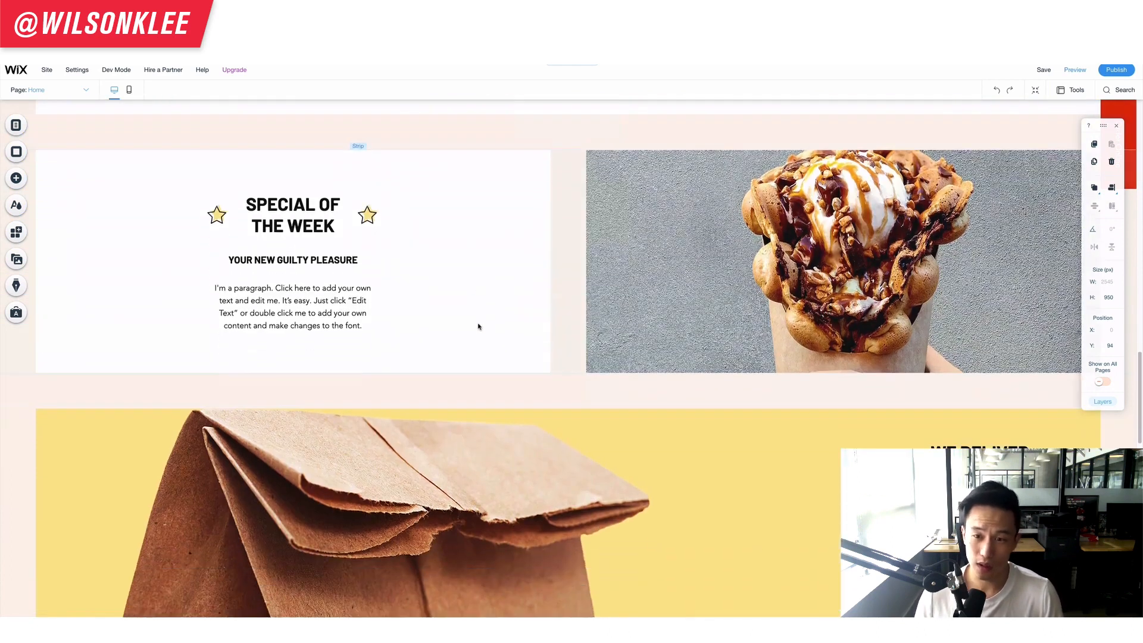
pyautogui.scroll(-16, 478, 326)
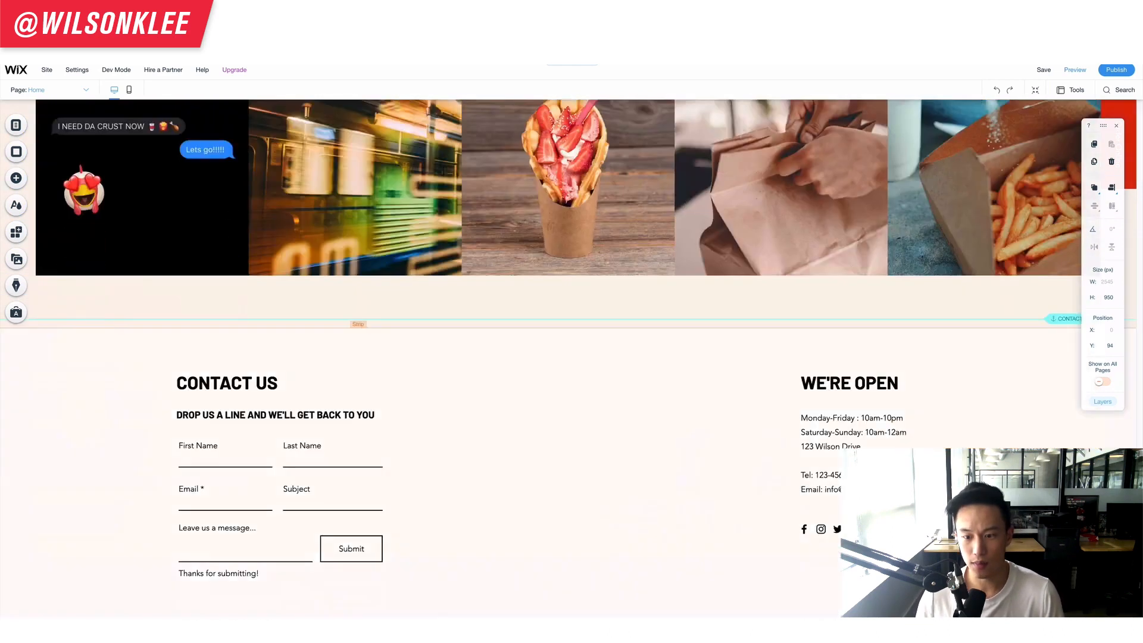
pyautogui.click(857, 445)
pyautogui.doubleClick(858, 445)
pyautogui.moveTo(857, 445); pyautogui.dragTo(794, 450)
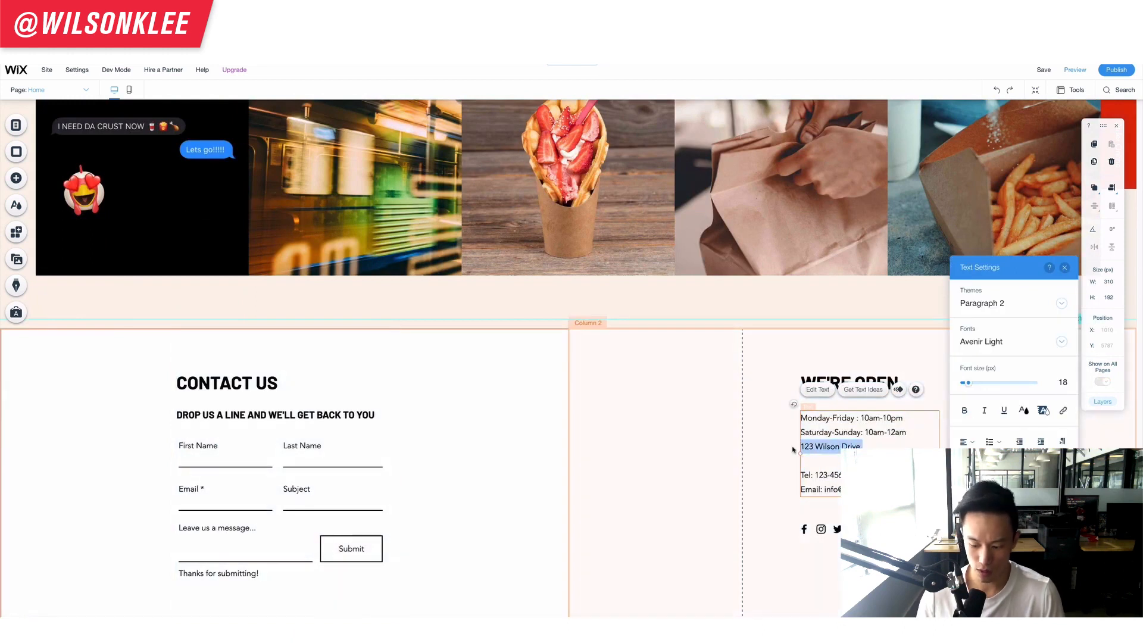
pyautogui.write('456 Wilson')
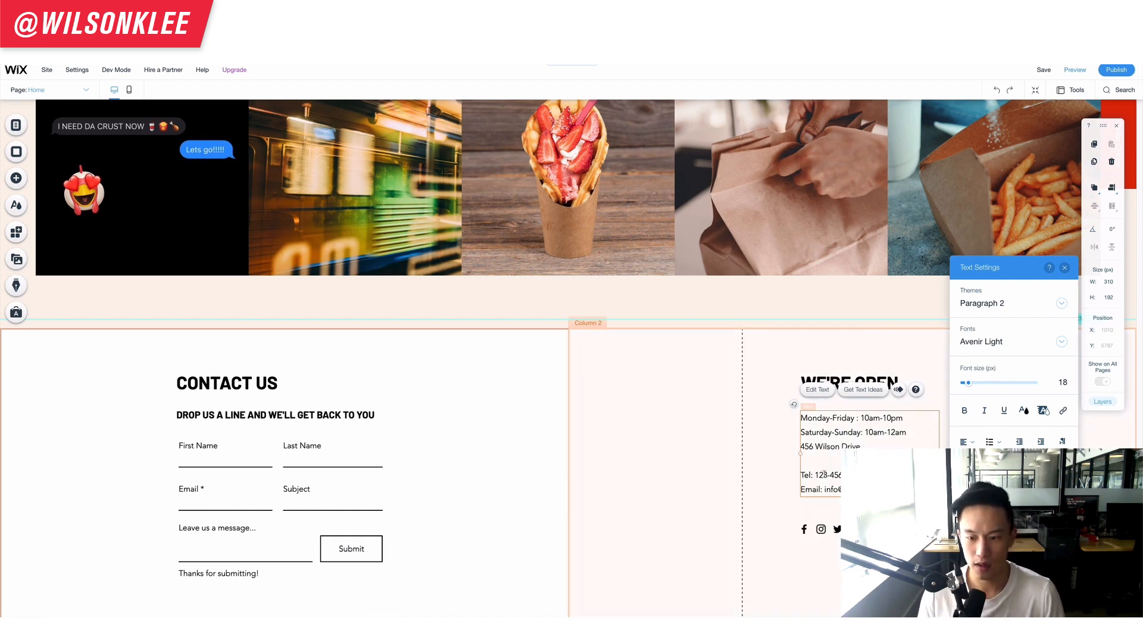
pyautogui.moveTo(817, 475); pyautogui.dragTo(857, 489)
pyautogui.click(857, 475)
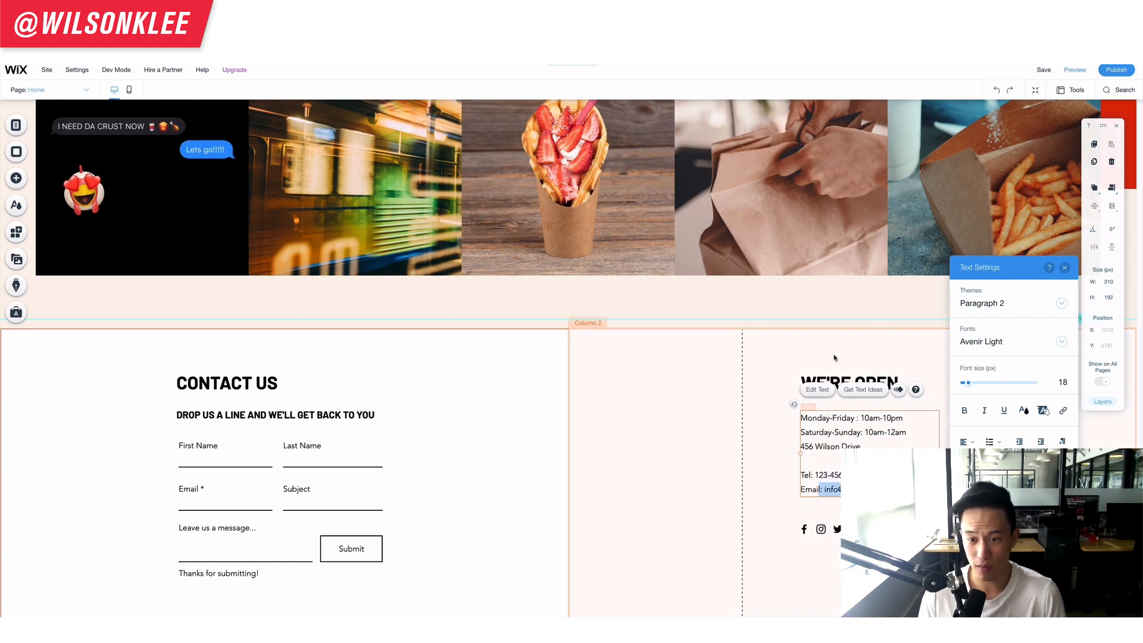
pyautogui.click(857, 490)
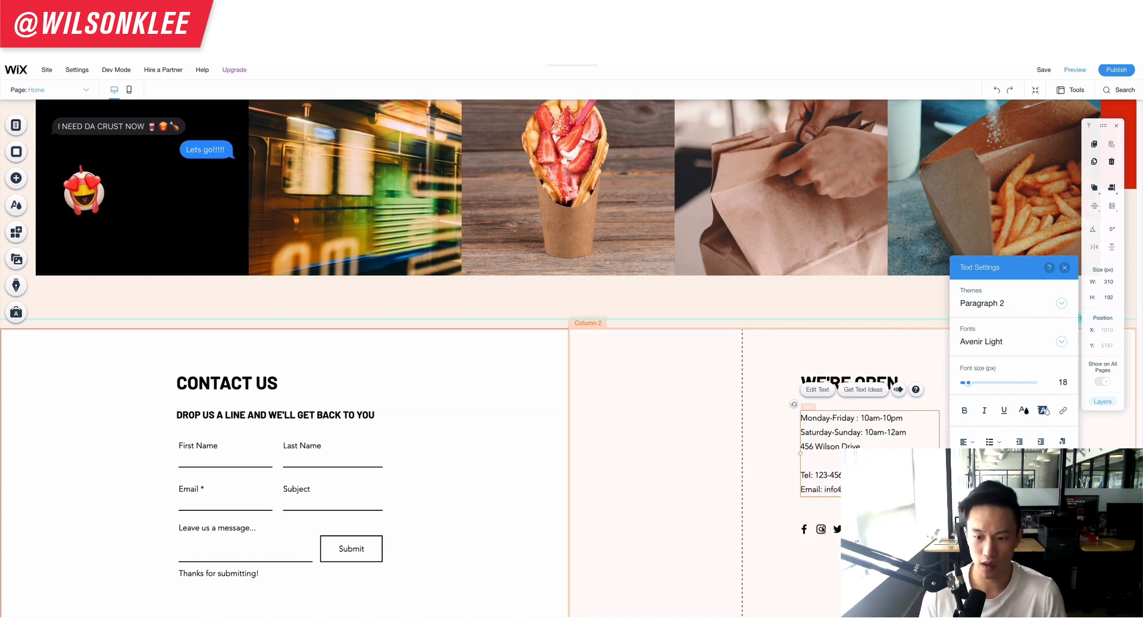
pyautogui.click(826, 510)
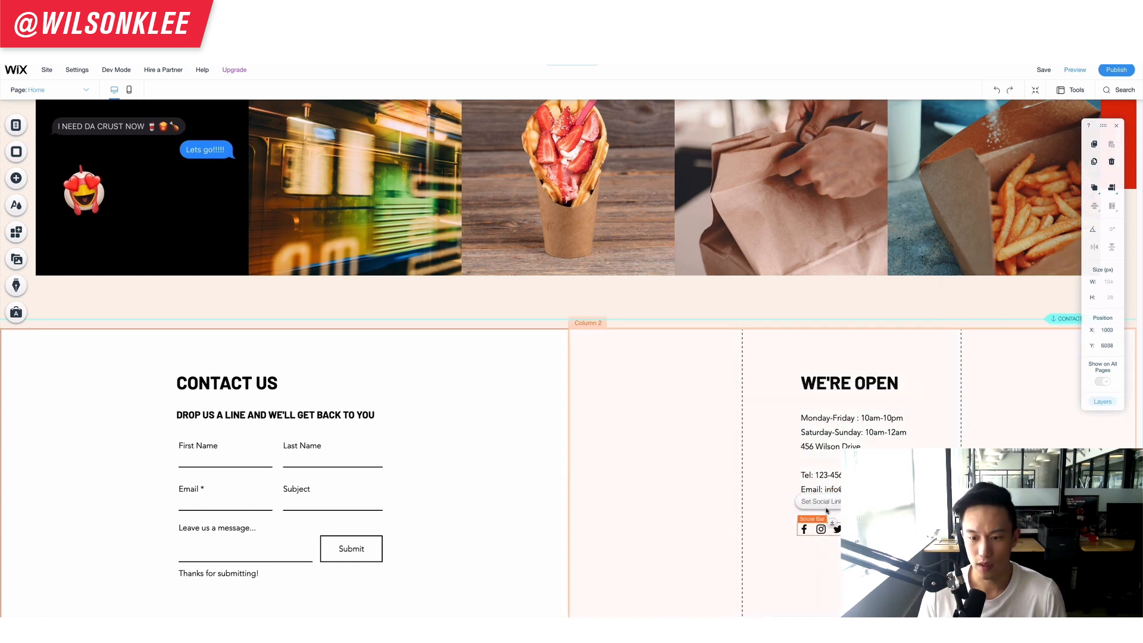
pyautogui.click(807, 502)
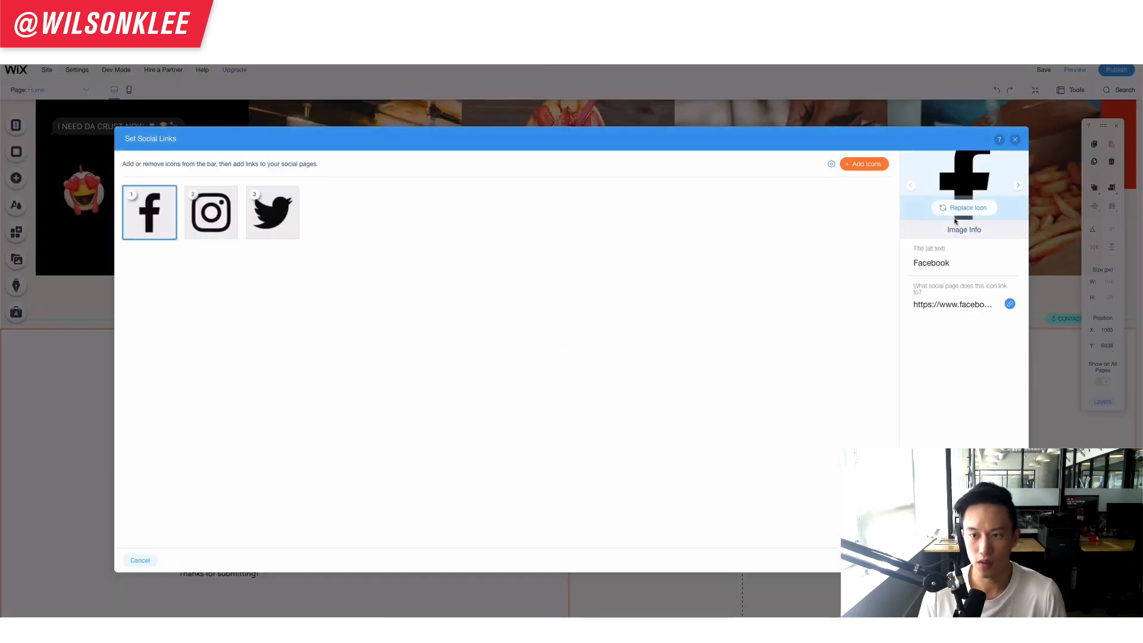
pyautogui.click(949, 306)
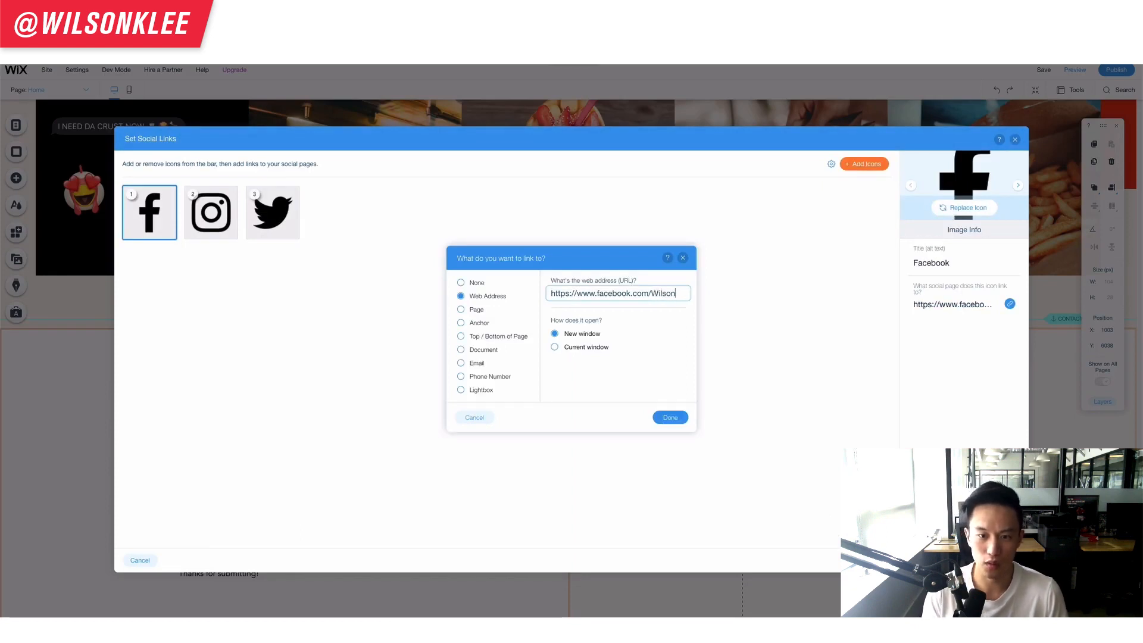
pyautogui.press('BackSpace')
pyautogui.write('Wings')
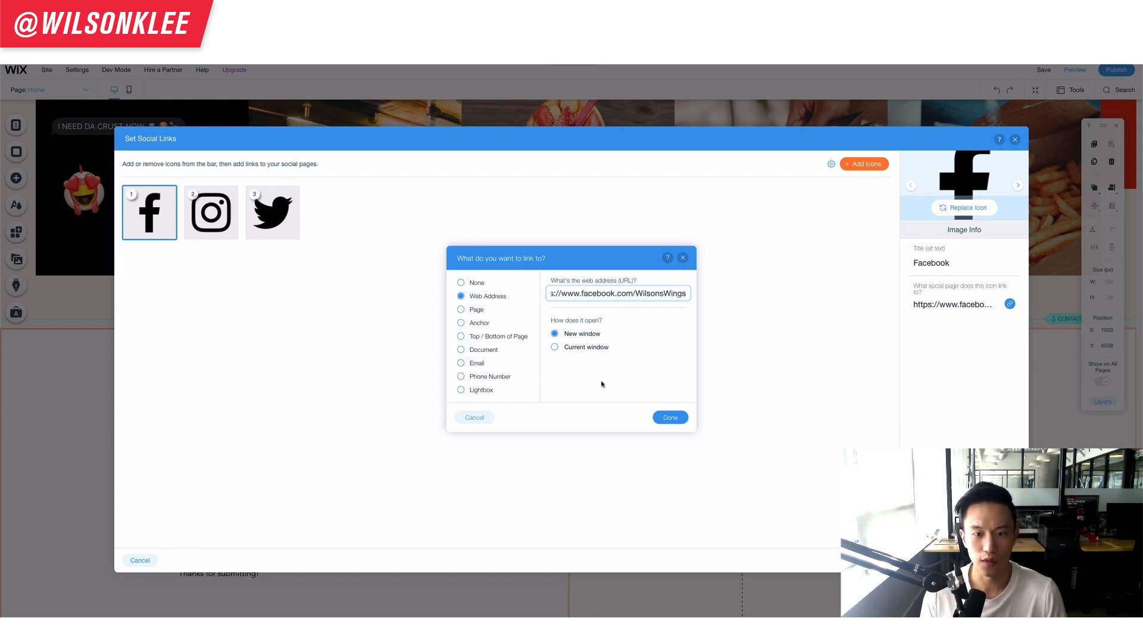
pyautogui.click(672, 419)
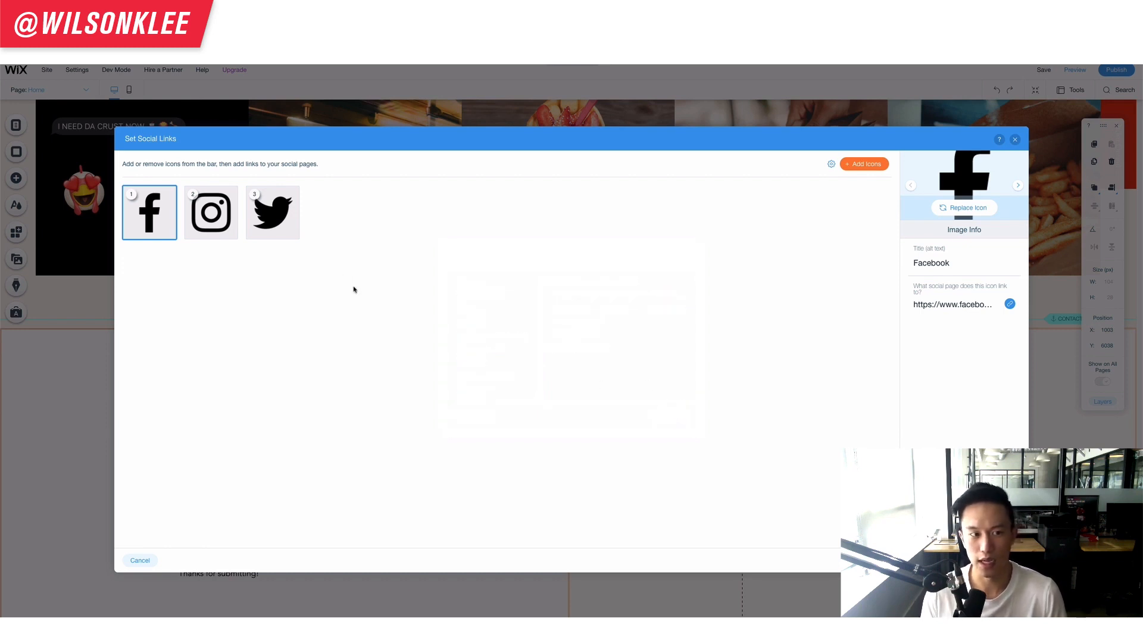
# - Check the web address of the Facebook icon's link and keep it as entered
pyautogui.moveTo(148, 197)
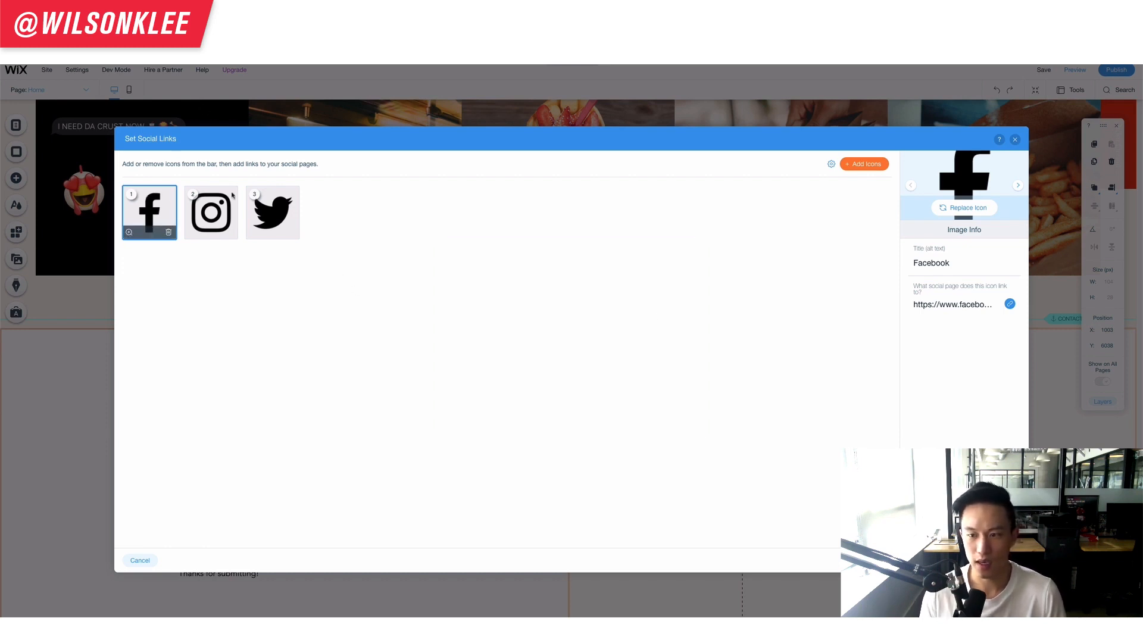
pyautogui.click(984, 306)
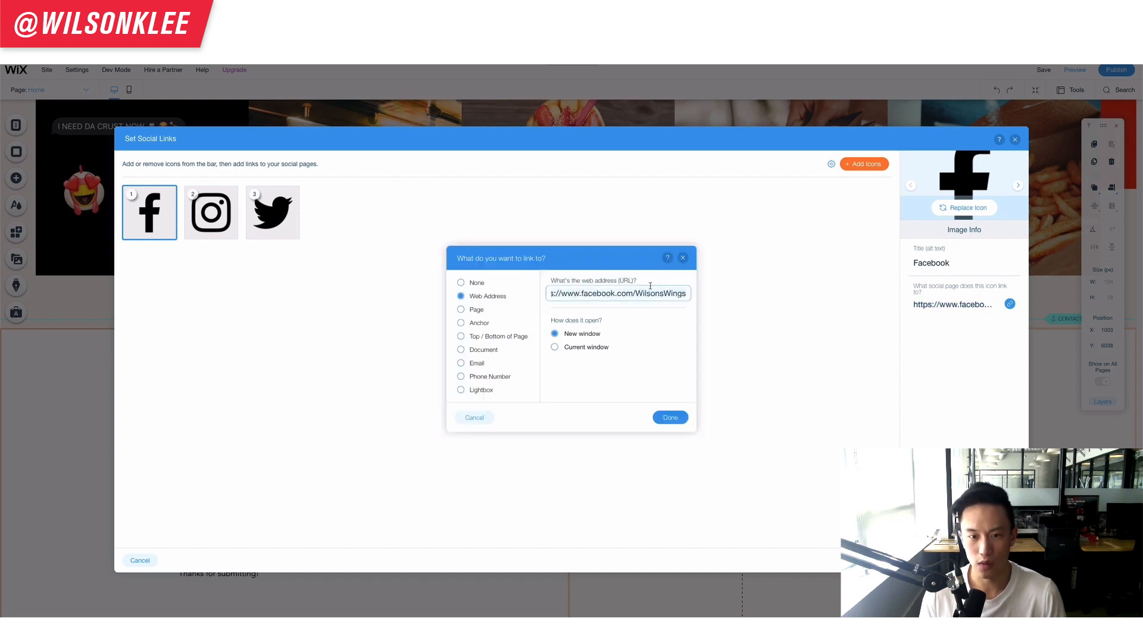
pyautogui.click(667, 423)
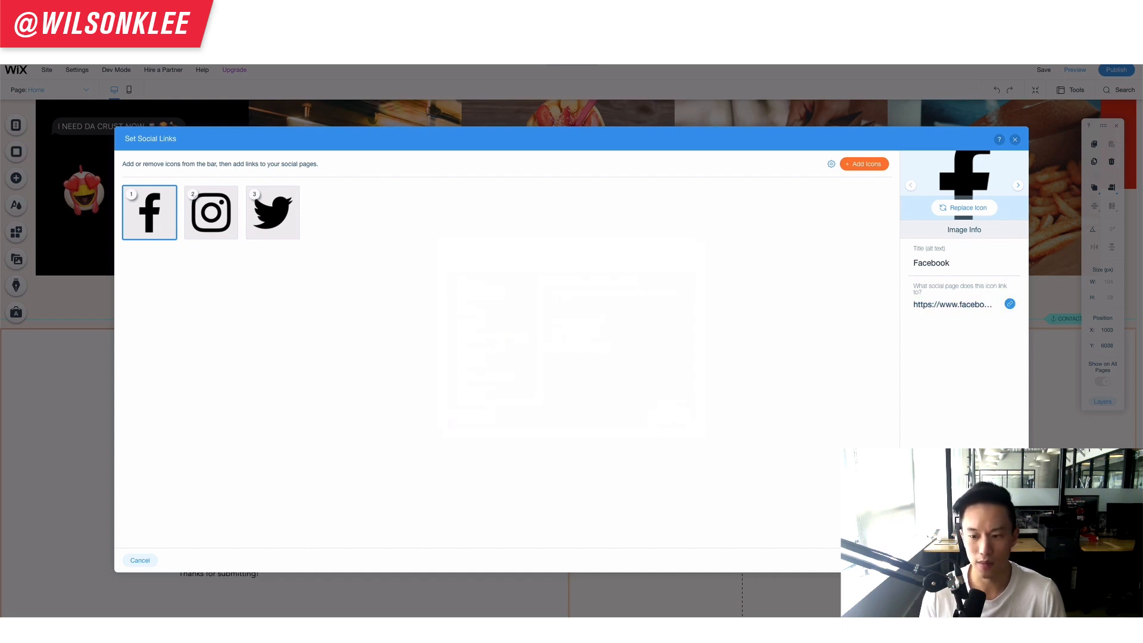
pyautogui.press('Escape')
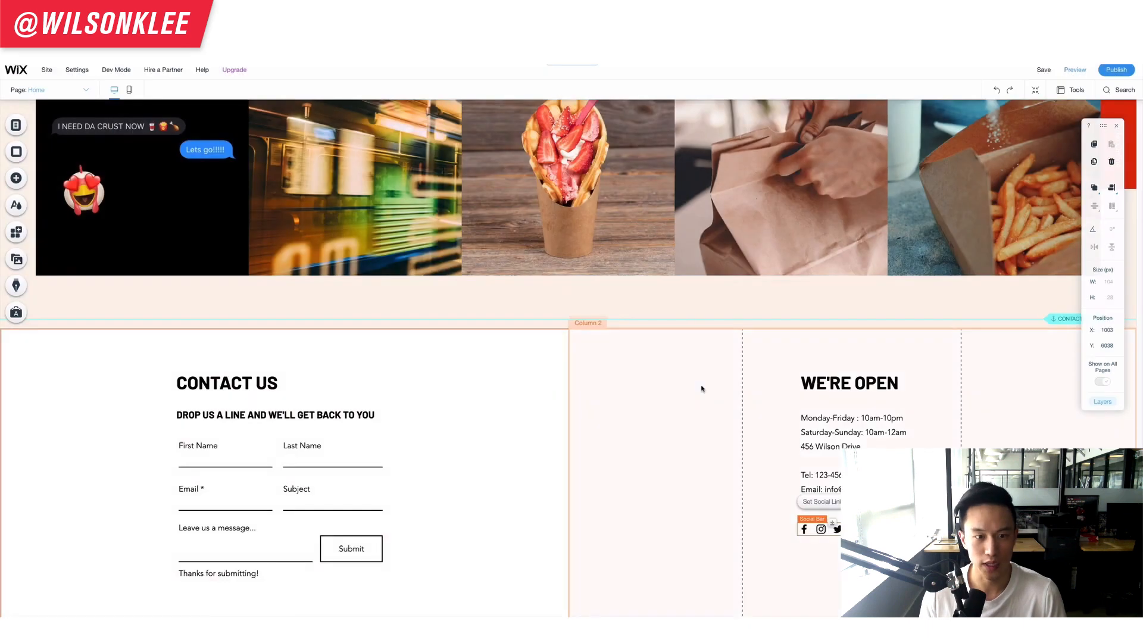
pyautogui.scroll(1, 623, 393)
pyautogui.scroll(10, 623, 393)
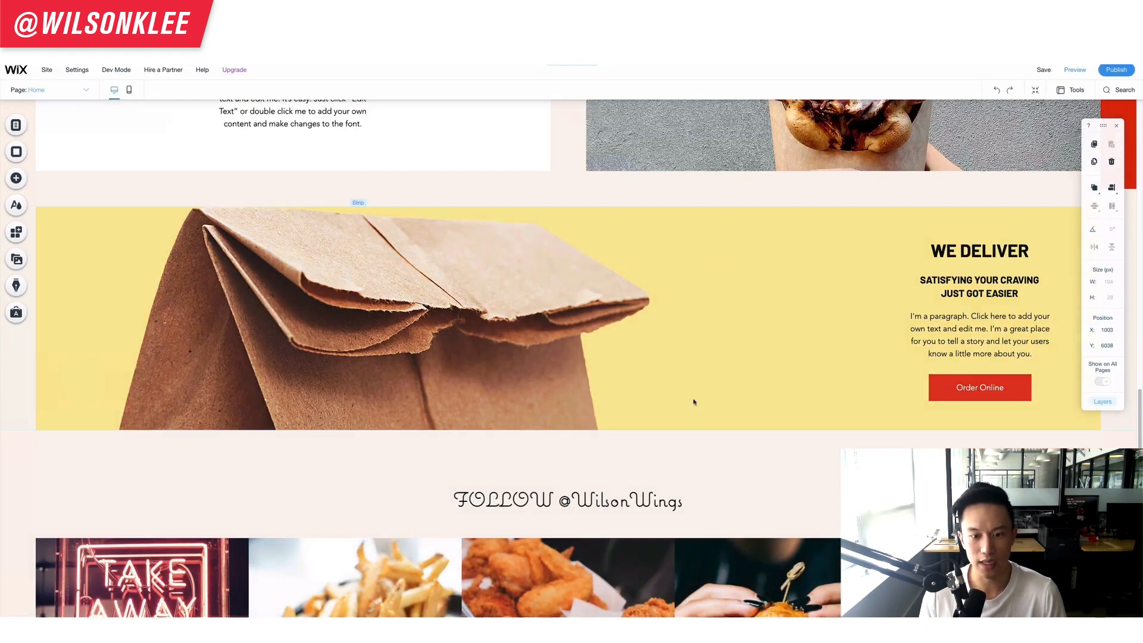
pyautogui.click(500, 485)
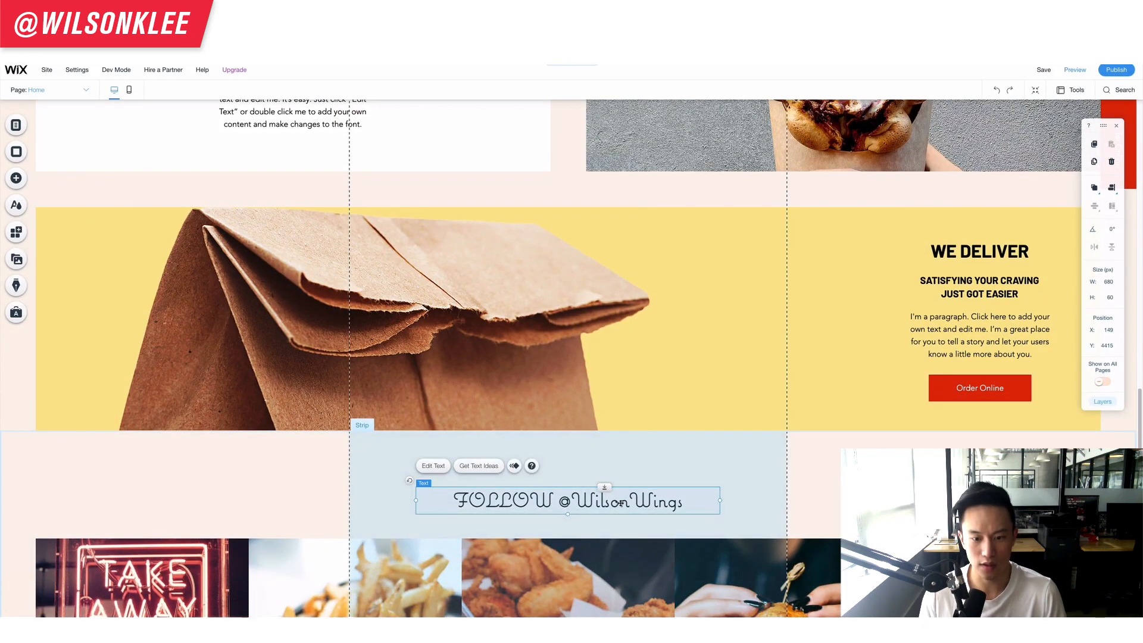
pyautogui.doubleClick(500, 485)
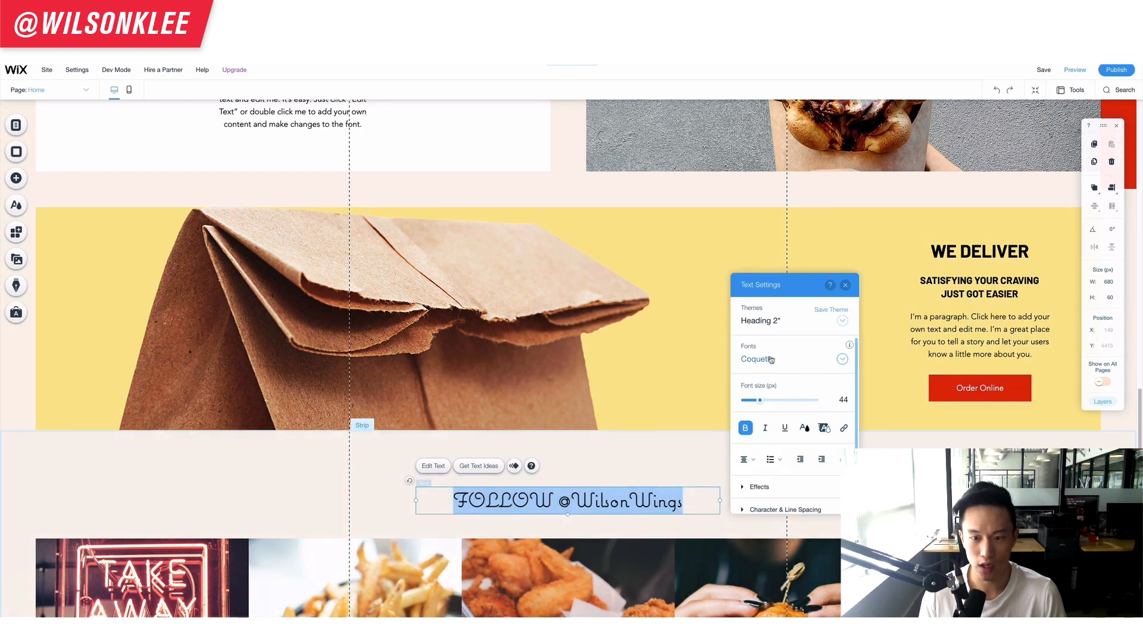
pyautogui.click(840, 360)
pyautogui.scroll(3, 781, 416)
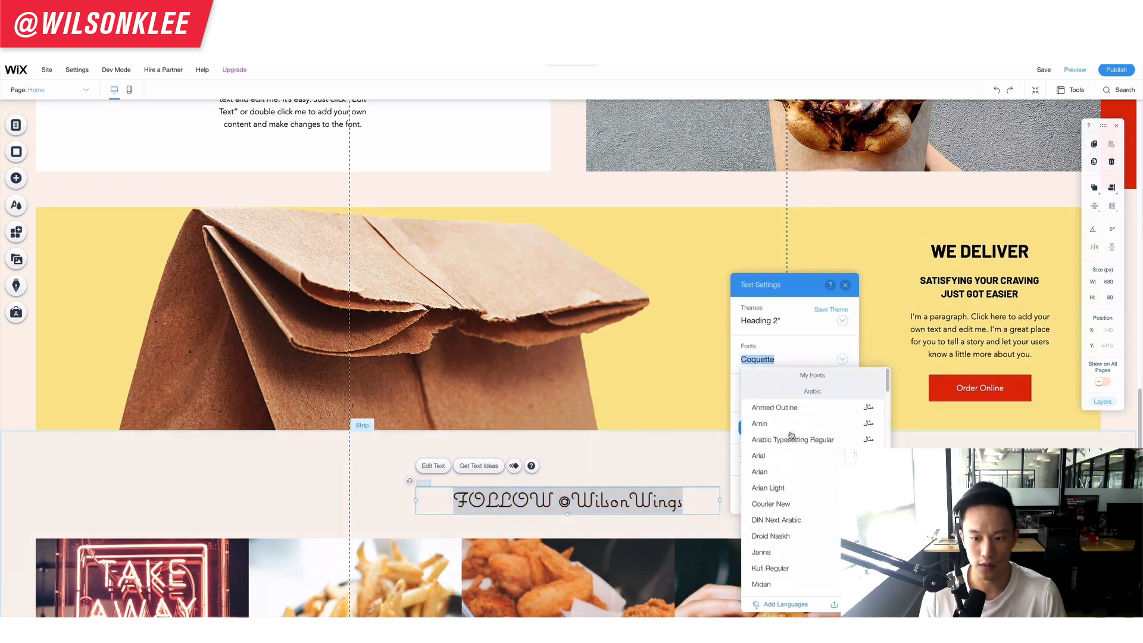
pyautogui.click(778, 406)
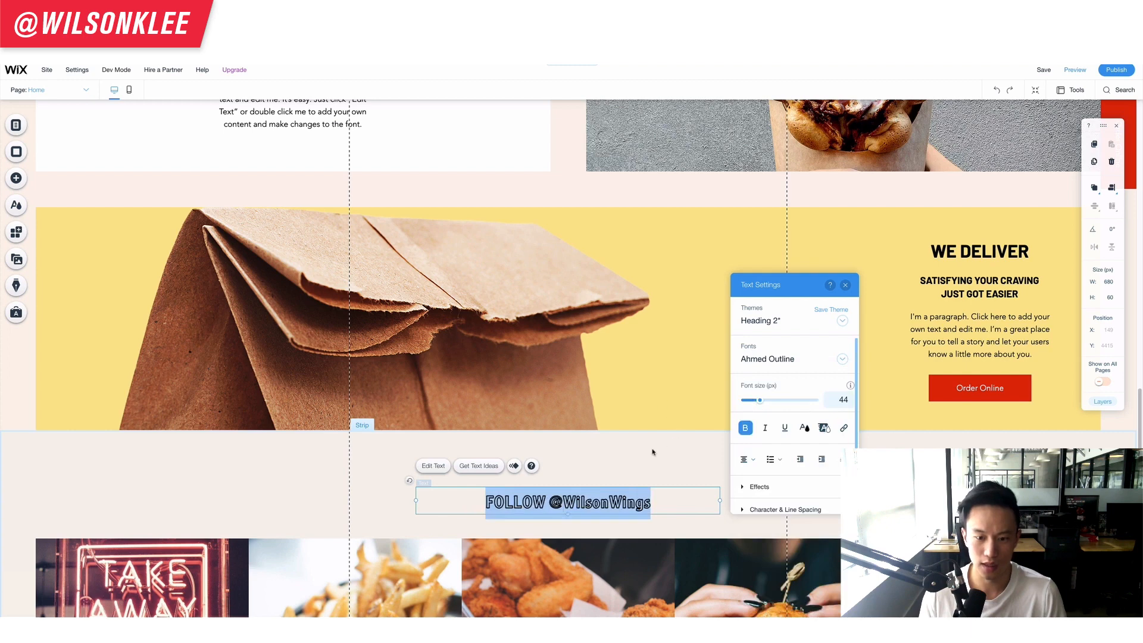
pyautogui.click(632, 450)
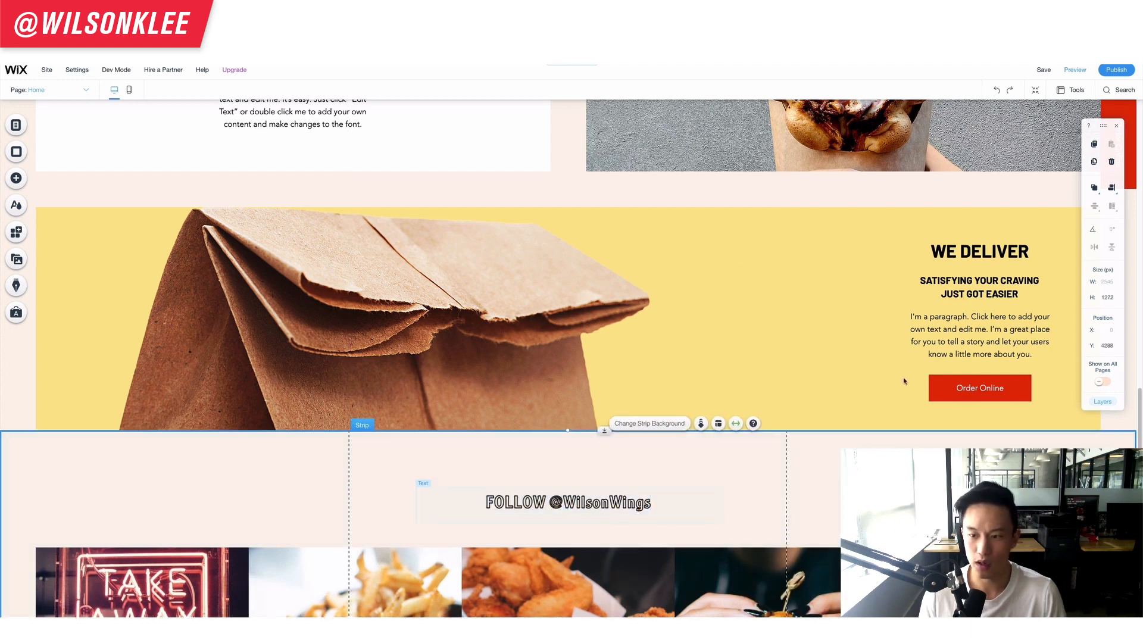
# - Examine the images in the All Time Favorites gallery's media organizer, and close the gallery settings without changes
pyautogui.scroll(10, 440, 393)
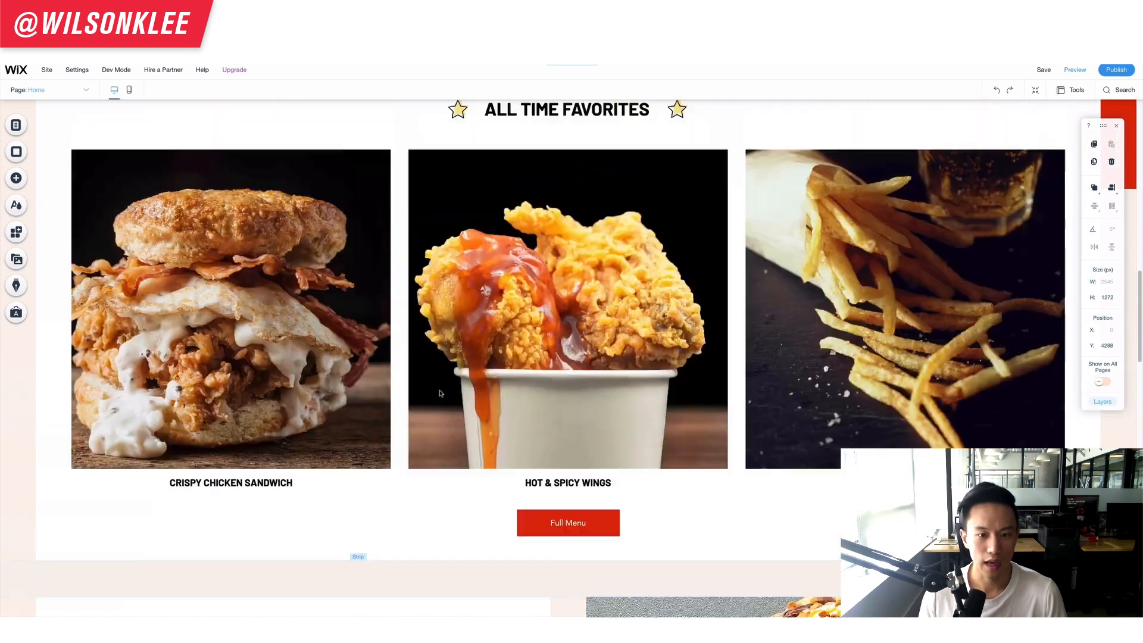
pyautogui.scroll(3, 440, 393)
pyautogui.scroll(-2, 506, 369)
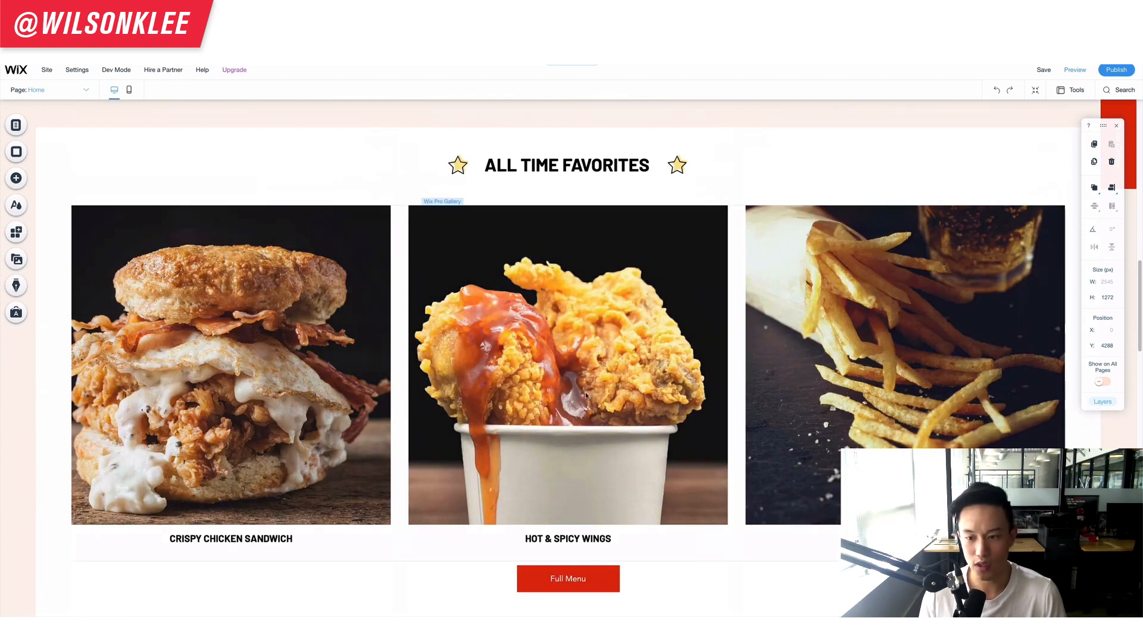
pyautogui.scroll(8, 659, 416)
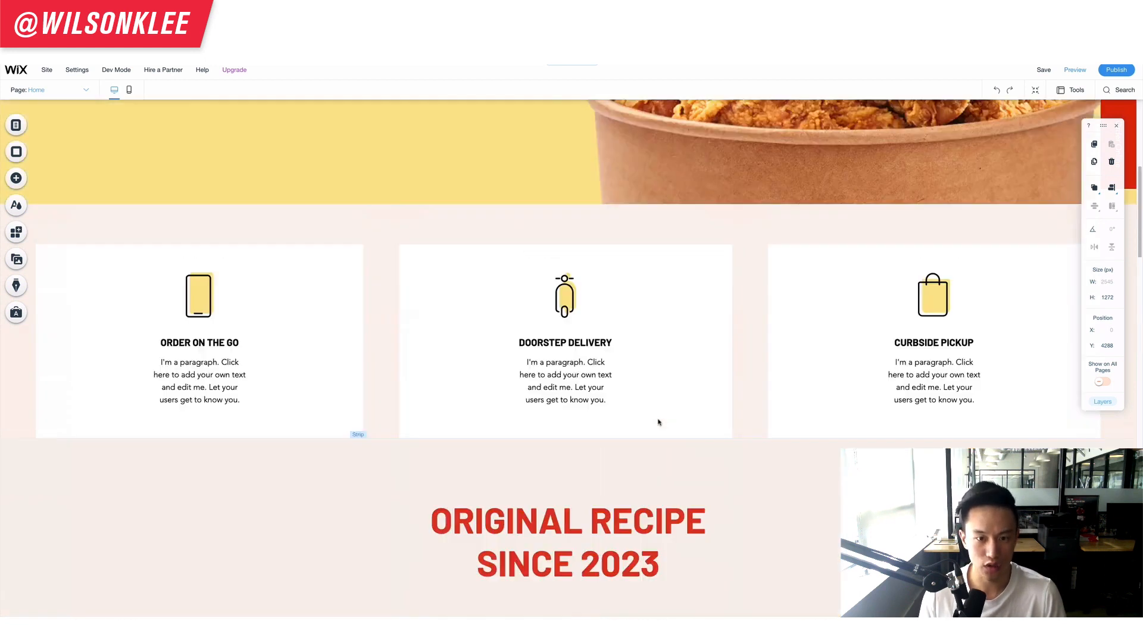
pyautogui.scroll(-8, 634, 421)
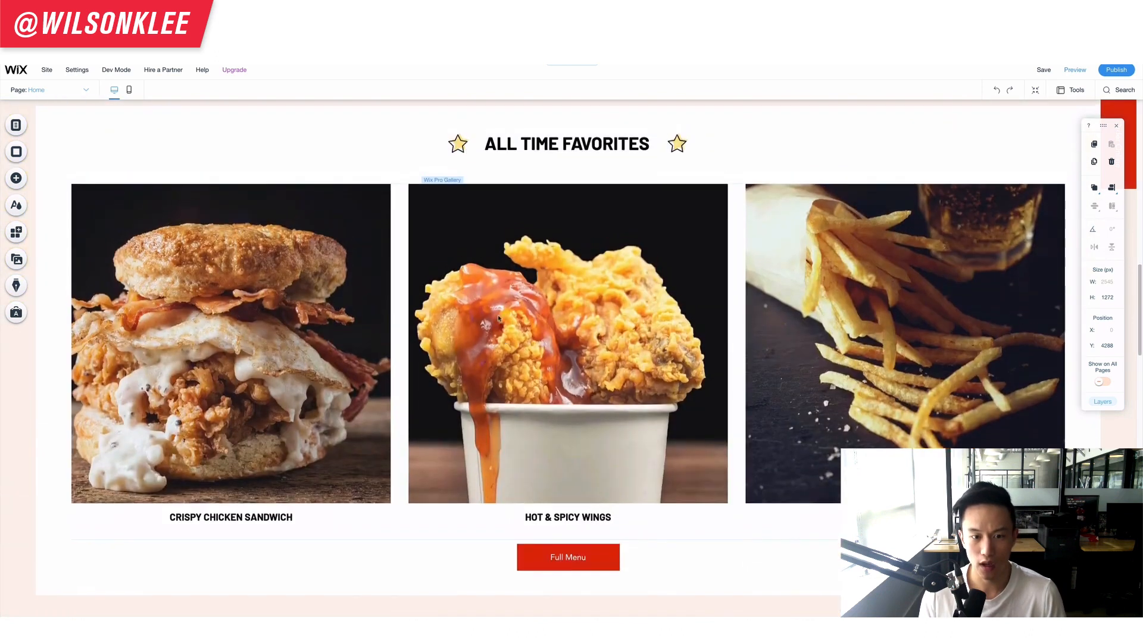
pyautogui.doubleClick(522, 381)
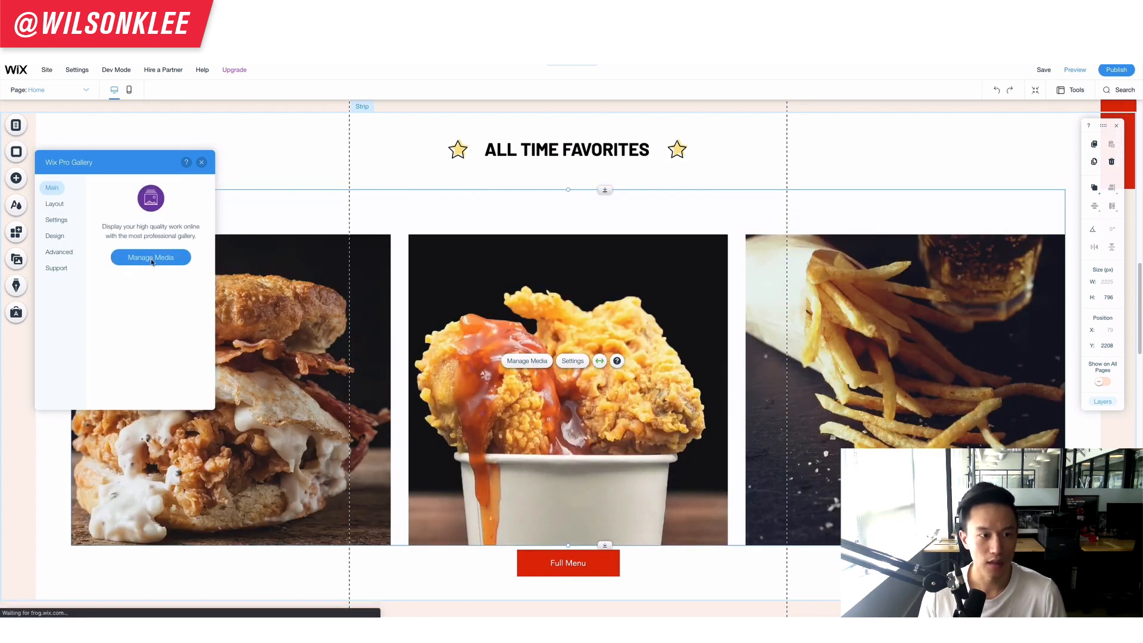
pyautogui.click(151, 258)
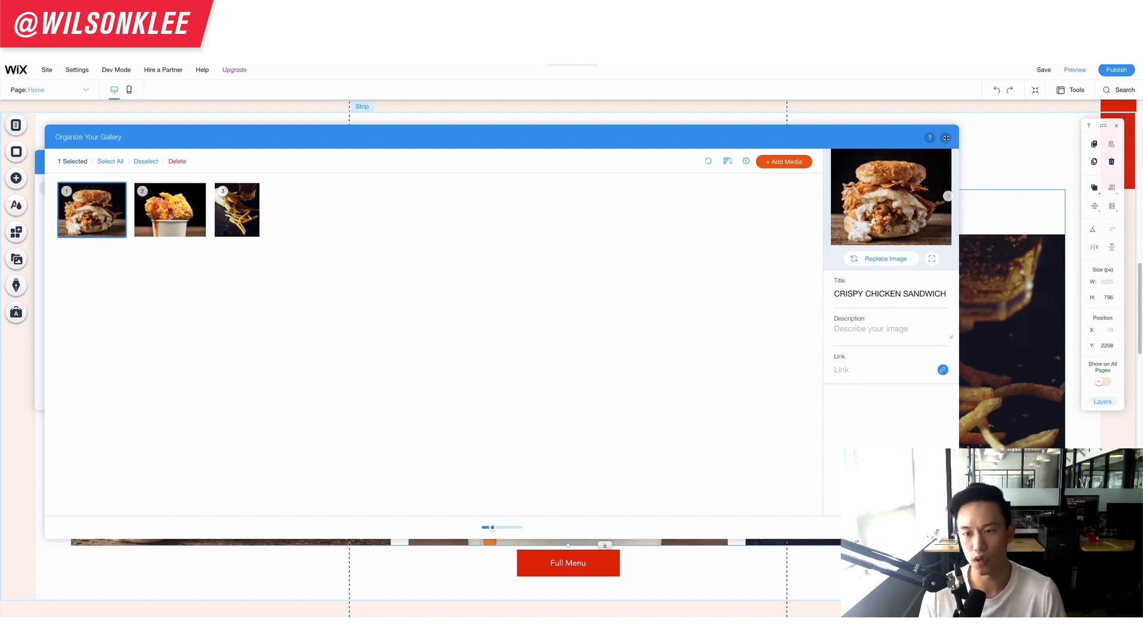
pyautogui.click(946, 138)
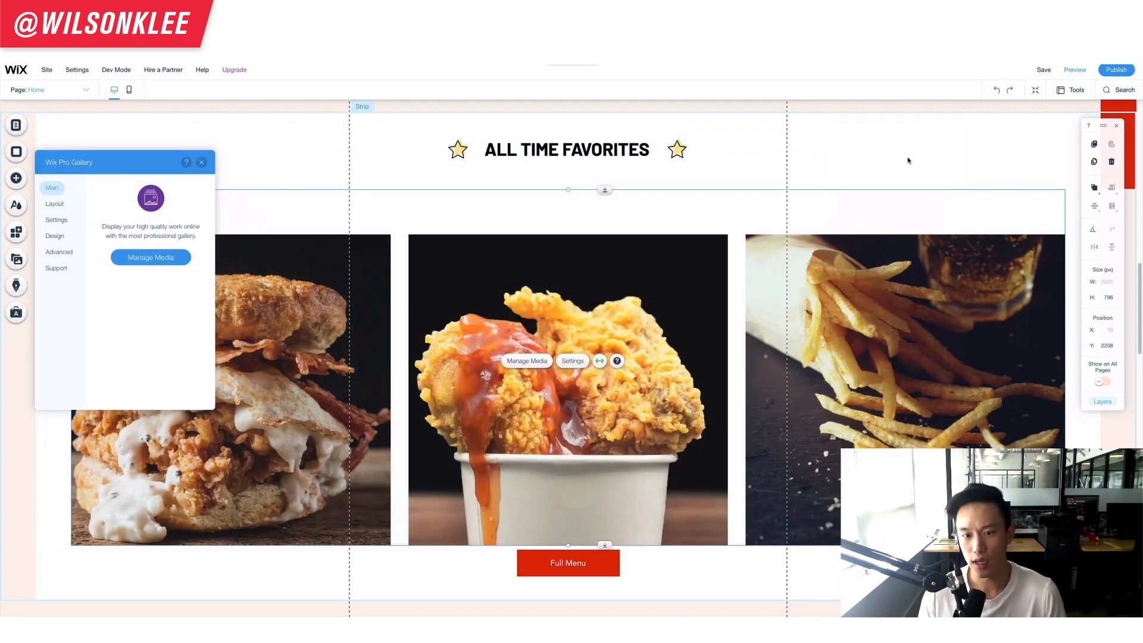
pyautogui.click(202, 161)
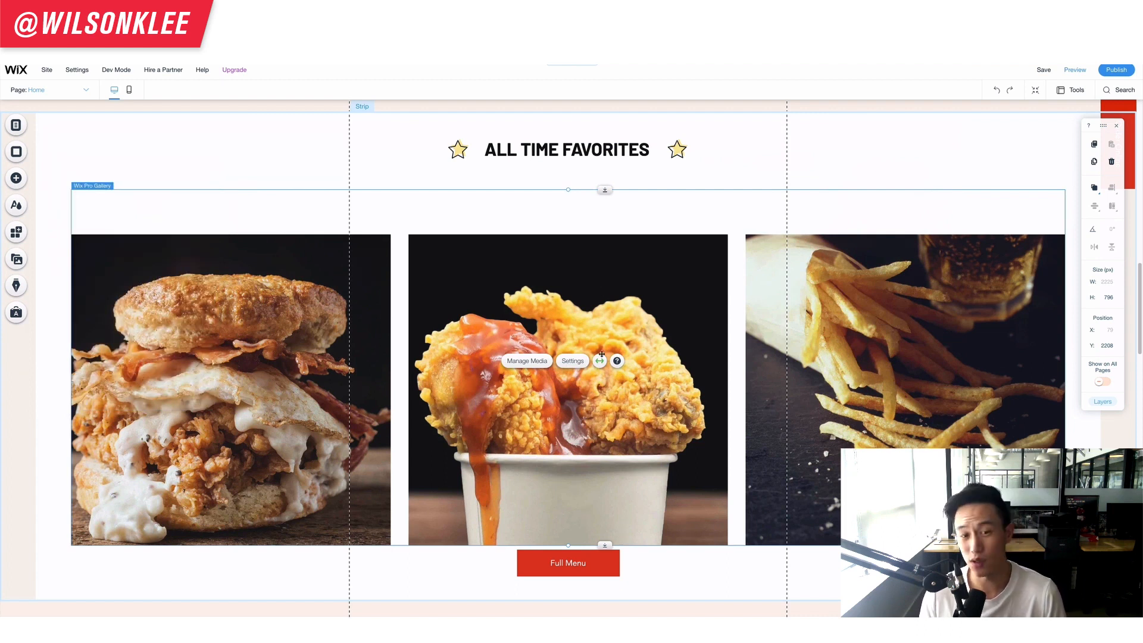
# - View the Menu page from the site's page list, add a new page with the default name and look it over
pyautogui.scroll(3, 685, 349)
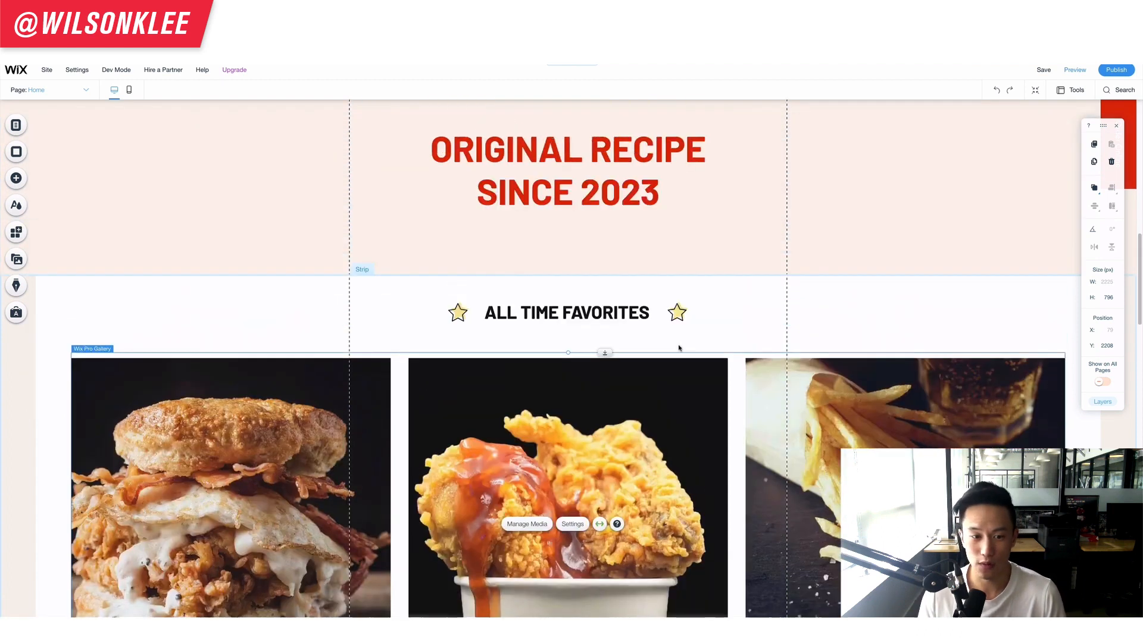
pyautogui.scroll(10, 679, 348)
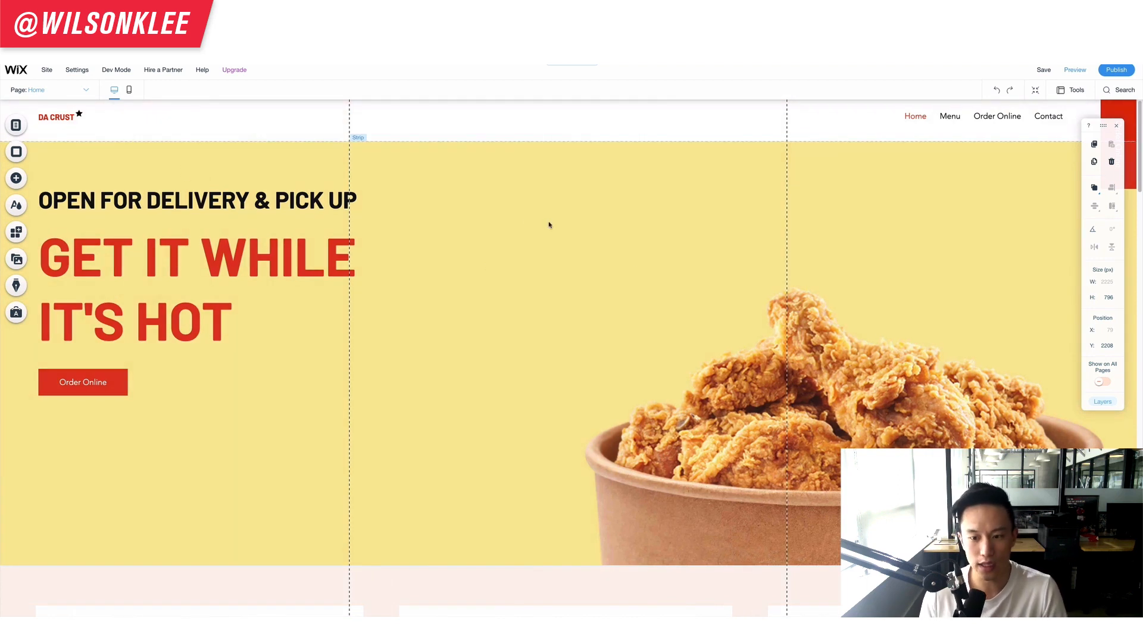
pyautogui.scroll(-5, 271, 273)
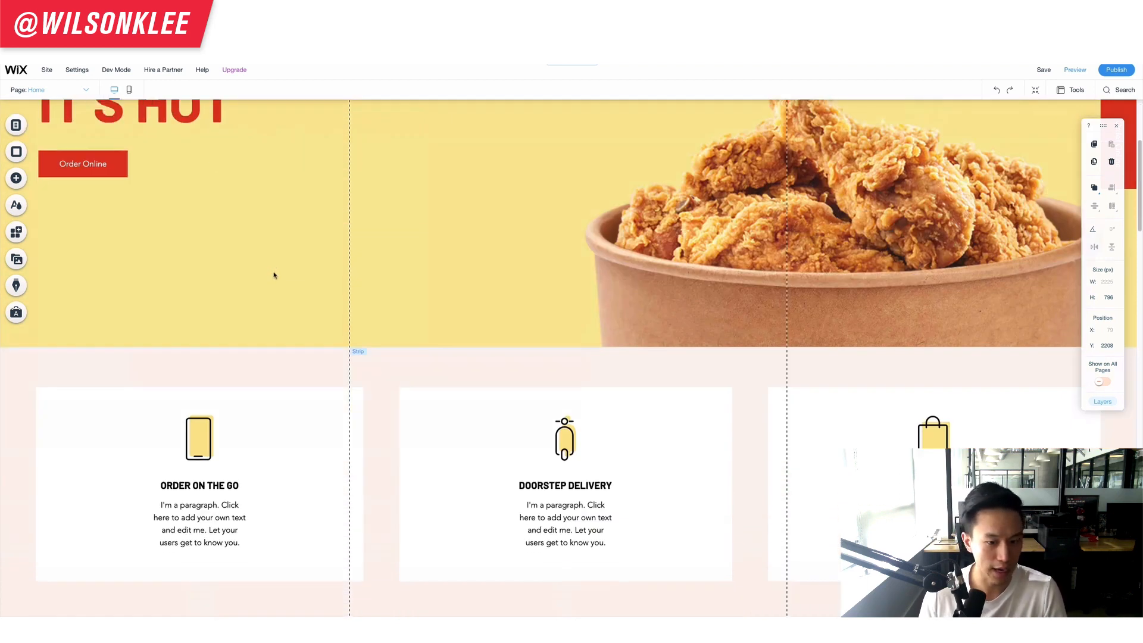
pyautogui.scroll(5, 272, 273)
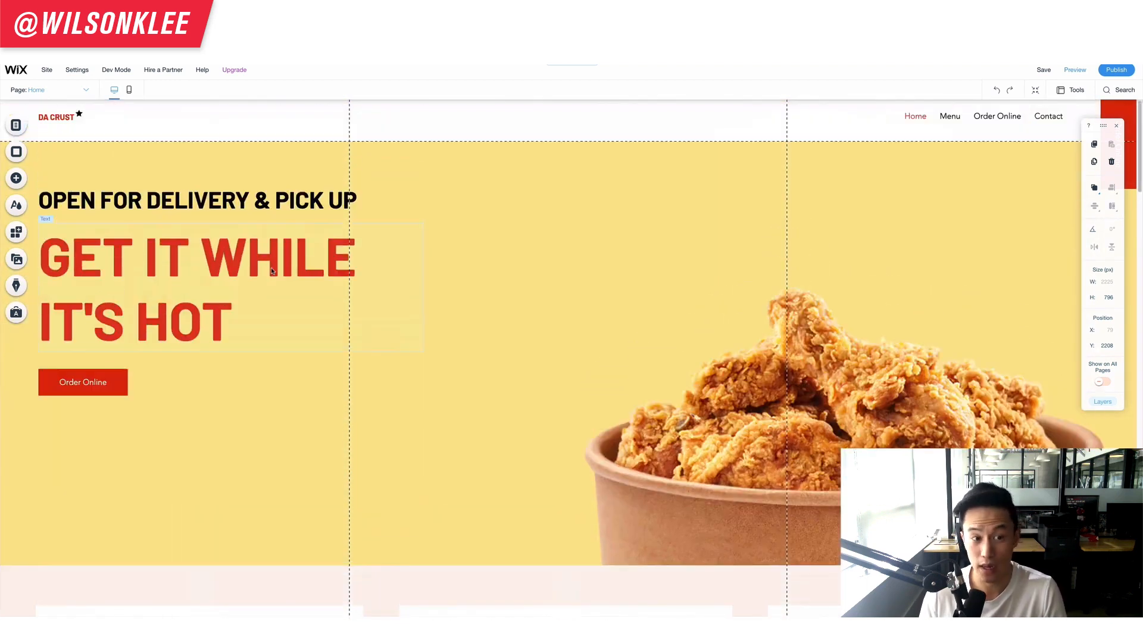
pyautogui.click(16, 127)
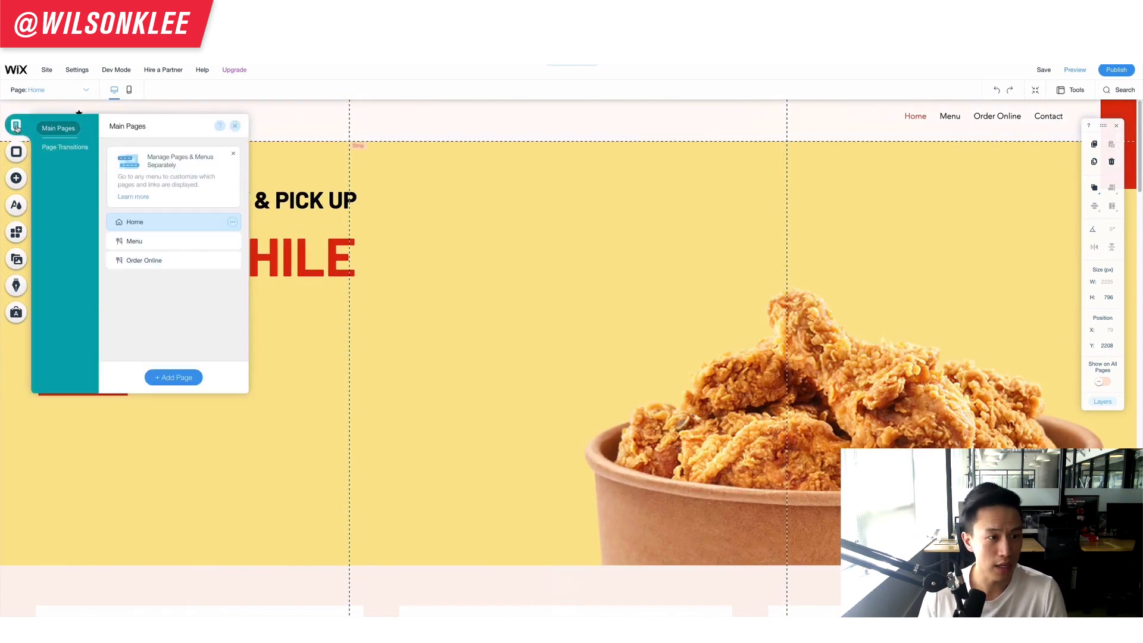
pyautogui.click(137, 242)
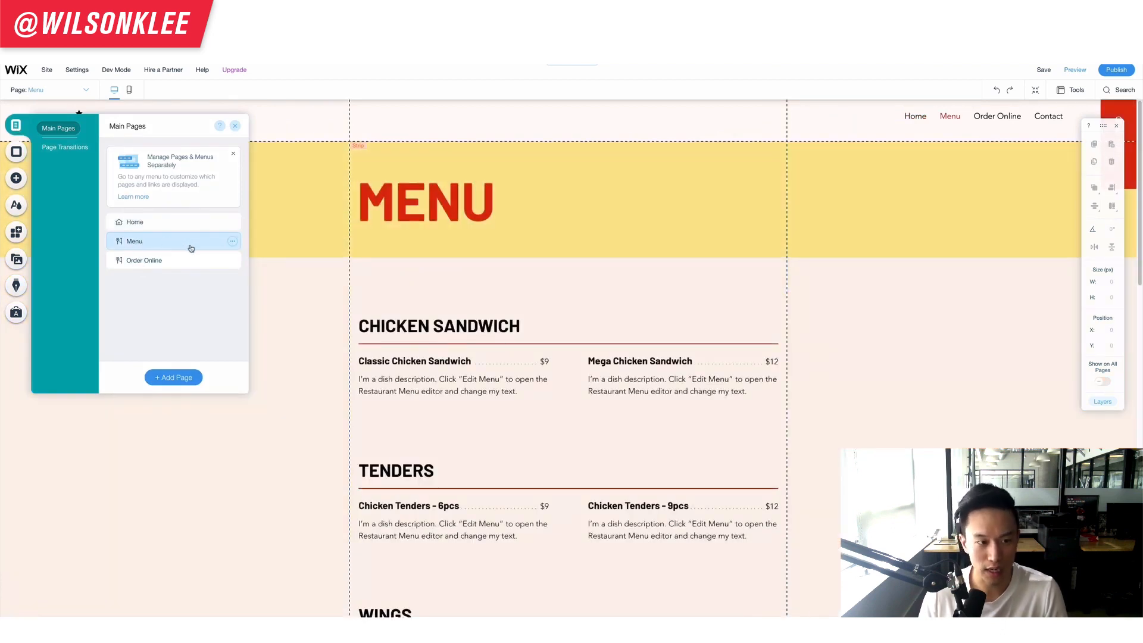
pyautogui.click(183, 384)
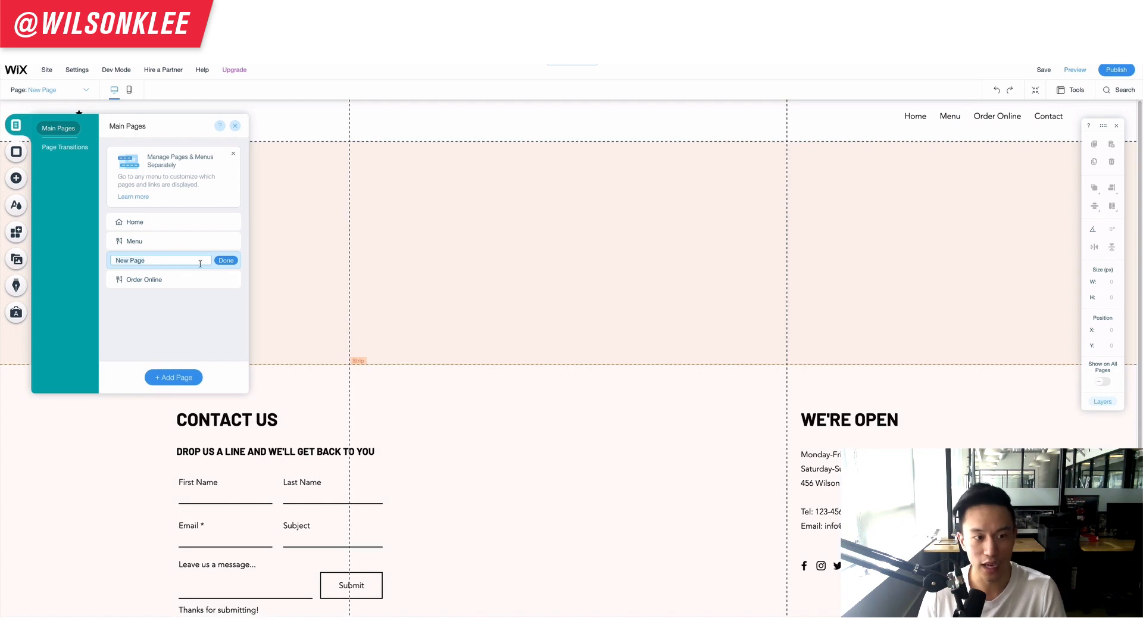
pyautogui.scroll(-2, 734, 349)
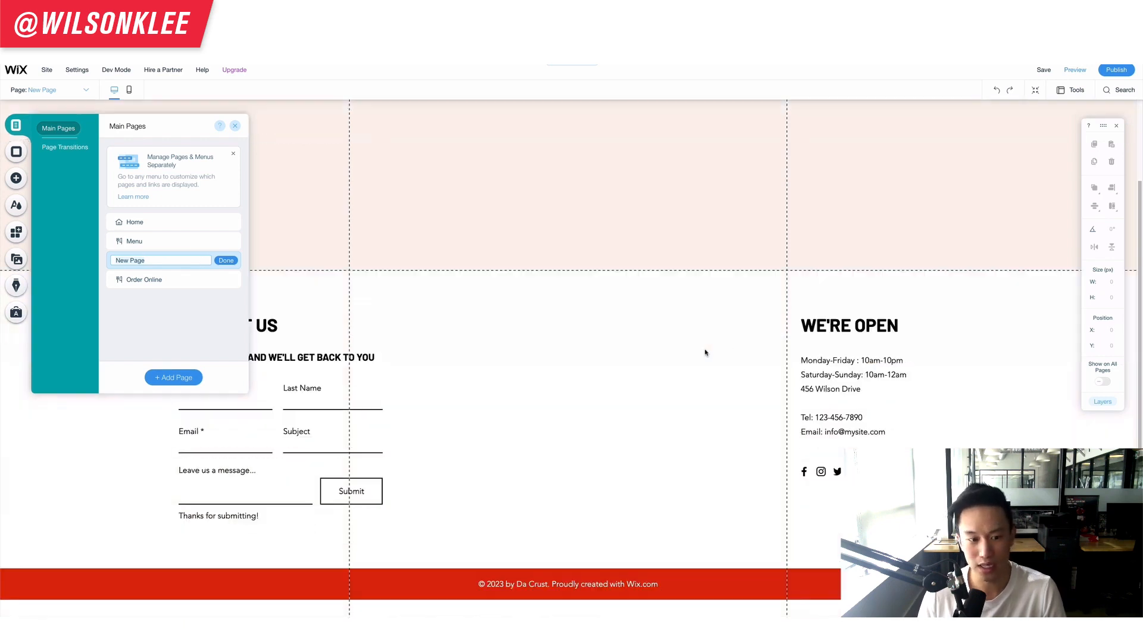
pyautogui.scroll(2, 589, 359)
pyautogui.scroll(-2, 587, 354)
pyautogui.scroll(1, 587, 352)
pyautogui.scroll(-1, 398, 304)
# - Return to the Menu page, review its dishes and open its restaurant menu for editing in the dashboard
pyautogui.click(235, 246)
pyautogui.scroll(-4, 492, 320)
pyautogui.scroll(4, 493, 320)
pyautogui.scroll(-4, 459, 342)
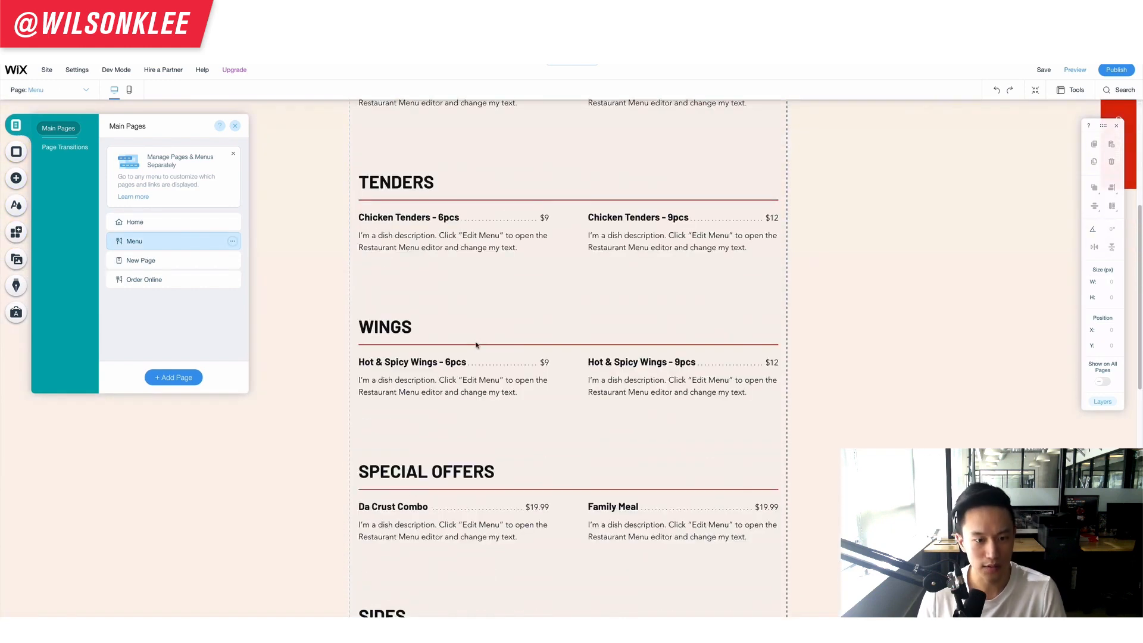
pyautogui.scroll(-2, 454, 344)
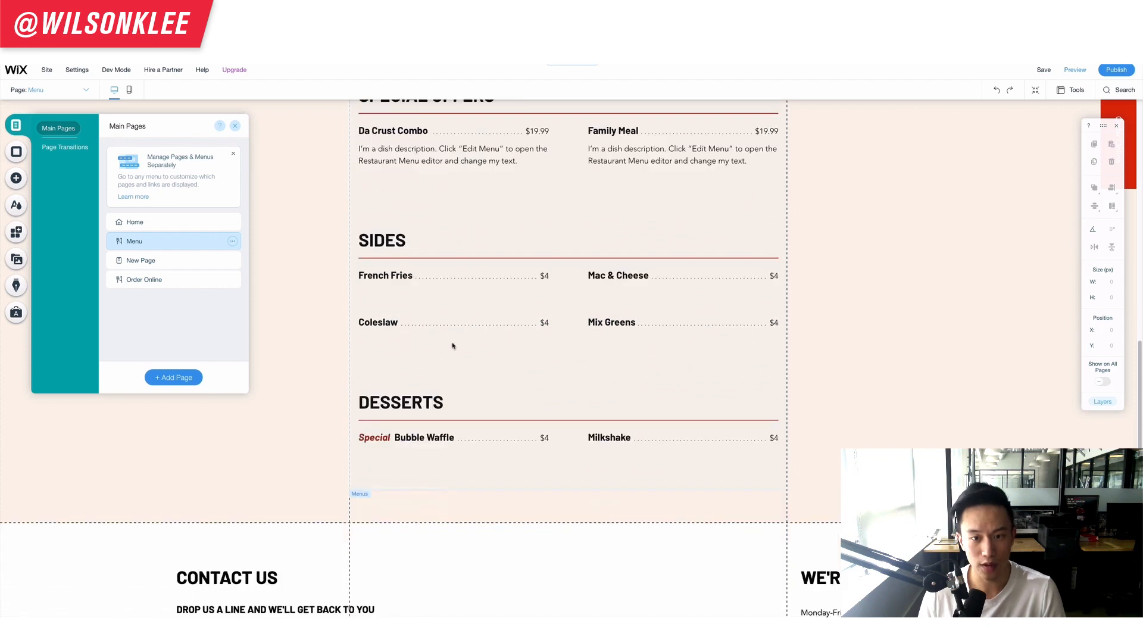
pyautogui.scroll(6, 452, 346)
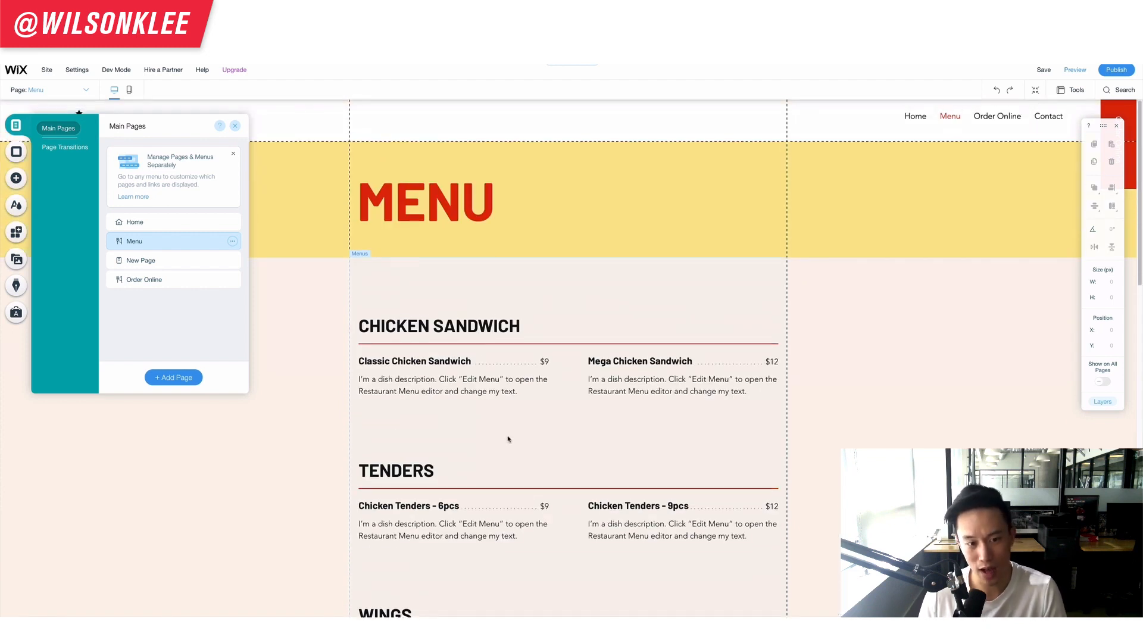
pyautogui.doubleClick(376, 360)
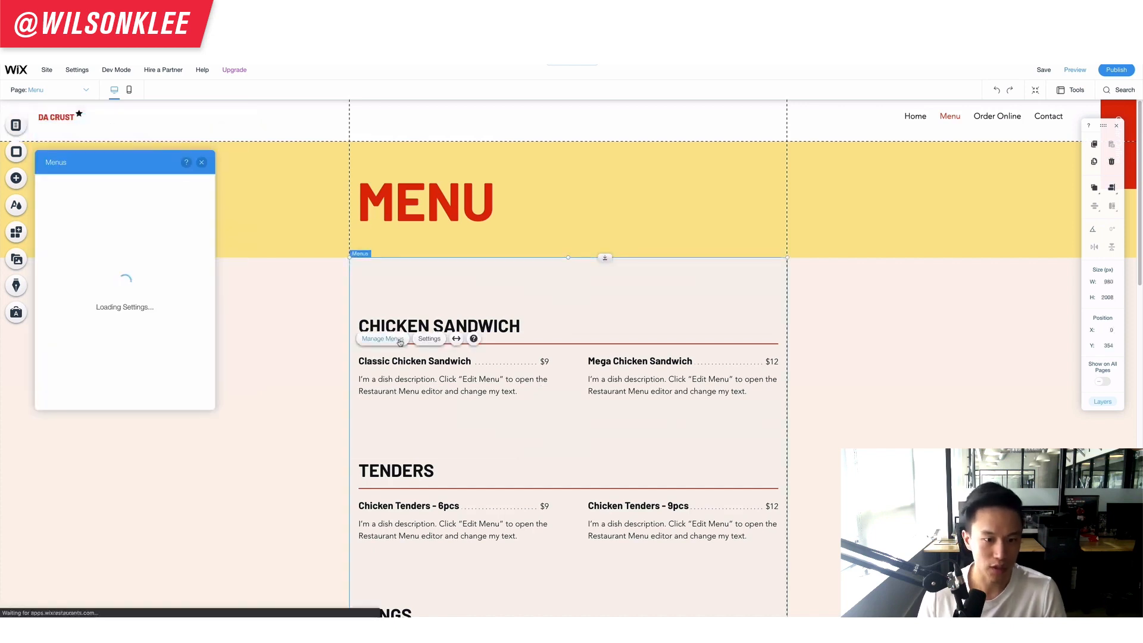
pyautogui.click(399, 340)
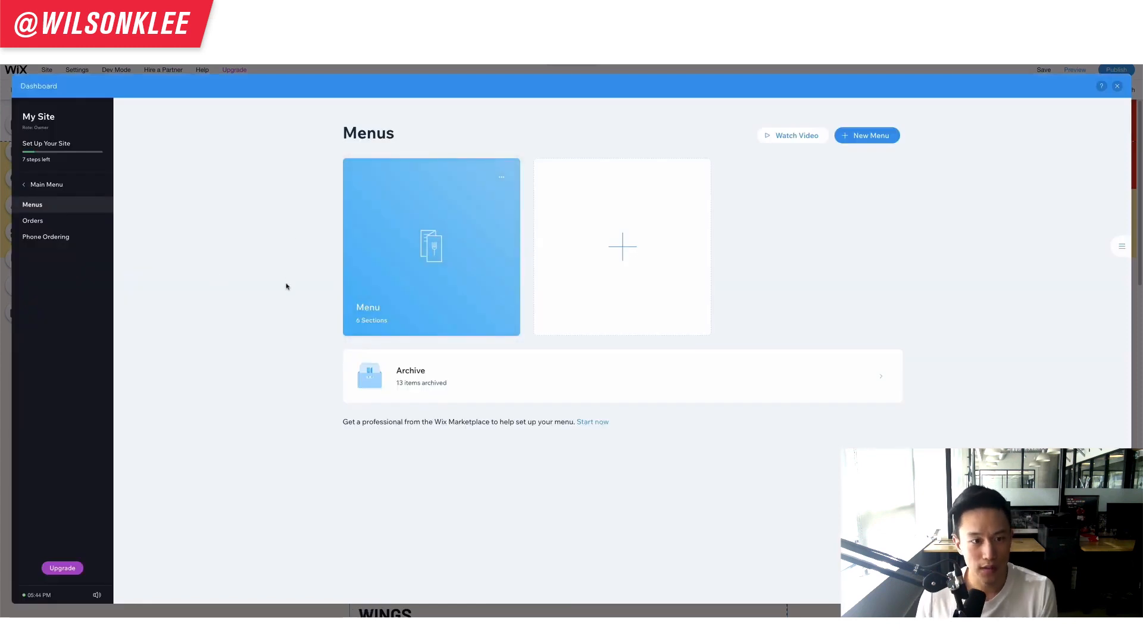
pyautogui.moveTo(443, 276)
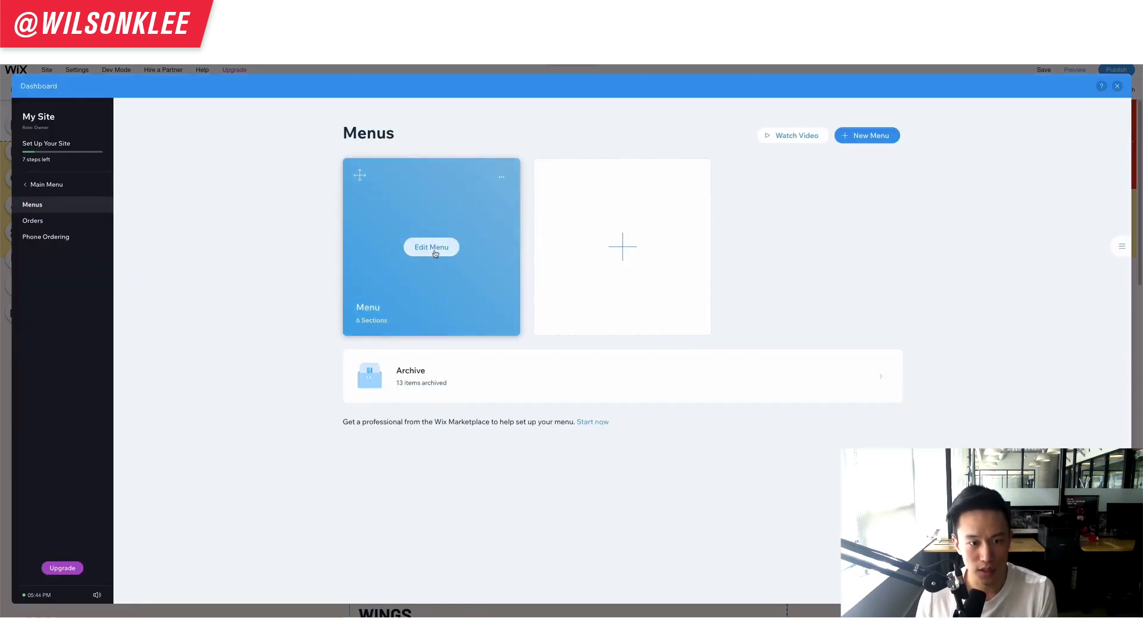
pyautogui.click(432, 247)
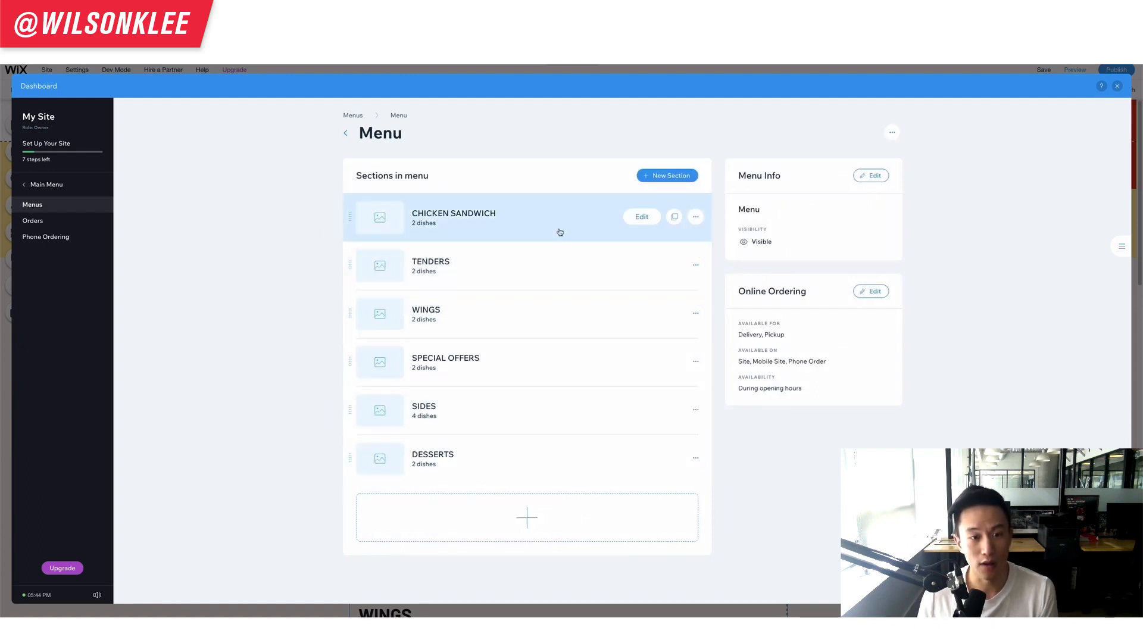
# - Archive the DESSERTS section of the menu and move the SIDES section to first place, above CHICKEN SANDWICH
pyautogui.click(696, 459)
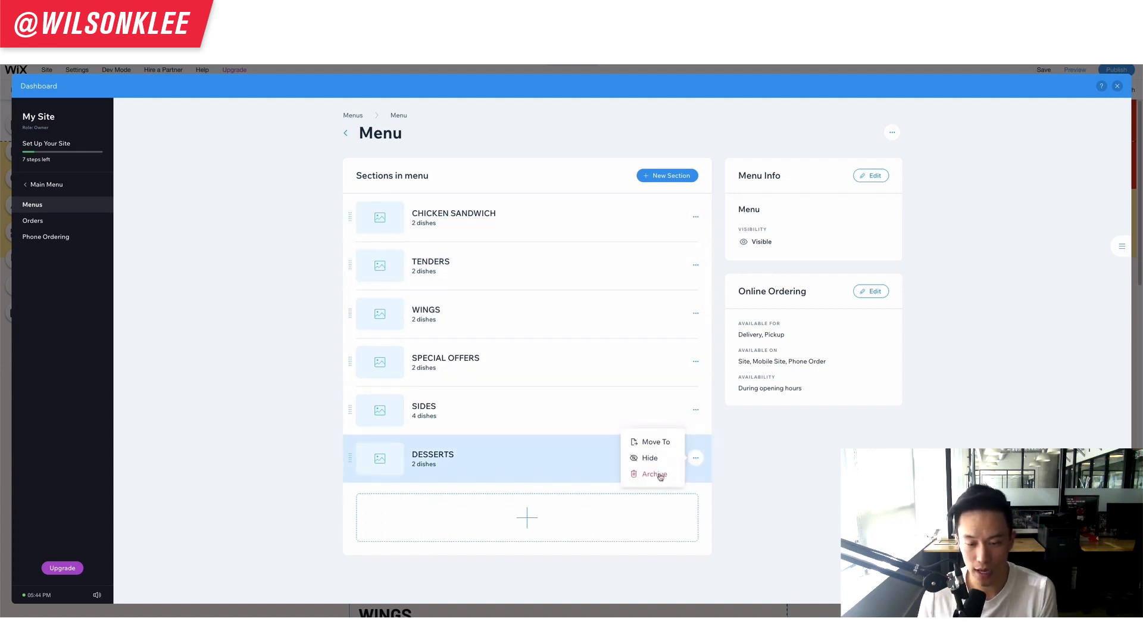
pyautogui.click(696, 458)
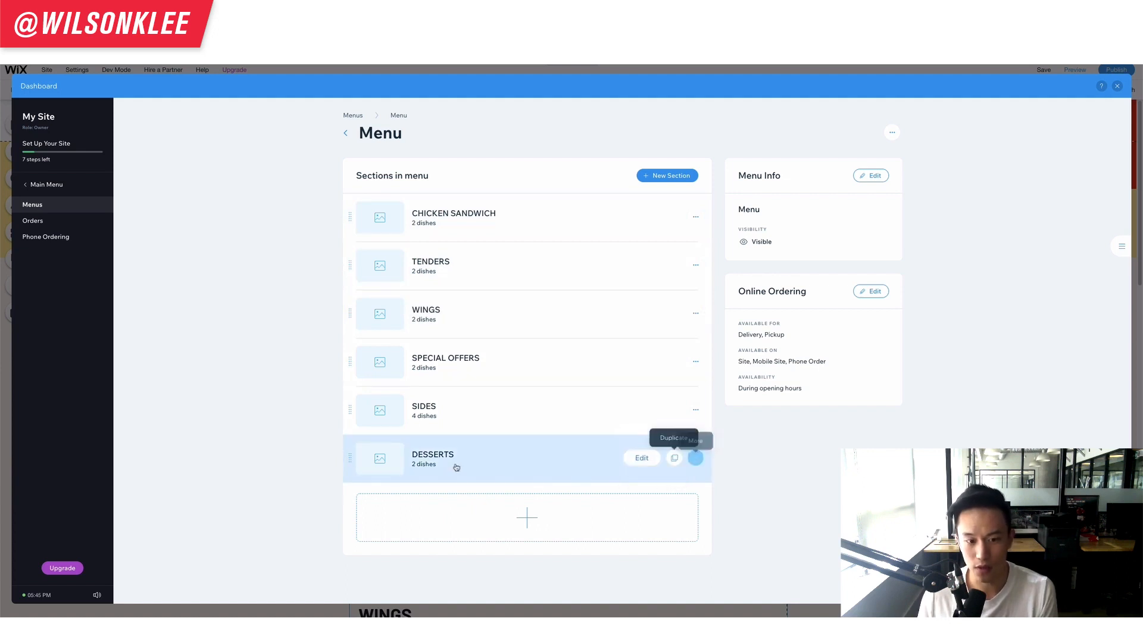
pyautogui.click(696, 457)
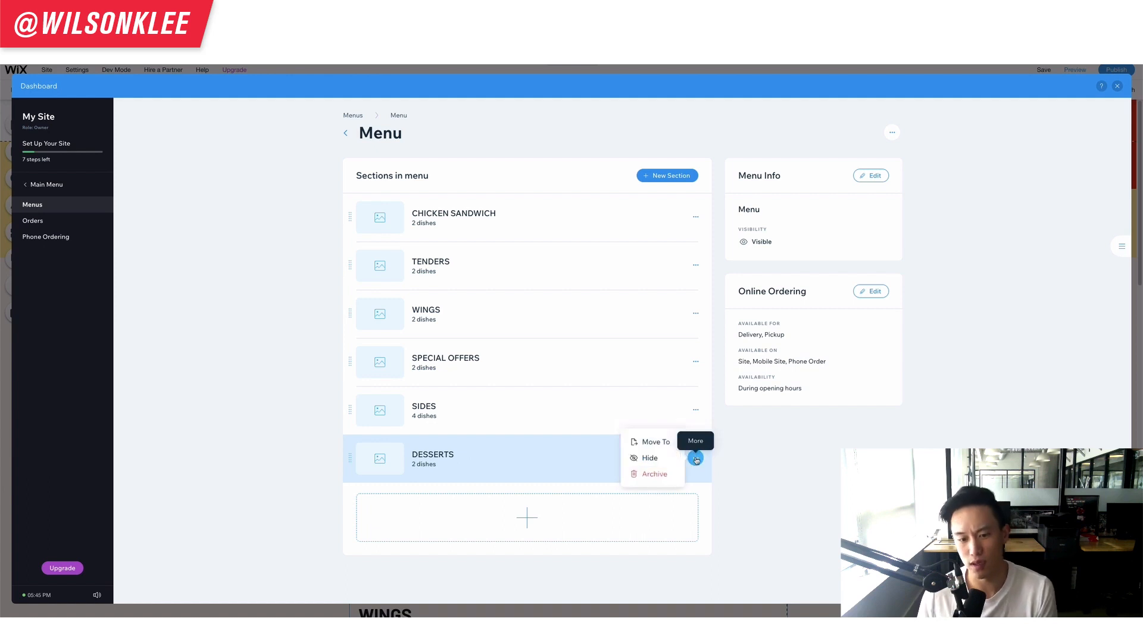
pyautogui.click(656, 478)
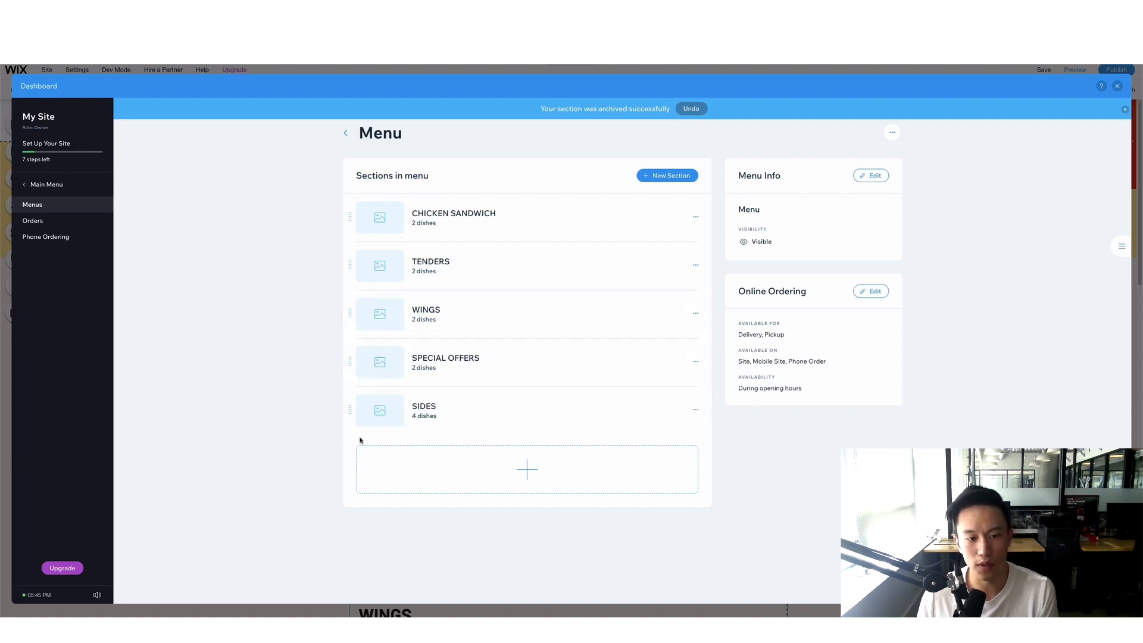
pyautogui.moveTo(350, 411); pyautogui.dragTo(336, 191)
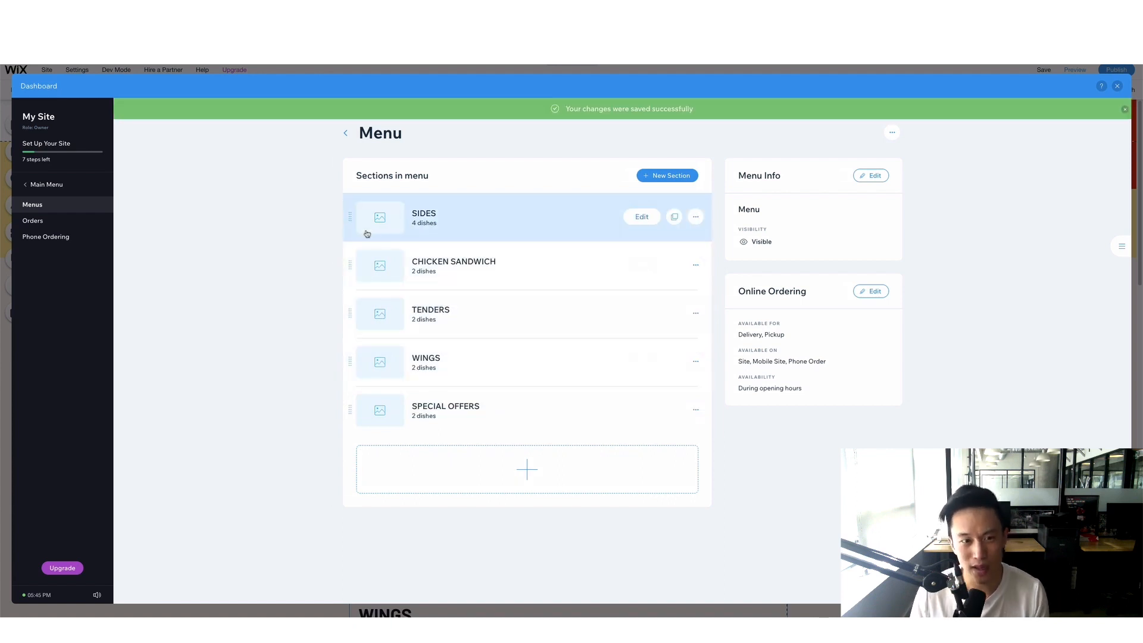
# - Move the SIDES section to last place in the menu and open the Classic Chicken Sandwich dish from the CHICKEN SANDWICH section
pyautogui.moveTo(352, 228); pyautogui.dragTo(355, 423)
pyautogui.moveTo(394, 314); pyautogui.dragTo(305, 291)
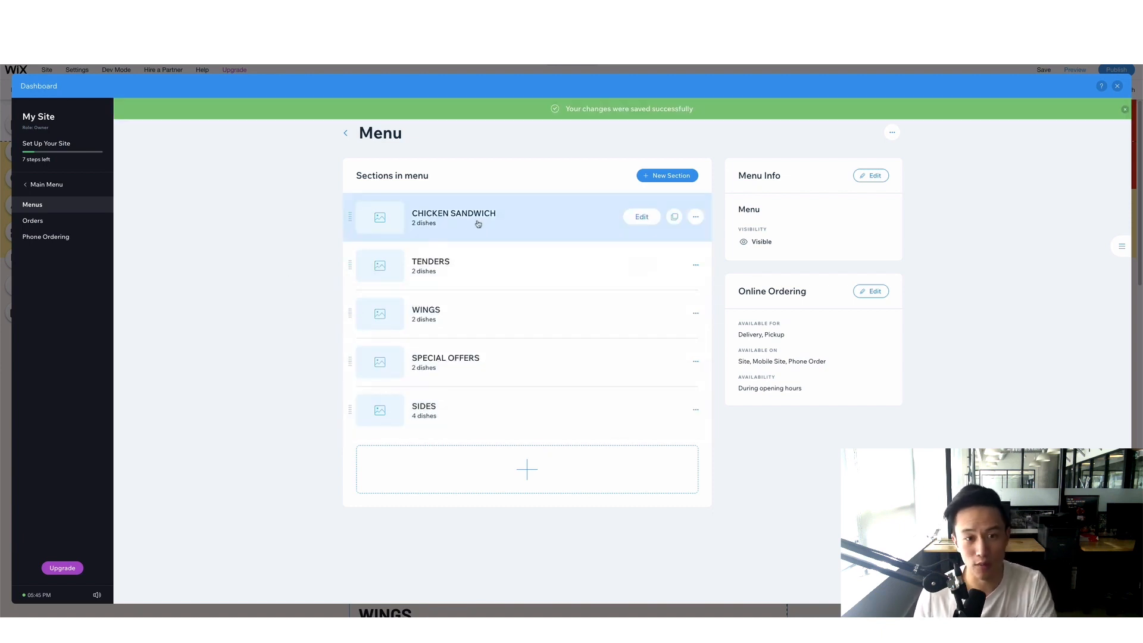
pyautogui.click(642, 217)
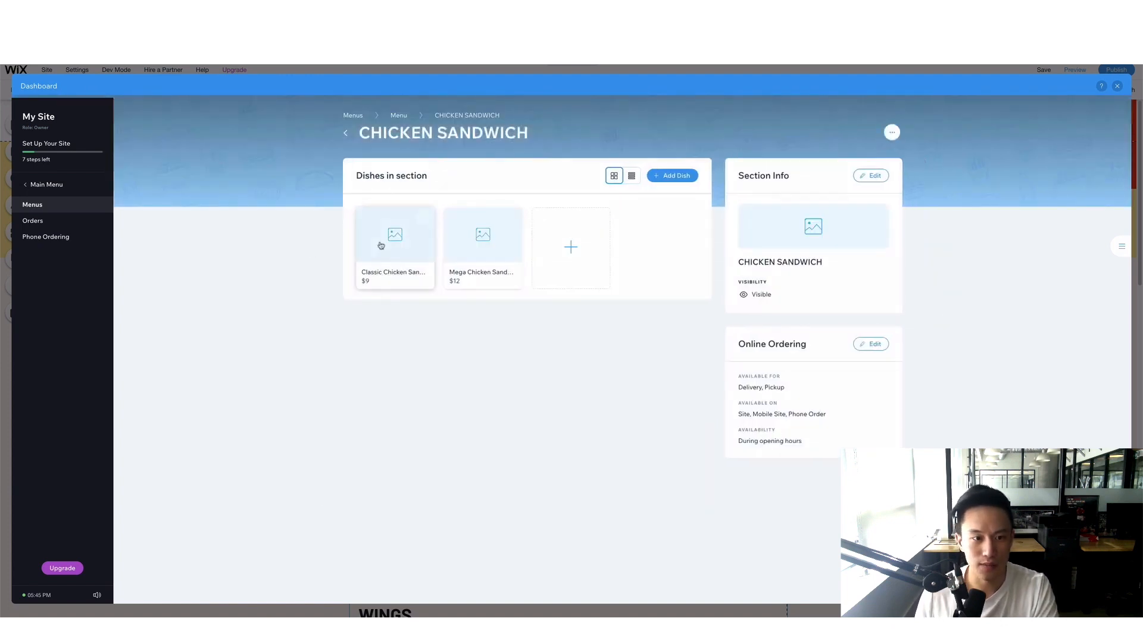
pyautogui.click(394, 239)
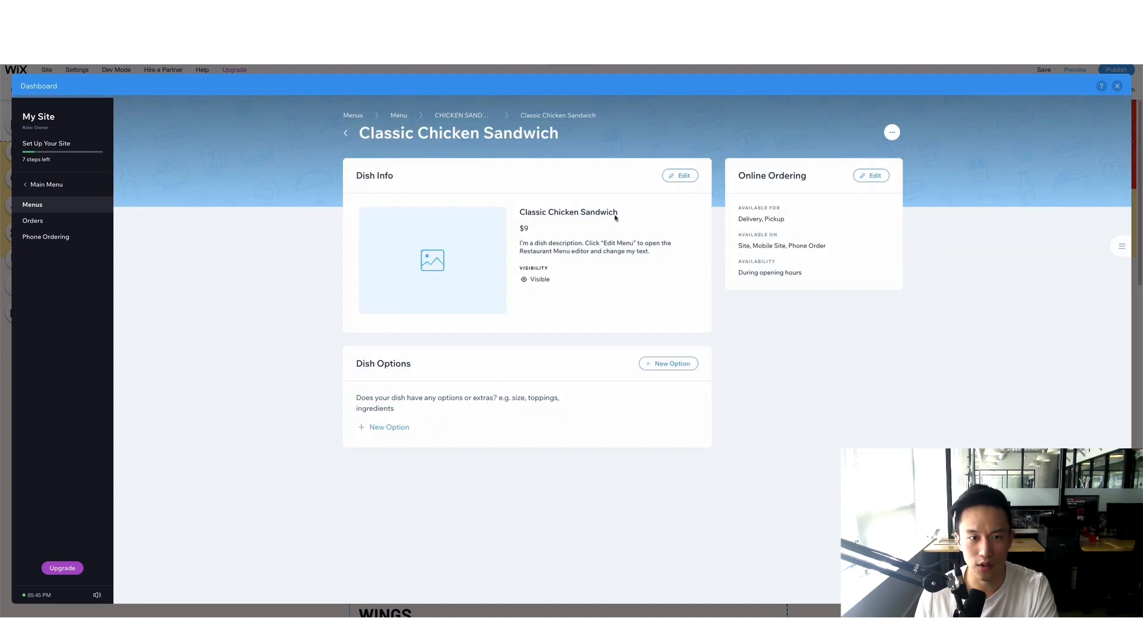
# - Rename the dish "Wilsons Spicy Chicken Sandwich" and replace its description with "Wilson's home made hot sauce with chicken tenders"
pyautogui.click(680, 175)
pyautogui.click(556, 274)
pyautogui.doubleClick(576, 272)
pyautogui.write('Wilsons Spicy')
pyautogui.tripleClick(651, 310)
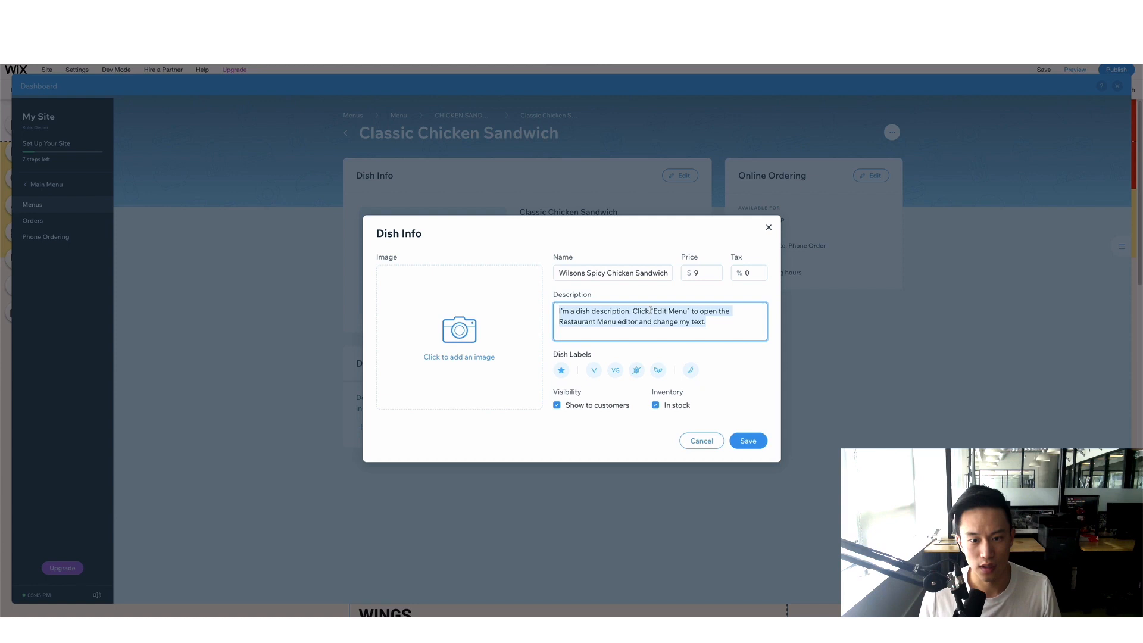
pyautogui.write('Wils')
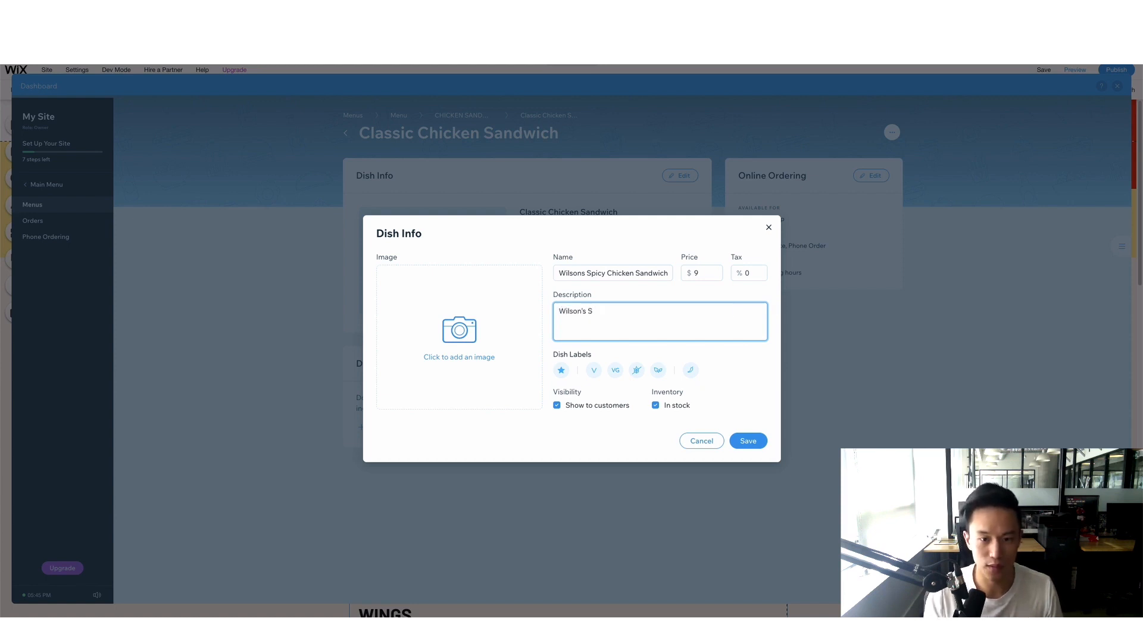
pyautogui.write("on's home made hot sauce with chicken")
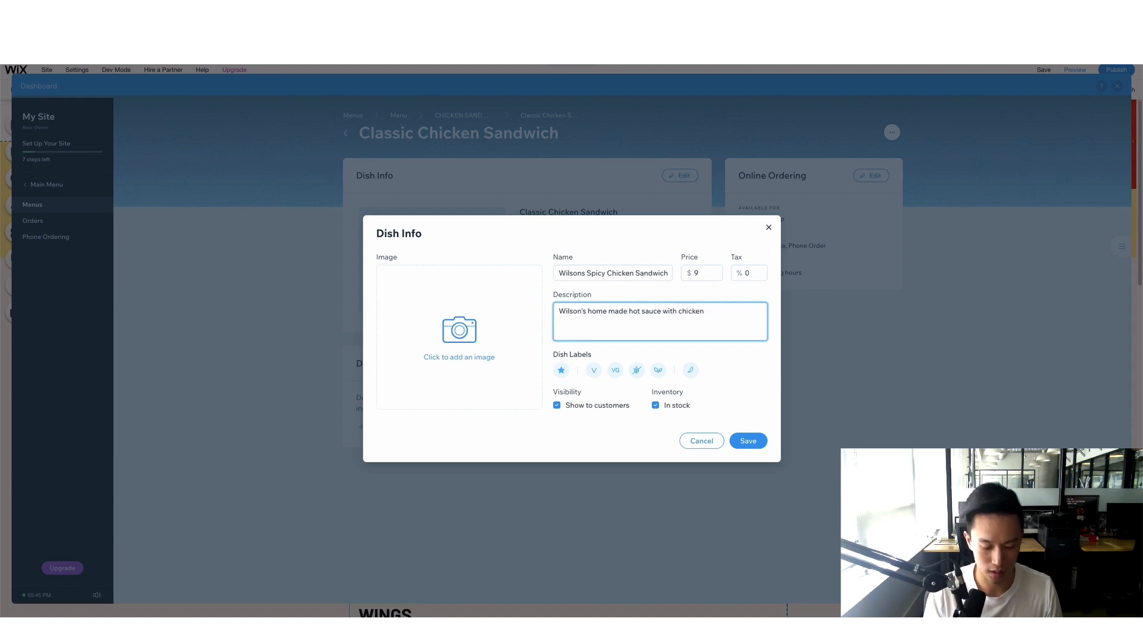
pyautogui.write('tenders')
# - Set the dish's price to $19 and give it the Extra Hot and Vegan labels
pyautogui.click(696, 272)
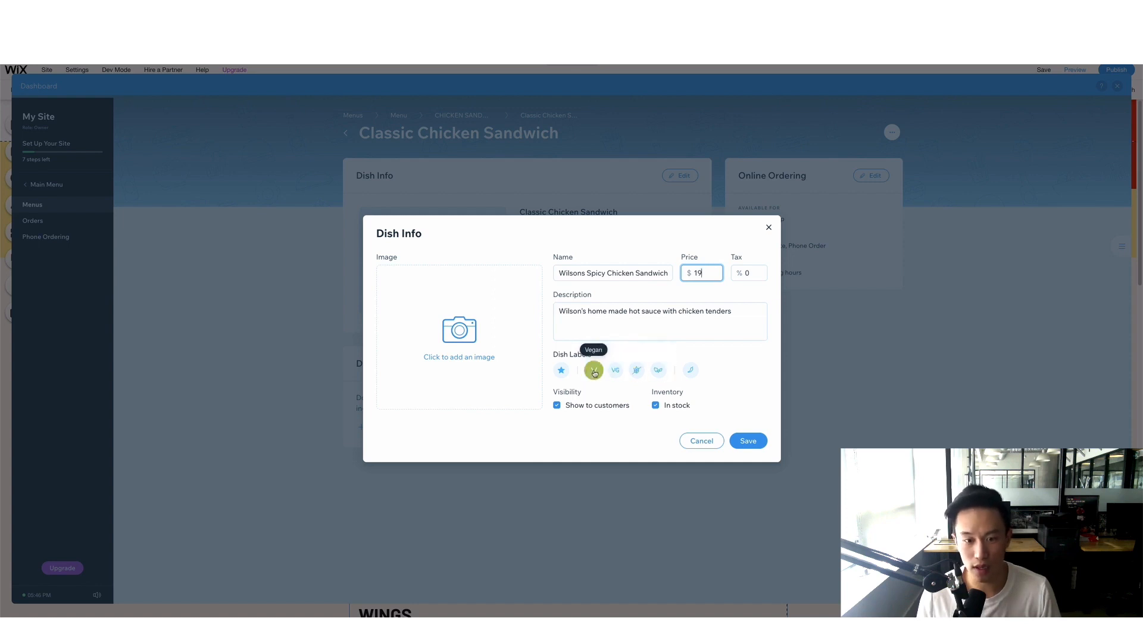
pyautogui.click(692, 371)
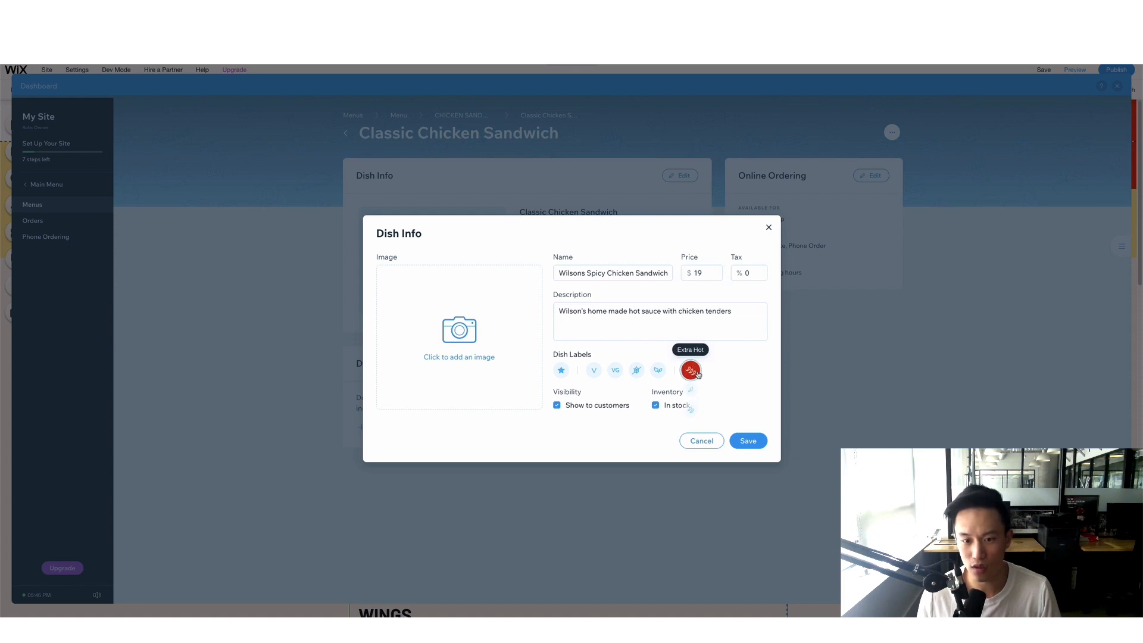
pyautogui.click(593, 371)
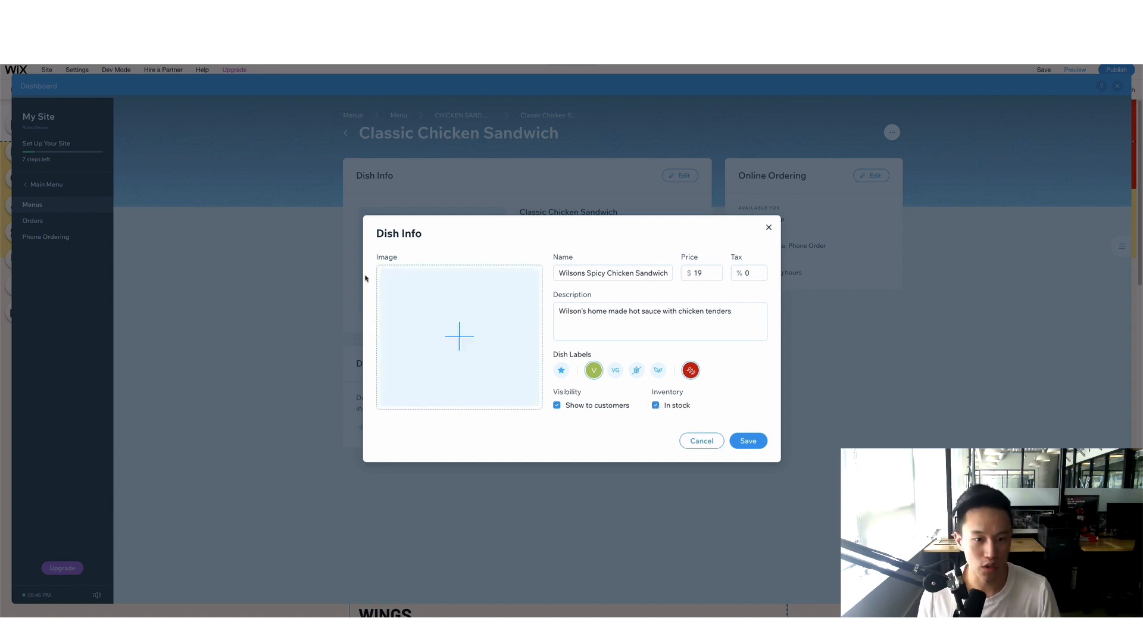
# - Upload the image 52 SPICY CRUNCHY BURGER.jpeg from the computer to the site files for the dish
pyautogui.click(466, 332)
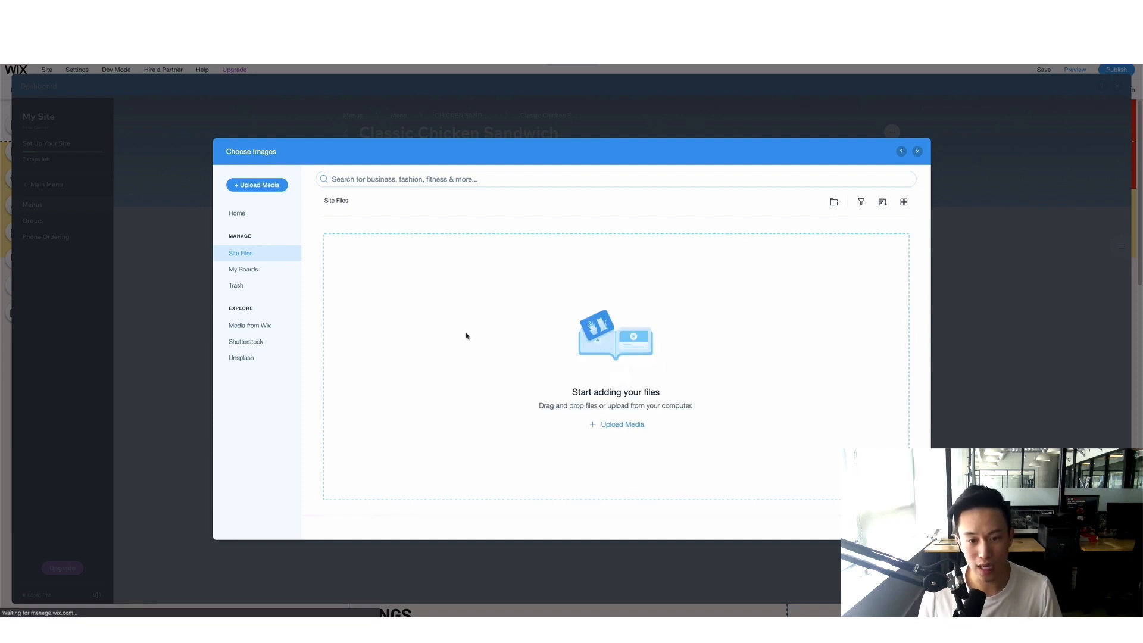
pyautogui.click(620, 425)
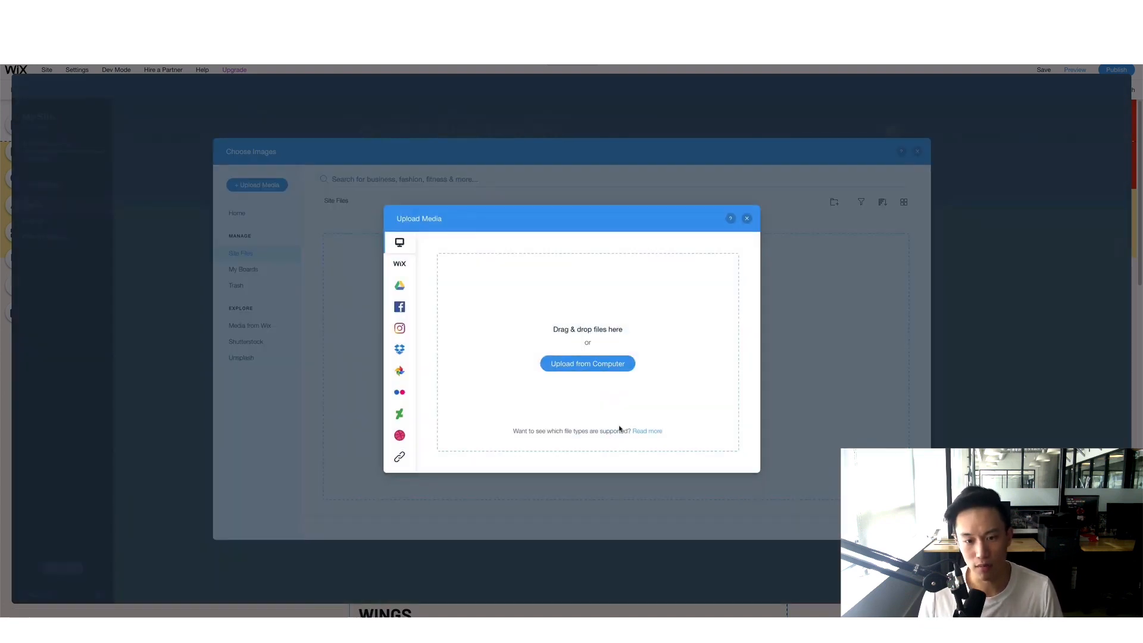
pyautogui.click(613, 366)
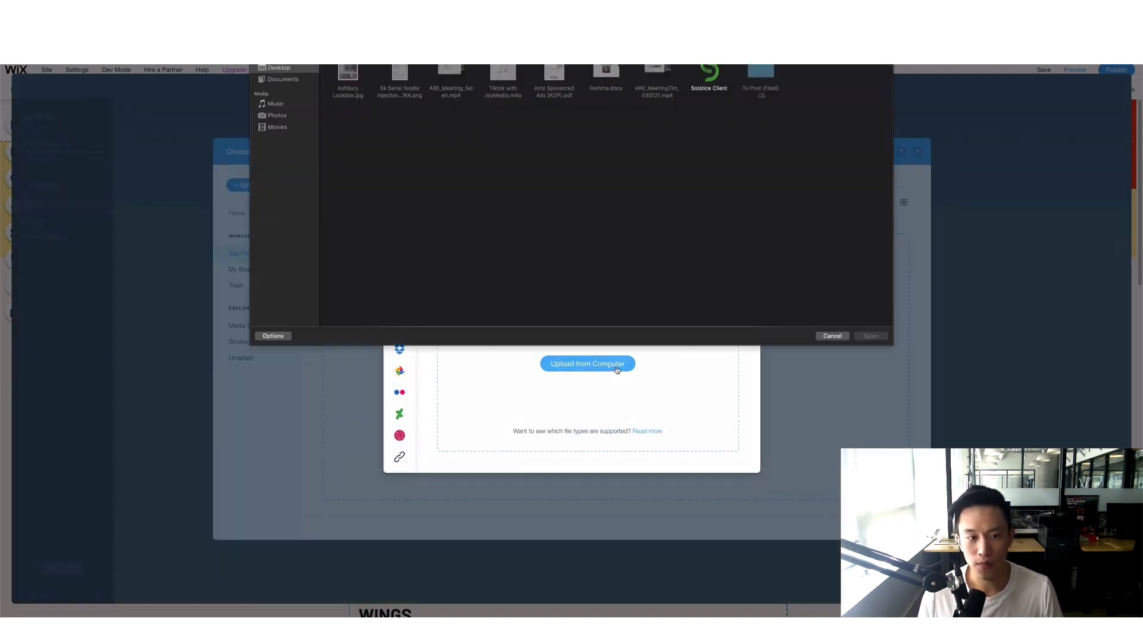
pyautogui.doubleClick(348, 84)
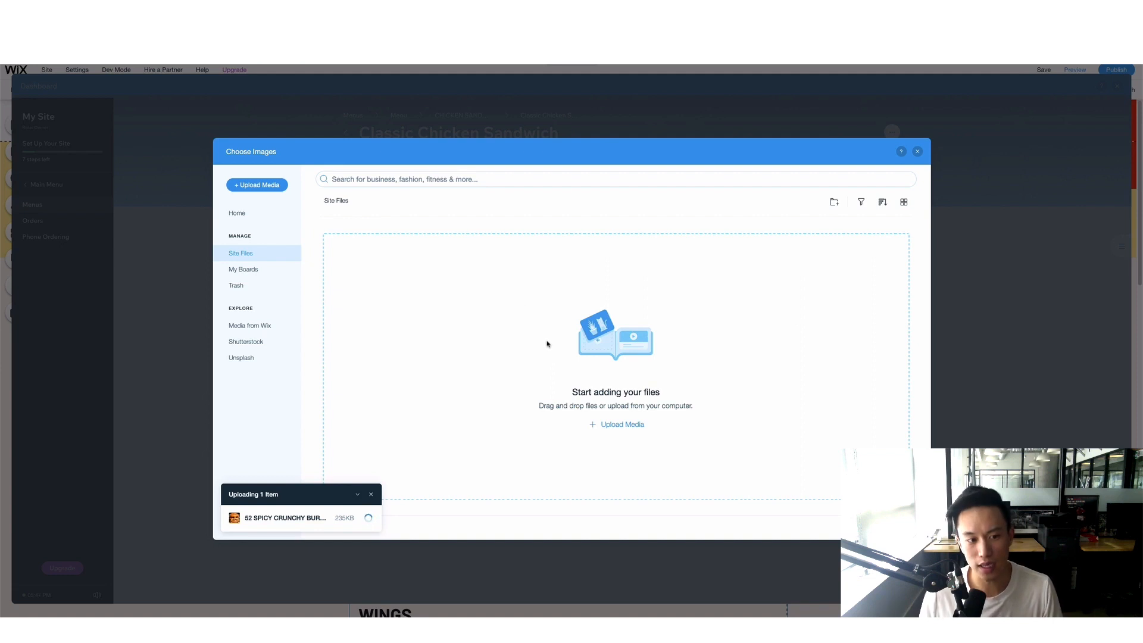
# - Search the Wix media library for "chicken sandwich" images, browse them and look at the matching Shutterstock images
pyautogui.click(244, 329)
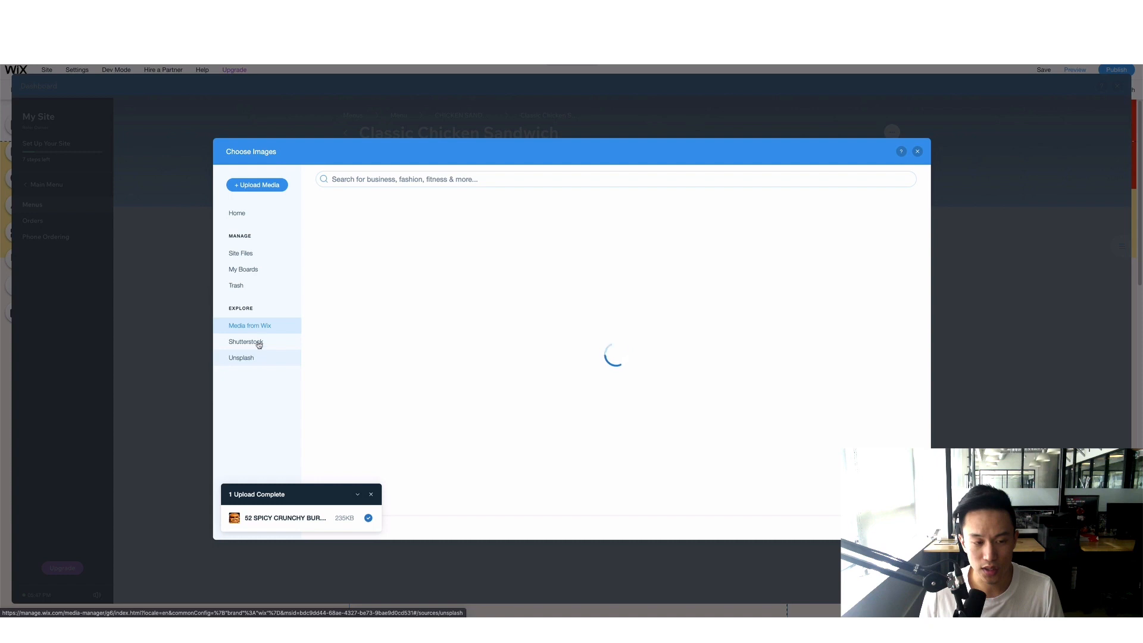
pyautogui.click(378, 179)
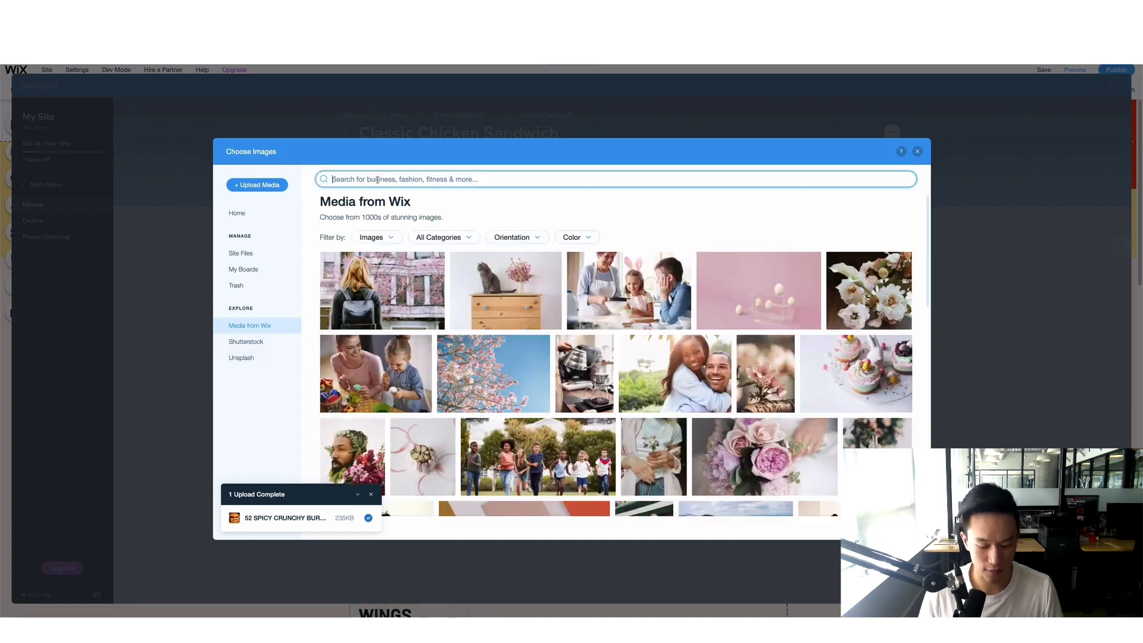
pyautogui.write('chicken sandwich')
pyautogui.press('Return')
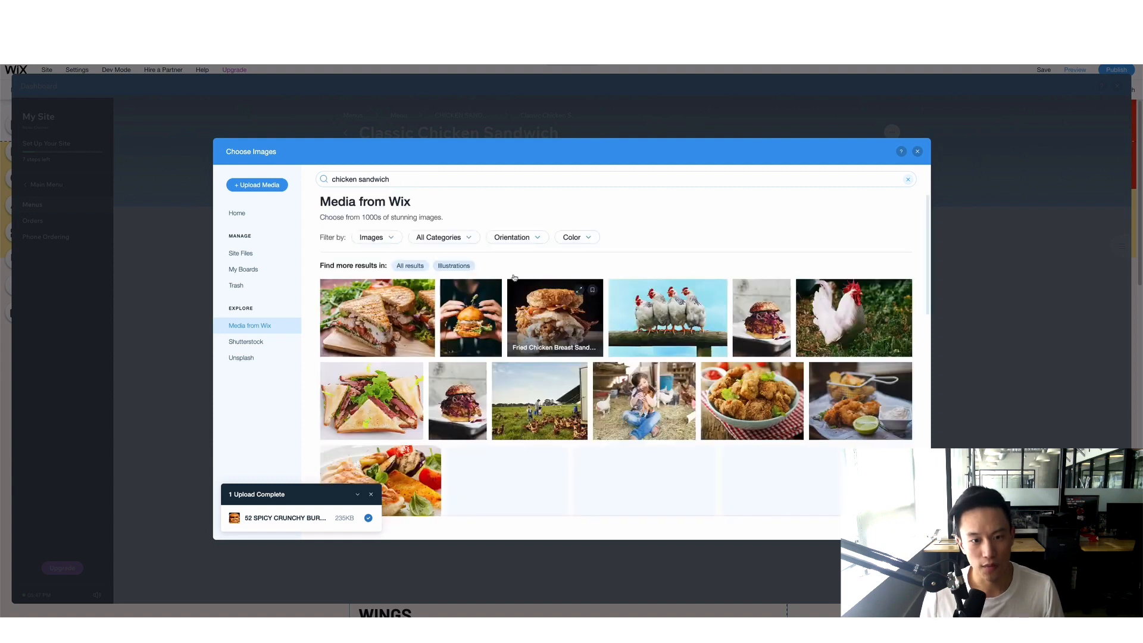
pyautogui.scroll(-5, 784, 301)
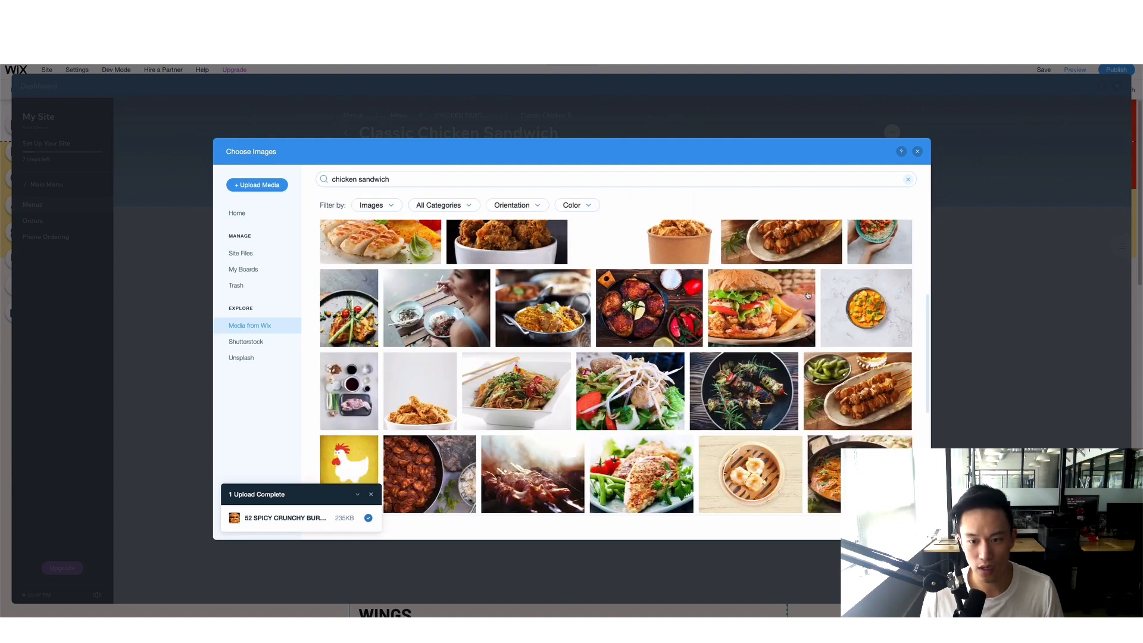
pyautogui.scroll(-3, 744, 357)
pyautogui.click(245, 341)
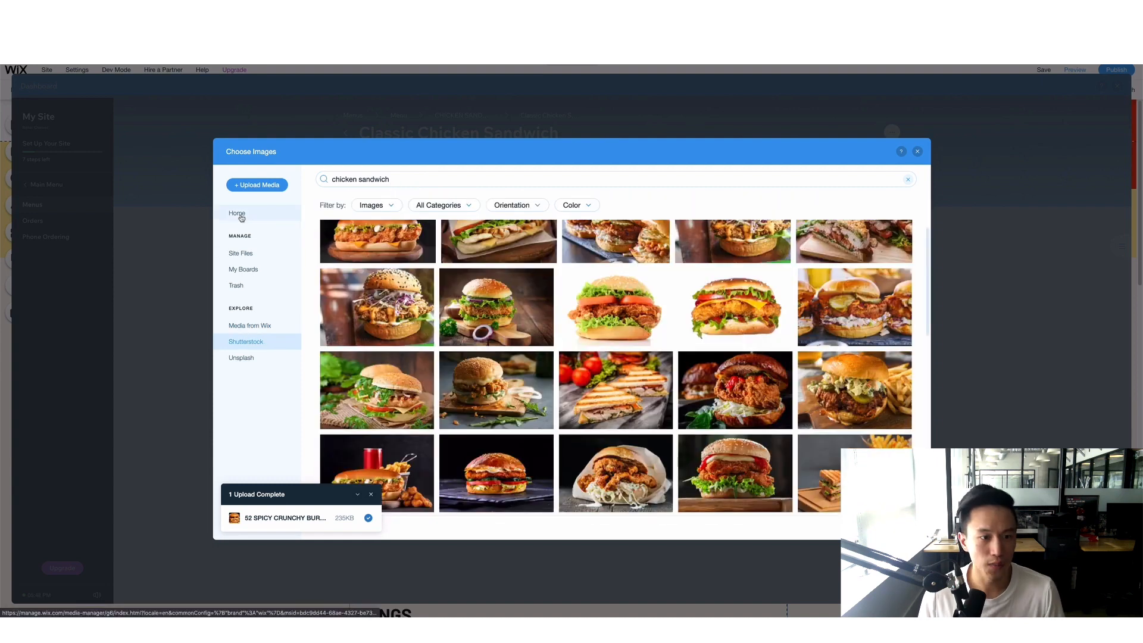
# - Use the uploaded 52 SPICY CRUNCHY BURGER.jpeg as the dish's image and save the dish info
pyautogui.click(238, 214)
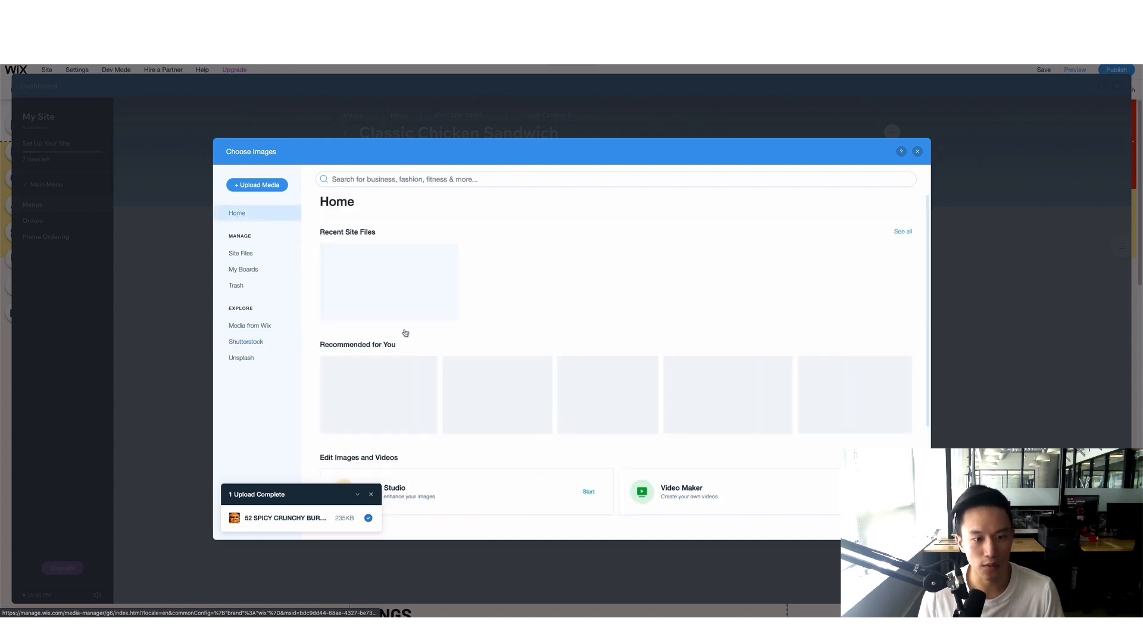
pyautogui.moveTo(399, 294)
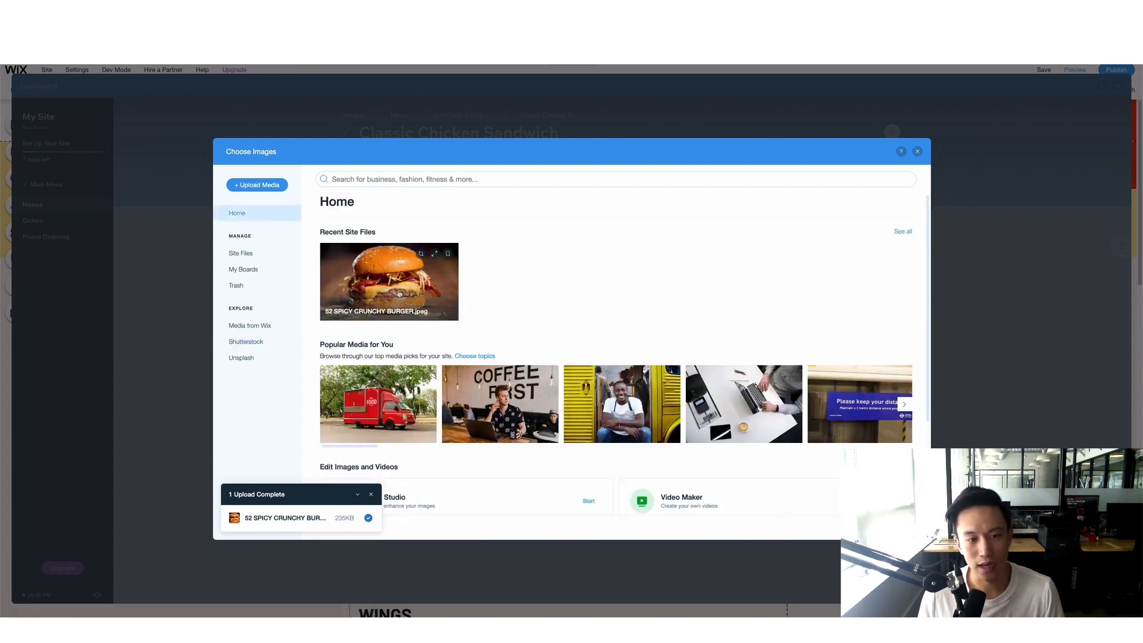
pyautogui.click(386, 291)
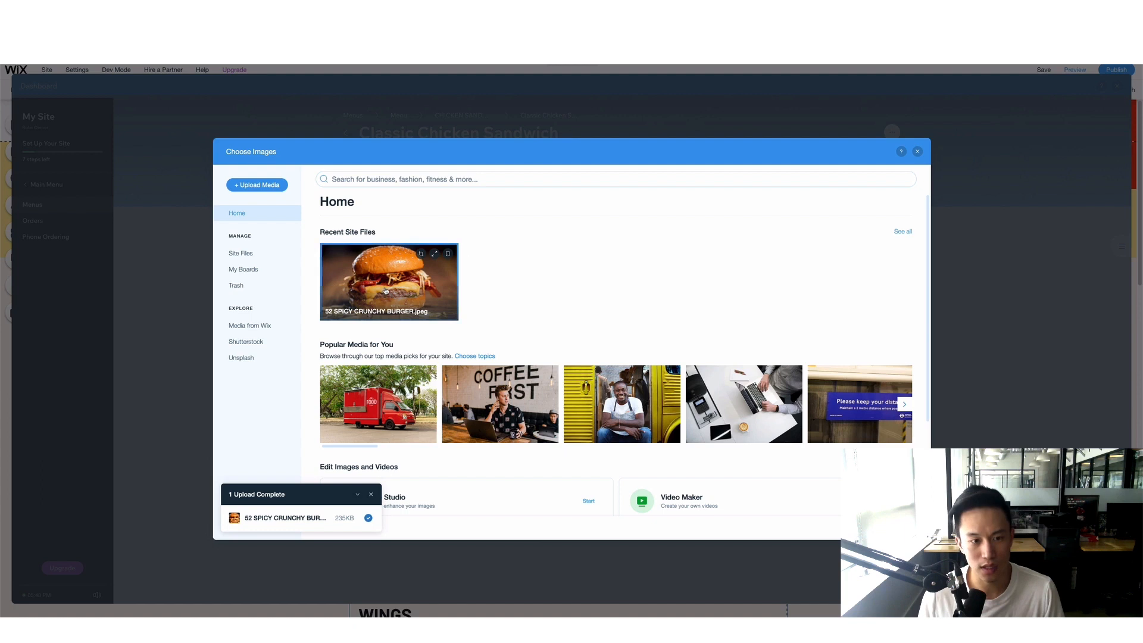
pyautogui.click(893, 523)
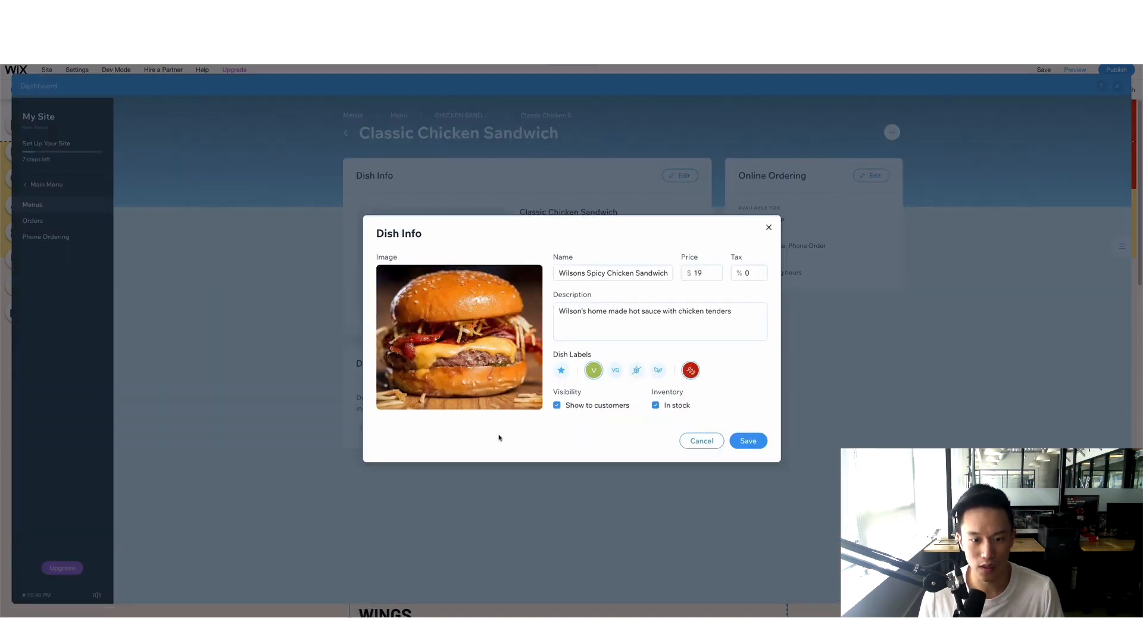
pyautogui.click(748, 441)
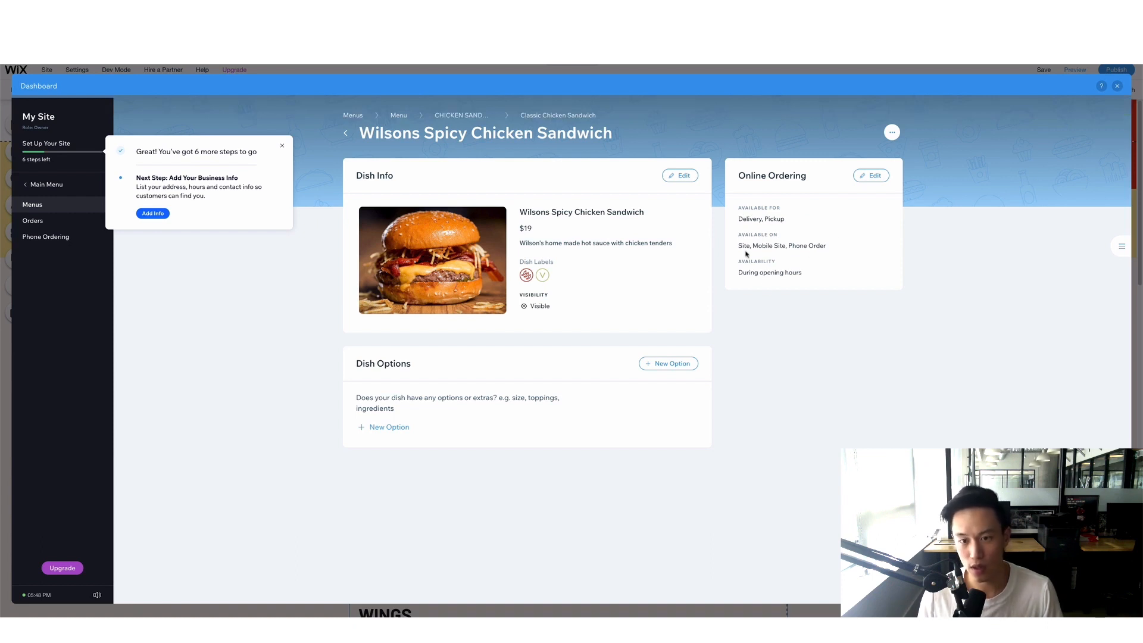
# - Review the dish's online ordering availability settings without changing them, and dismiss the site setup reminder
pyautogui.moveTo(752, 245); pyautogui.dragTo(736, 271)
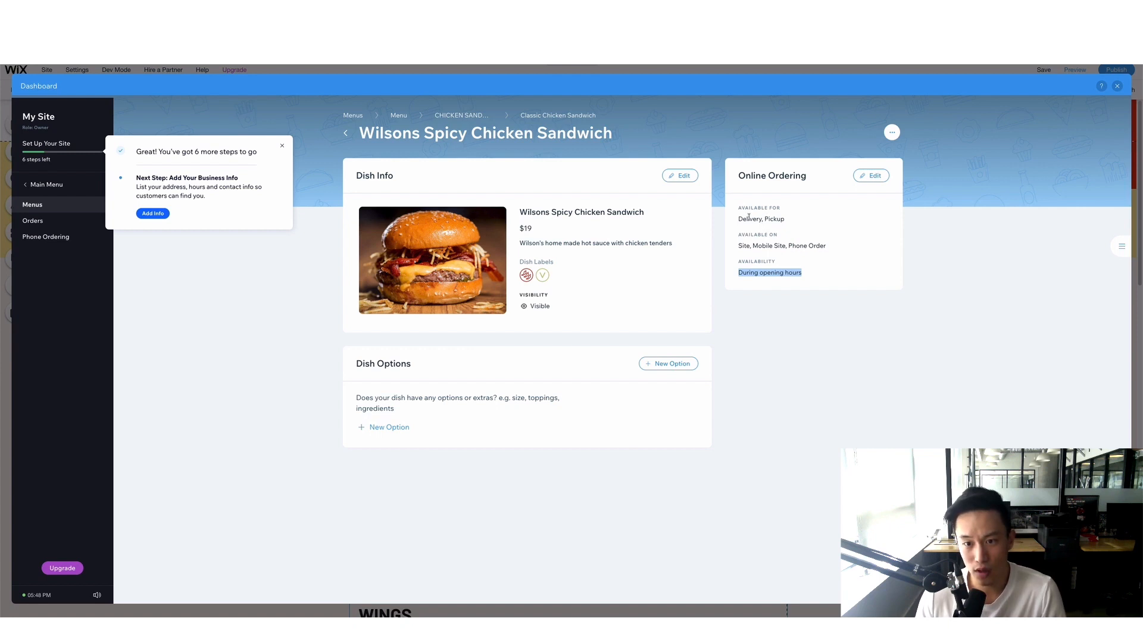
pyautogui.moveTo(761, 218); pyautogui.dragTo(742, 217)
pyautogui.click(825, 212)
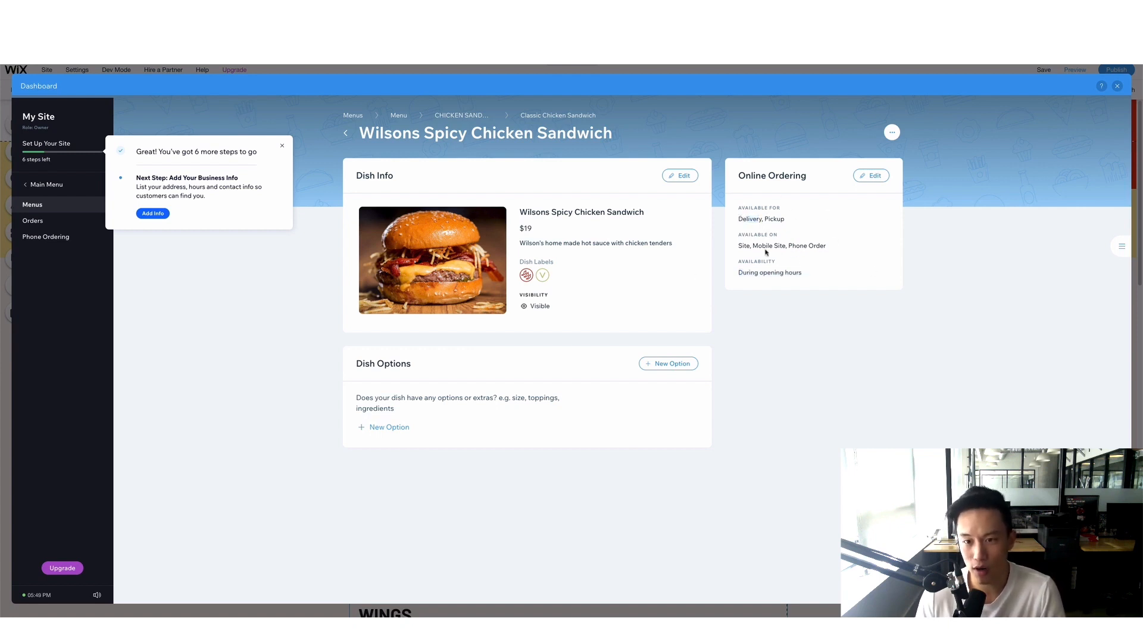
pyautogui.click(873, 176)
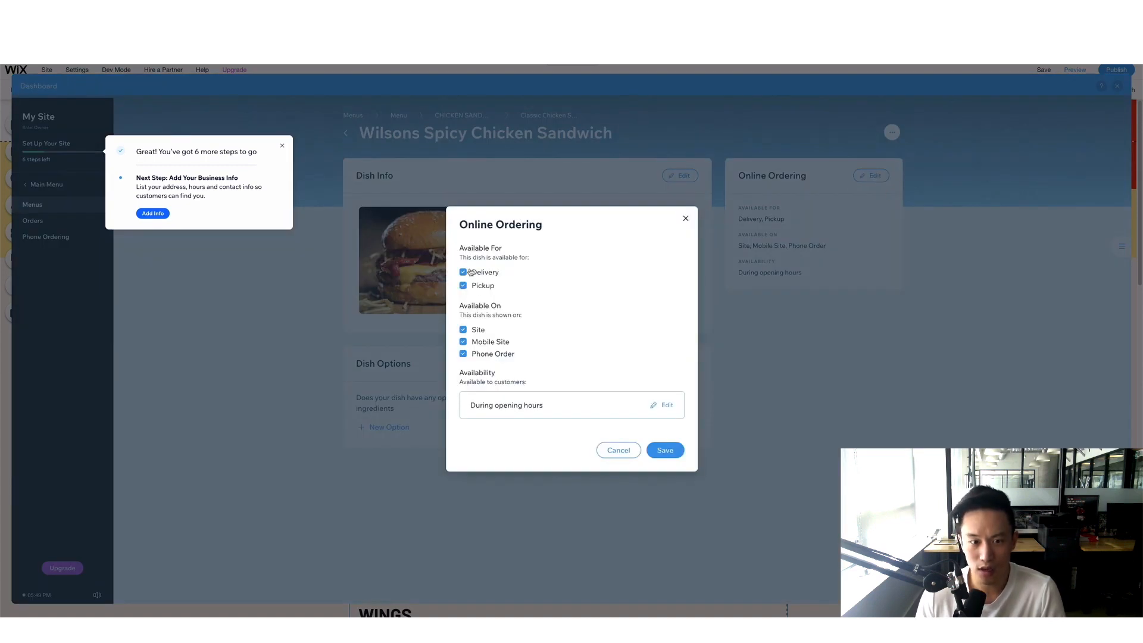
pyautogui.click(617, 450)
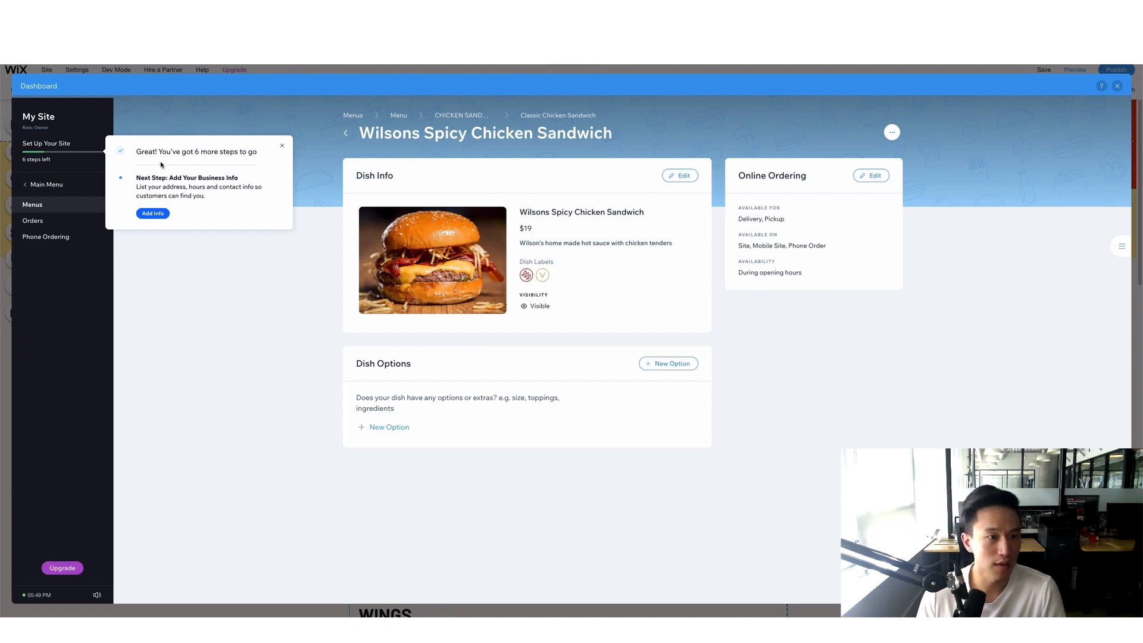
pyautogui.click(282, 146)
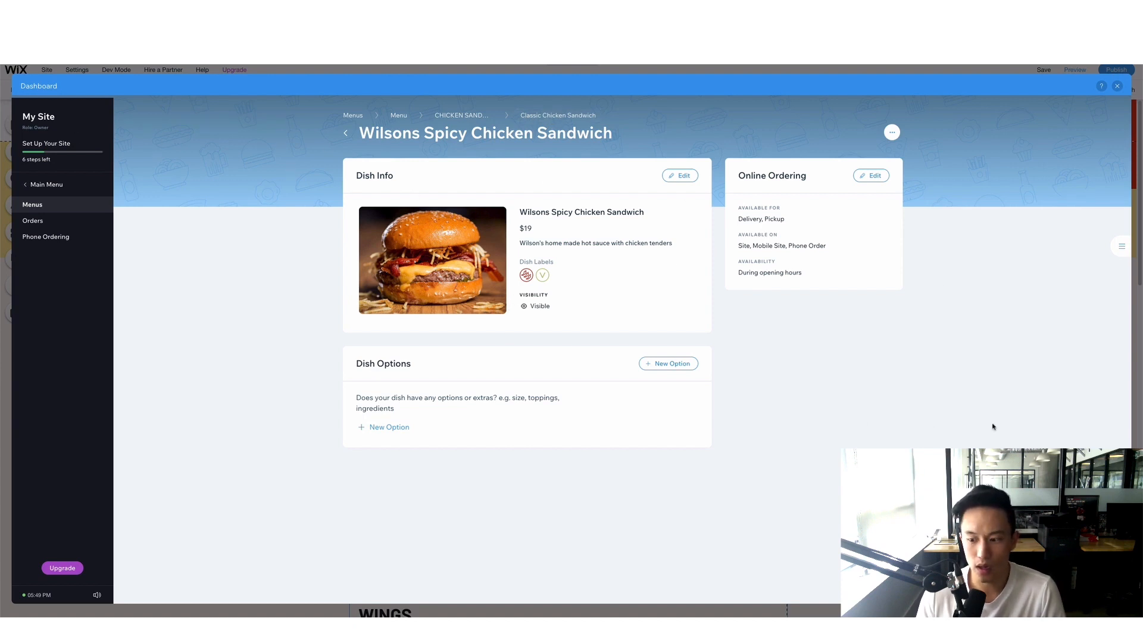
# - Return to the site editor and check the updated restaurant menu on the Menu page, from CHICKEN SANDWICH down to SIDES
pyautogui.click(1117, 86)
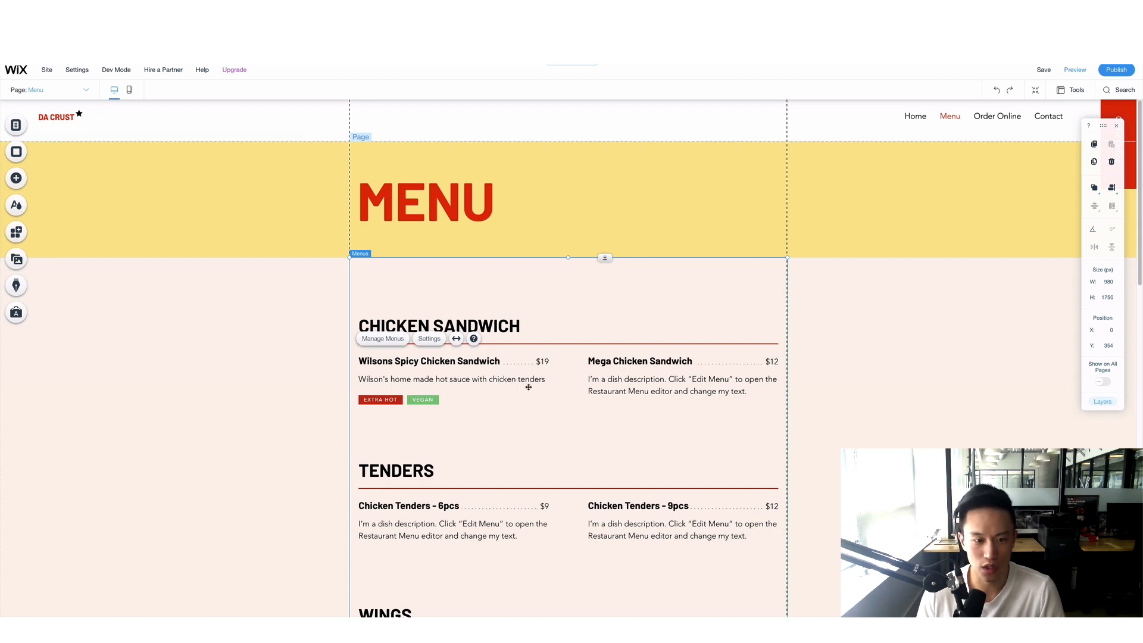
pyautogui.scroll(-1, 443, 408)
pyautogui.scroll(1, 443, 408)
pyautogui.click(727, 365)
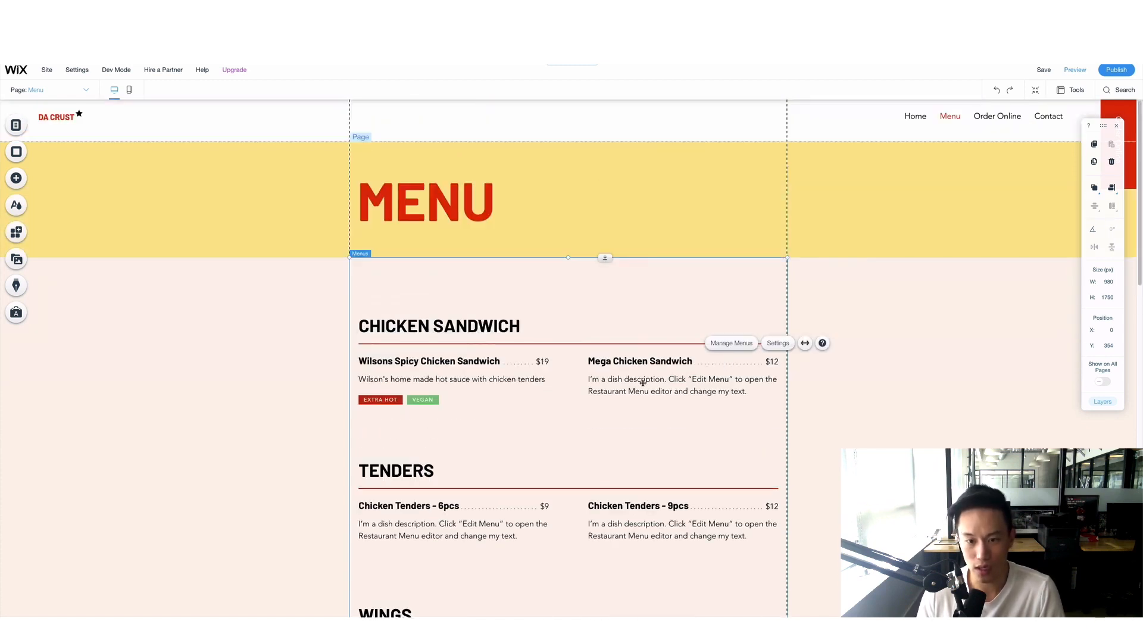
pyautogui.scroll(-5, 564, 368)
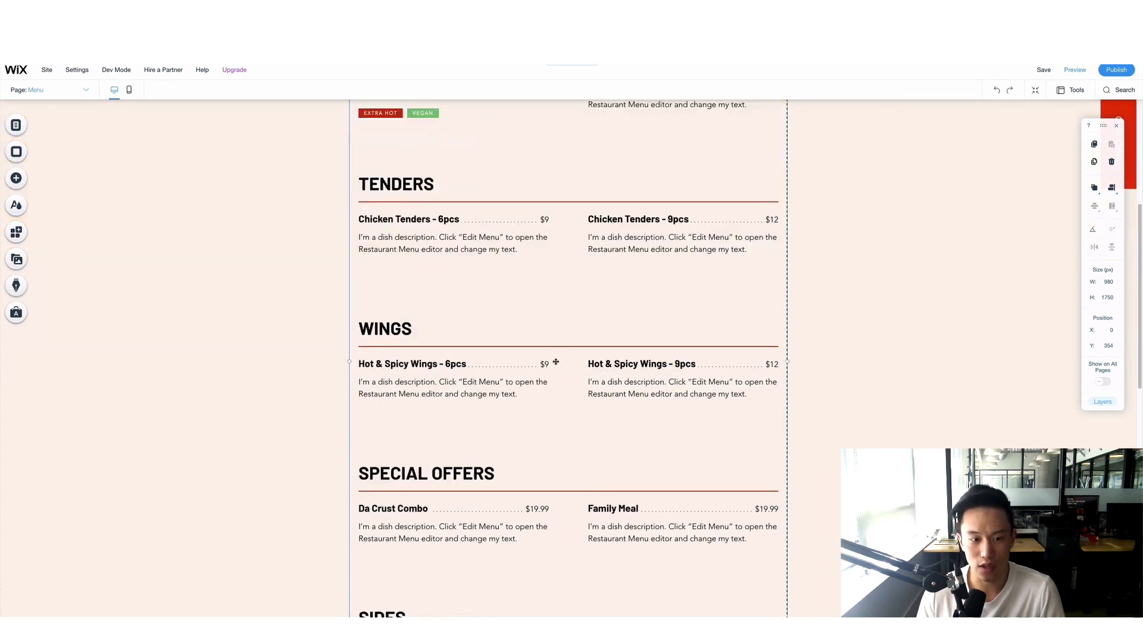
pyautogui.scroll(-4, 564, 368)
pyautogui.scroll(3, 393, 366)
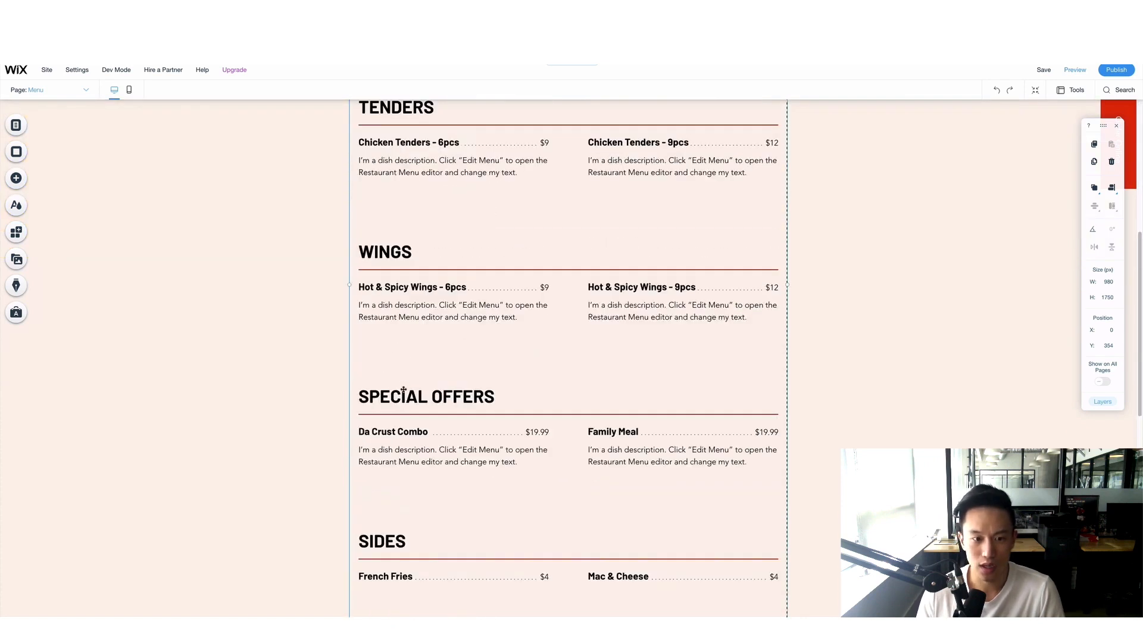
pyautogui.scroll(4, 406, 366)
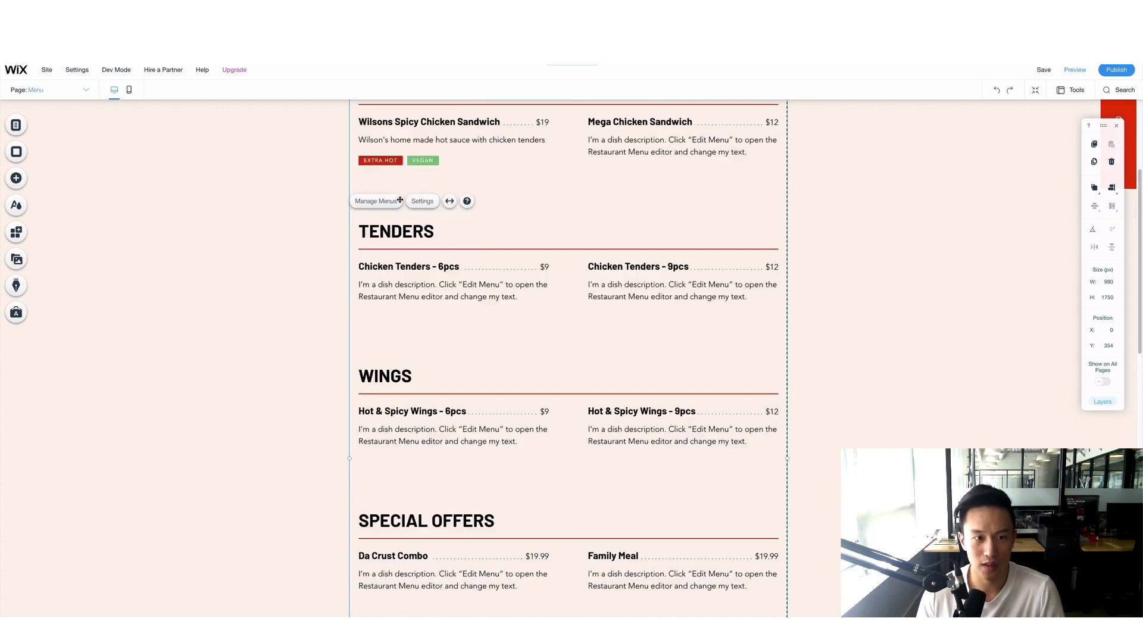
pyautogui.scroll(3, 447, 202)
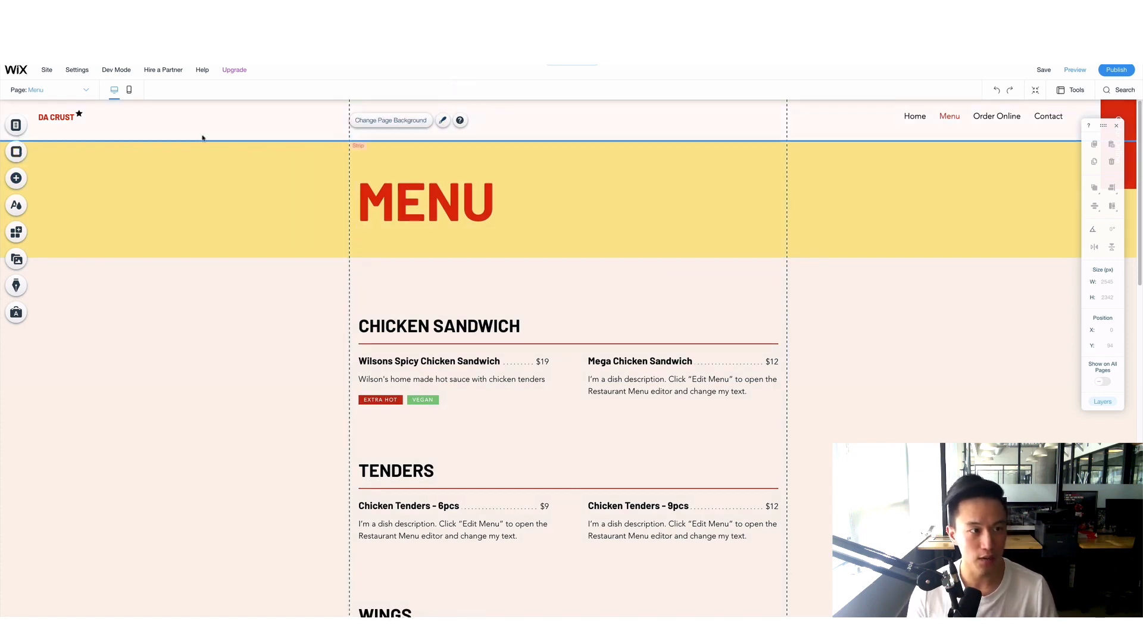
pyautogui.click(456, 324)
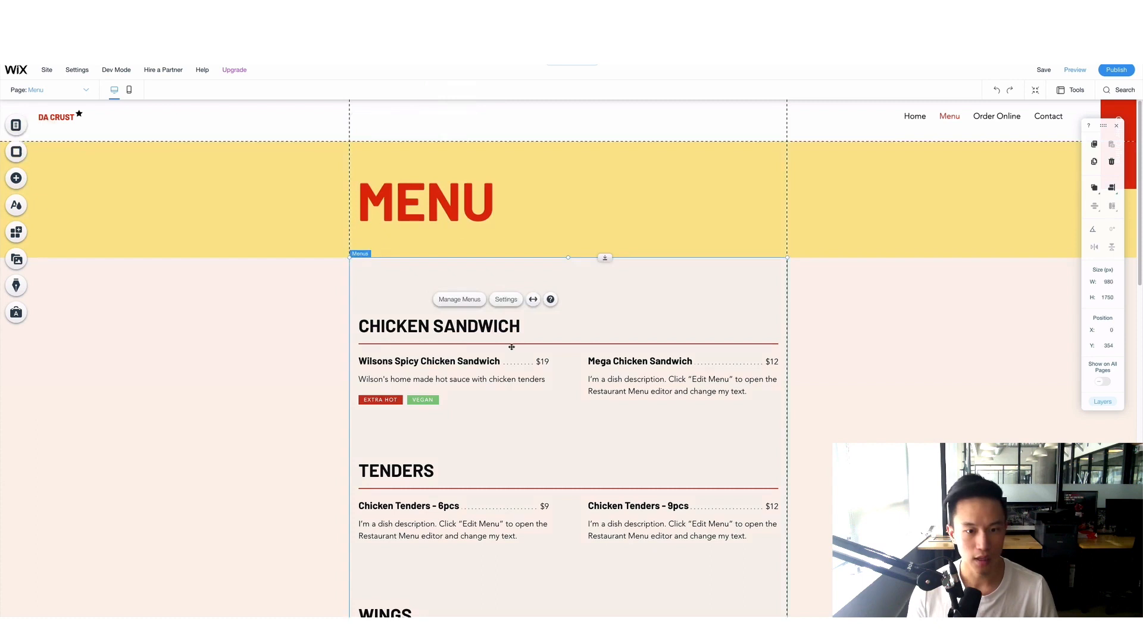
# - Open the layout options for the restaurant menu on the Menu page and look over its current arrangement
pyautogui.click(509, 298)
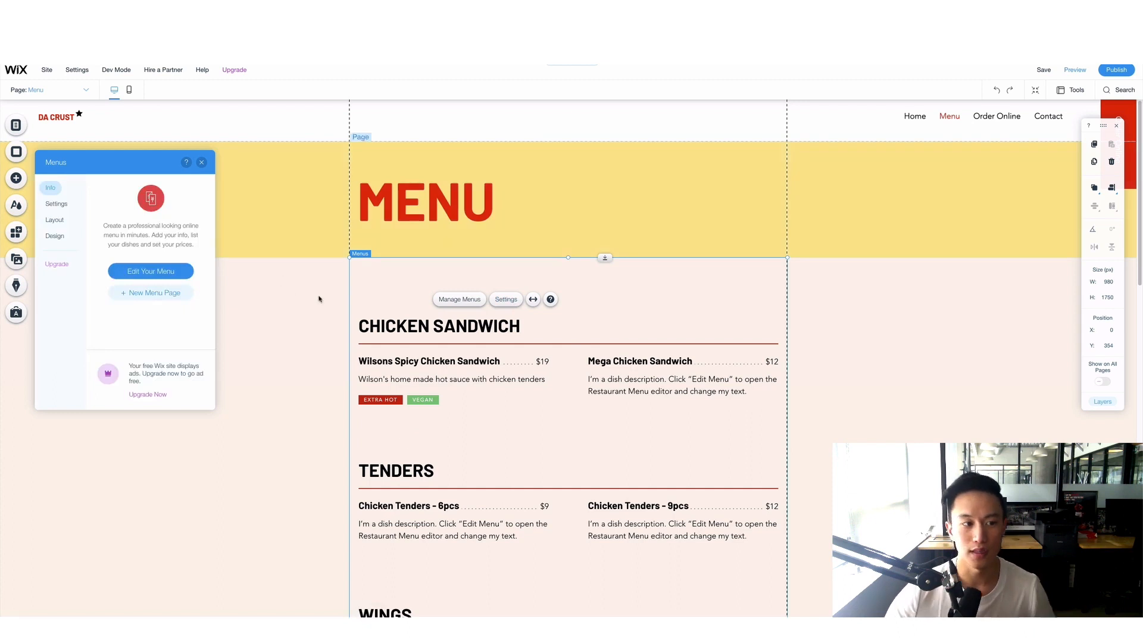
pyautogui.click(60, 219)
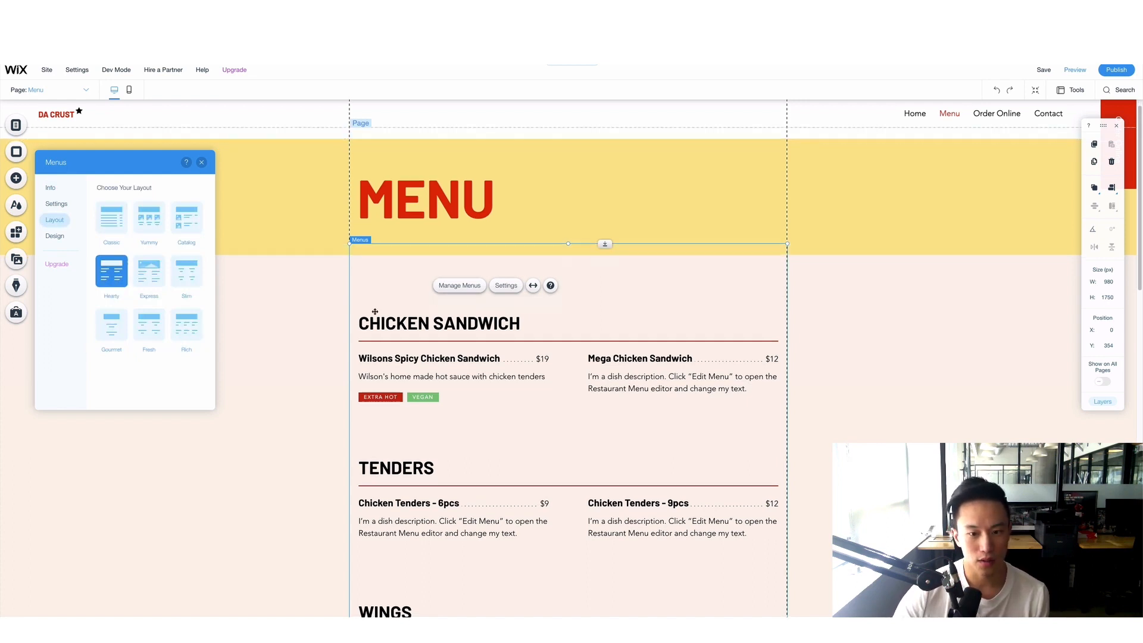
pyautogui.scroll(-10, 358, 313)
pyautogui.scroll(10, 358, 313)
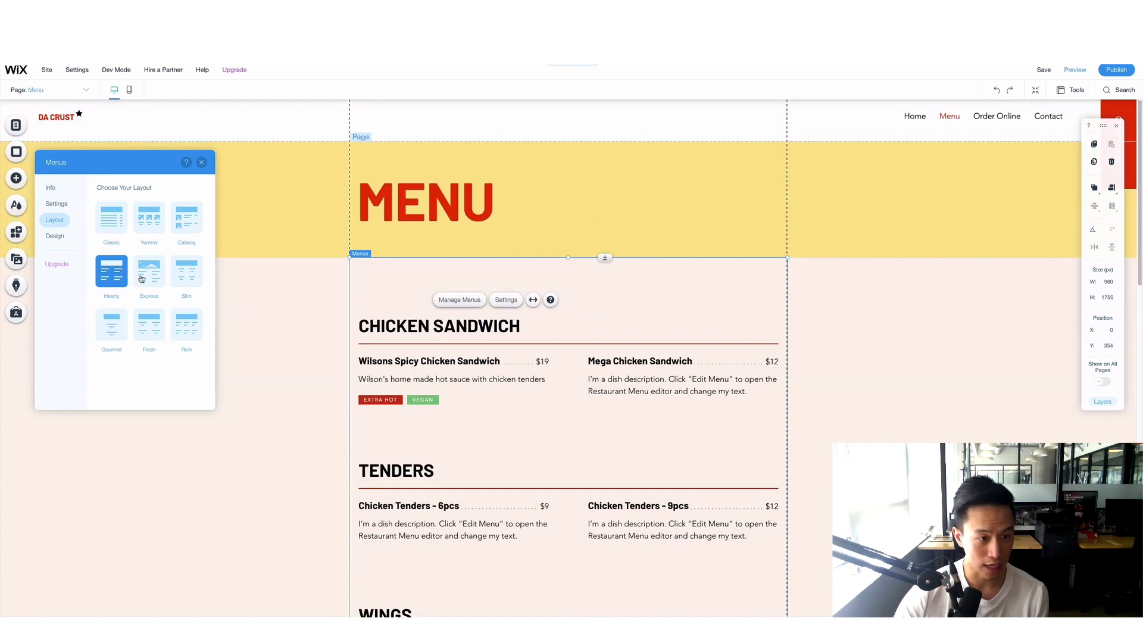
# - Try the Classic layout for the restaurant menu and look through its sections
pyautogui.click(111, 218)
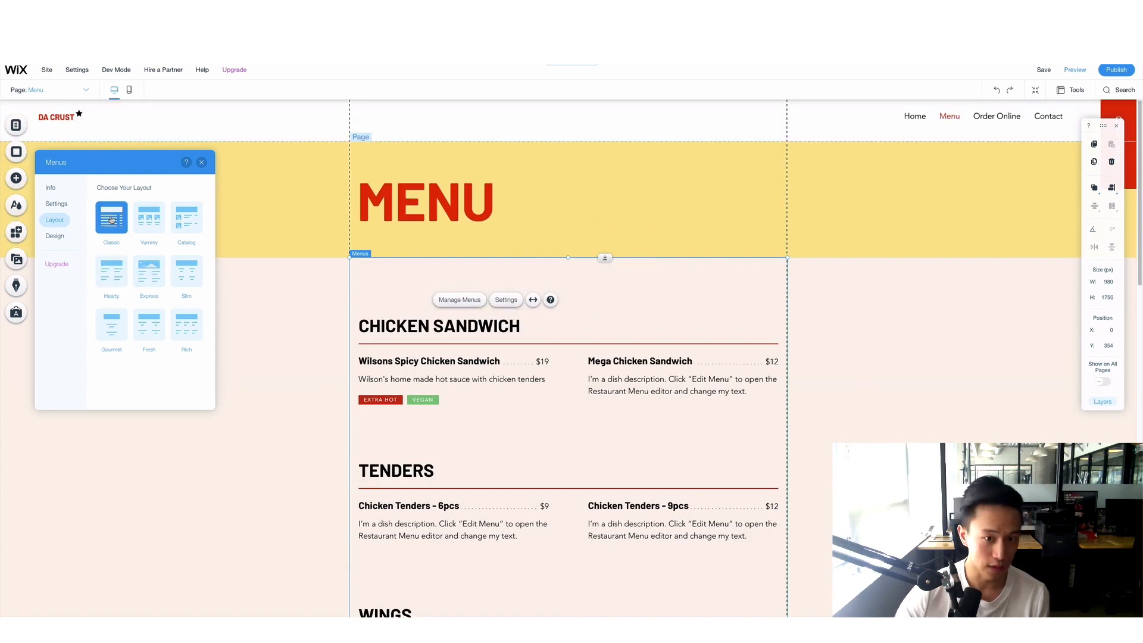
pyautogui.scroll(-2, 313, 403)
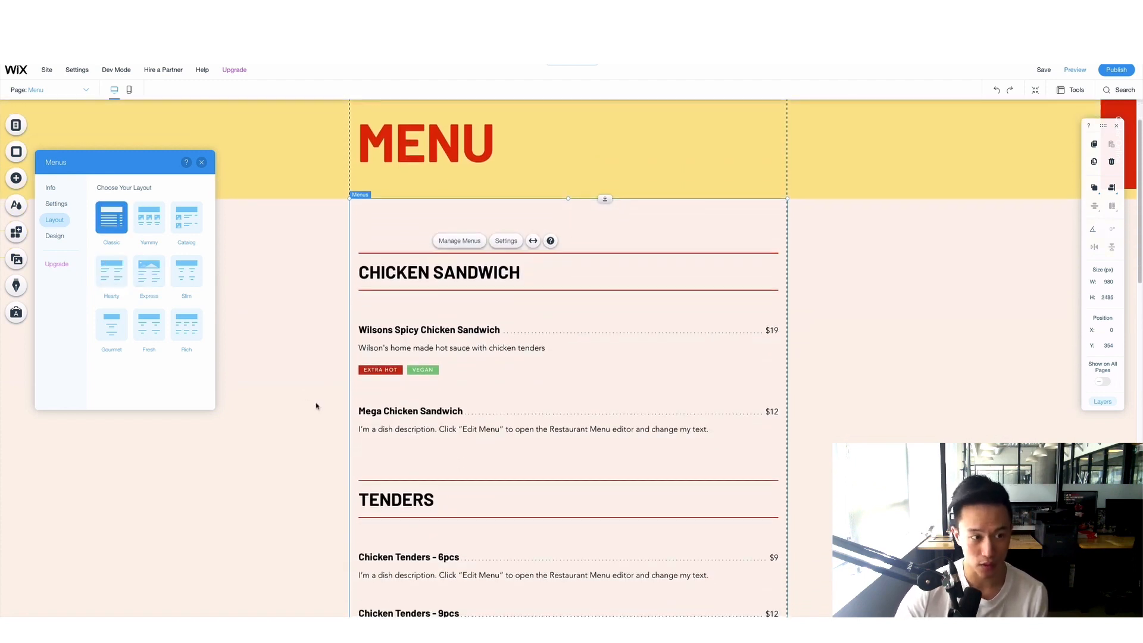
pyautogui.scroll(-10, 317, 406)
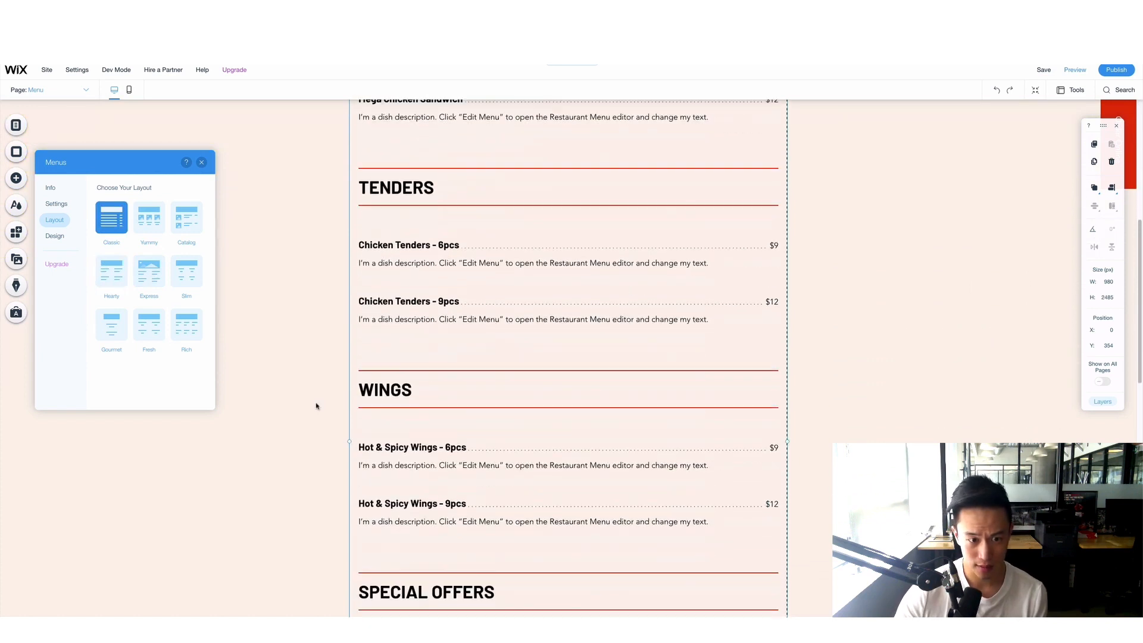
pyautogui.scroll(12, 316, 406)
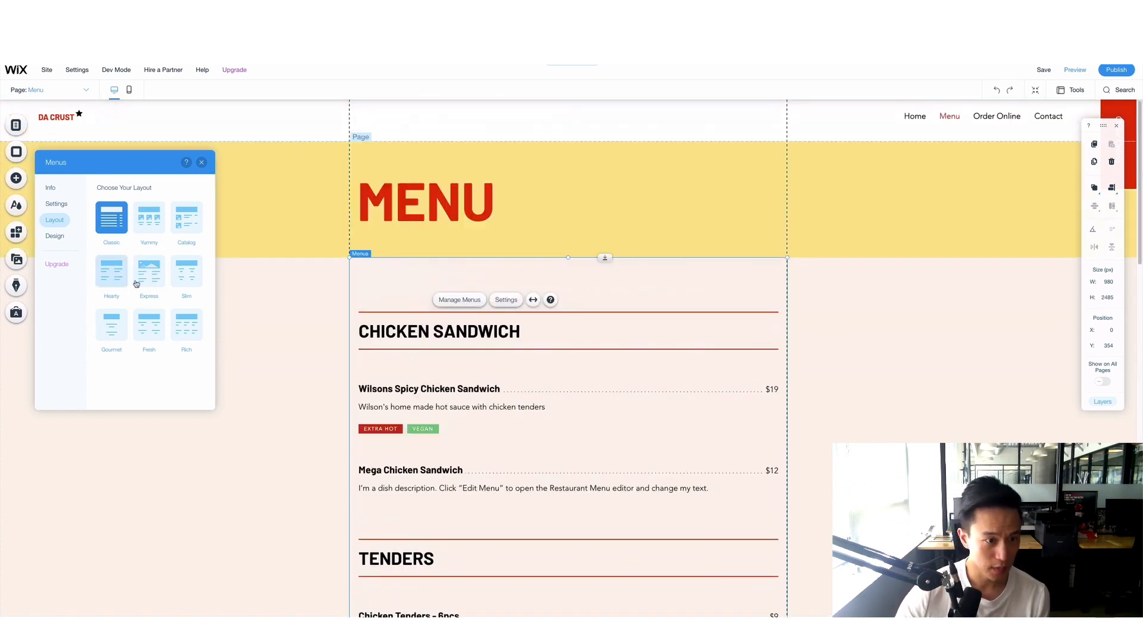
# - Try the Slim layout and the Catalog layout for the restaurant menu
pyautogui.click(193, 283)
pyautogui.scroll(-5, 516, 346)
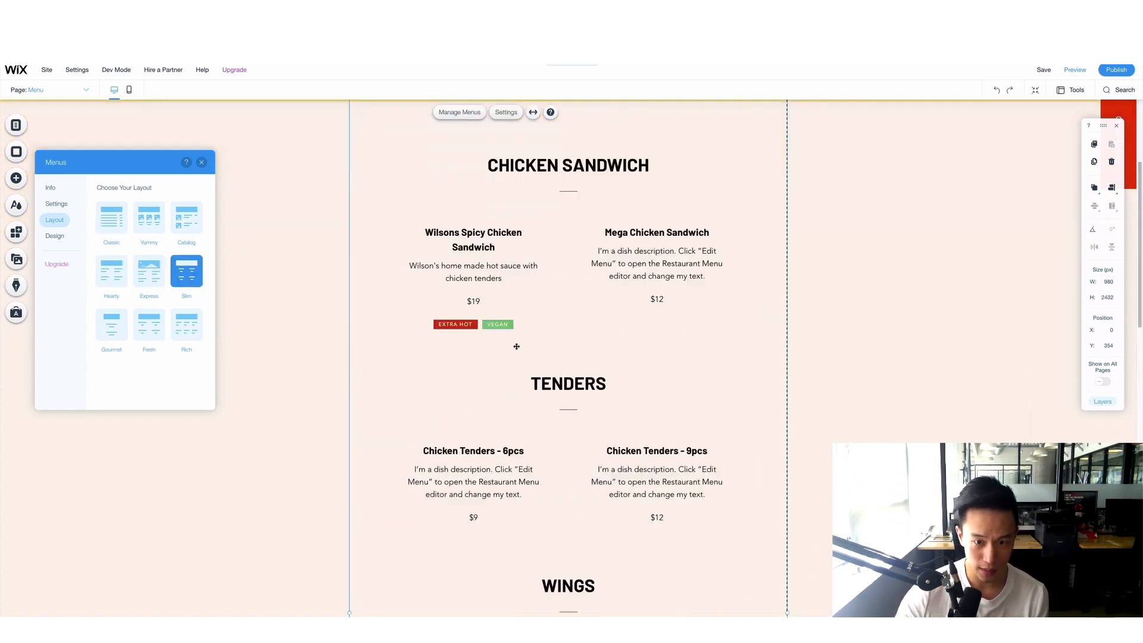
pyautogui.scroll(1, 516, 346)
pyautogui.scroll(2, 516, 345)
pyautogui.click(186, 217)
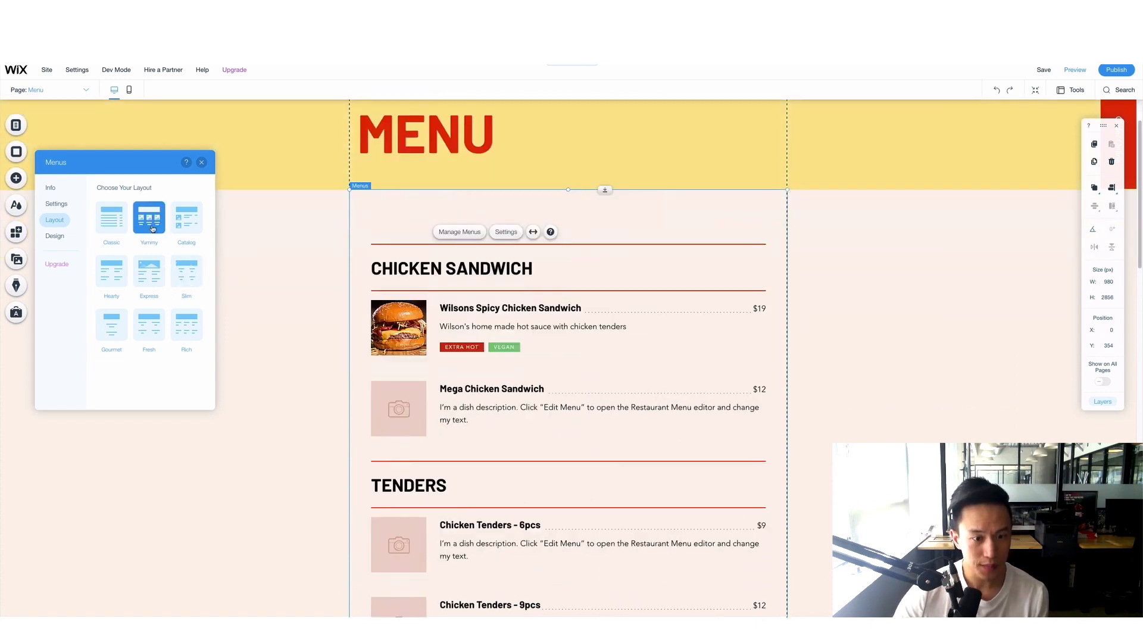
# - Apply the Yummy layout to the restaurant menu and look through its sections
pyautogui.click(152, 229)
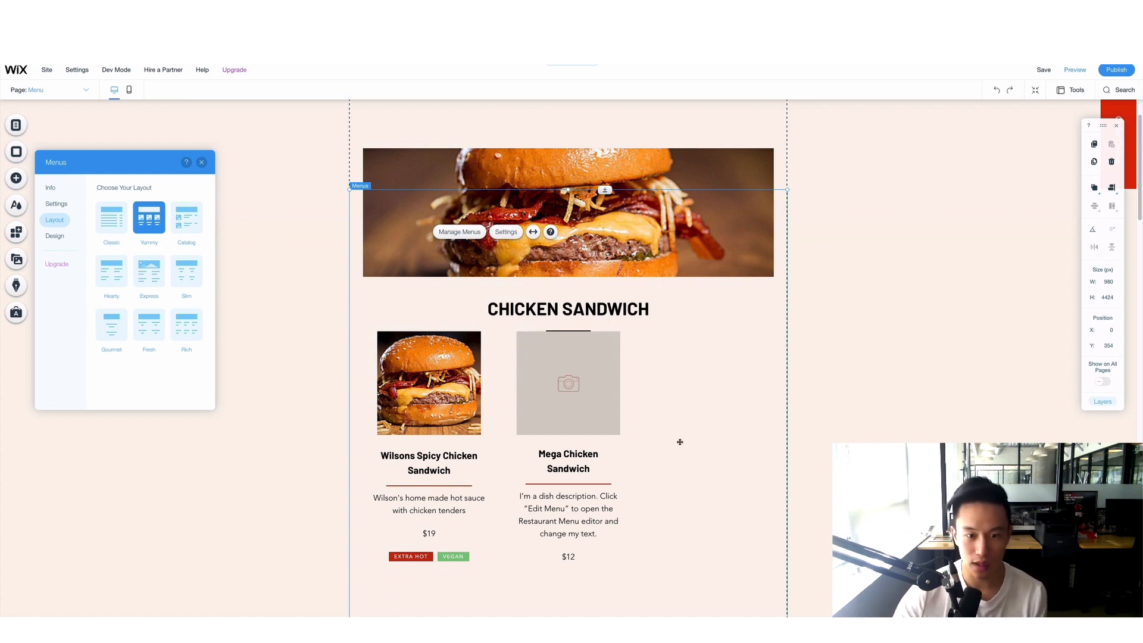
pyautogui.scroll(1, 680, 442)
pyautogui.scroll(-10, 680, 442)
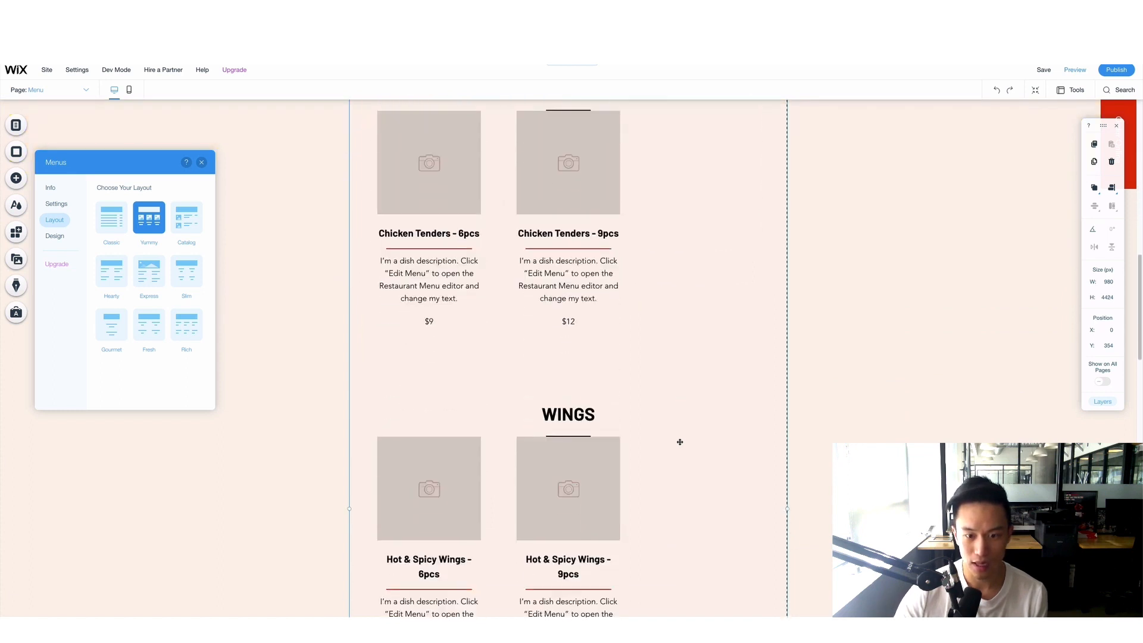
pyautogui.scroll(15, 679, 442)
pyautogui.scroll(-4, 522, 380)
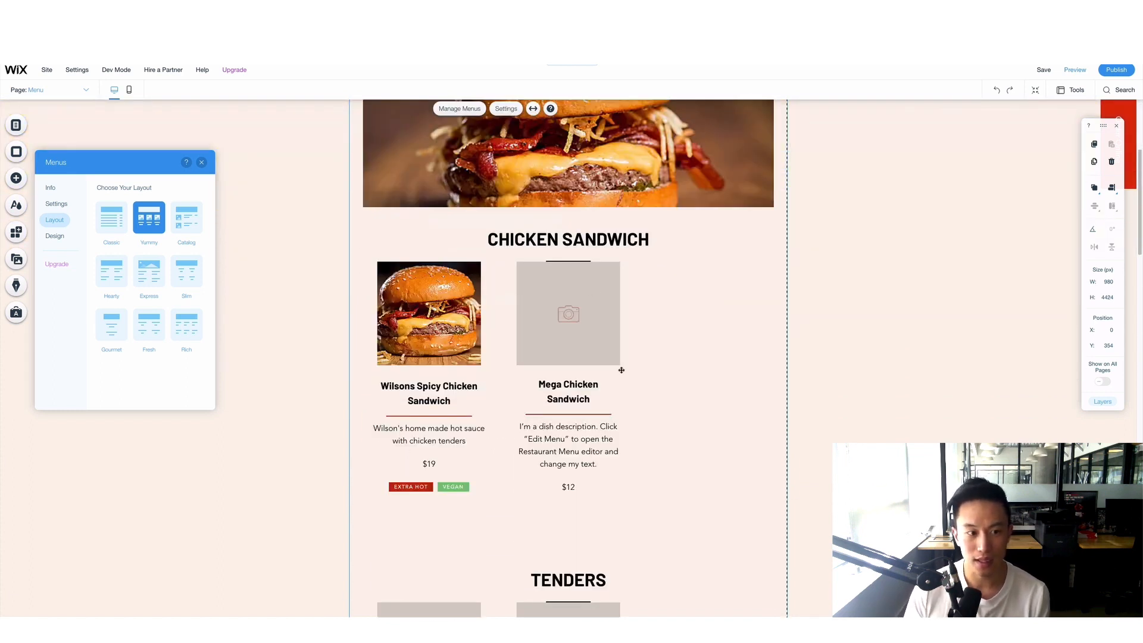
pyautogui.click(149, 220)
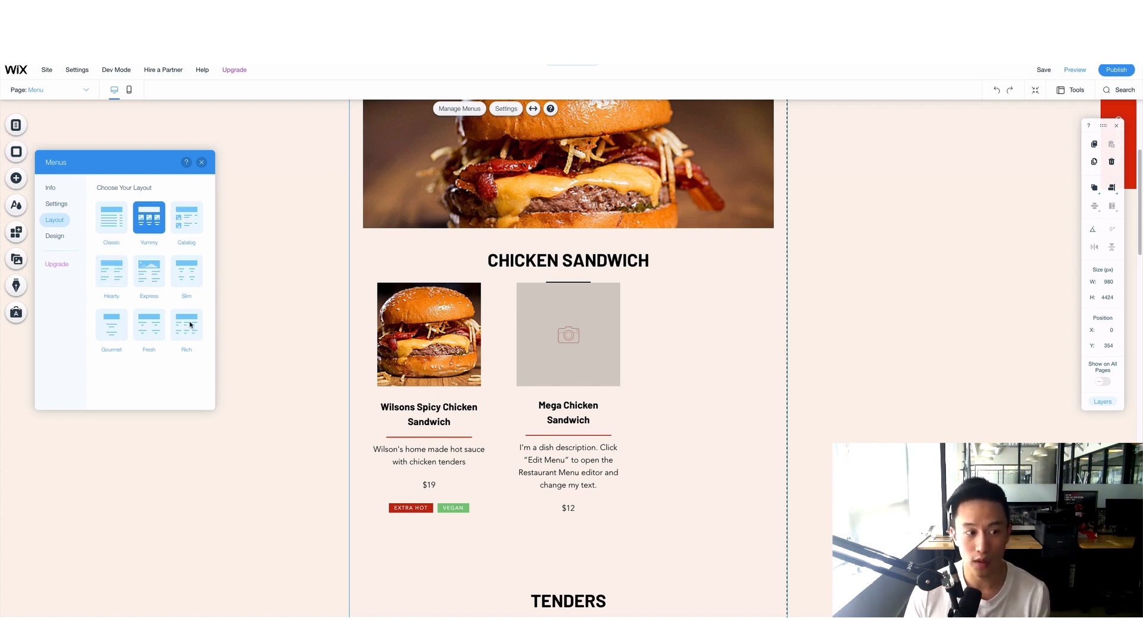
# - Try the theme green for the restaurant menu's separators in the Menus design settings and check the dishes
pyautogui.click(62, 238)
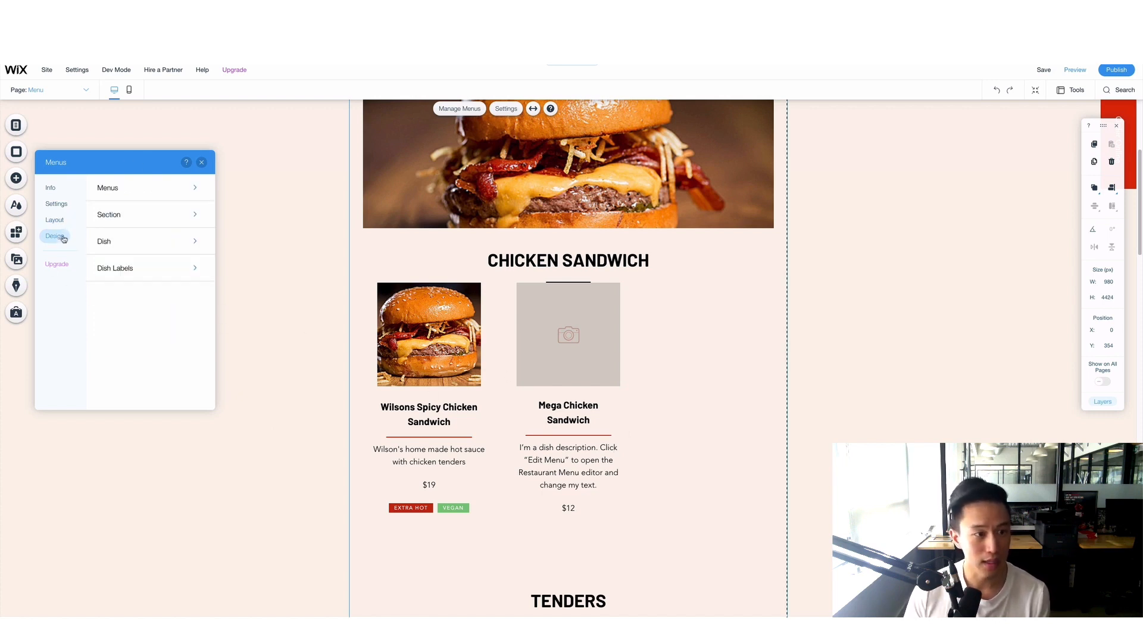
pyautogui.click(142, 185)
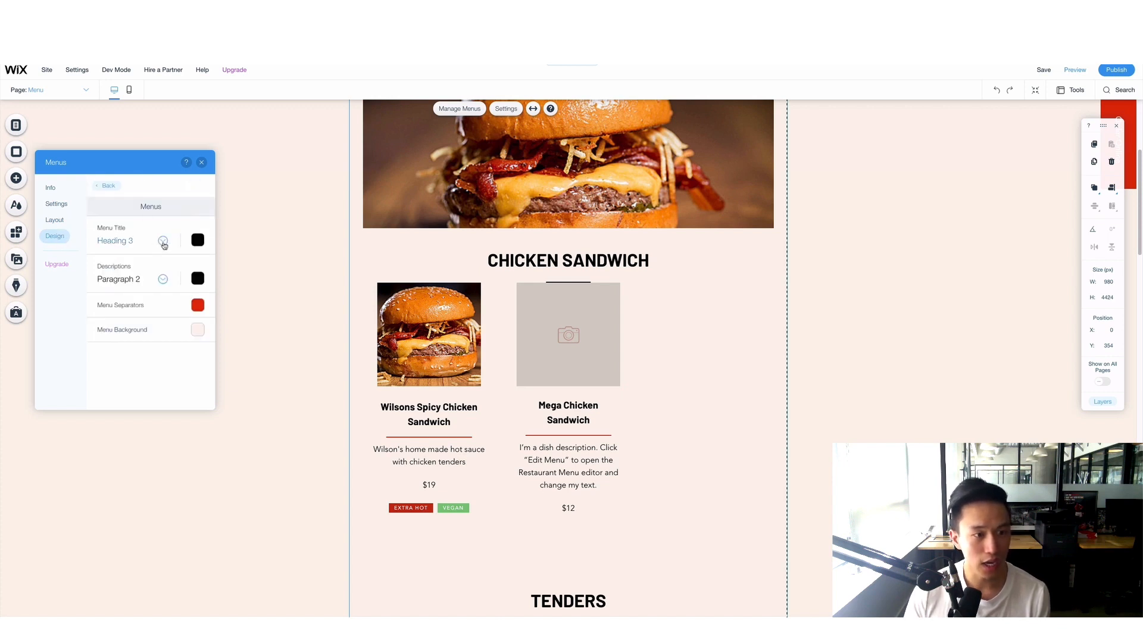
pyautogui.scroll(4, 652, 274)
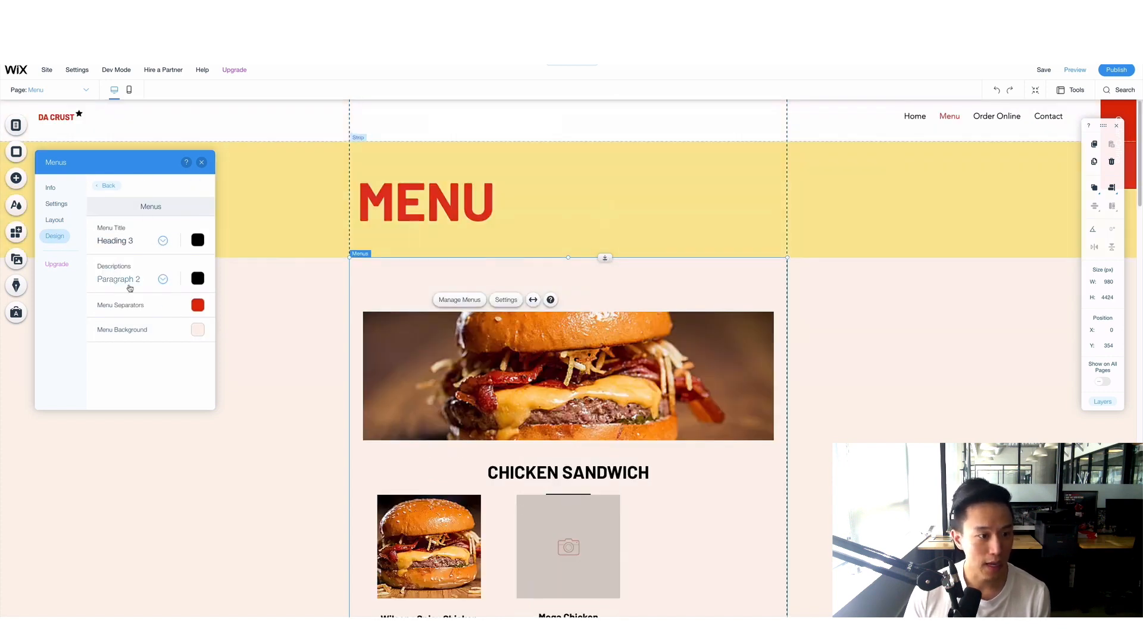
pyautogui.click(197, 305)
pyautogui.click(292, 322)
pyautogui.scroll(-10, 294, 316)
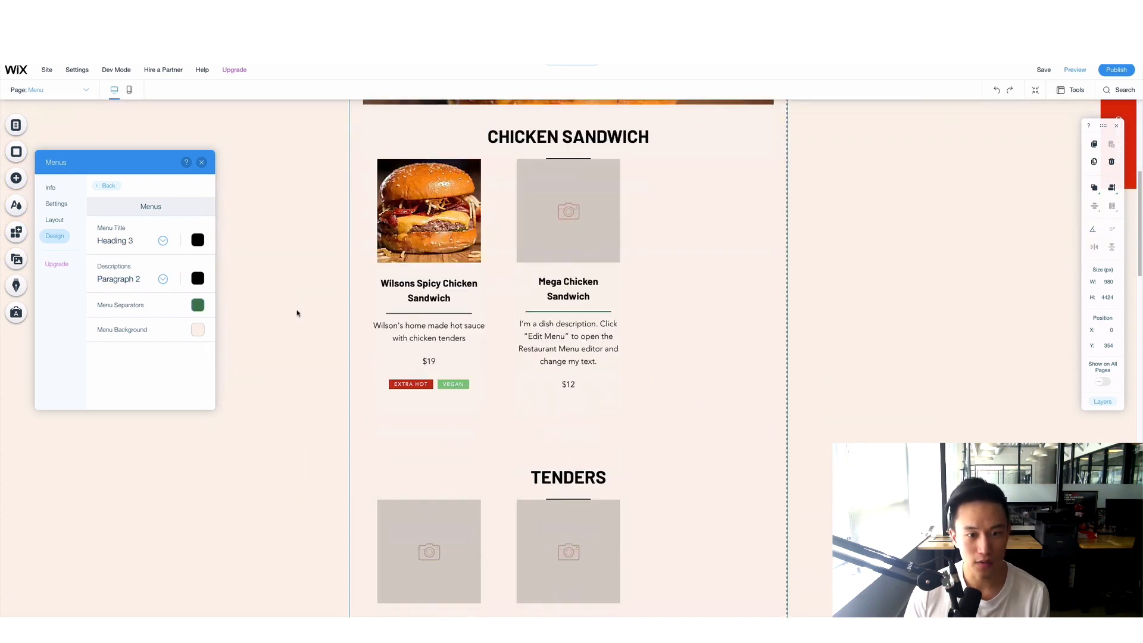
pyautogui.scroll(3, 296, 314)
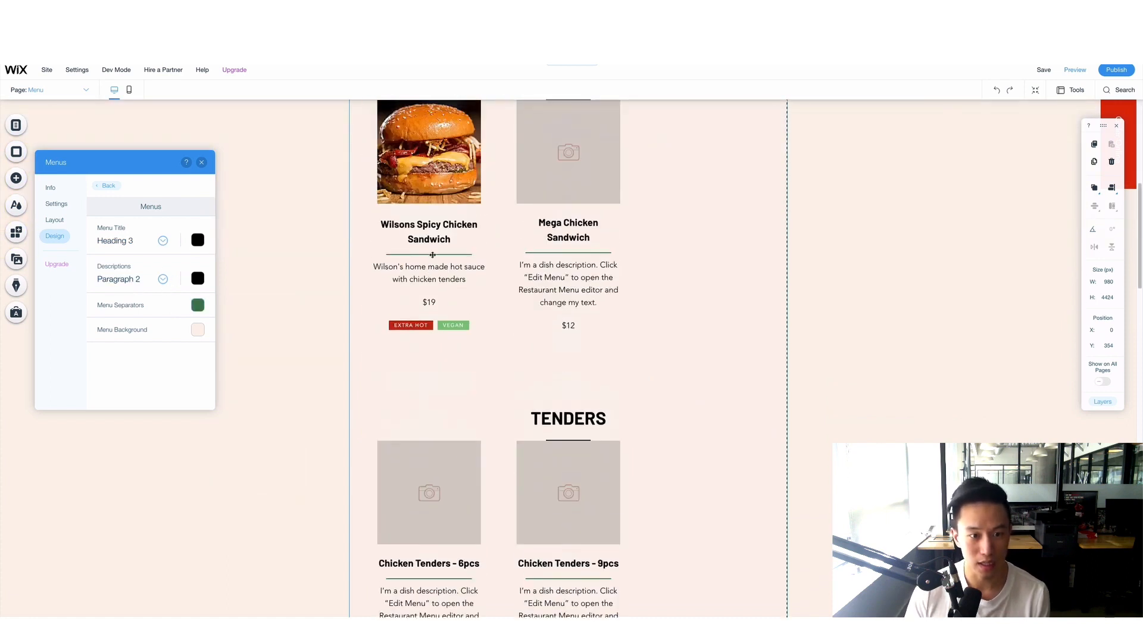
# - Try other theme colors for the menu separators, including white, and return them to red
pyautogui.click(196, 305)
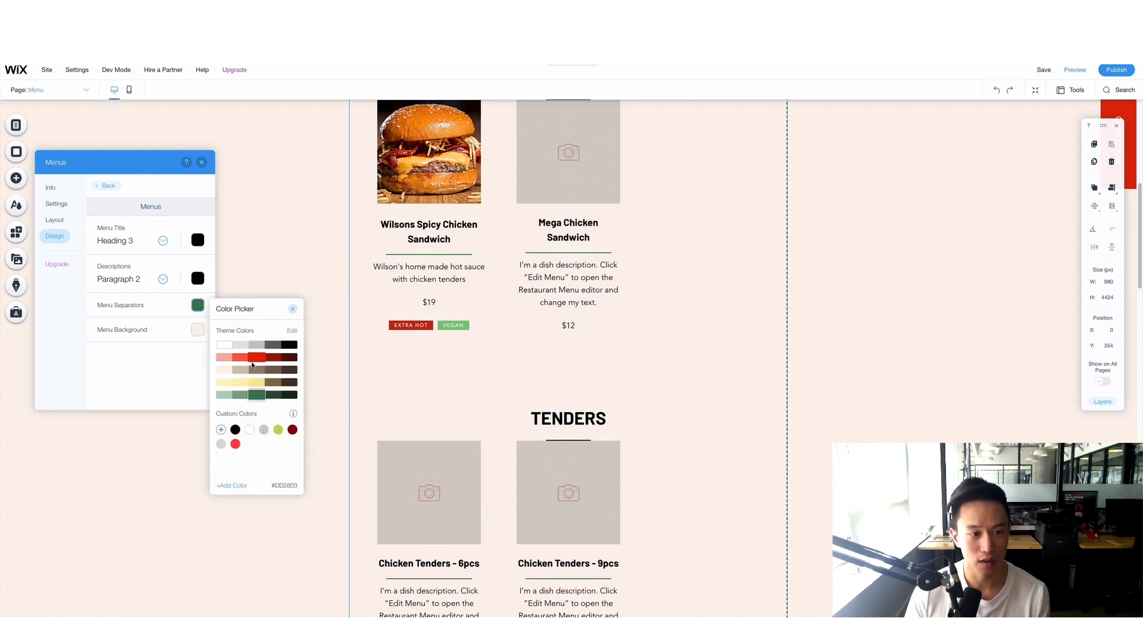
pyautogui.click(241, 357)
pyautogui.click(272, 345)
pyautogui.click(225, 344)
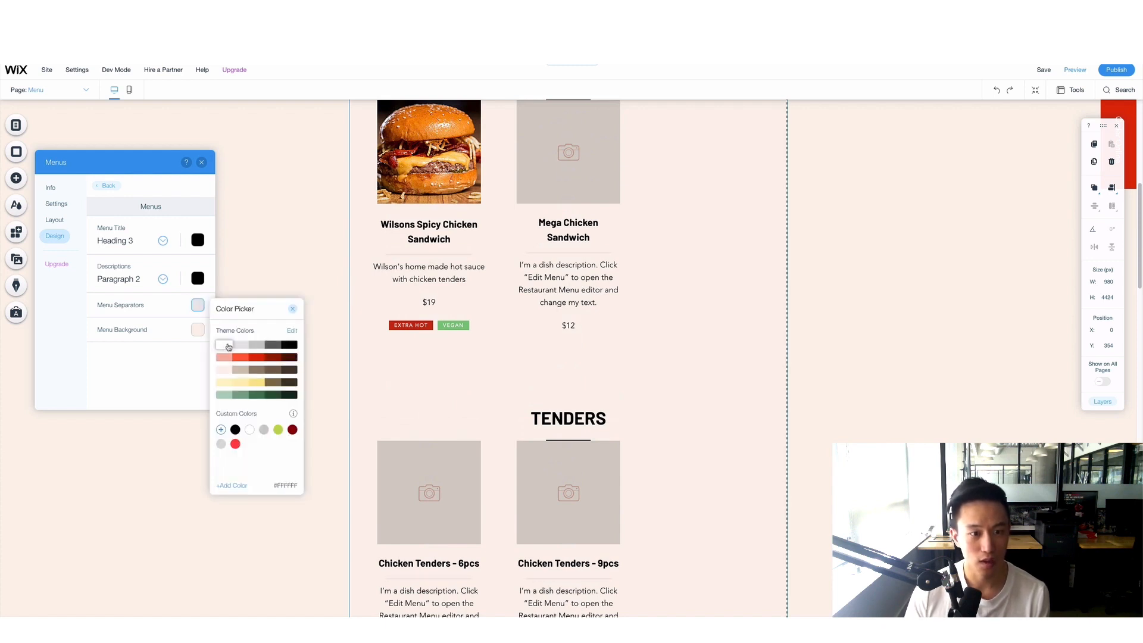
pyautogui.click(247, 396)
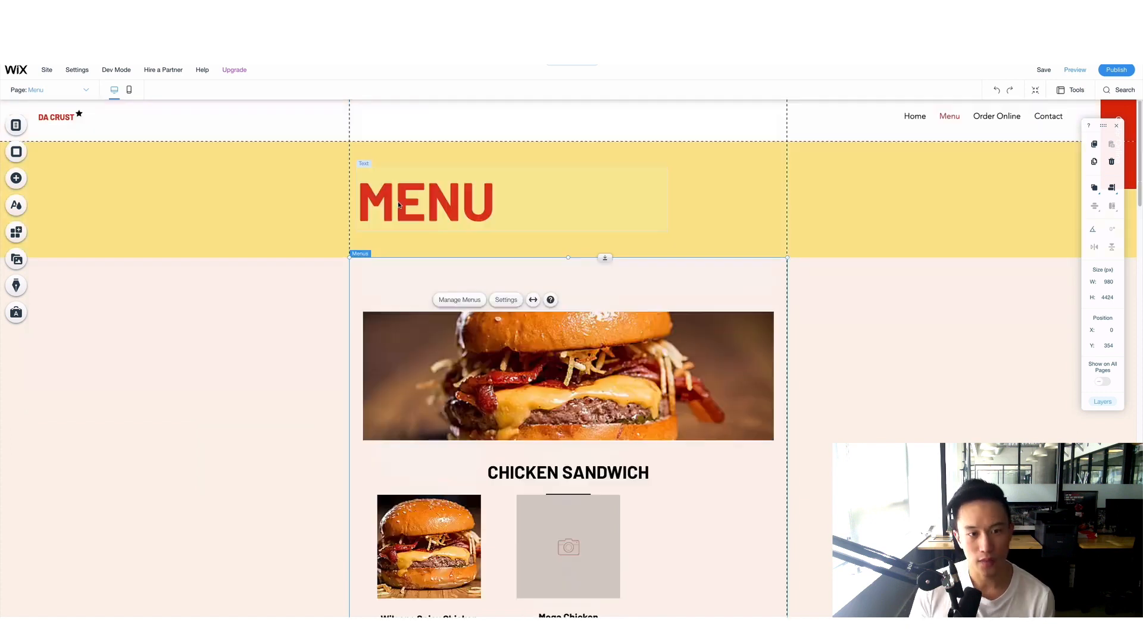
# - Change the Menu page's heading text to "WILSON'S MENU"
pyautogui.click(399, 203)
pyautogui.doubleClick(373, 207)
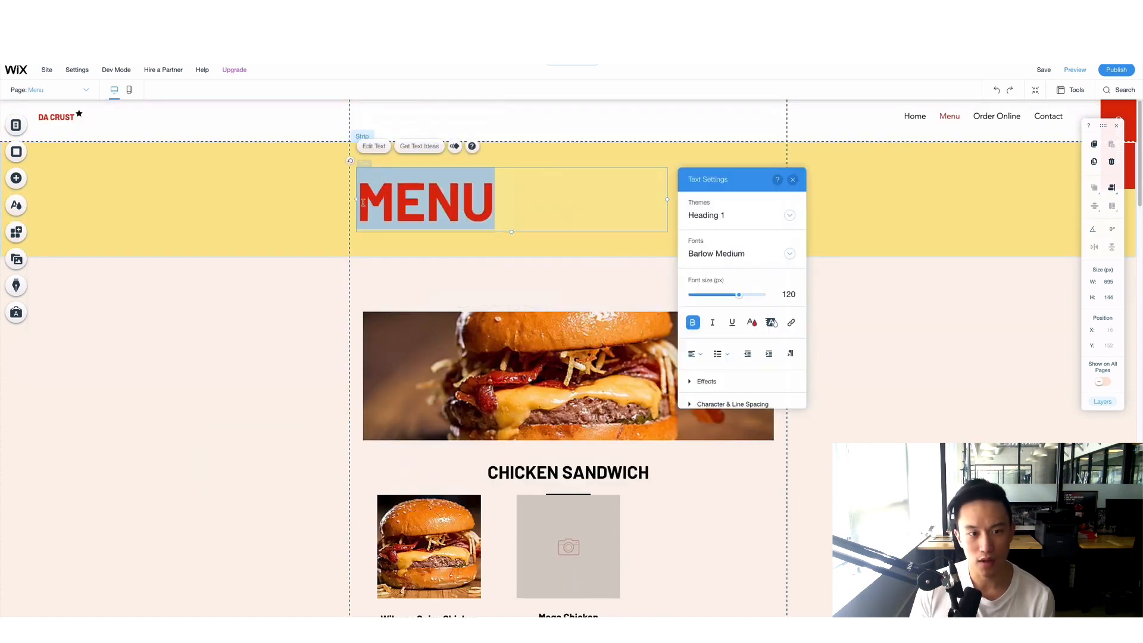
pyautogui.click(363, 202)
pyautogui.write('Wils')
pyautogui.press('BackSpace')
pyautogui.press('BackSpace')
pyautogui.press('BackSpace')
pyautogui.write('ILSO')
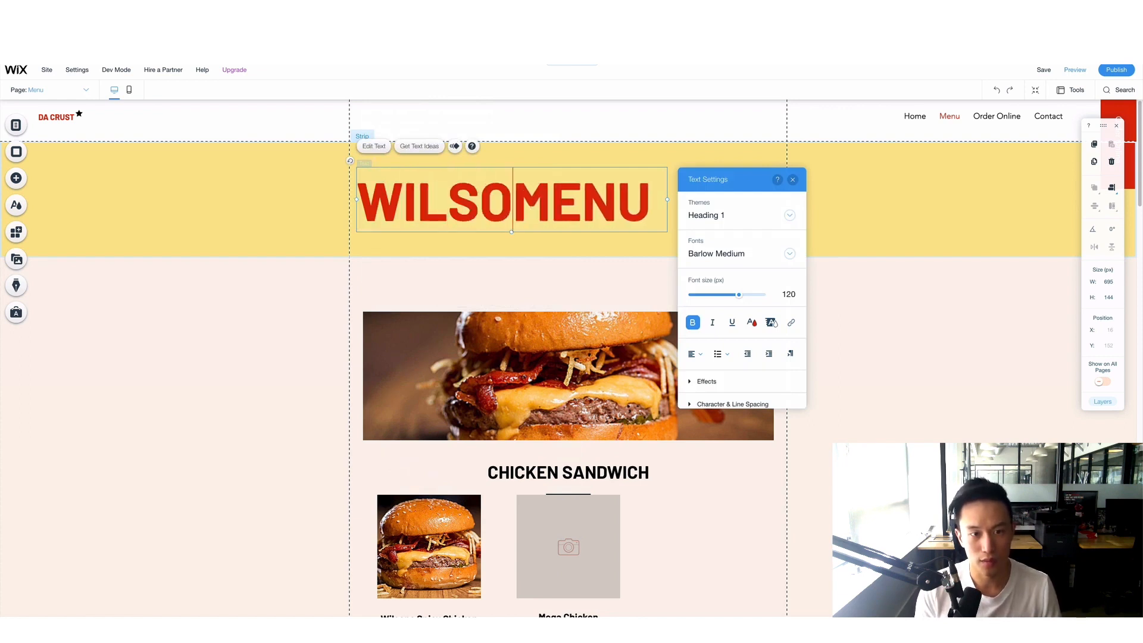
pyautogui.write("N'S")
# - Reduce the whole page heading's font size to 67 px and finish editing the text
pyautogui.hotkey('ctrl', 'a')
pyautogui.moveTo(805, 295); pyautogui.dragTo(775, 297)
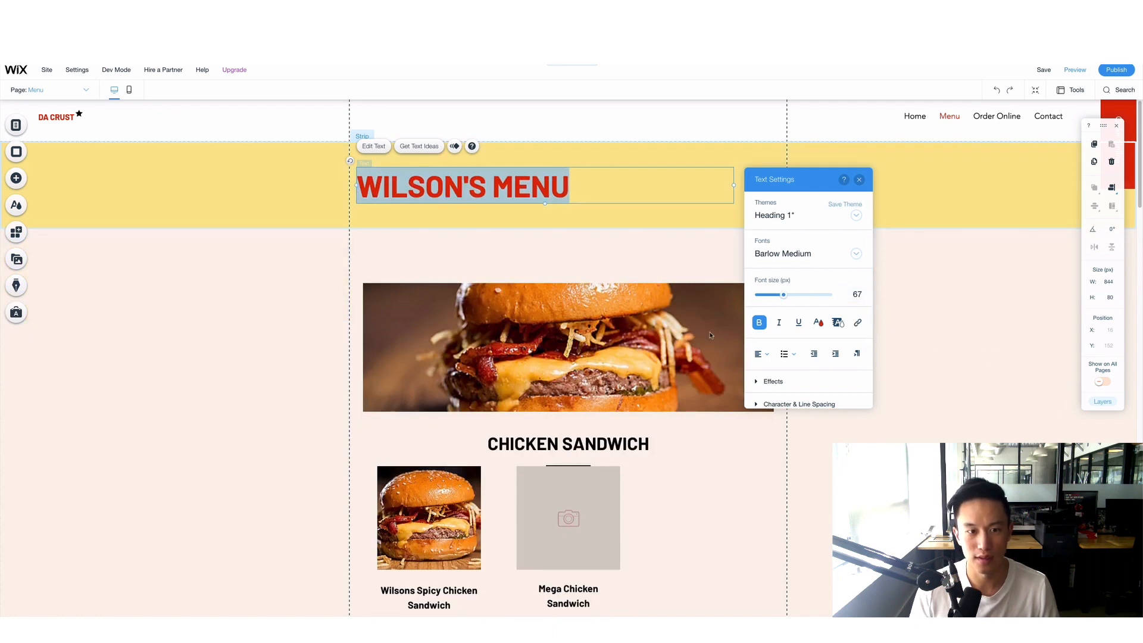
pyautogui.click(149, 286)
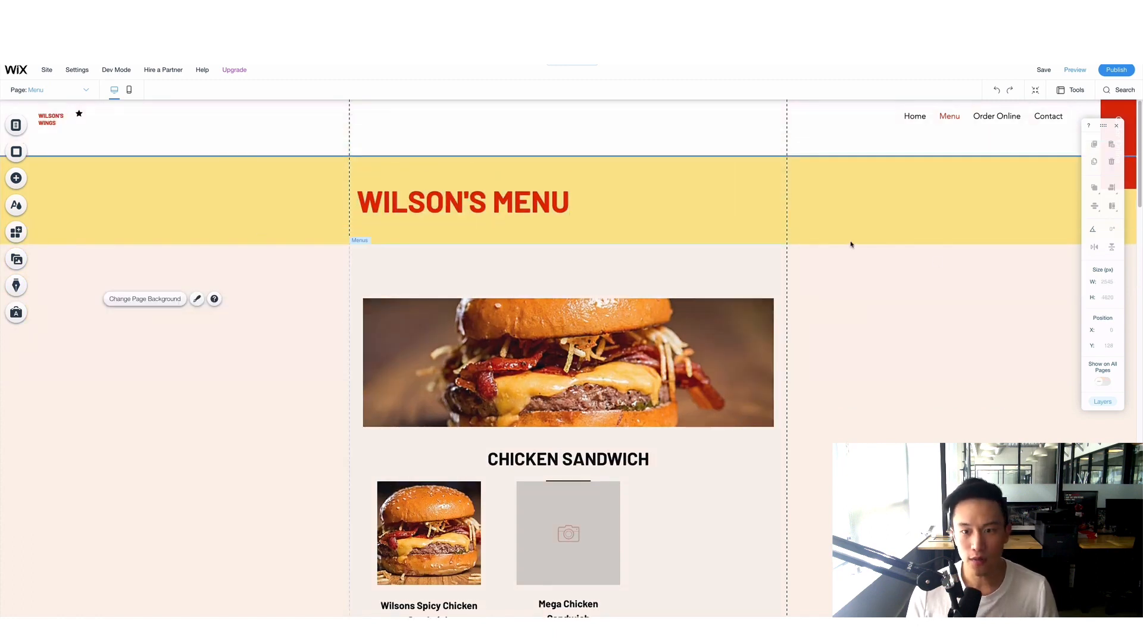
# - Check the Menu page in the editor and in preview, through its dishes down to SPECIAL OFFERS, and return to the editor
pyautogui.scroll(-8, 742, 369)
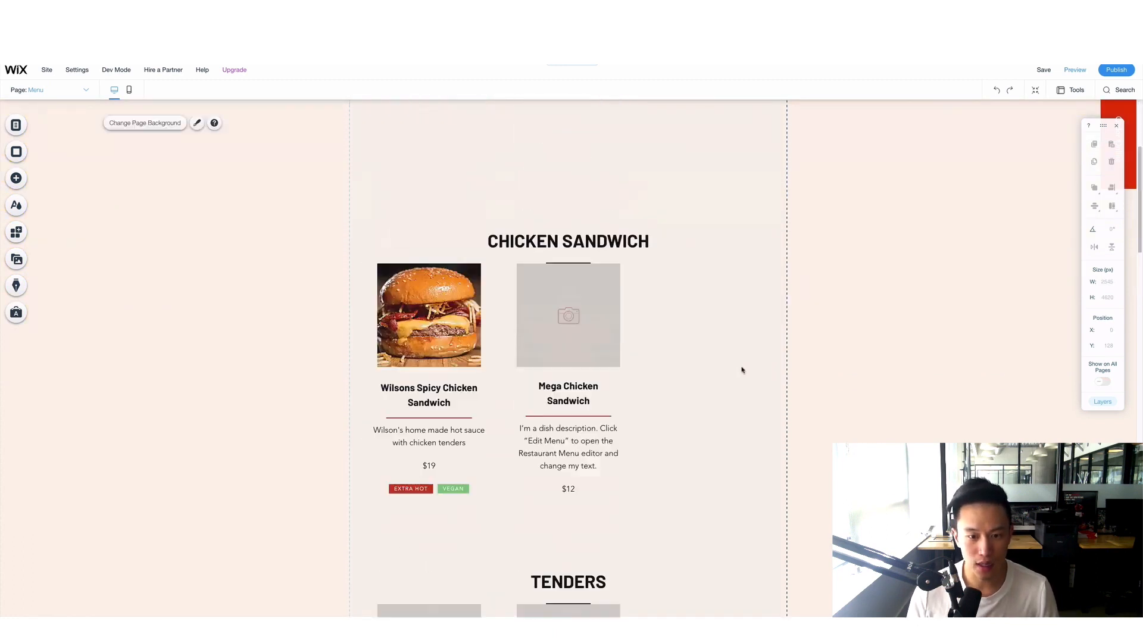
pyautogui.scroll(8, 742, 370)
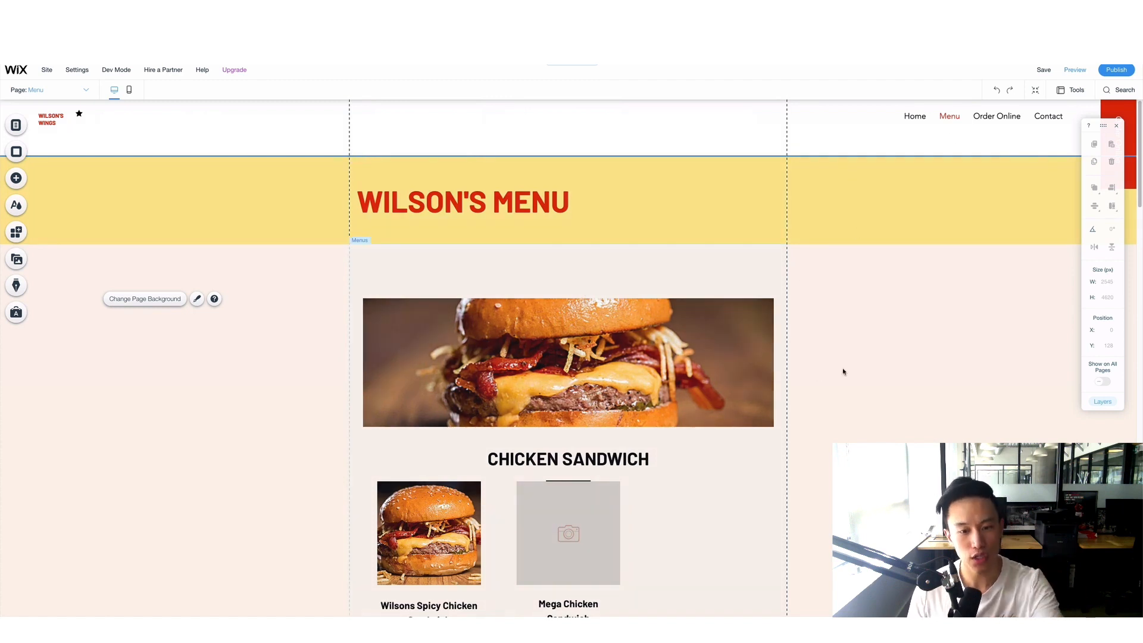
pyautogui.click(1076, 70)
pyautogui.scroll(-3, 875, 303)
pyautogui.scroll(-10, 890, 355)
pyautogui.scroll(-10, 890, 355)
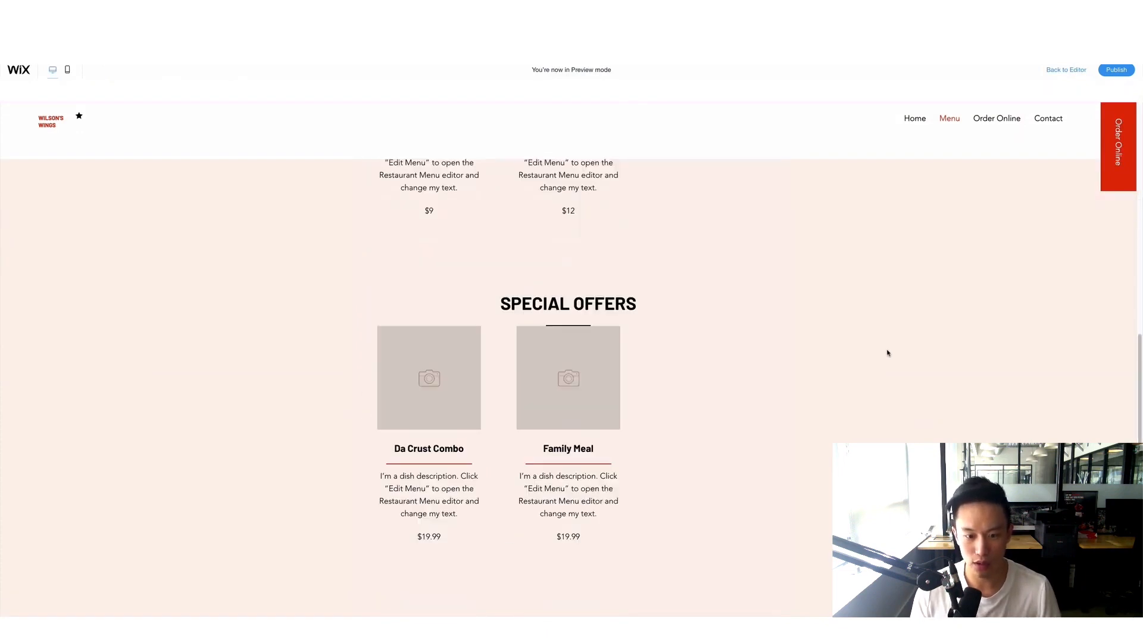
pyautogui.scroll(15, 888, 354)
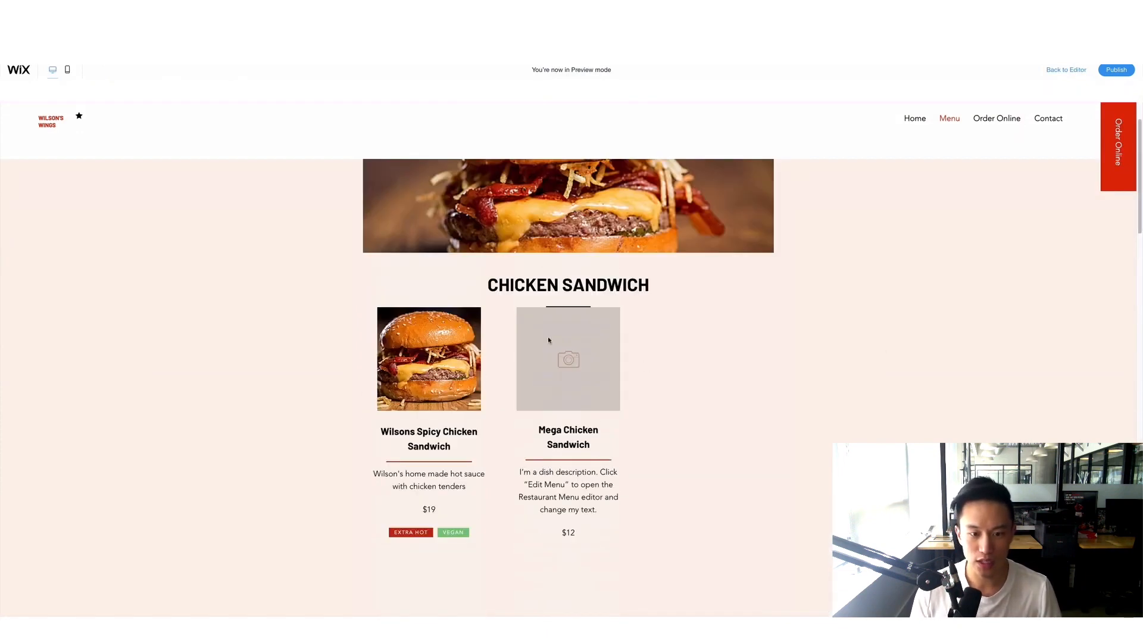
pyautogui.scroll(-4, 567, 393)
pyautogui.scroll(2, 595, 334)
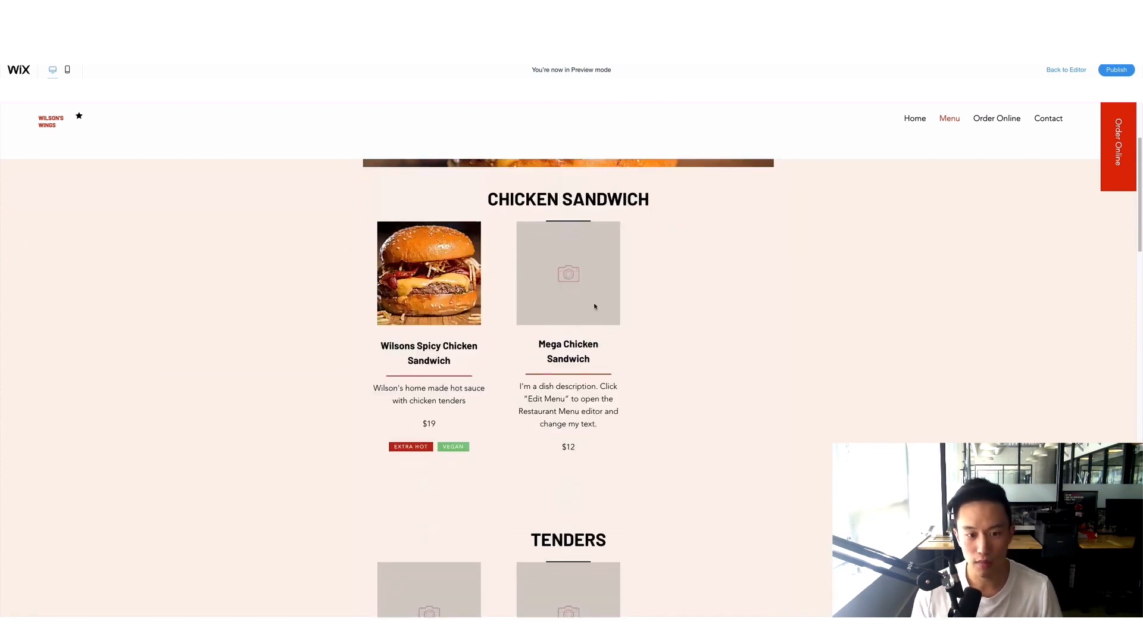
pyautogui.scroll(-3, 594, 306)
pyautogui.scroll(7, 595, 283)
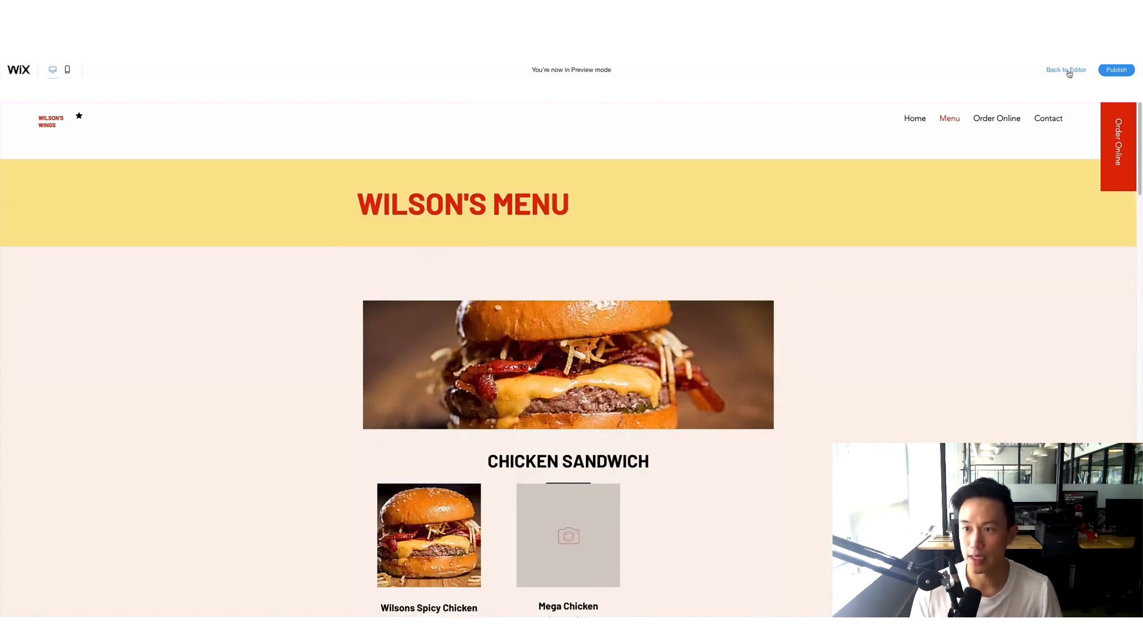
pyautogui.click(1068, 71)
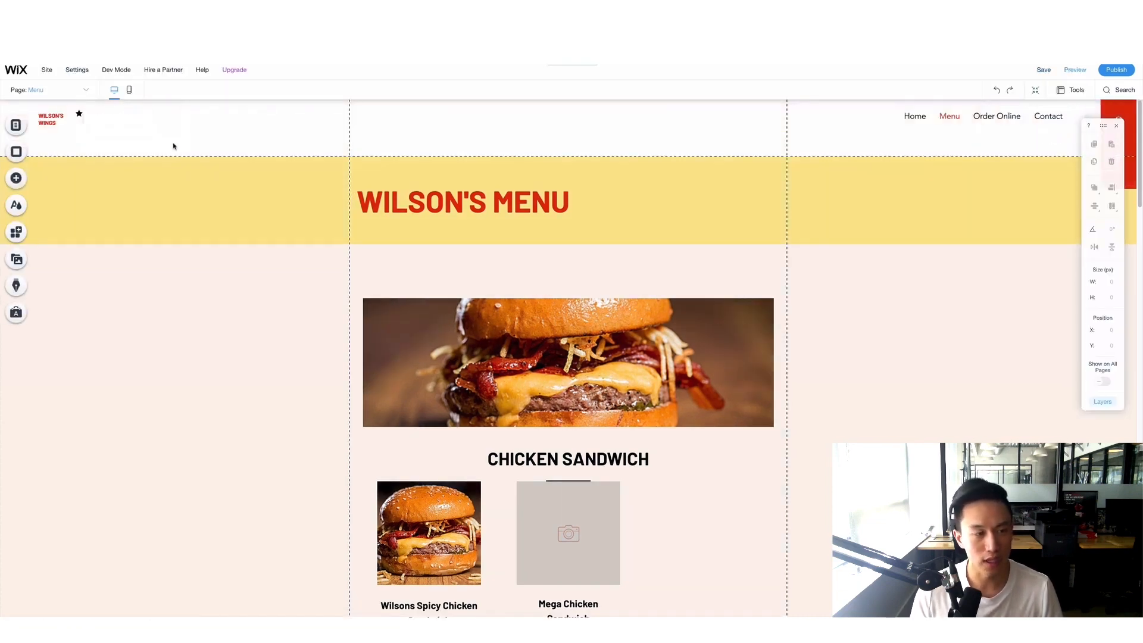
# - Switch the editor to the mobile version and look through the Menu page's sections down to WINGS
pyautogui.click(130, 91)
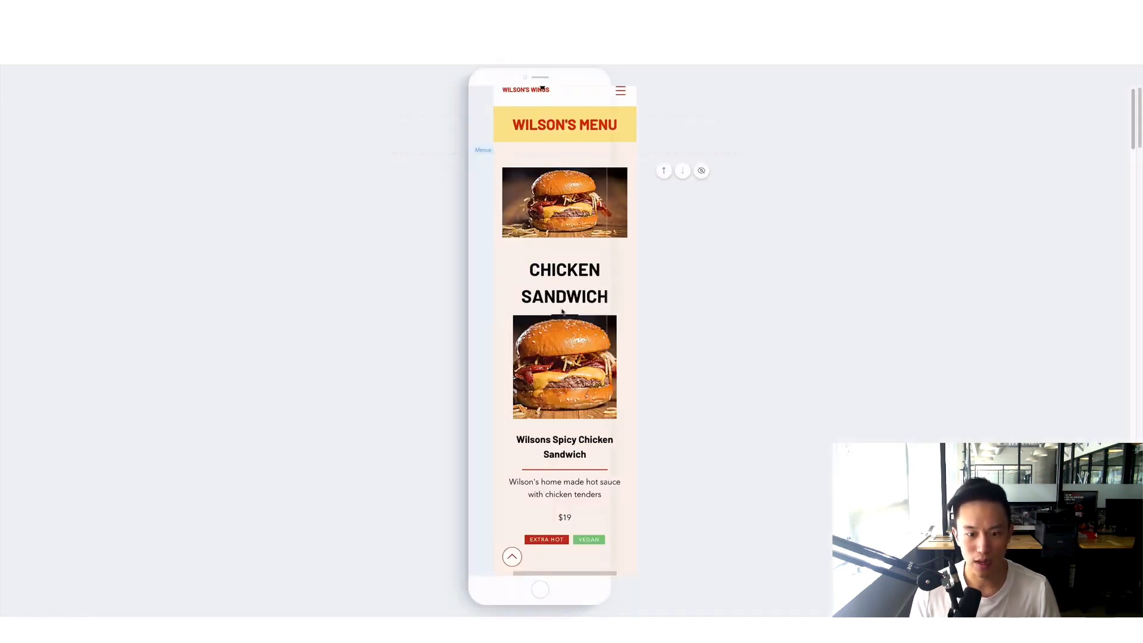
pyautogui.scroll(-2, 565, 343)
pyautogui.scroll(-10, 565, 343)
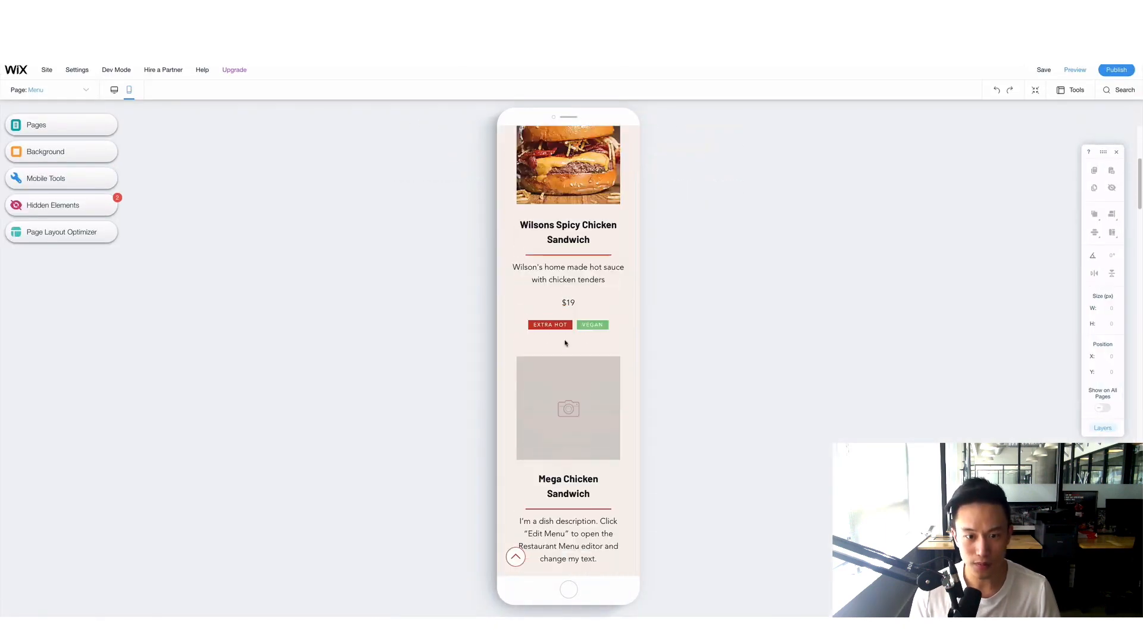
pyautogui.scroll(-15, 566, 344)
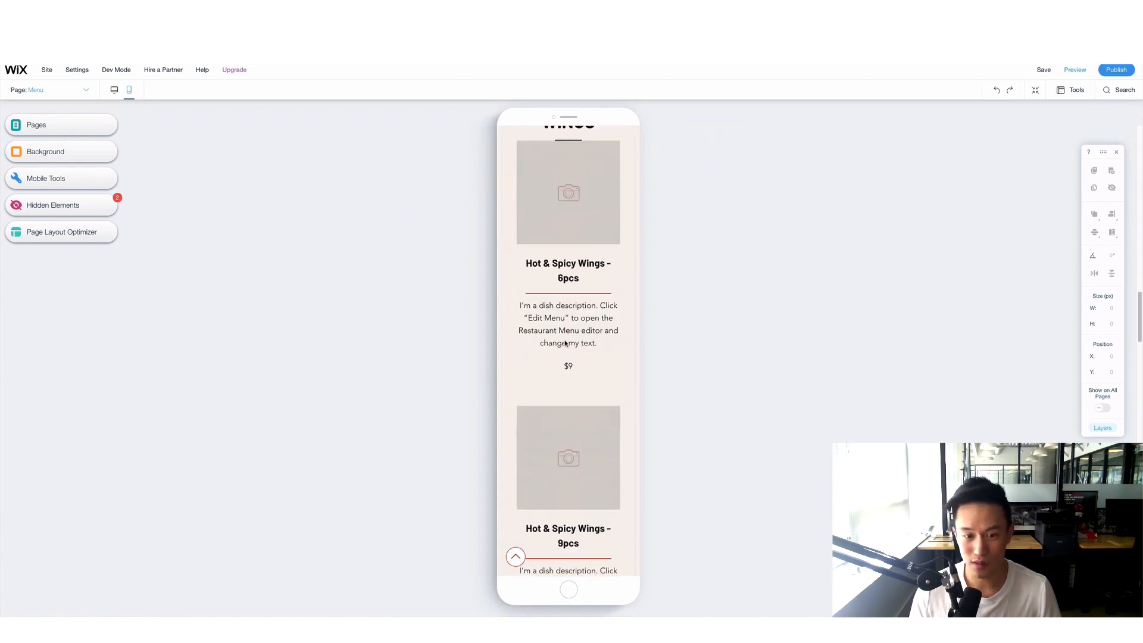
# - Look through the mobile Menu page from WINGS down to the footer's contact form, opening hours and social links
pyautogui.scroll(-15, 563, 343)
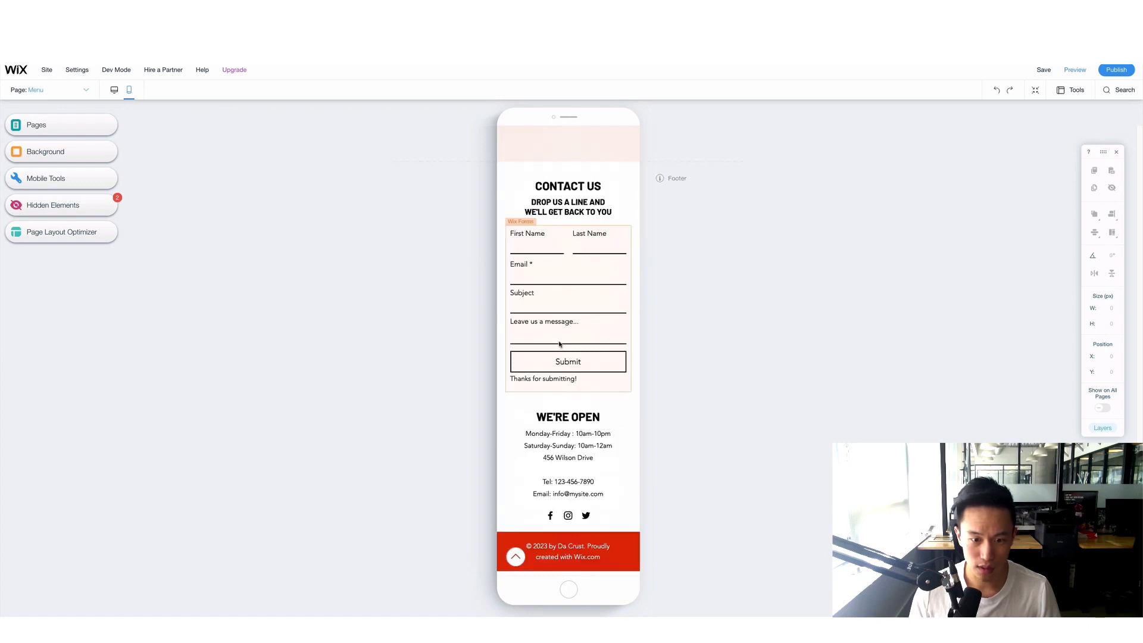
pyautogui.scroll(4, 572, 342)
pyautogui.scroll(-4, 580, 339)
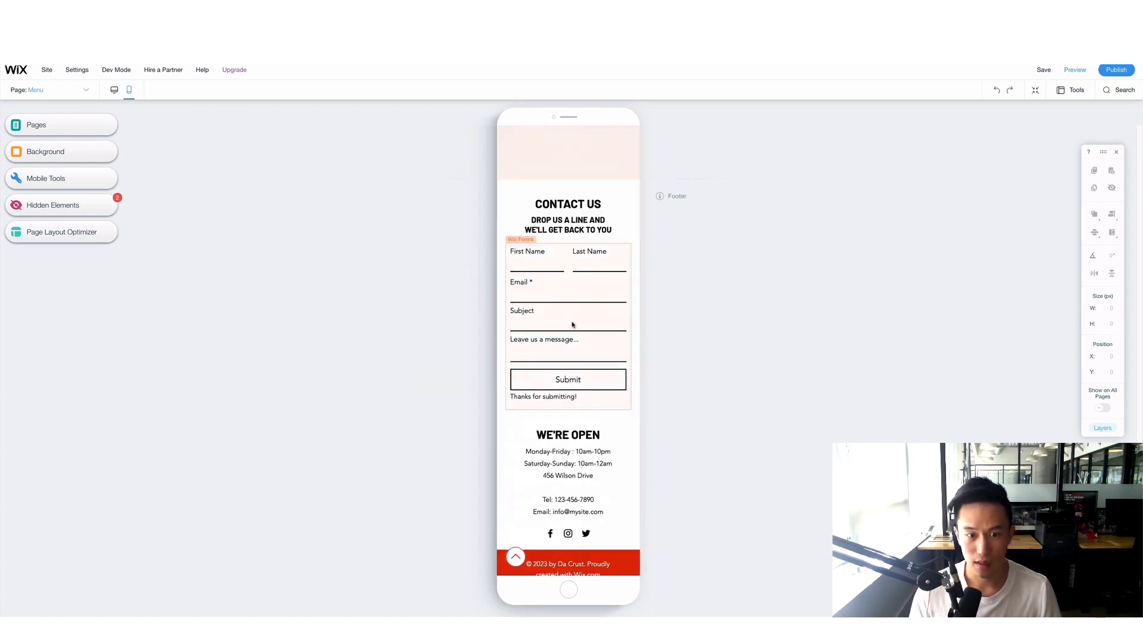
pyautogui.scroll(4, 544, 254)
pyautogui.scroll(1, 545, 255)
pyautogui.scroll(-6, 545, 260)
pyautogui.scroll(5, 536, 256)
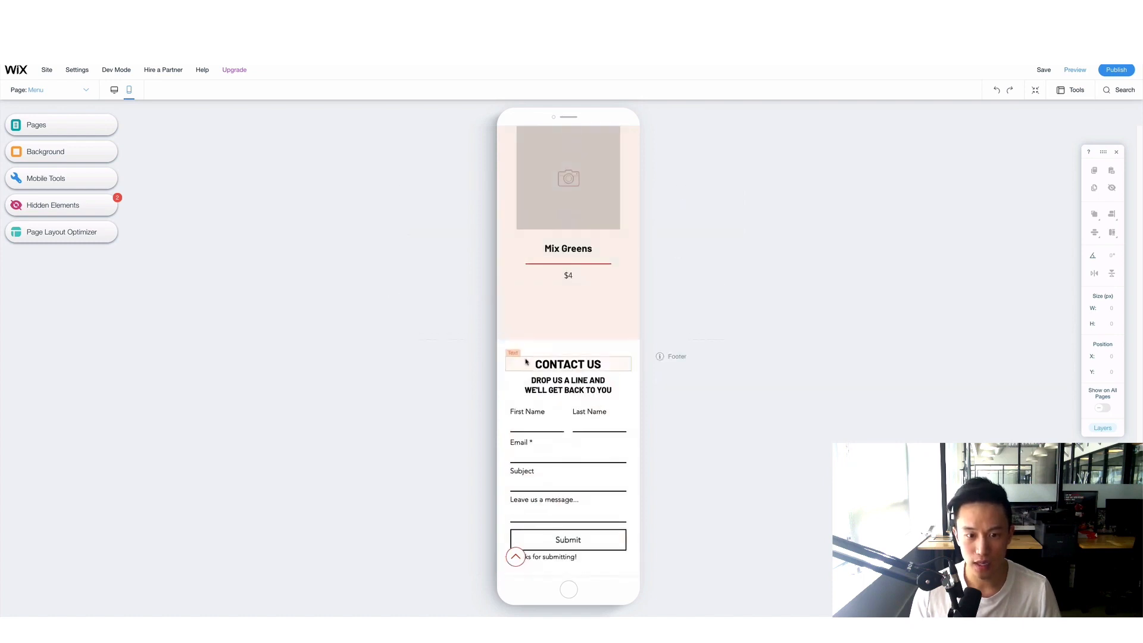
pyautogui.scroll(-3, 541, 438)
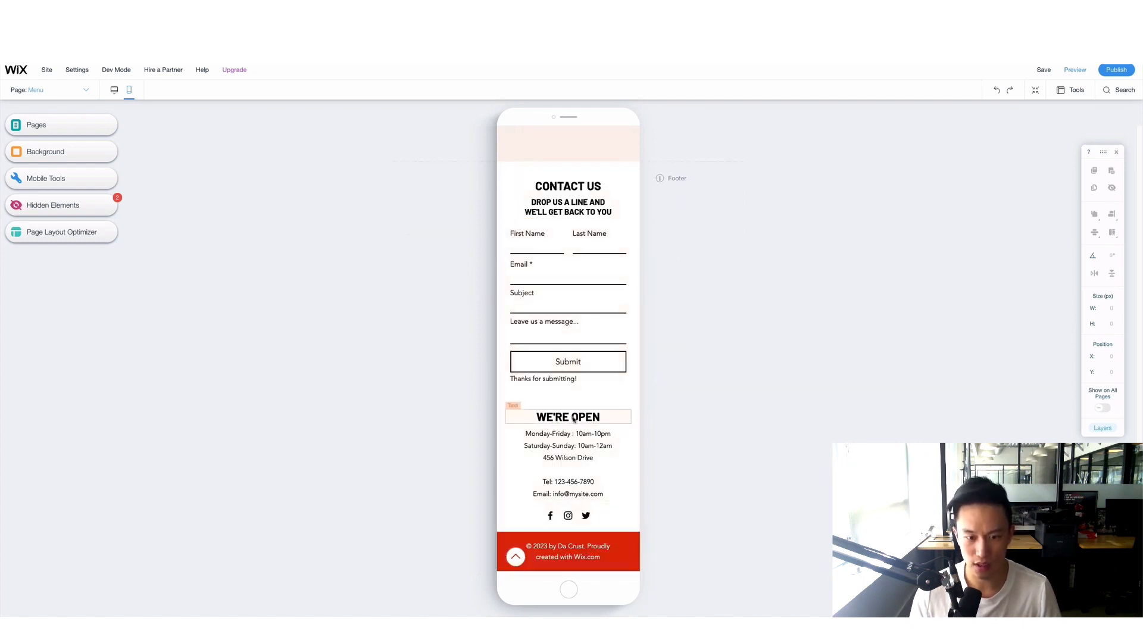
# - Hide the "WE'RE OPEN" heading and the opening hours and contact details text in the footer of the mobile version
pyautogui.click(574, 418)
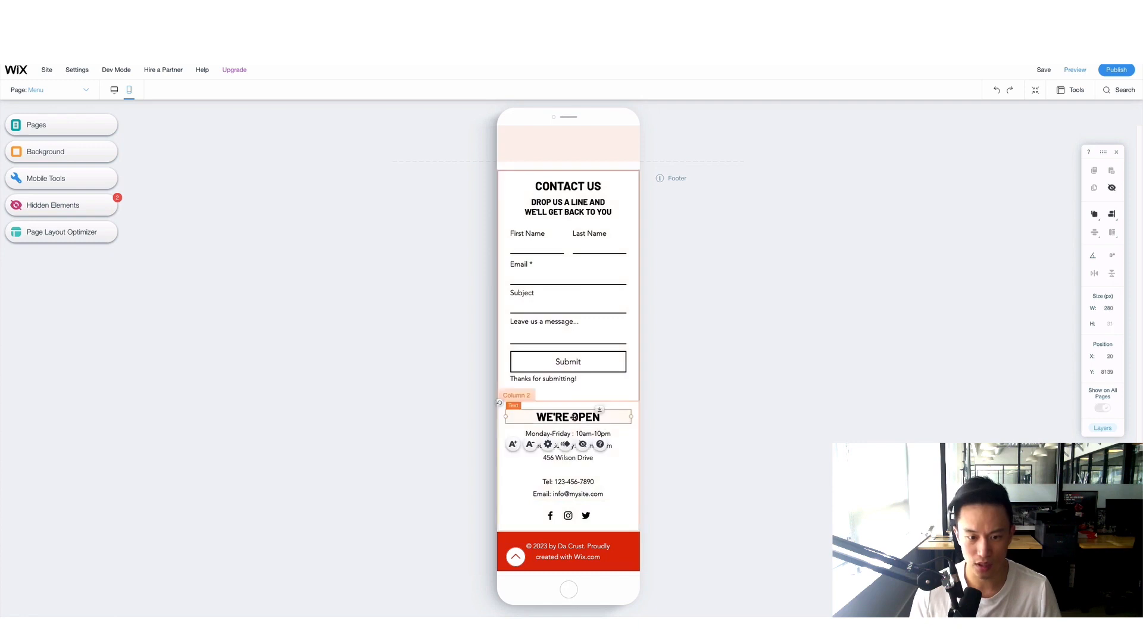
pyautogui.click(584, 446)
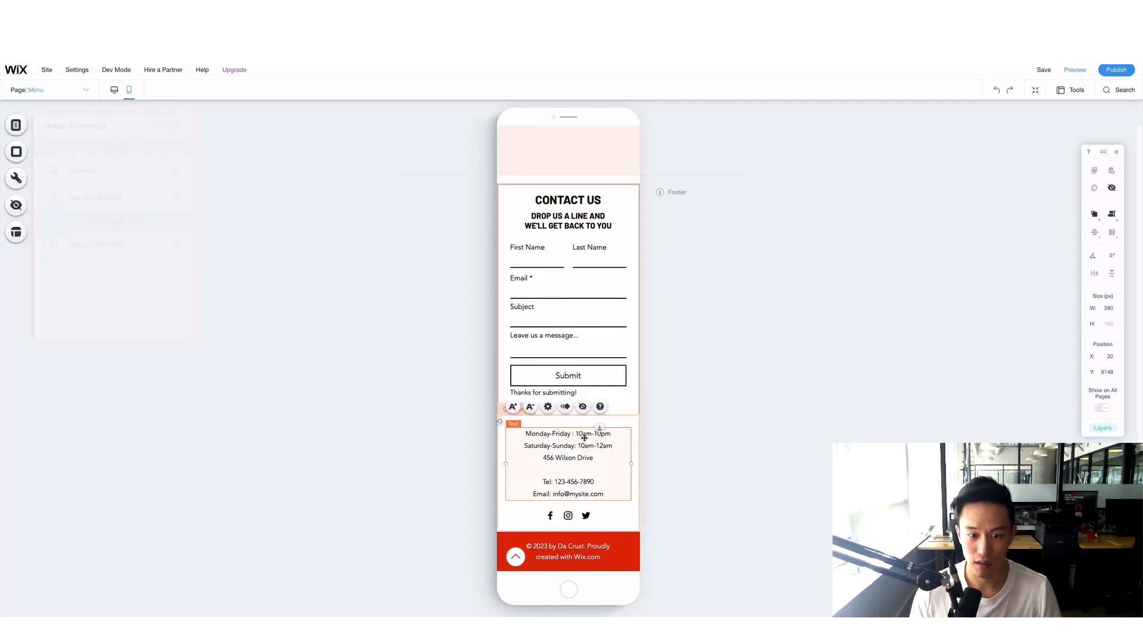
pyautogui.click(583, 406)
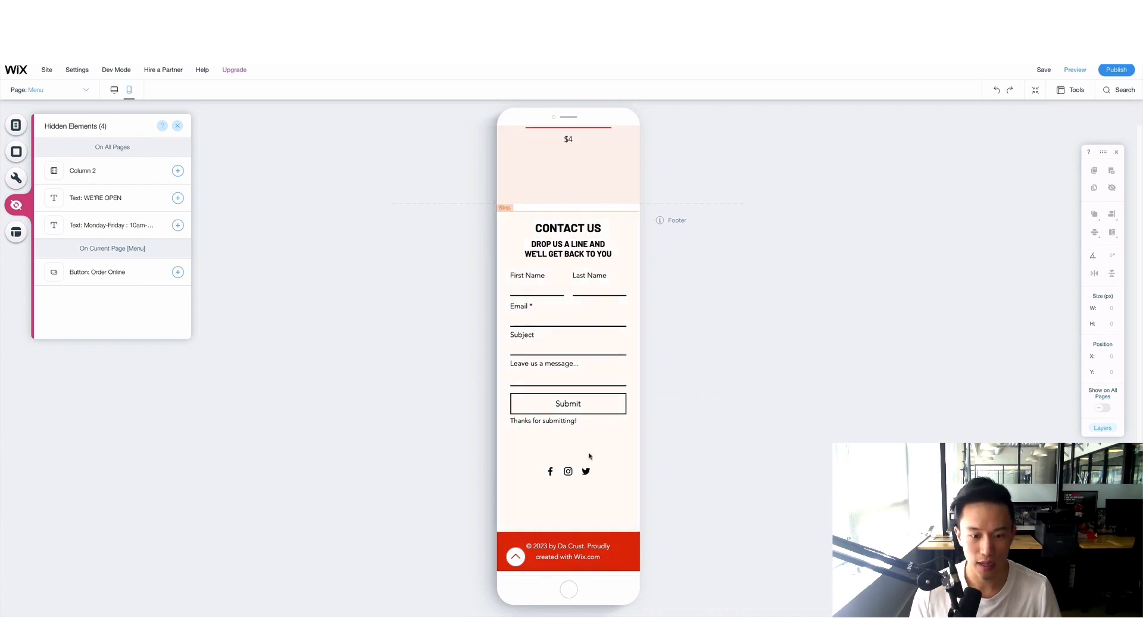
pyautogui.scroll(1, 569, 441)
pyautogui.scroll(10, 569, 441)
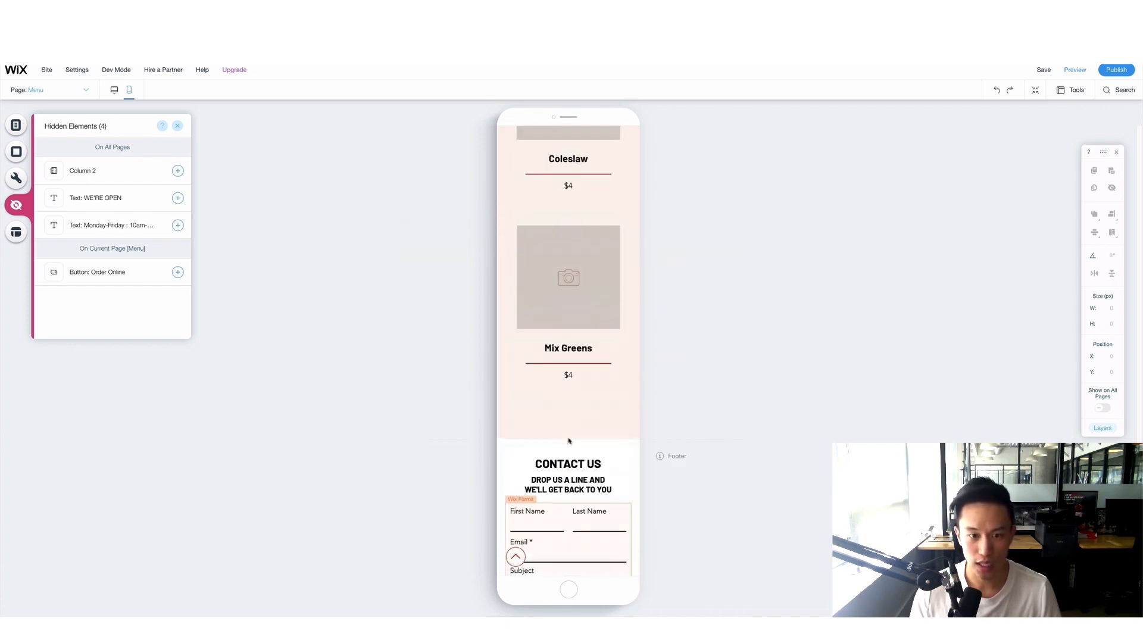
pyautogui.scroll(10, 567, 438)
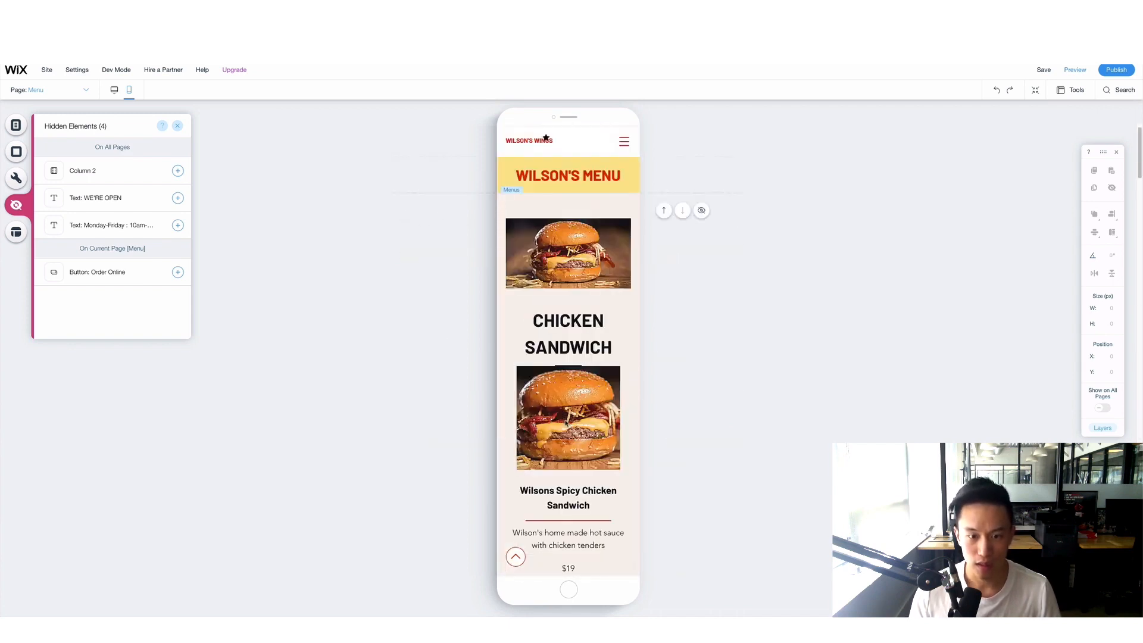
pyautogui.click(603, 202)
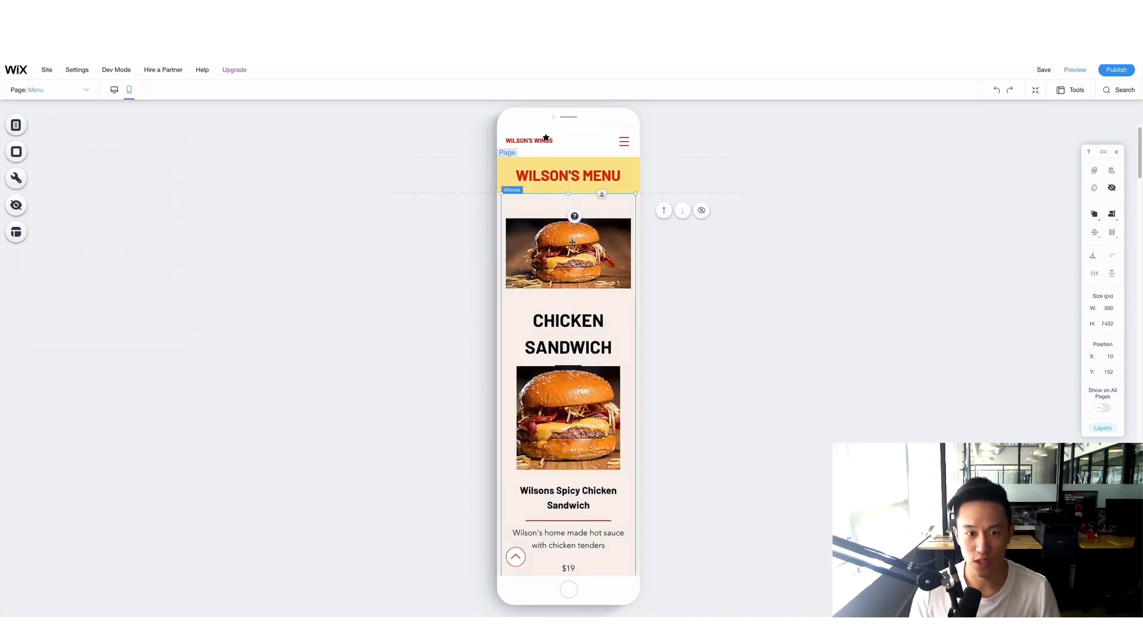
# - Change the mobile Back to Top button's icon to the green arrow with the word "TOP", after trying other icon designs
pyautogui.click(515, 556)
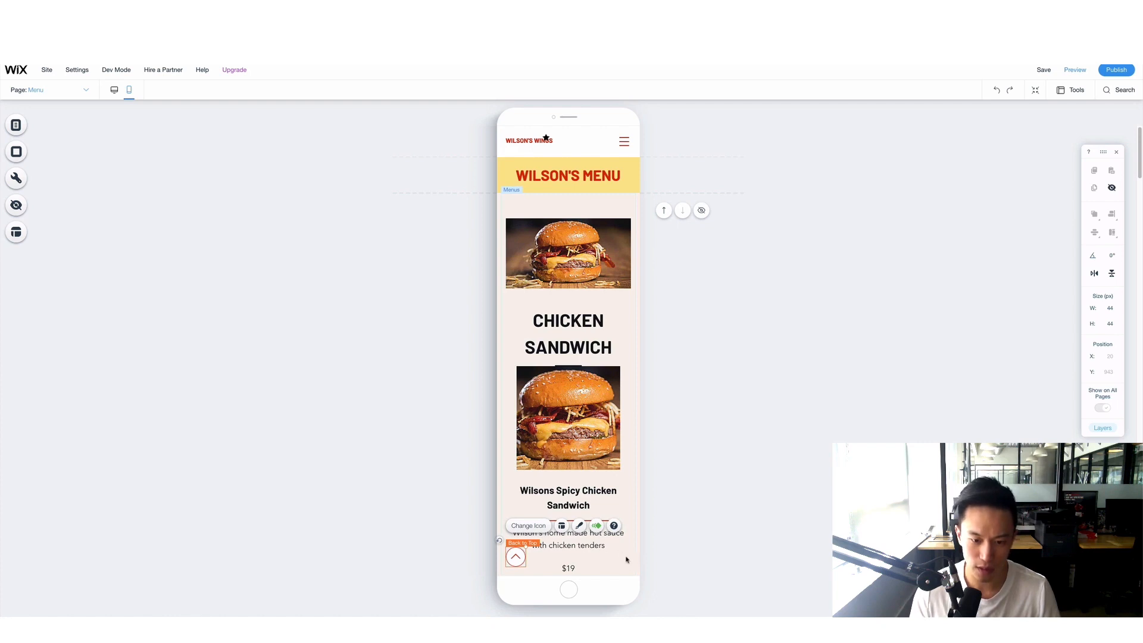
pyautogui.click(540, 527)
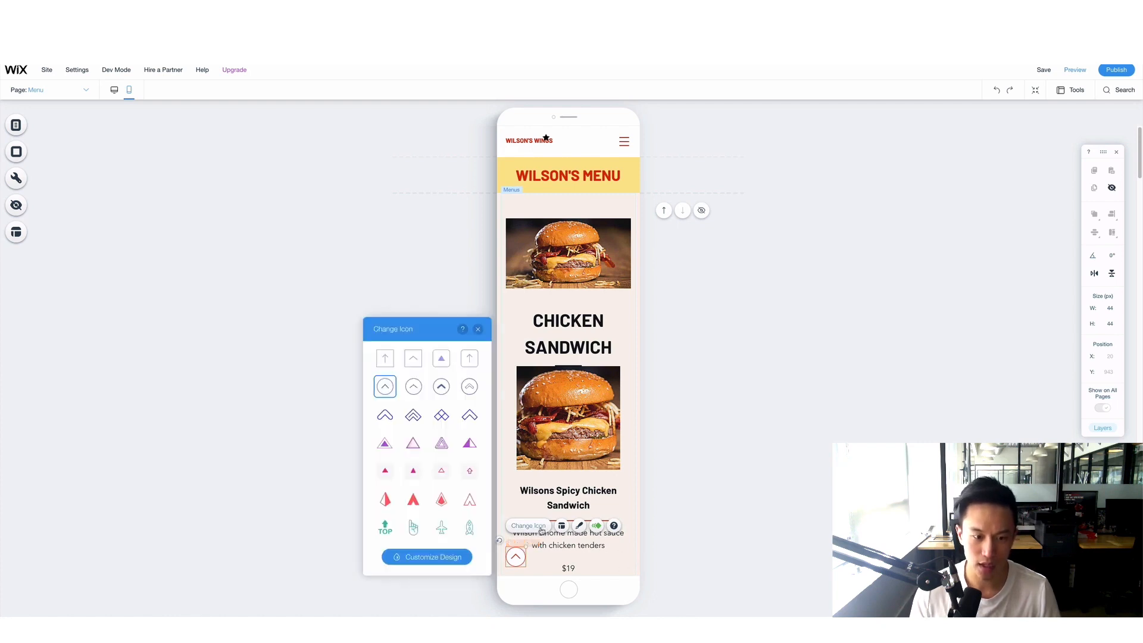
pyautogui.click(444, 502)
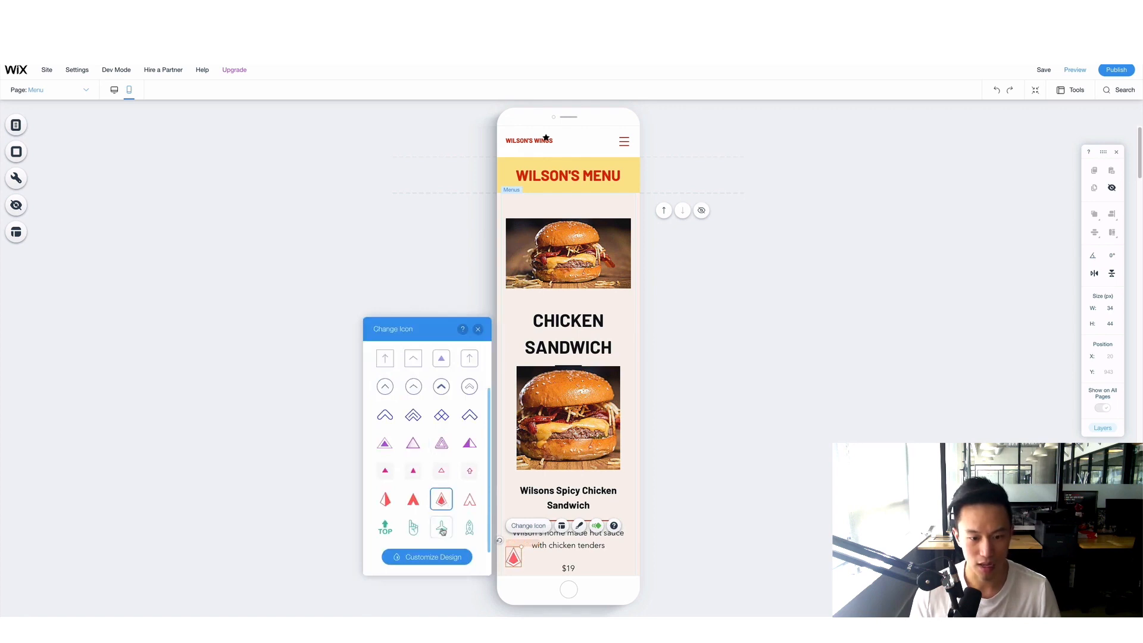
pyautogui.click(469, 527)
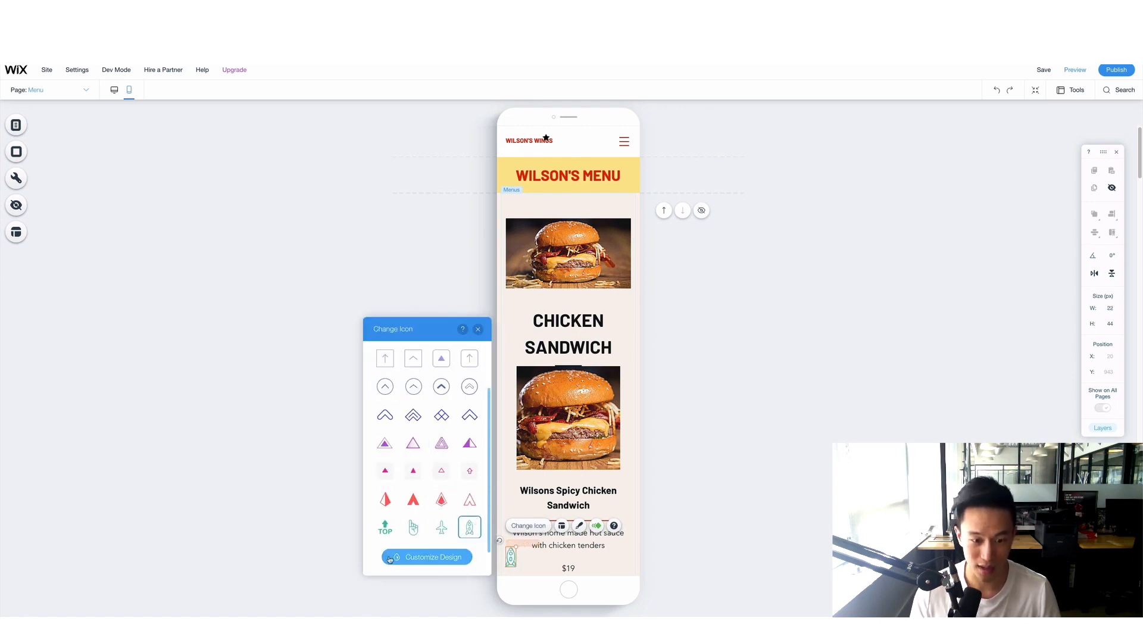
pyautogui.click(385, 527)
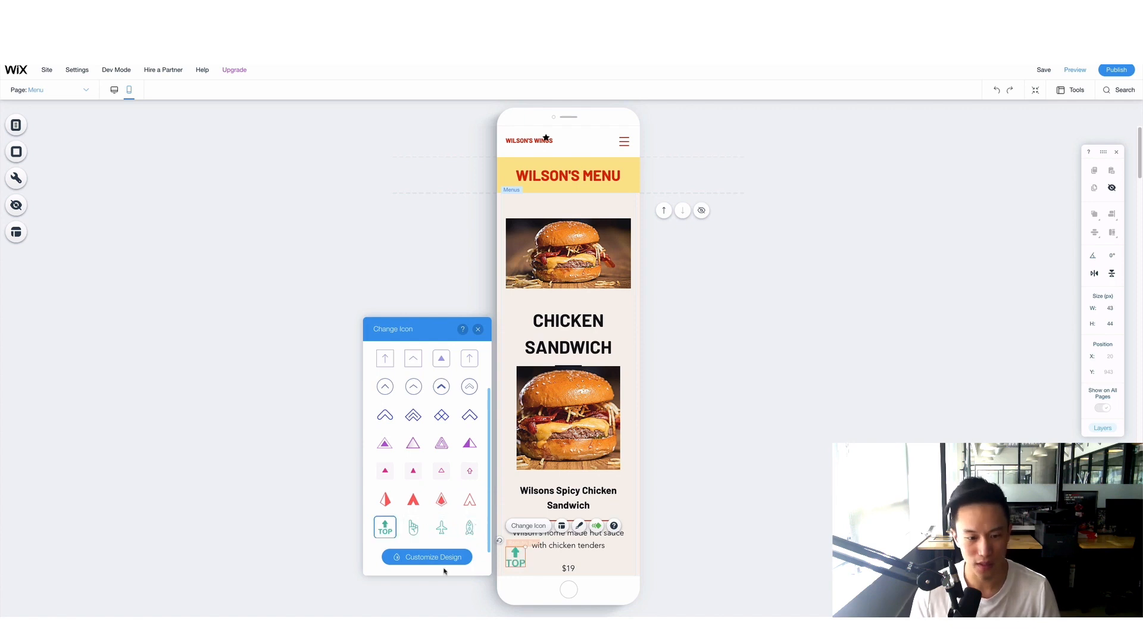
pyautogui.click(477, 330)
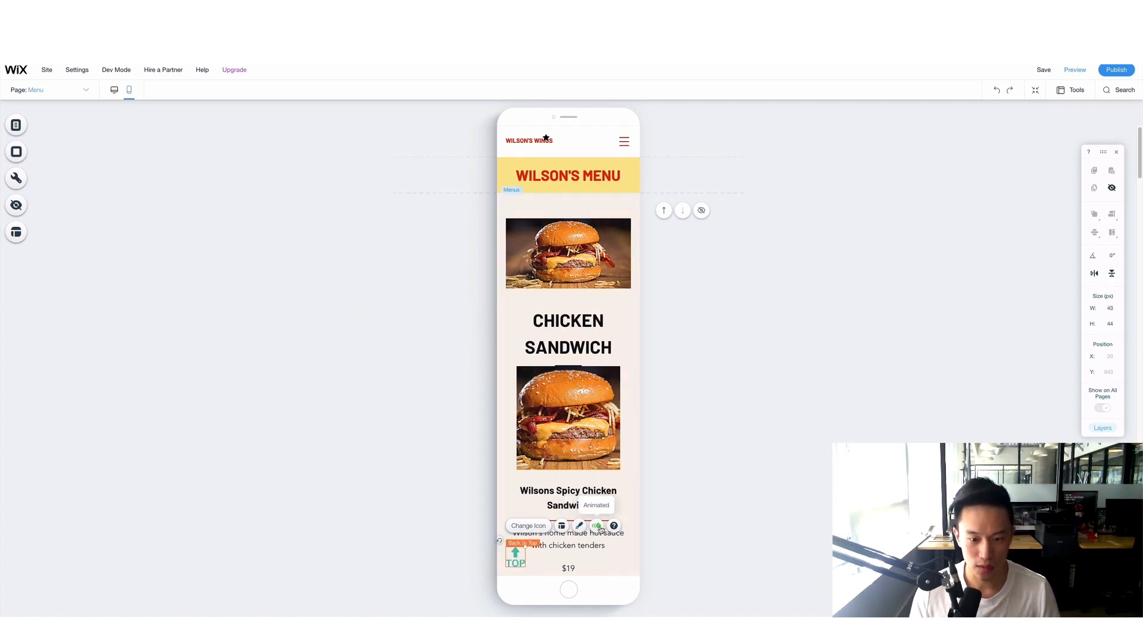
# - Align the Back to Top button to the right with a 25 px vertical and a 35 px horizontal margin
pyautogui.click(563, 526)
pyautogui.click(425, 456)
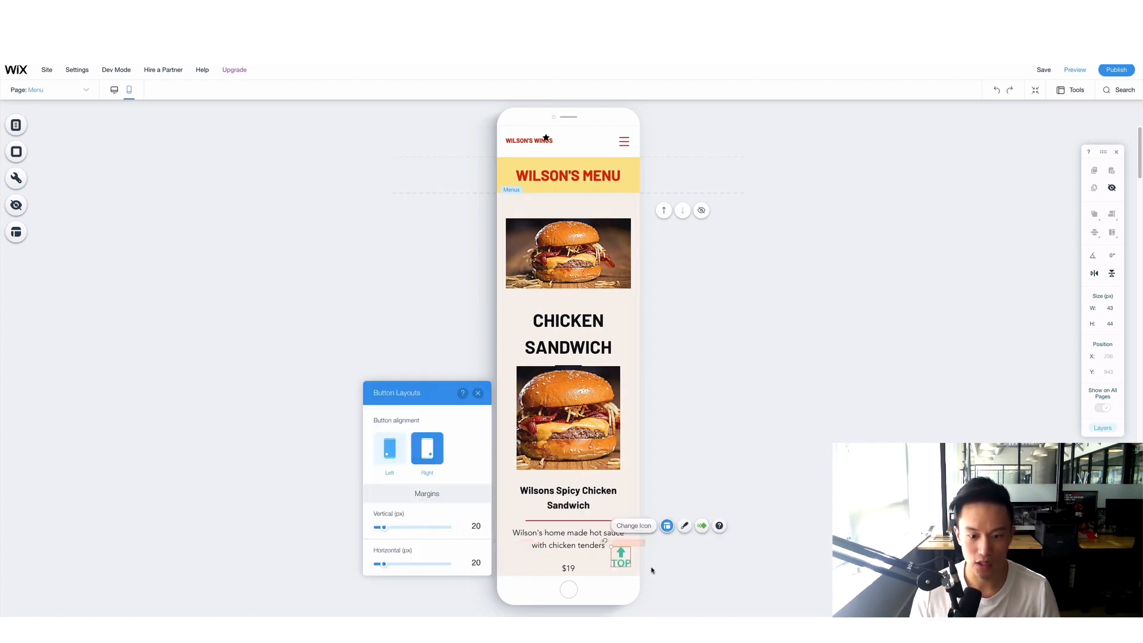
pyautogui.moveTo(384, 527); pyautogui.dragTo(390, 564)
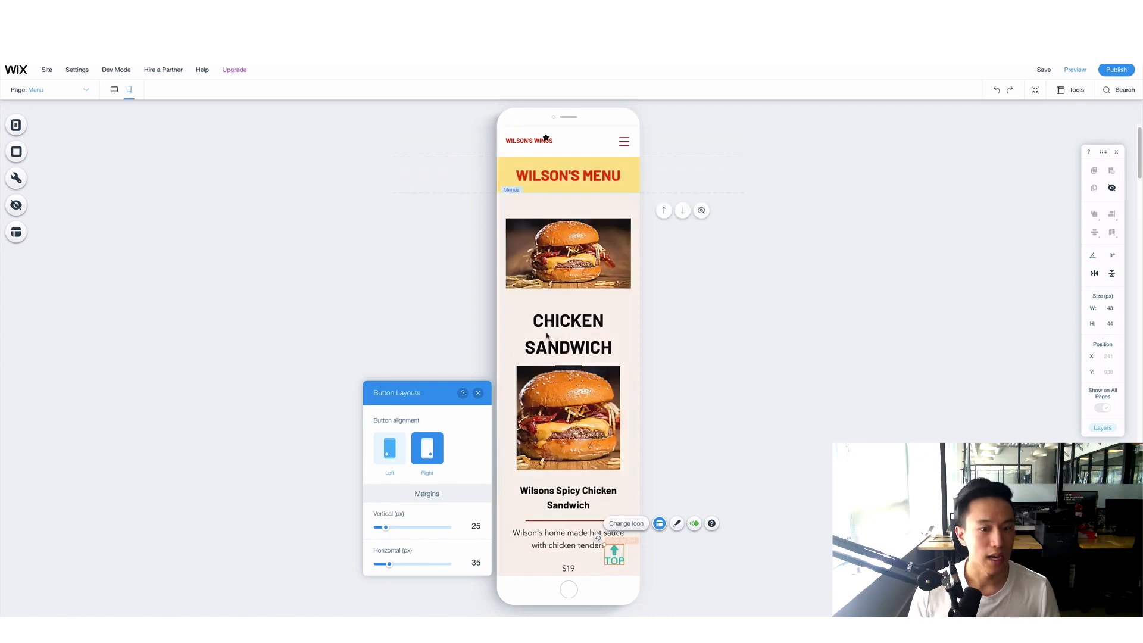
pyautogui.click(478, 393)
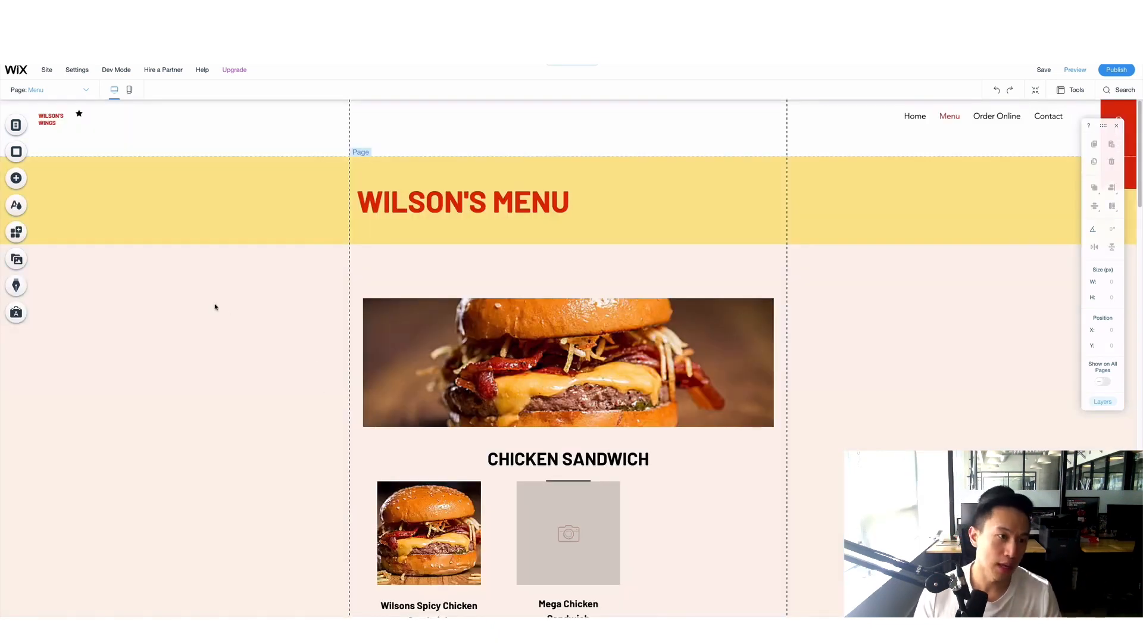
# - Check the Menu page in the desktop version and open the Order Online page for editing
pyautogui.scroll(-10, 536, 327)
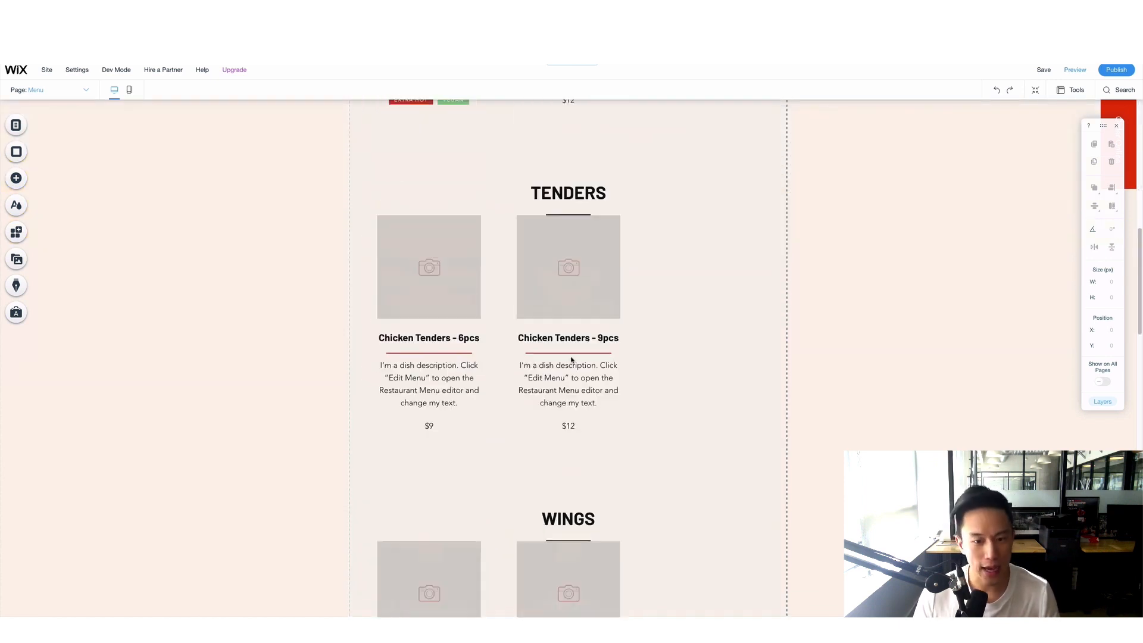
pyautogui.scroll(6, 558, 325)
pyautogui.scroll(4, 558, 325)
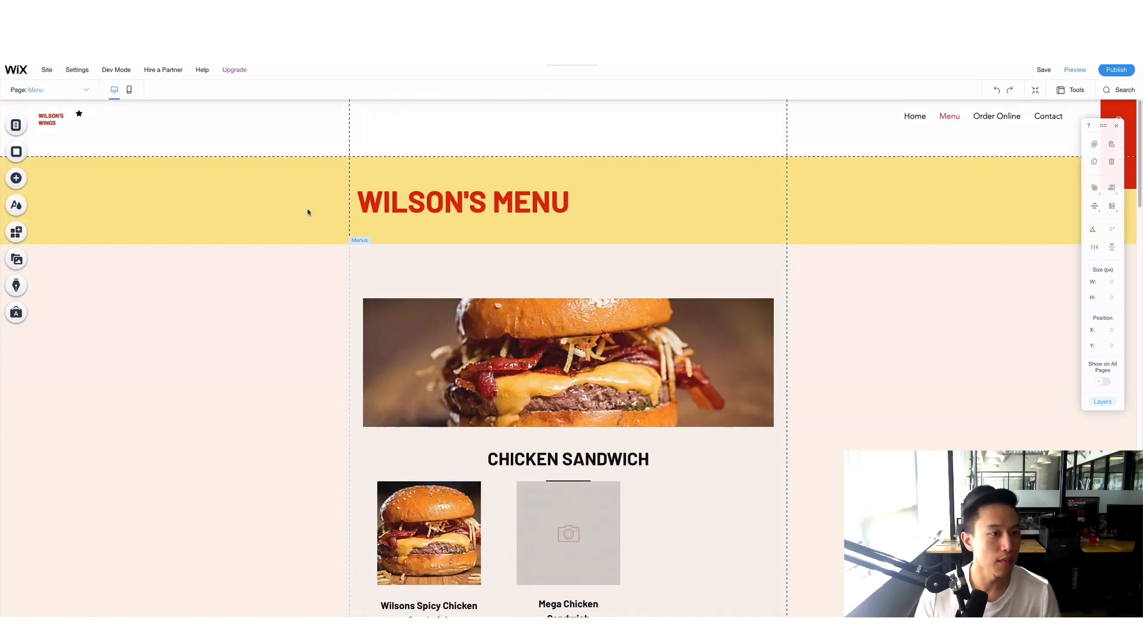
pyautogui.click(54, 92)
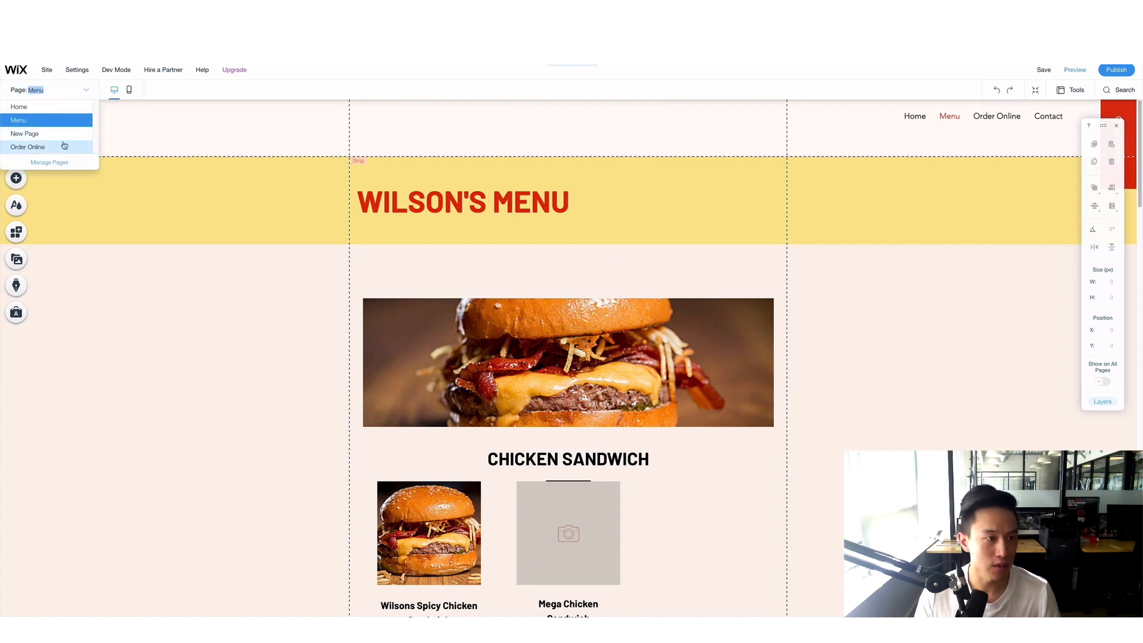
pyautogui.click(43, 96)
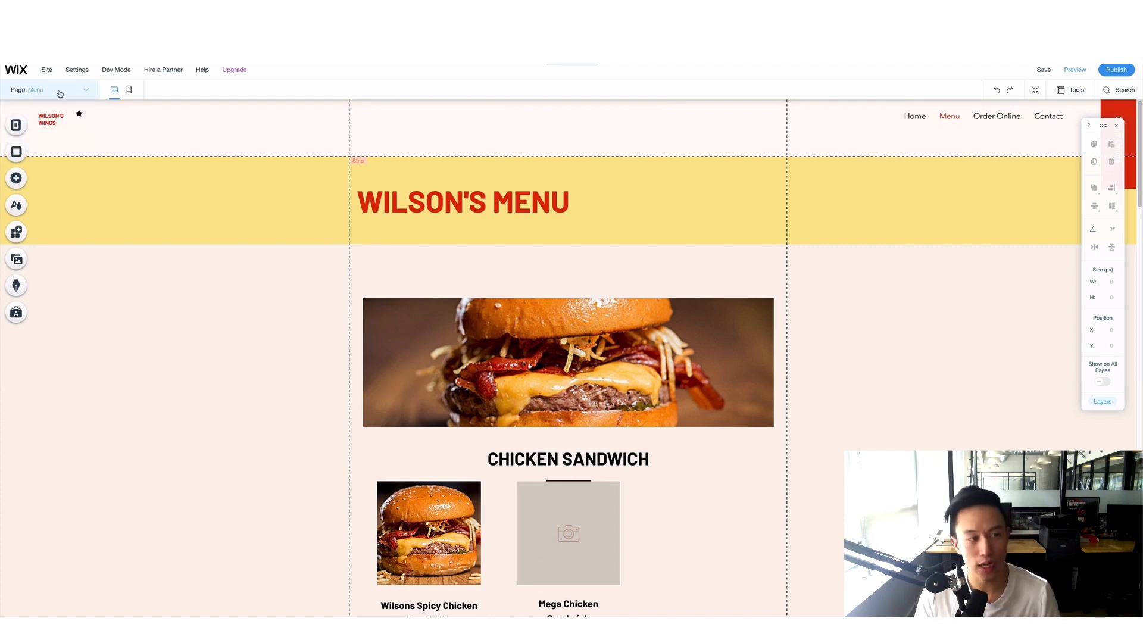
pyautogui.click(60, 93)
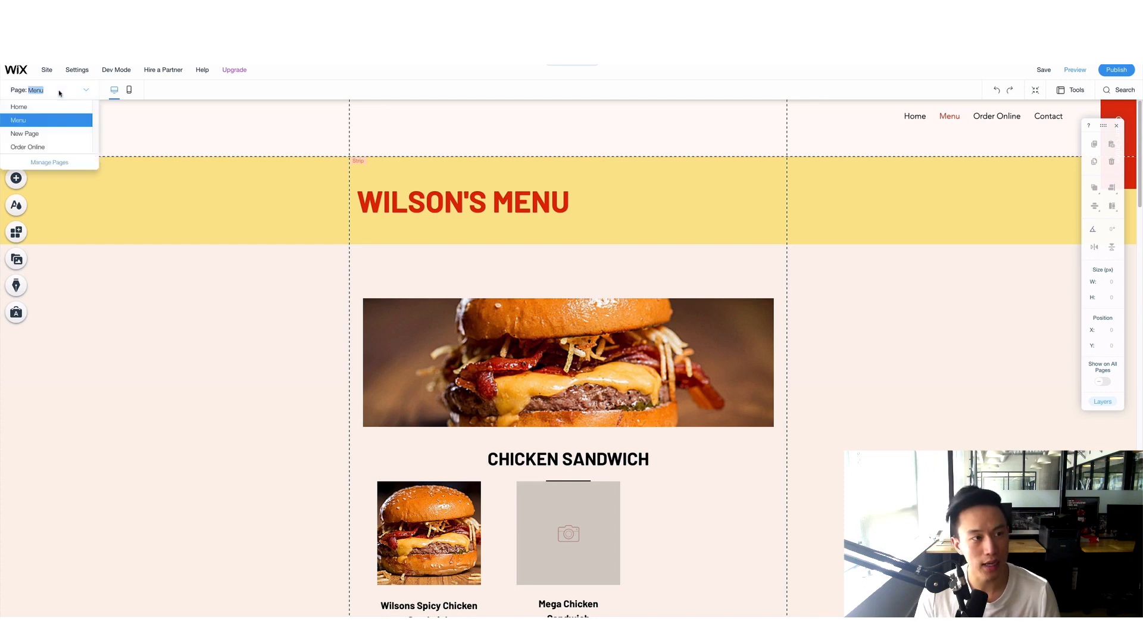
pyautogui.click(36, 149)
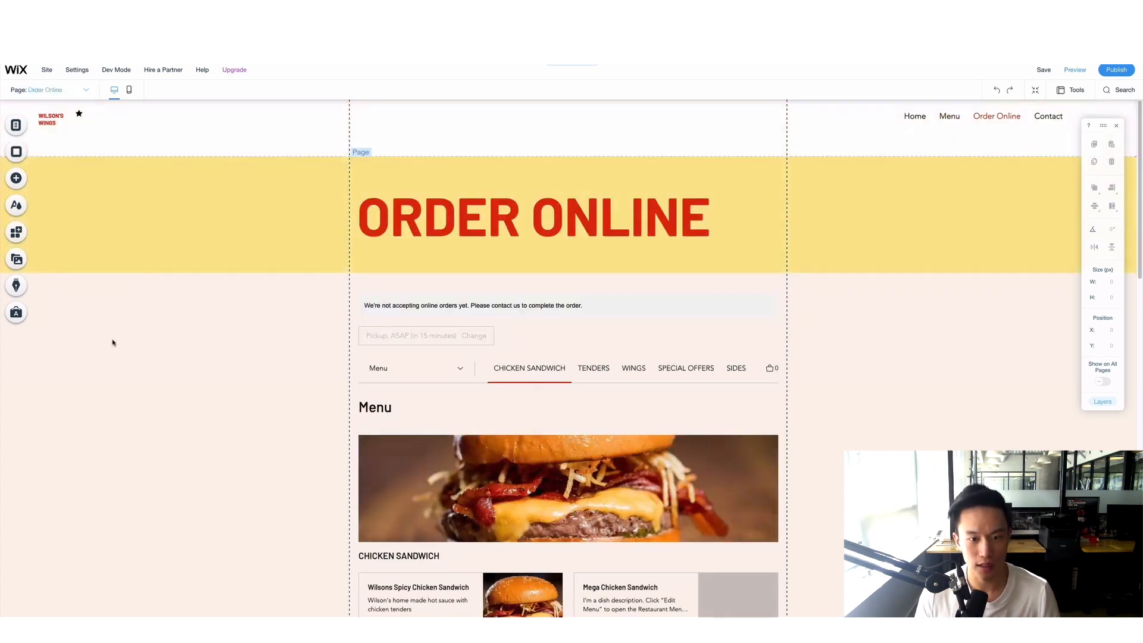
# - Look through the Order Online page's dish sections from CHICKEN SANDWICH down to SIDES and return to the heading
pyautogui.scroll(-5, 178, 349)
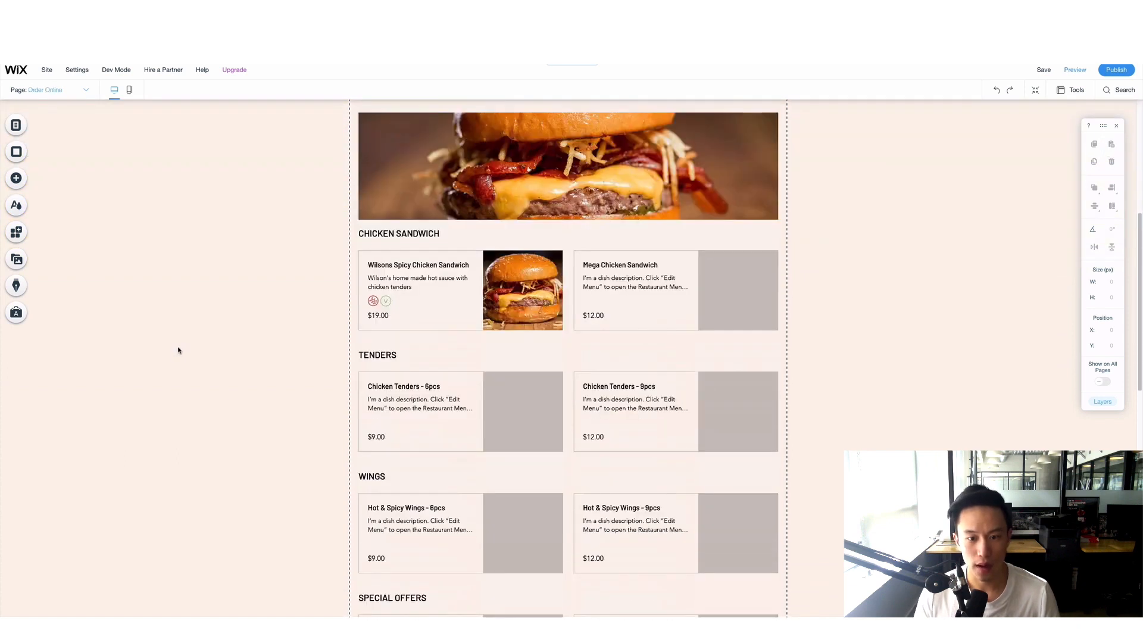
pyautogui.scroll(-9, 178, 350)
pyautogui.scroll(6, 526, 330)
pyautogui.scroll(3, 527, 329)
pyautogui.scroll(-4, 657, 357)
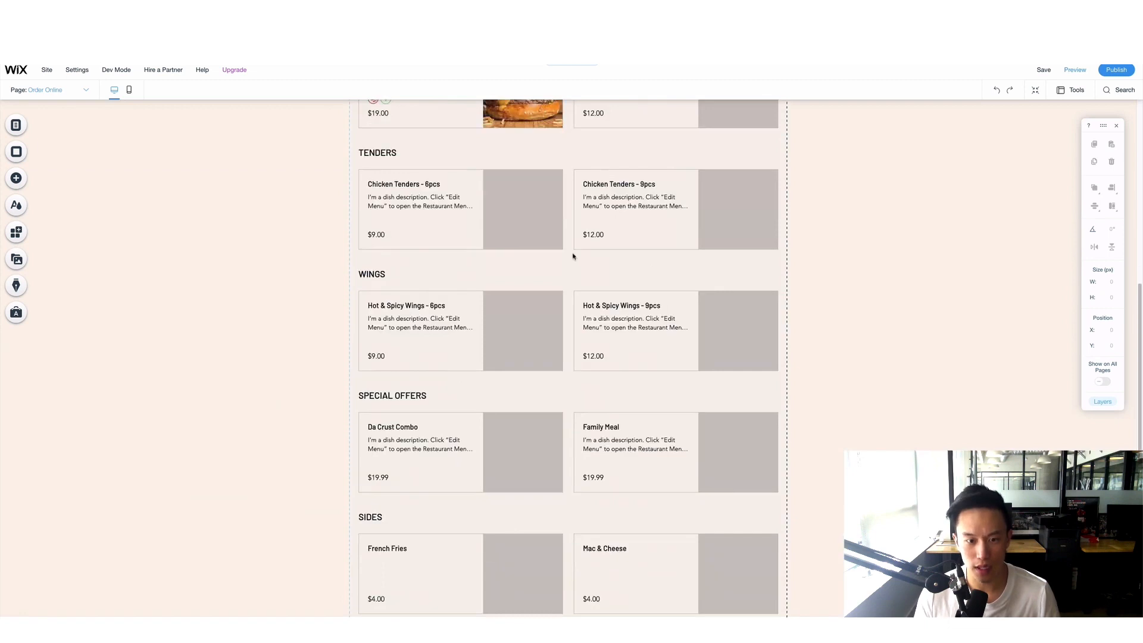
pyautogui.scroll(4, 590, 352)
pyautogui.scroll(-9, 656, 446)
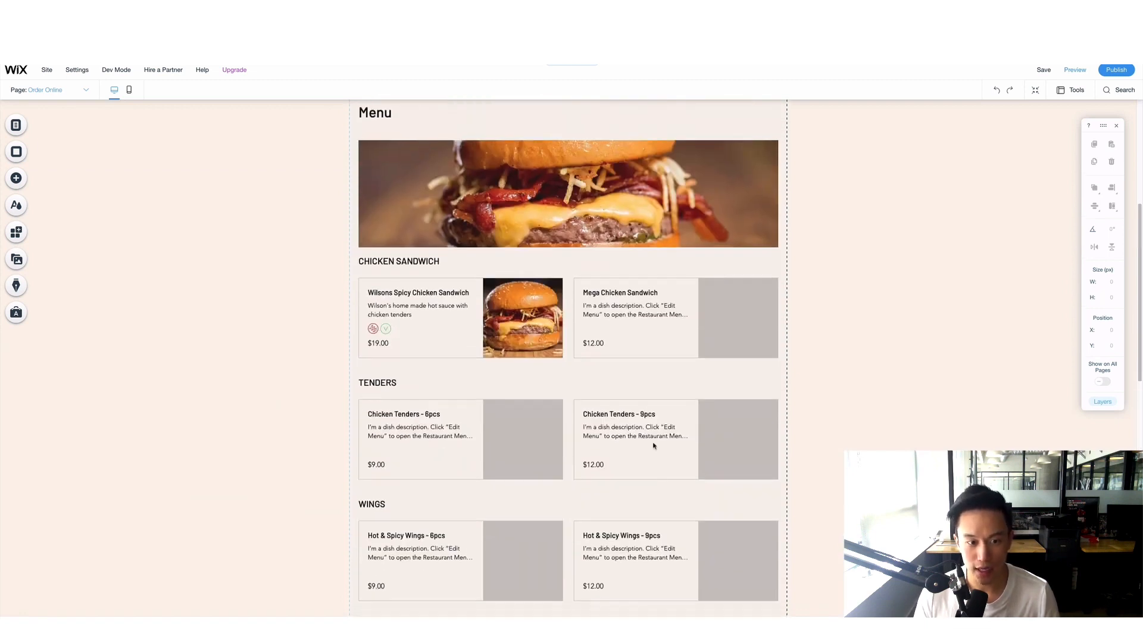
pyautogui.scroll(-2, 601, 406)
pyautogui.scroll(12, 599, 407)
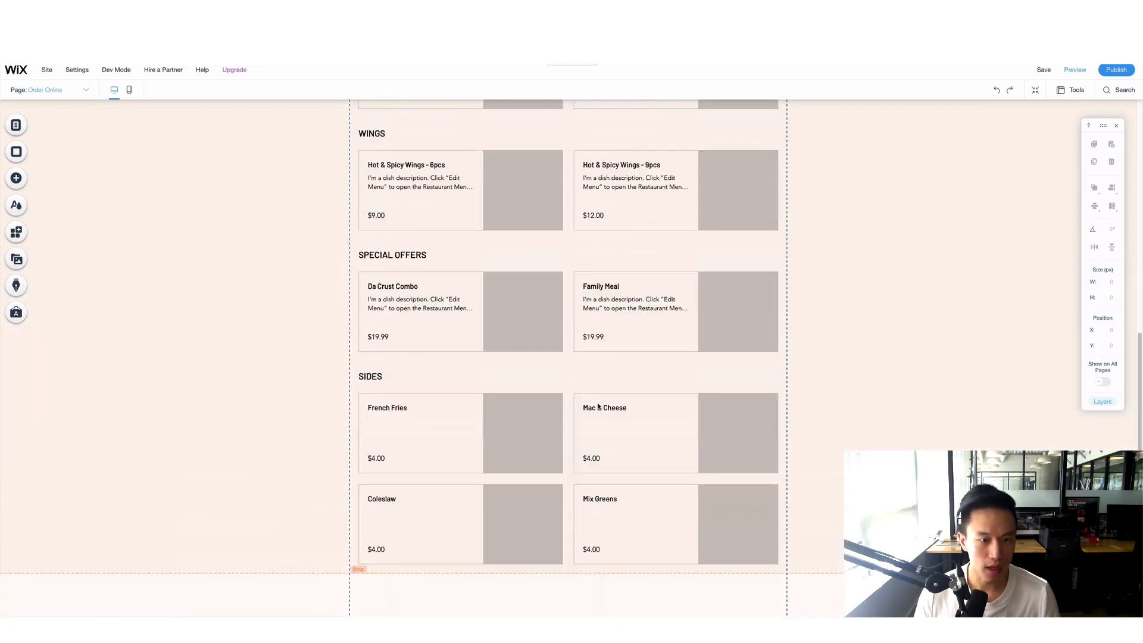
pyautogui.scroll(2, 597, 406)
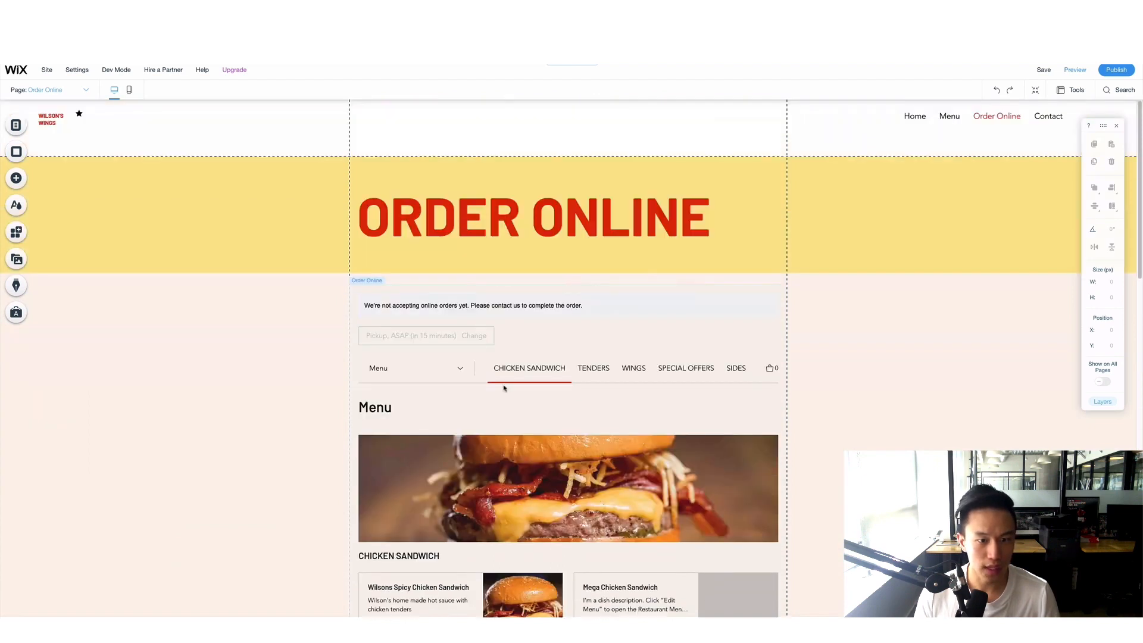
# - Open order management for the Order Online section and follow the option to add a payment method
pyautogui.click(450, 340)
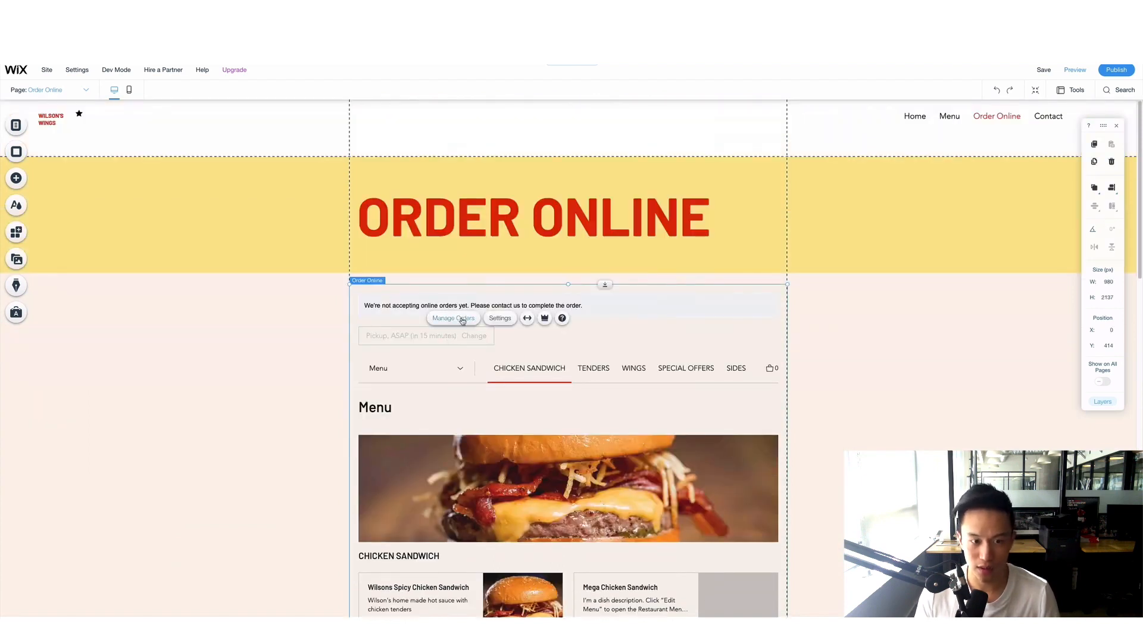
pyautogui.click(463, 319)
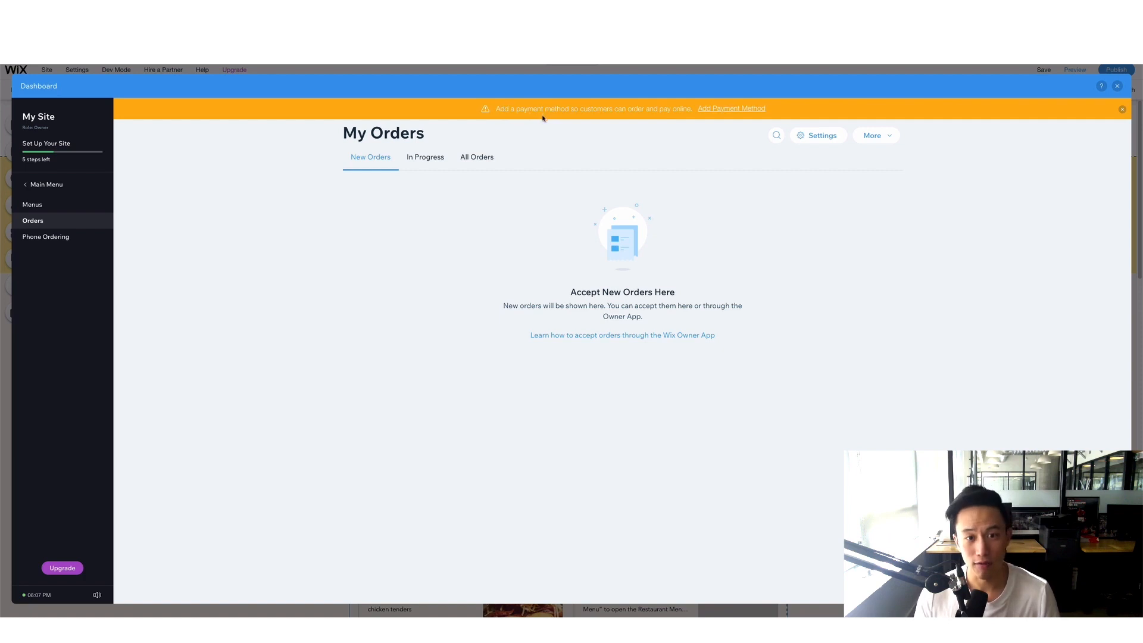
pyautogui.click(732, 110)
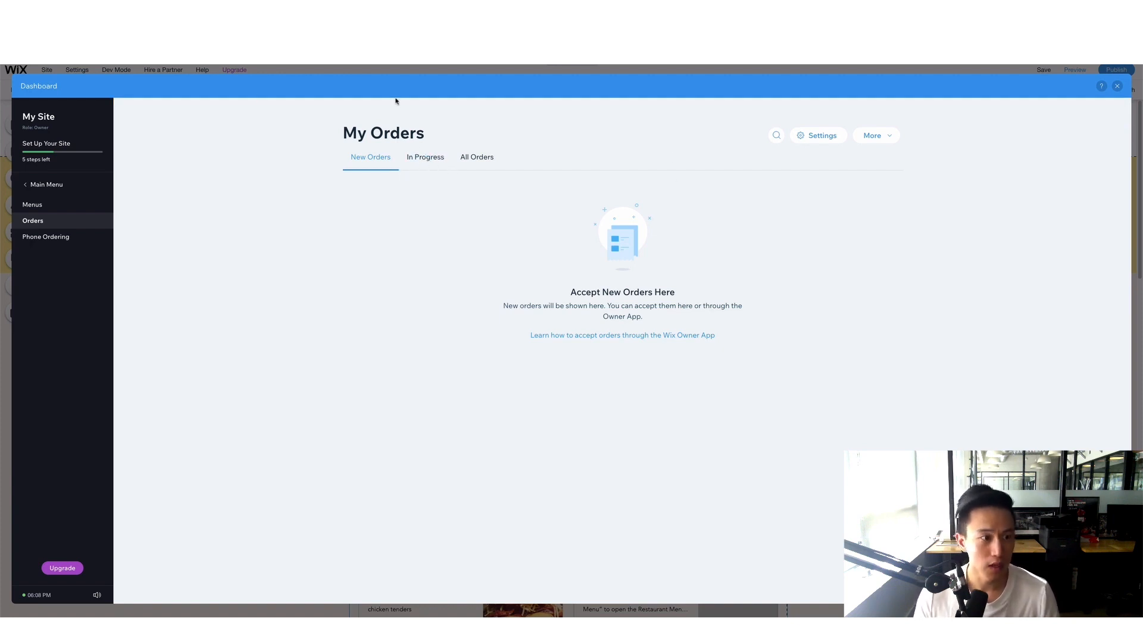
# - Open the Order Settings and read the online ordering status and its note on how customers can order
pyautogui.click(830, 141)
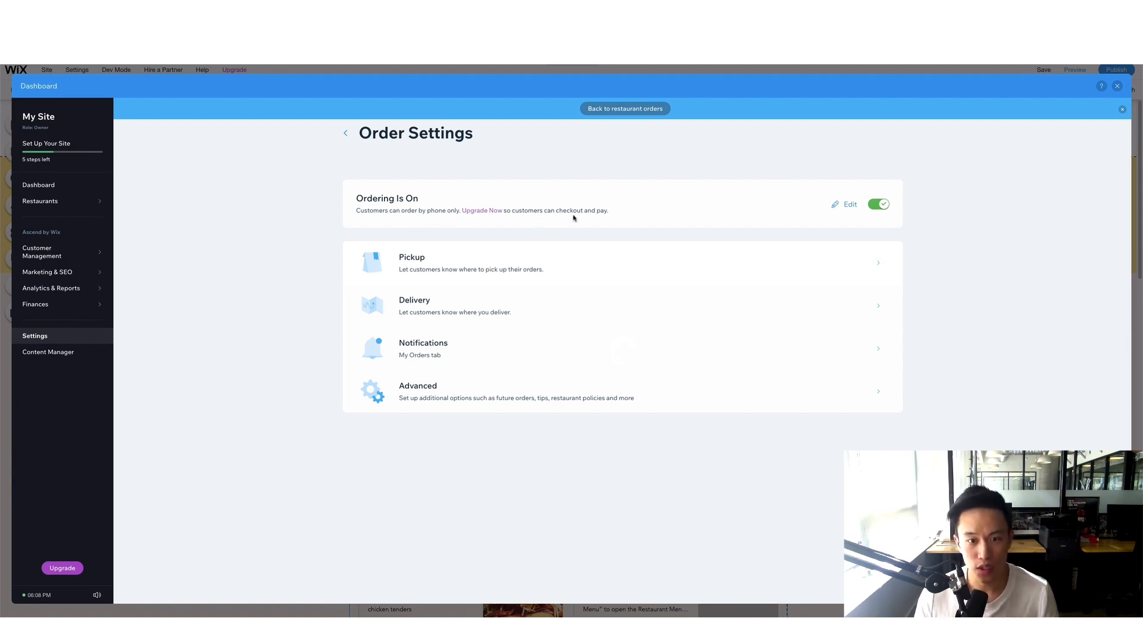
pyautogui.moveTo(608, 212)
pyautogui.mouseDown()
pyautogui.moveTo(504, 213)
pyautogui.moveTo(608, 213)
pyautogui.mouseUp()
pyautogui.click(505, 216)
pyautogui.click(608, 213)
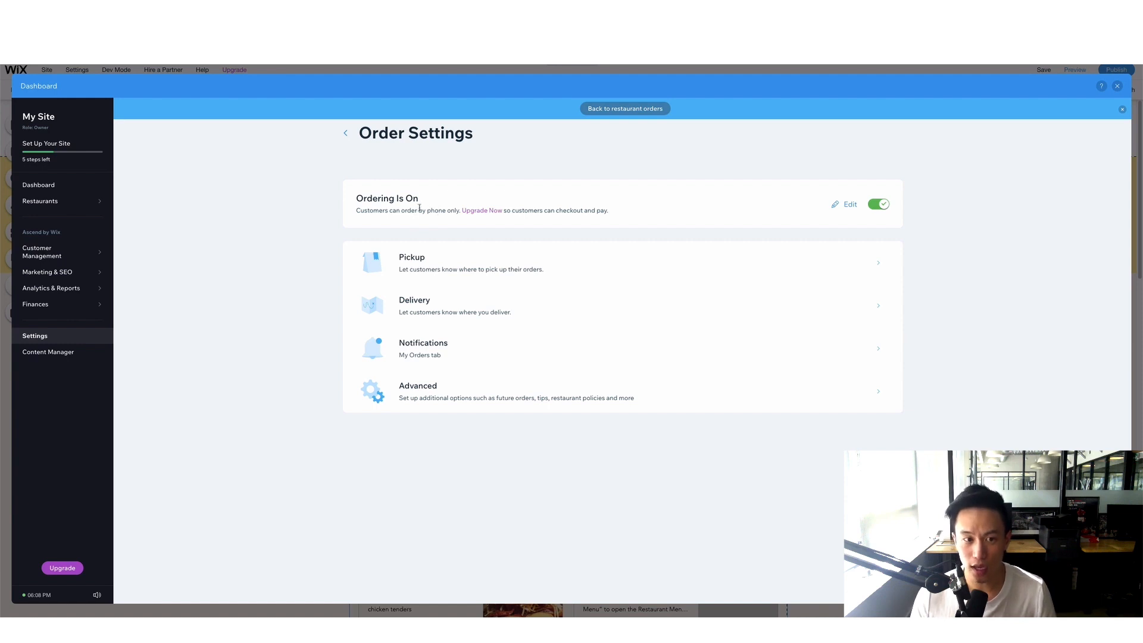
# - Turn off online ordering with the friendly customer message "Daughter's birthday - out of office :)"
pyautogui.moveTo(418, 211); pyautogui.dragTo(461, 210)
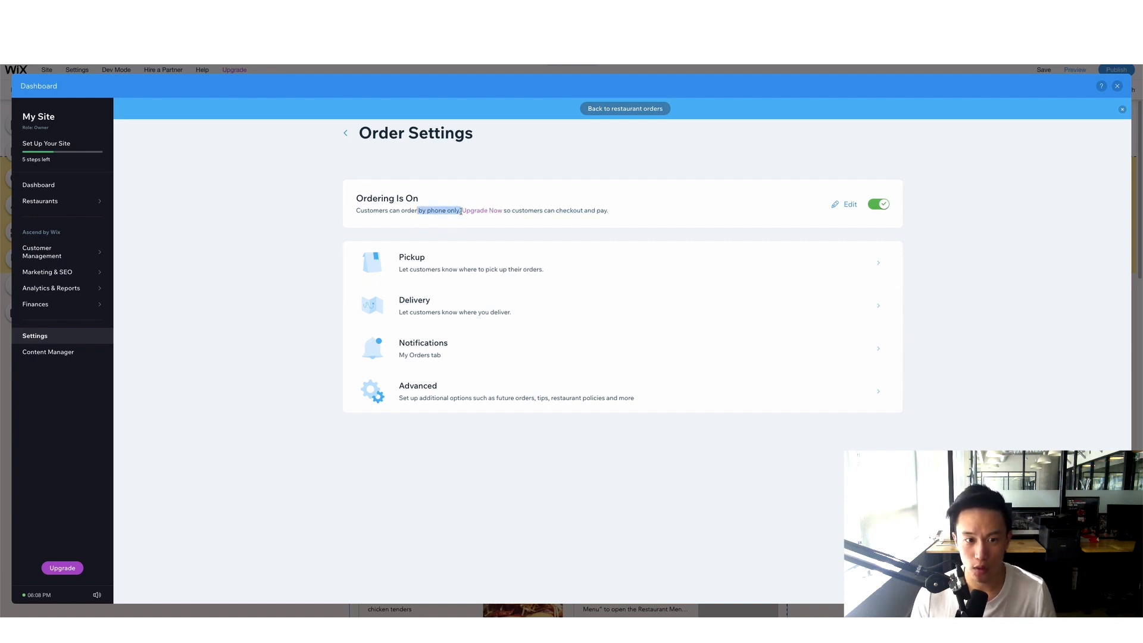
pyautogui.click(836, 209)
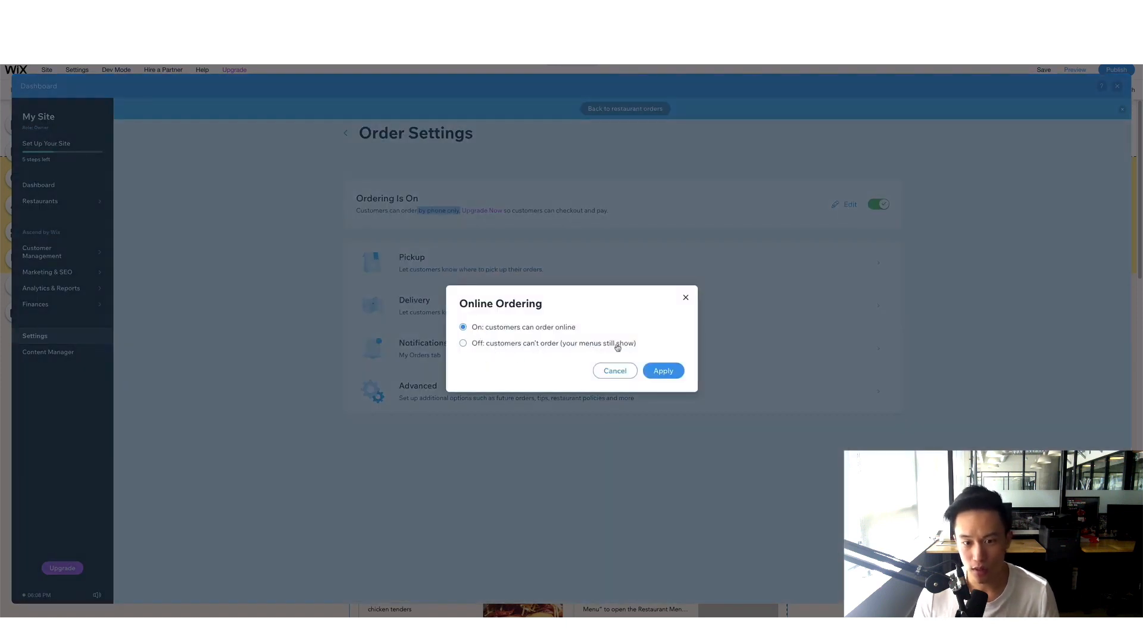
pyautogui.click(560, 344)
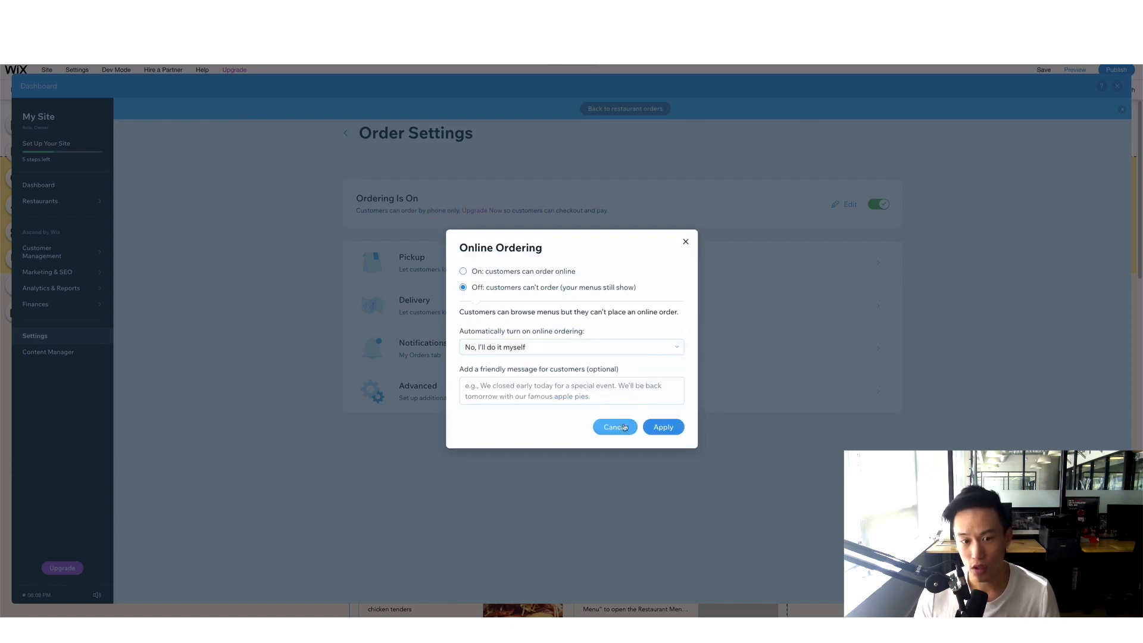
pyautogui.click(565, 393)
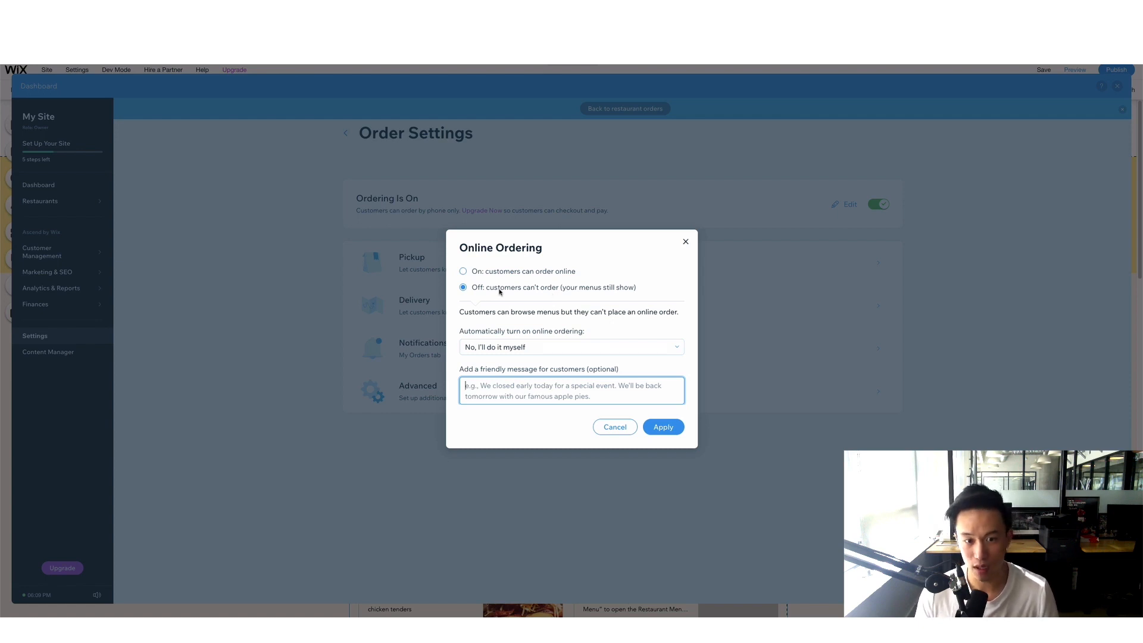
pyautogui.write("Daughter's birthday - out of office :)")
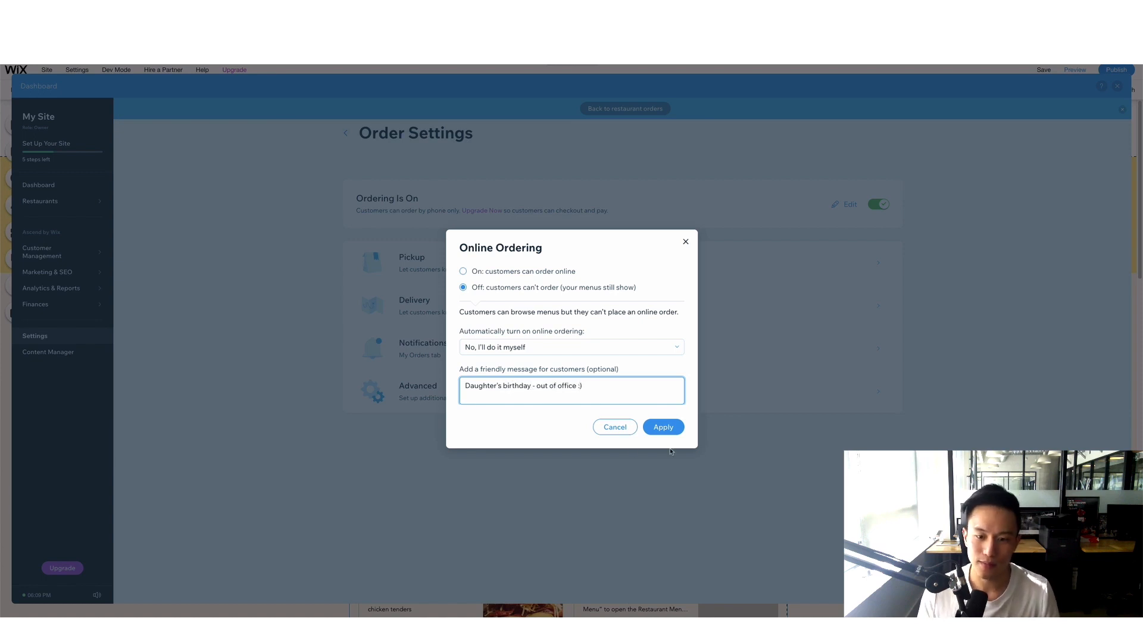
pyautogui.click(662, 427)
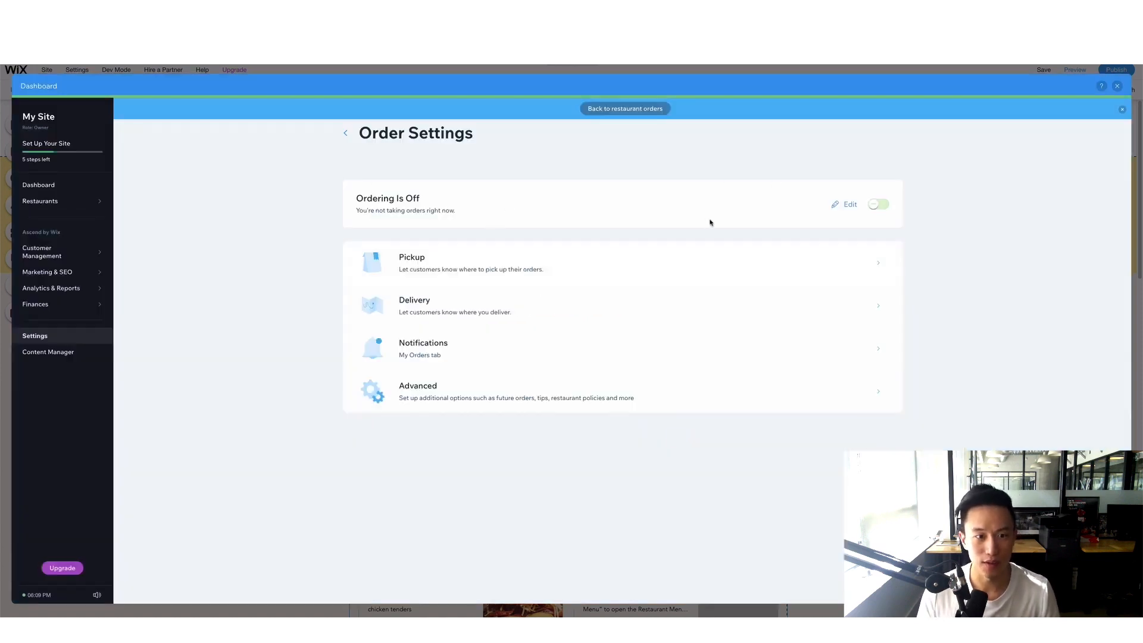
# - Add the business location for pickup using the first suggested street address for "4", and open the opening hours schedule
pyautogui.click(424, 274)
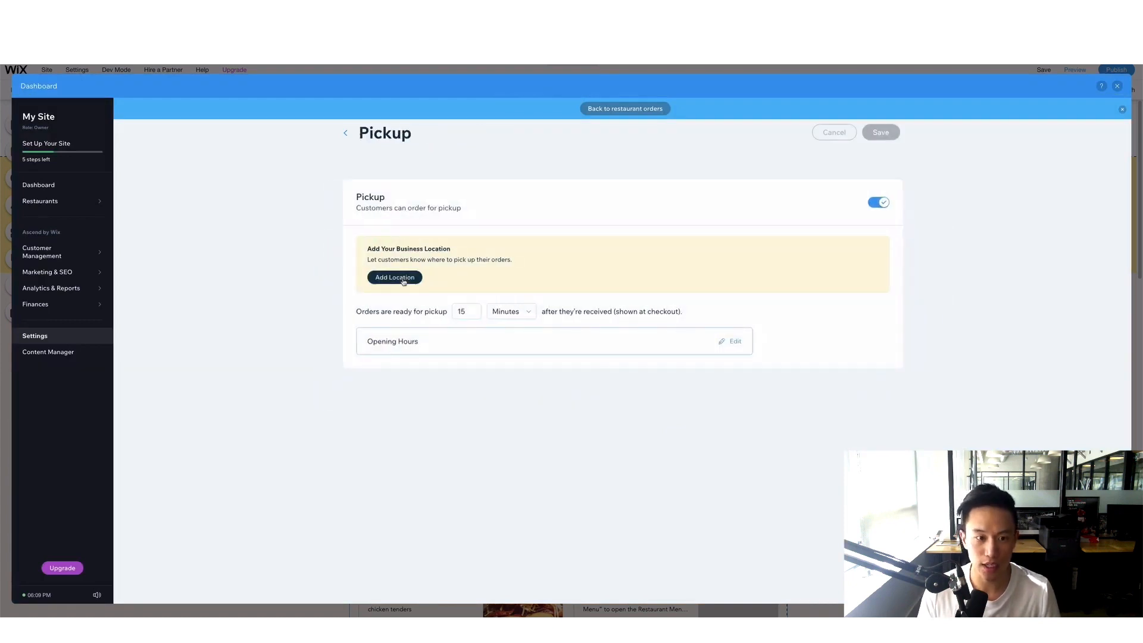
pyautogui.click(400, 278)
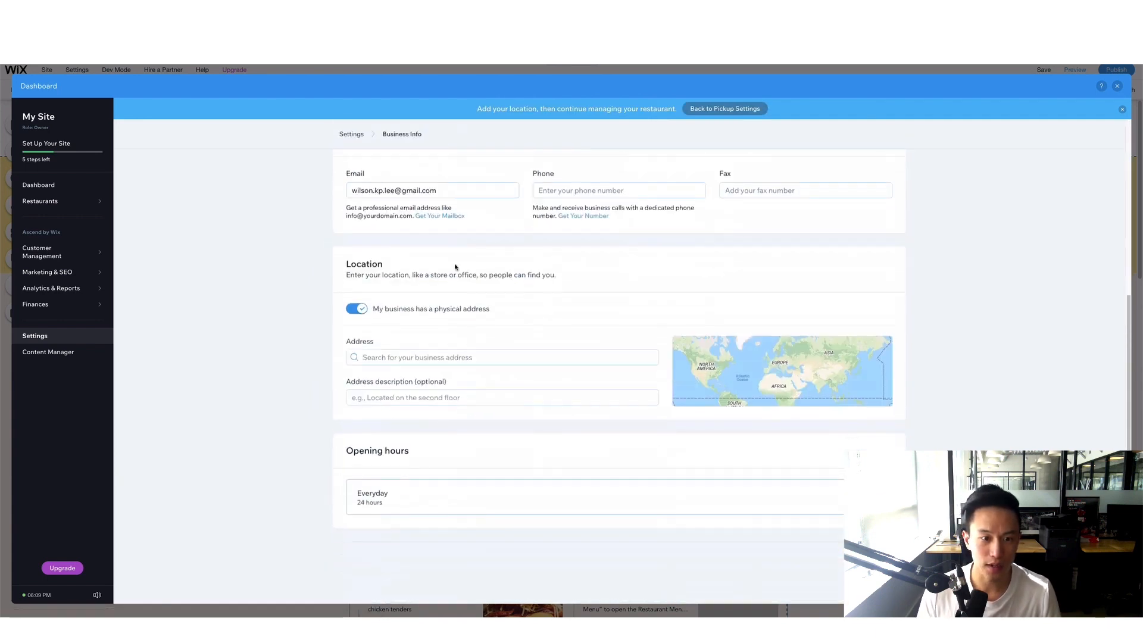
pyautogui.click(417, 357)
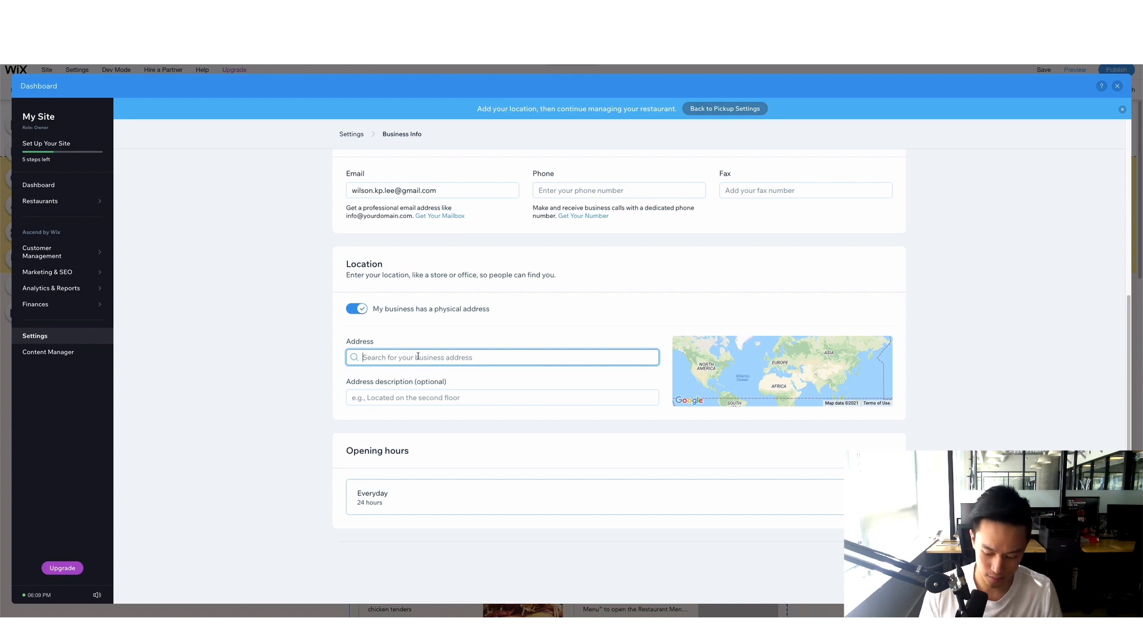
pyautogui.write('4')
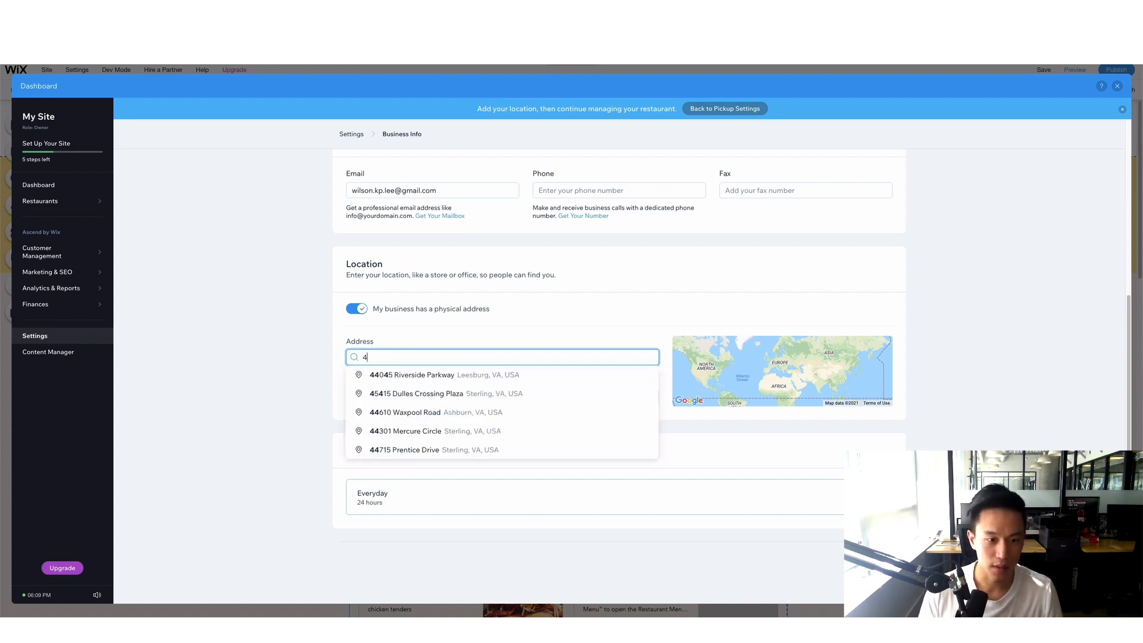
pyautogui.click(444, 375)
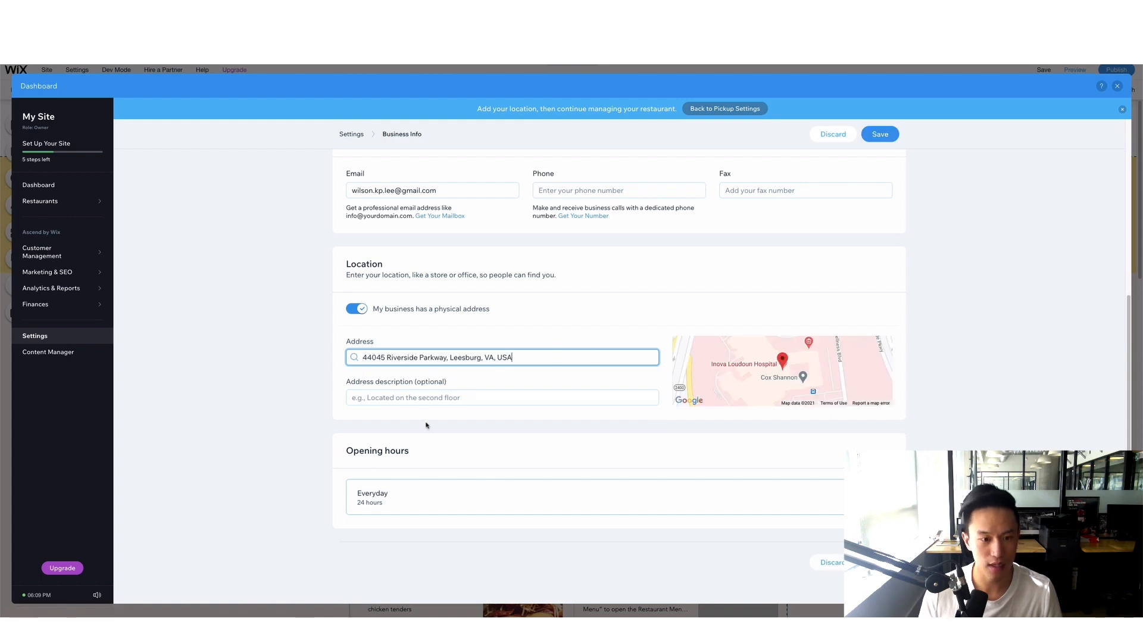
pyautogui.click(582, 505)
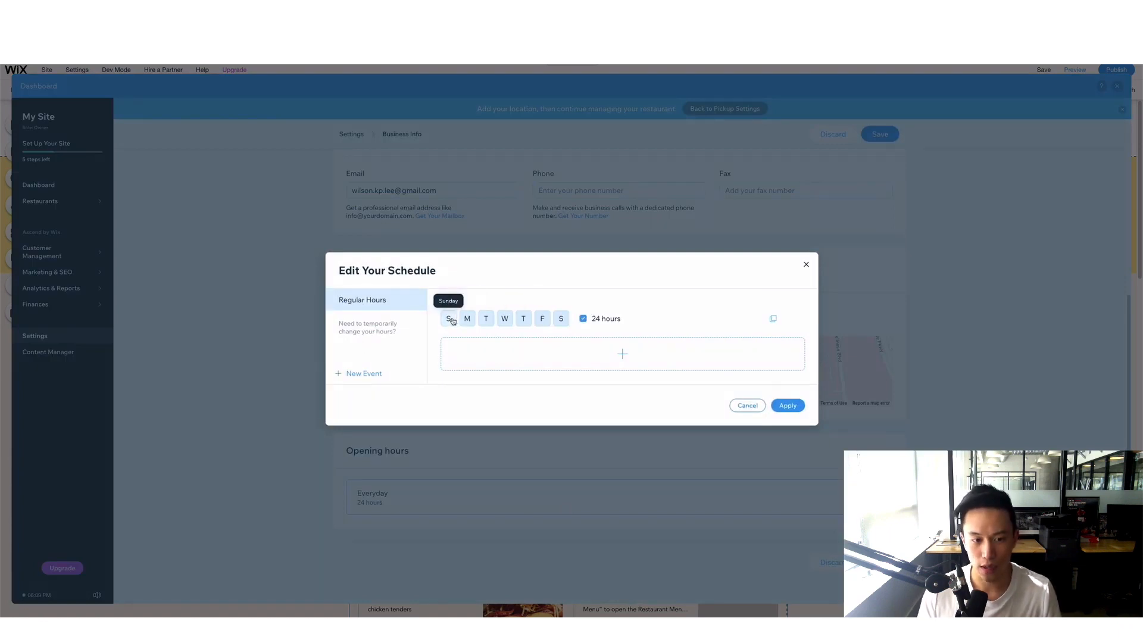
pyautogui.click(468, 319)
pyautogui.click(486, 319)
pyautogui.click(505, 319)
pyautogui.click(523, 320)
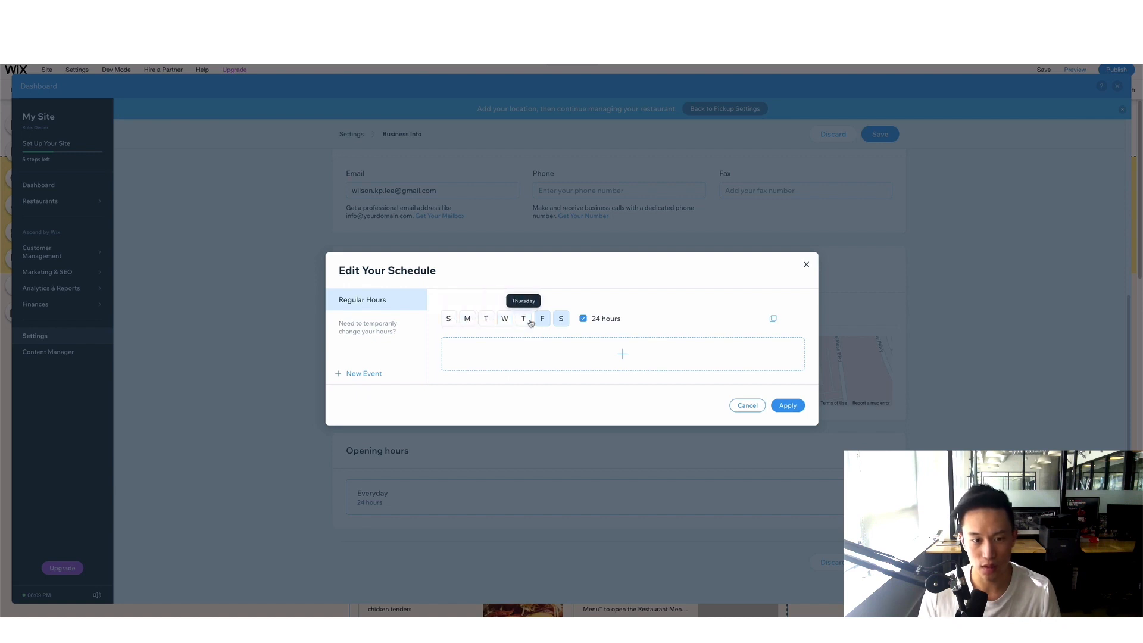
pyautogui.click(542, 320)
pyautogui.click(607, 355)
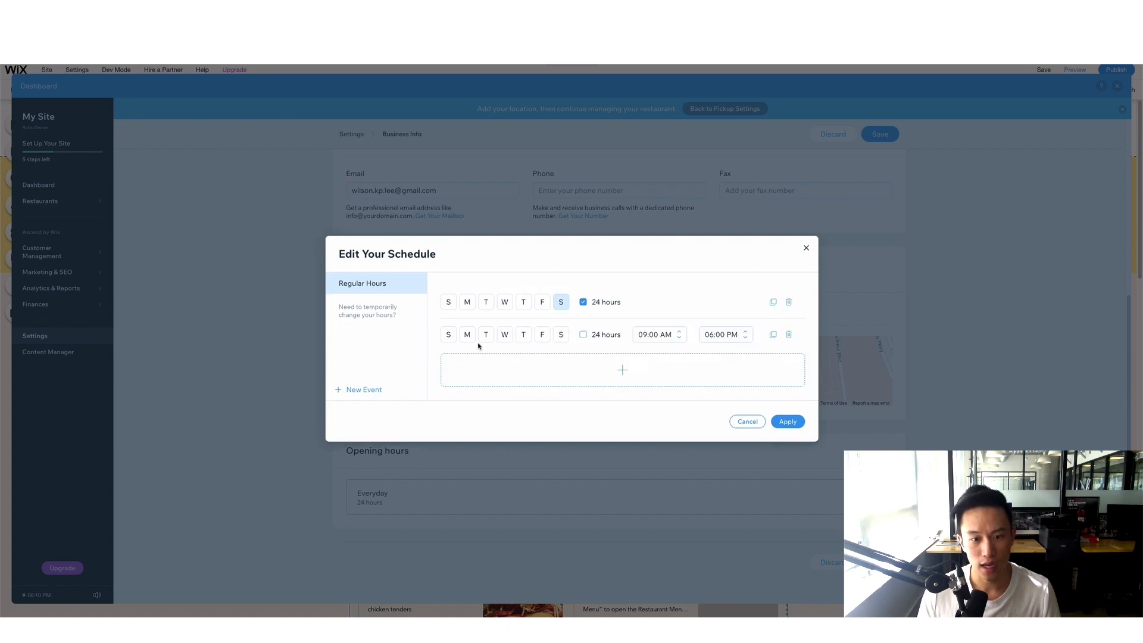
# - Turn off the 24 hours option for the first schedule row and assign that row to every day of the week
pyautogui.click(583, 302)
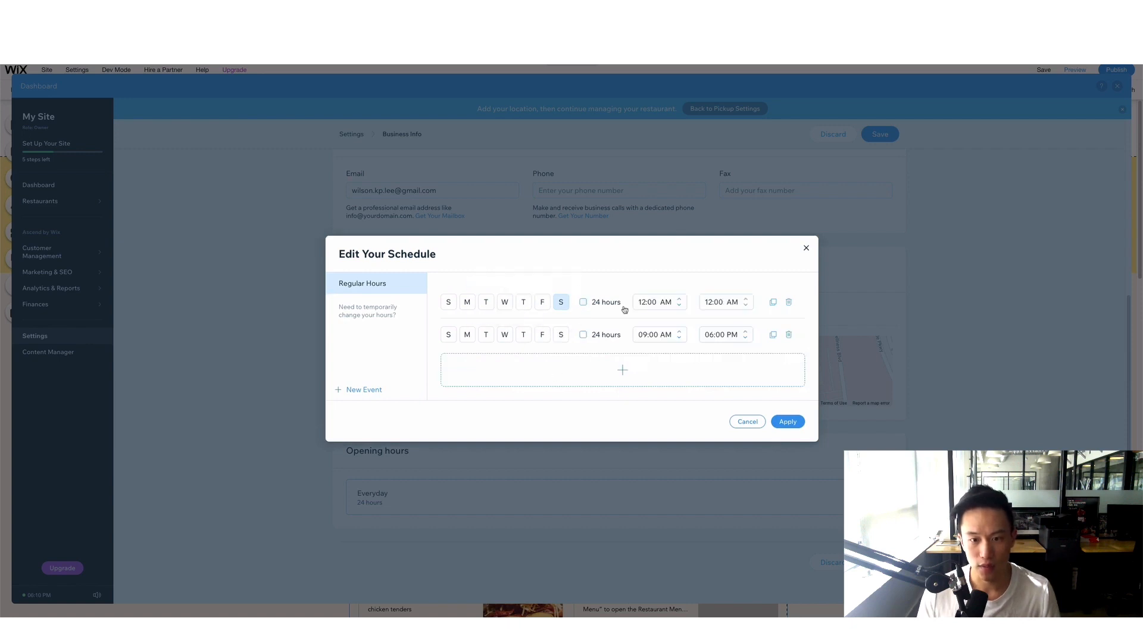
pyautogui.click(448, 302)
pyautogui.click(468, 302)
pyautogui.click(485, 305)
pyautogui.click(506, 304)
pyautogui.click(523, 302)
pyautogui.click(542, 303)
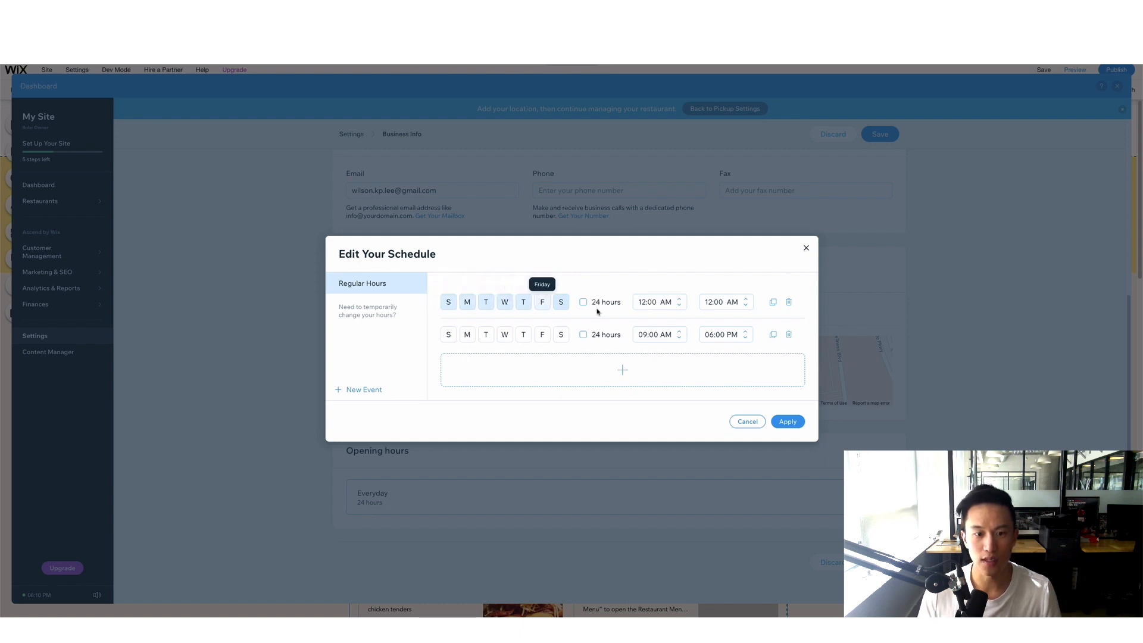
# - Set the daily opening hours to 10:00 AM - 09:00 PM, delete the extra hours row and apply the schedule
pyautogui.click(649, 302)
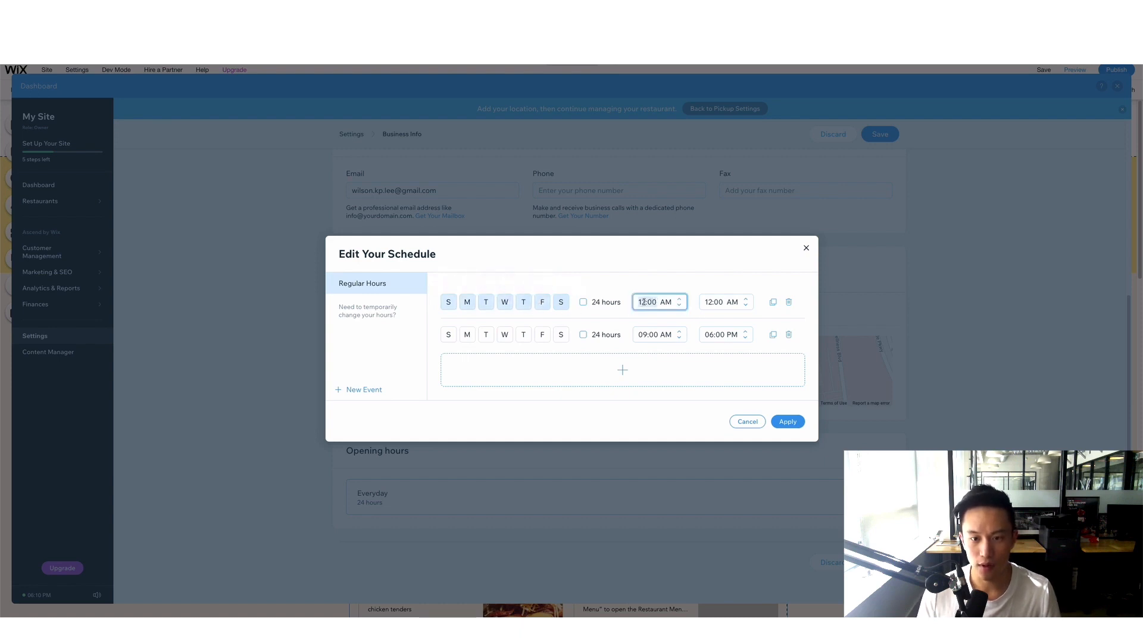
pyautogui.press('BackSpace')
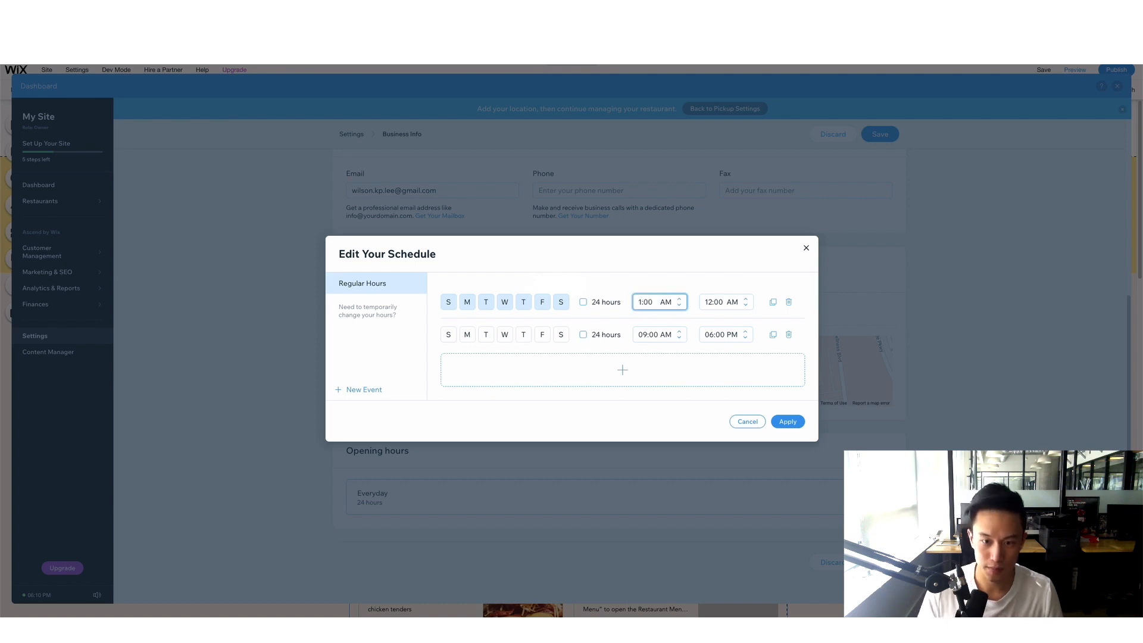
pyautogui.click(702, 303)
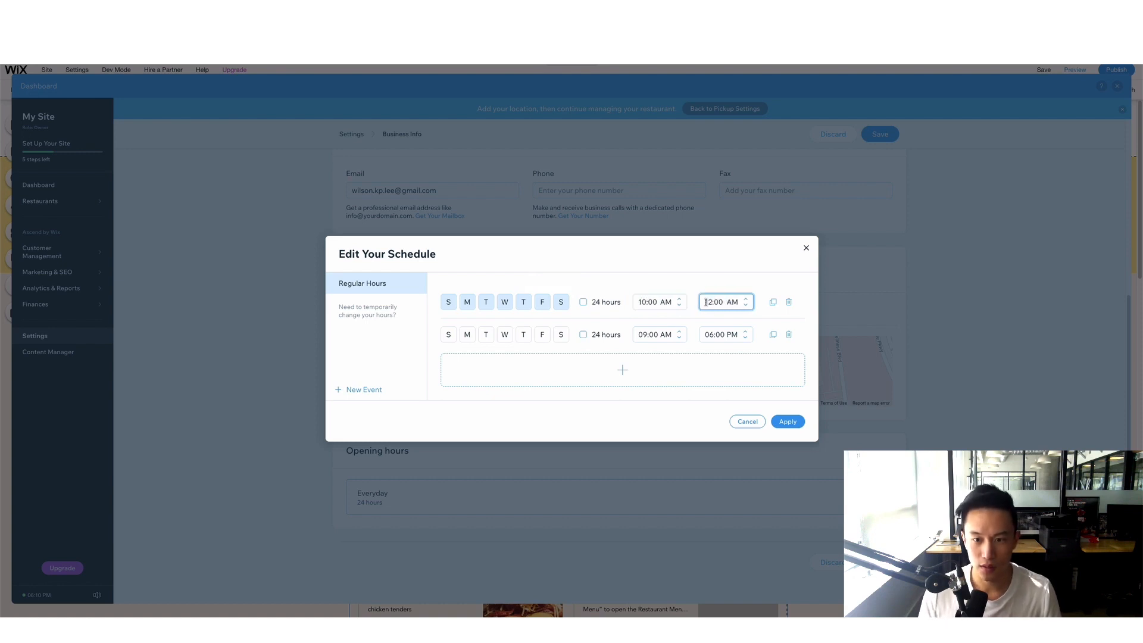
pyautogui.write('9:00 PM')
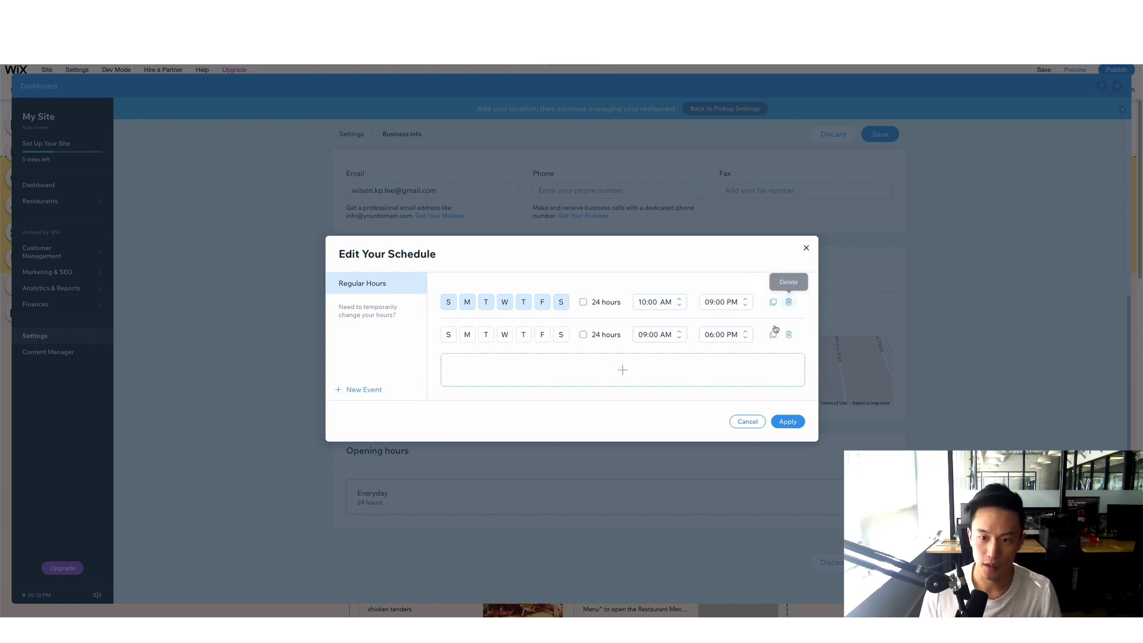
pyautogui.click(790, 336)
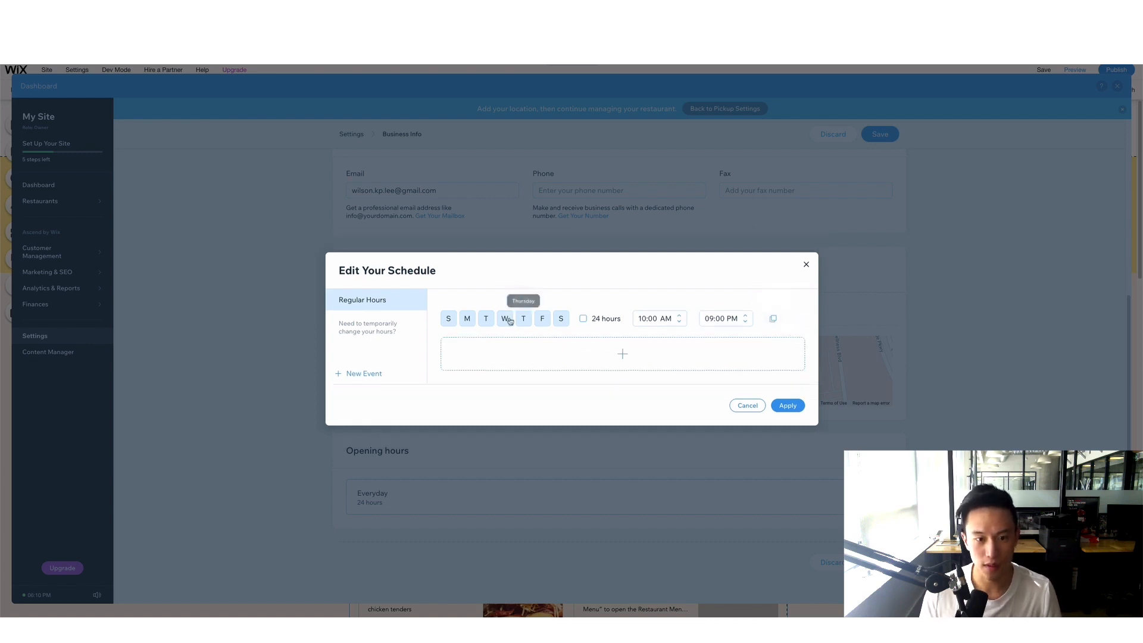
pyautogui.click(799, 411)
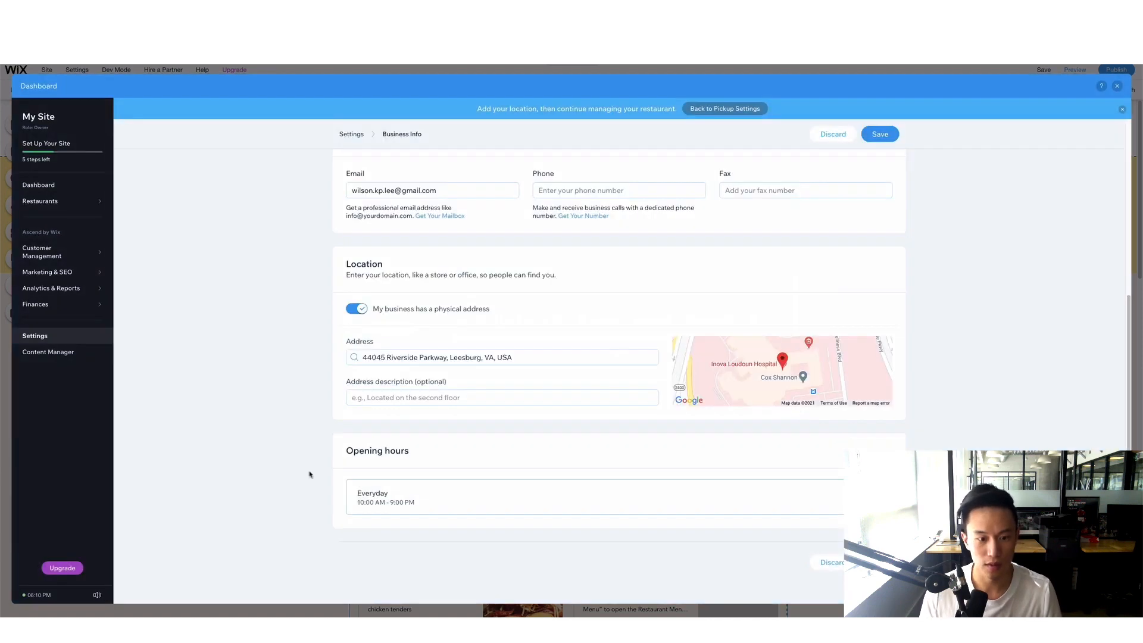
# - Enter Wilson's Wings as the business name and save the business info
pyautogui.scroll(3, 309, 411)
pyautogui.scroll(3, 319, 412)
pyautogui.scroll(-6, 477, 417)
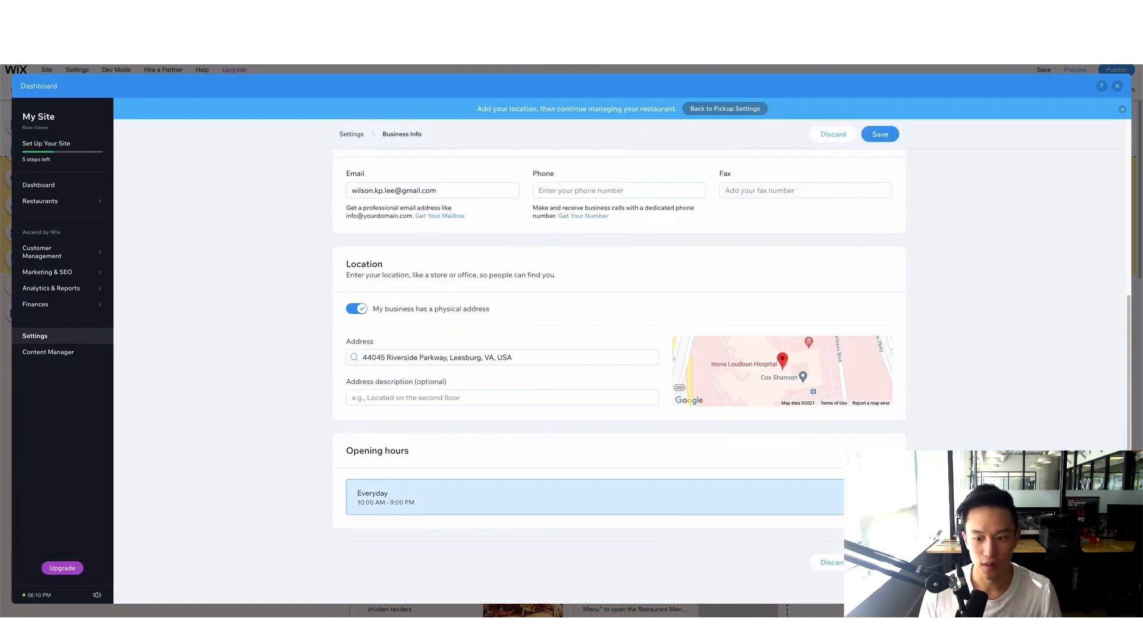
pyautogui.scroll(4, 653, 490)
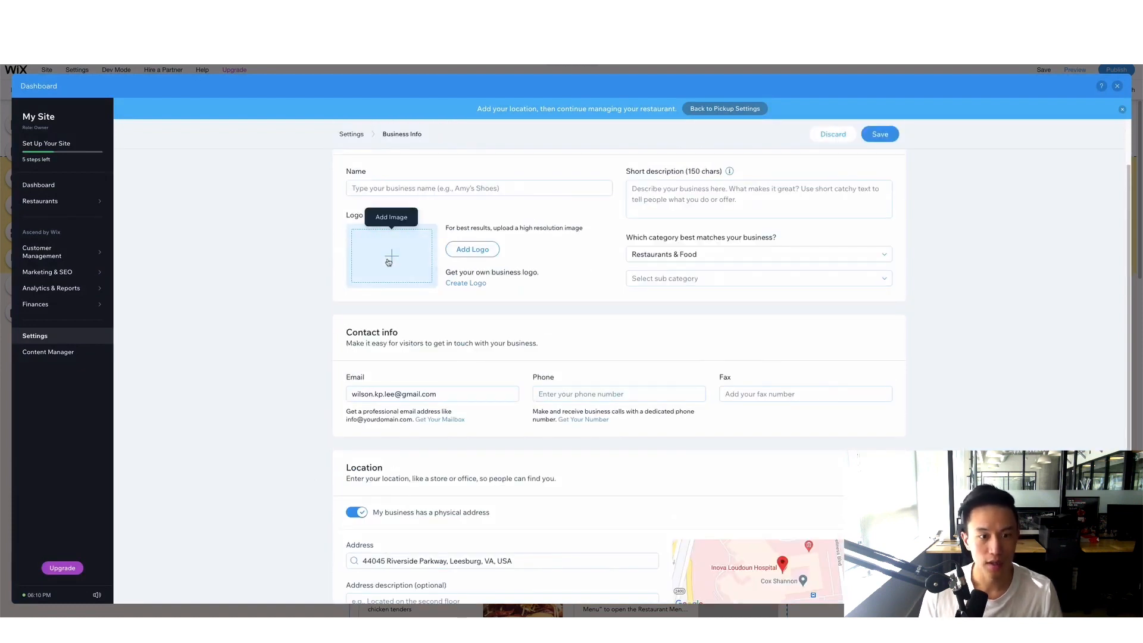
pyautogui.click(448, 188)
pyautogui.write("Wilson's Wings")
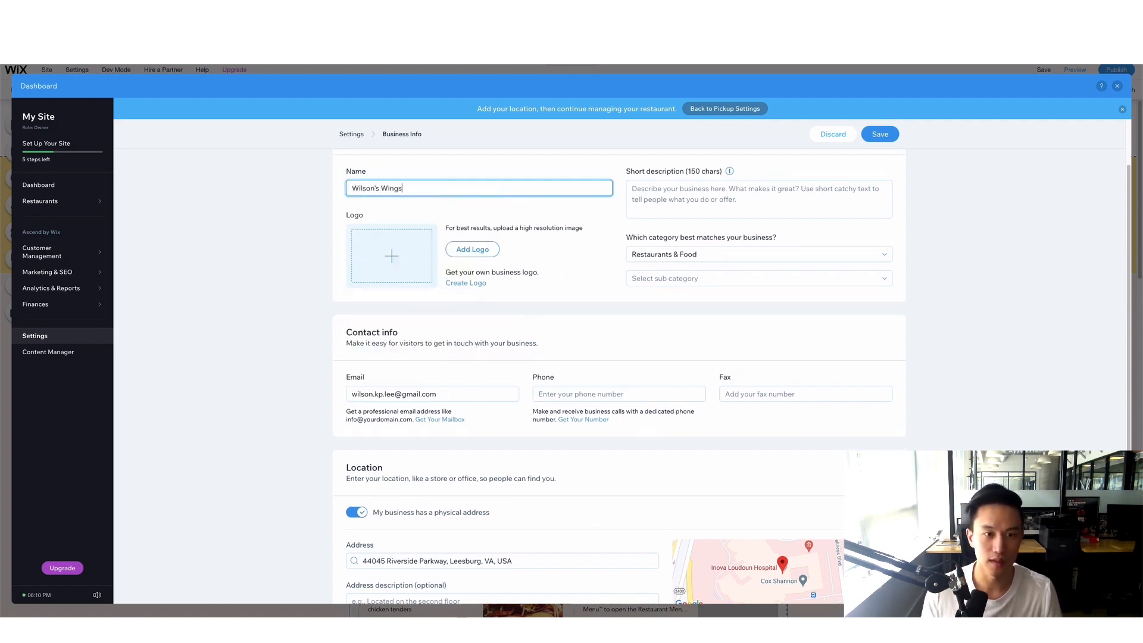
pyautogui.scroll(-3, 710, 313)
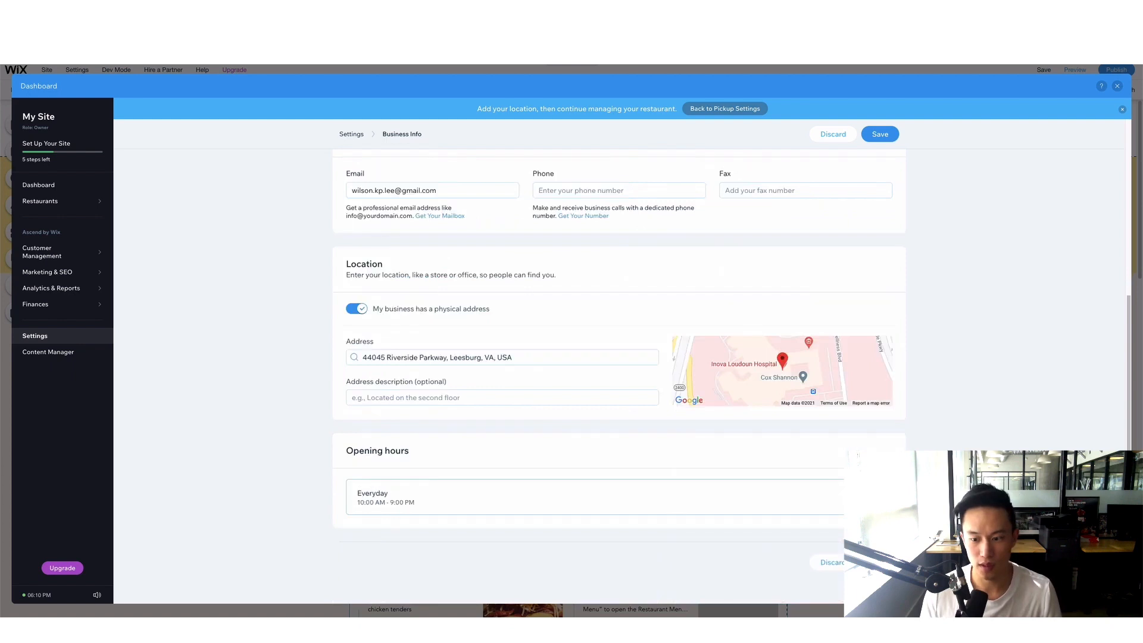
pyautogui.click(879, 134)
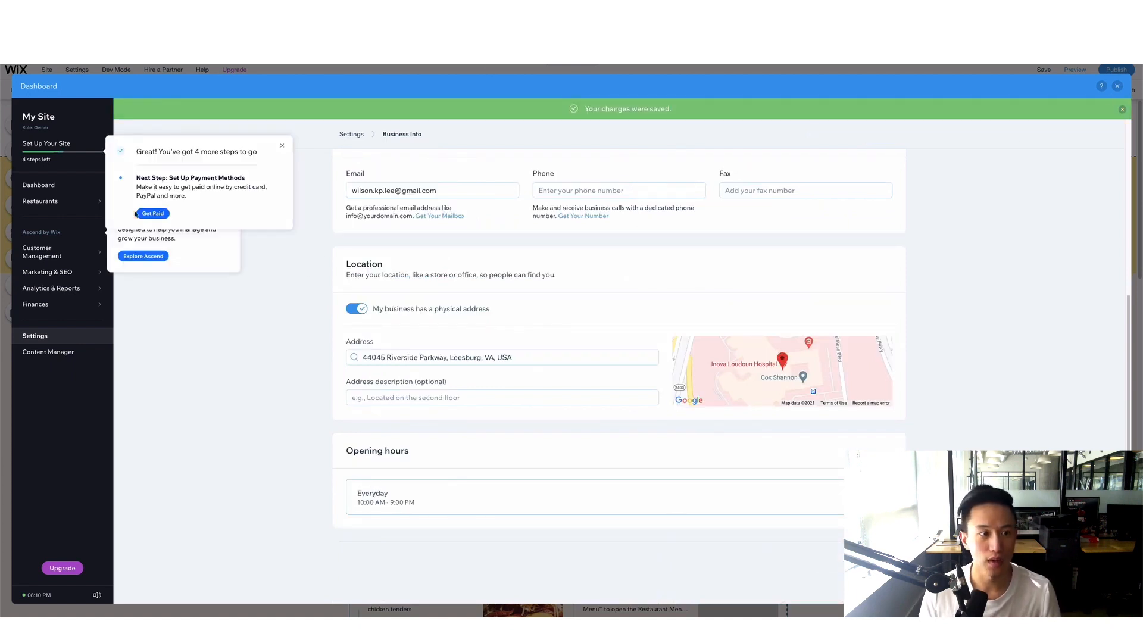
# - Return to the Pickup settings, set orders to be ready 30 minutes after they're received, and save
pyautogui.scroll(4, 833, 179)
pyautogui.click(742, 111)
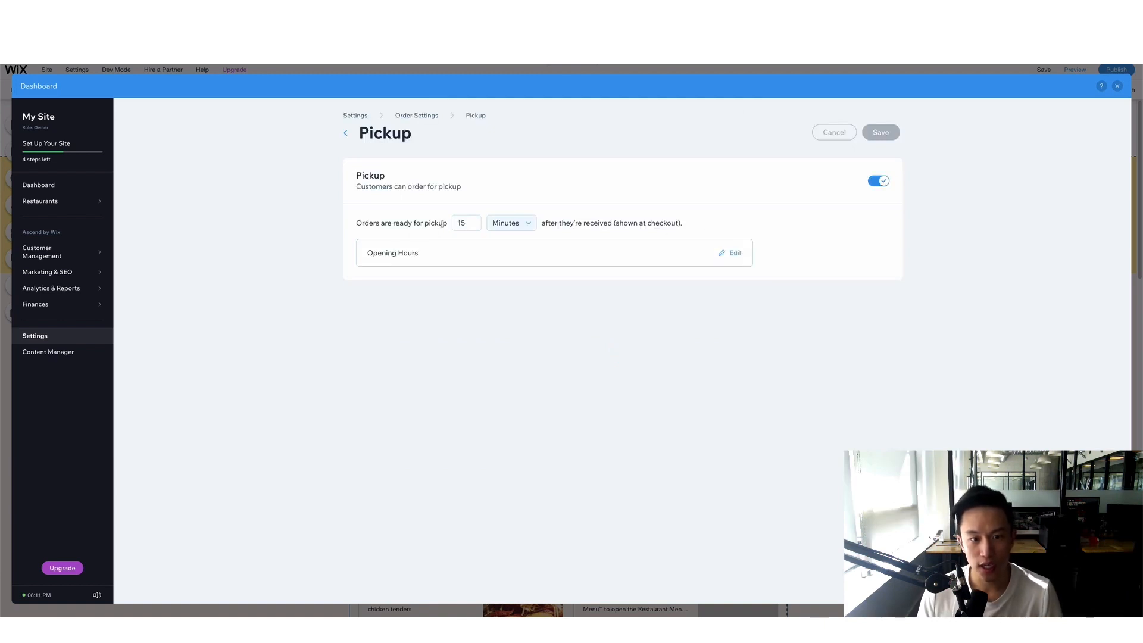
pyautogui.click(473, 222)
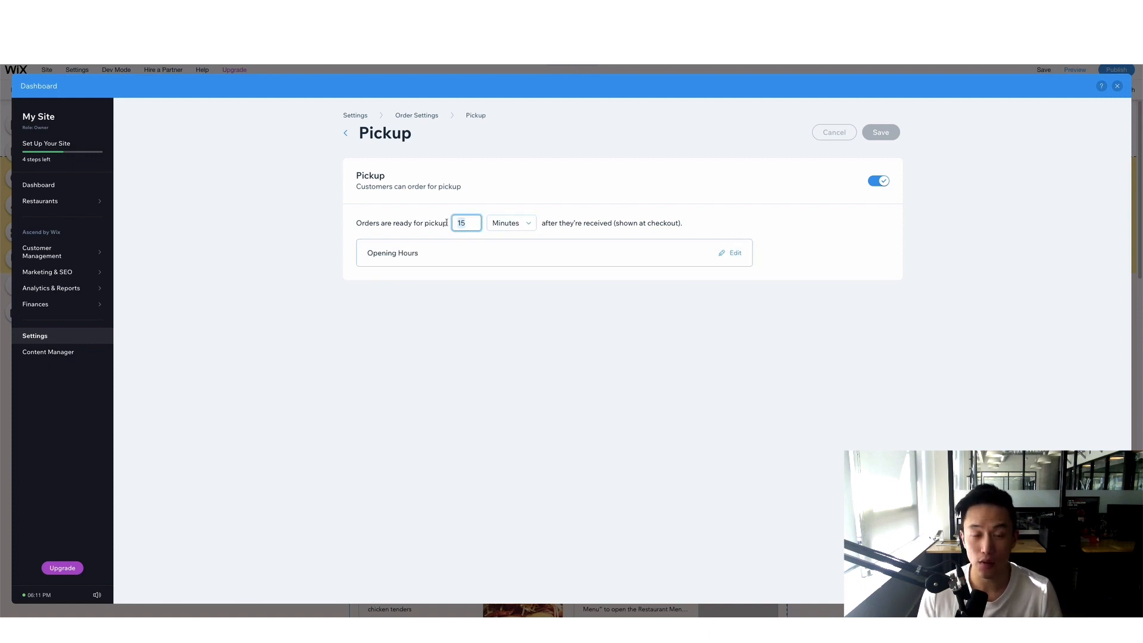
pyautogui.press('BackSpace')
pyautogui.press('BackSpace')
pyautogui.write('30')
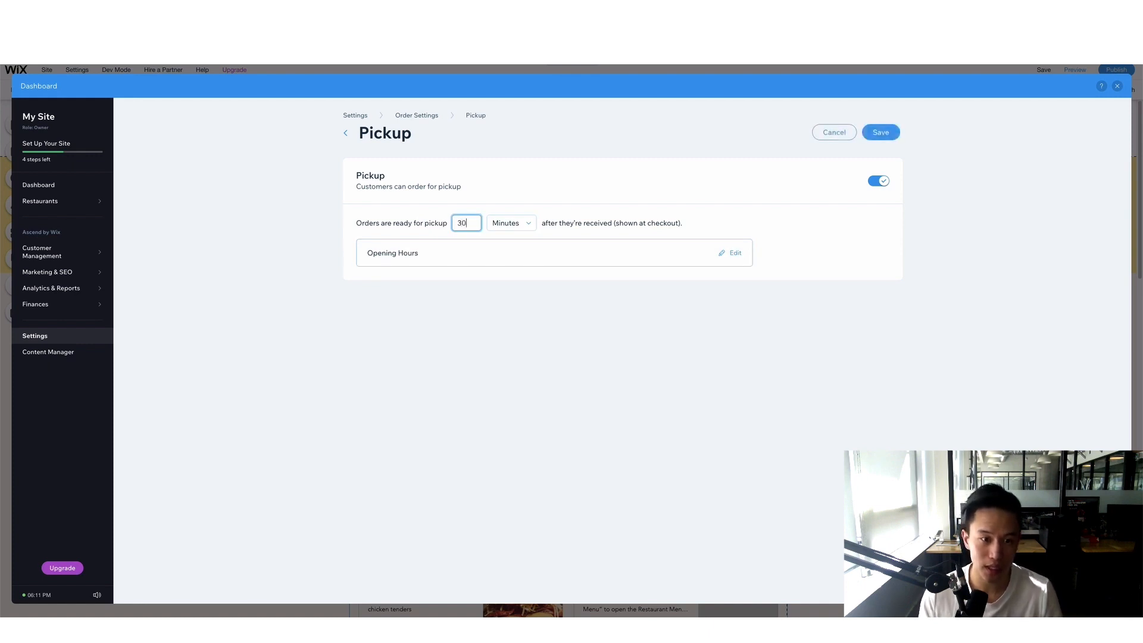
pyautogui.click(510, 226)
pyautogui.click(512, 228)
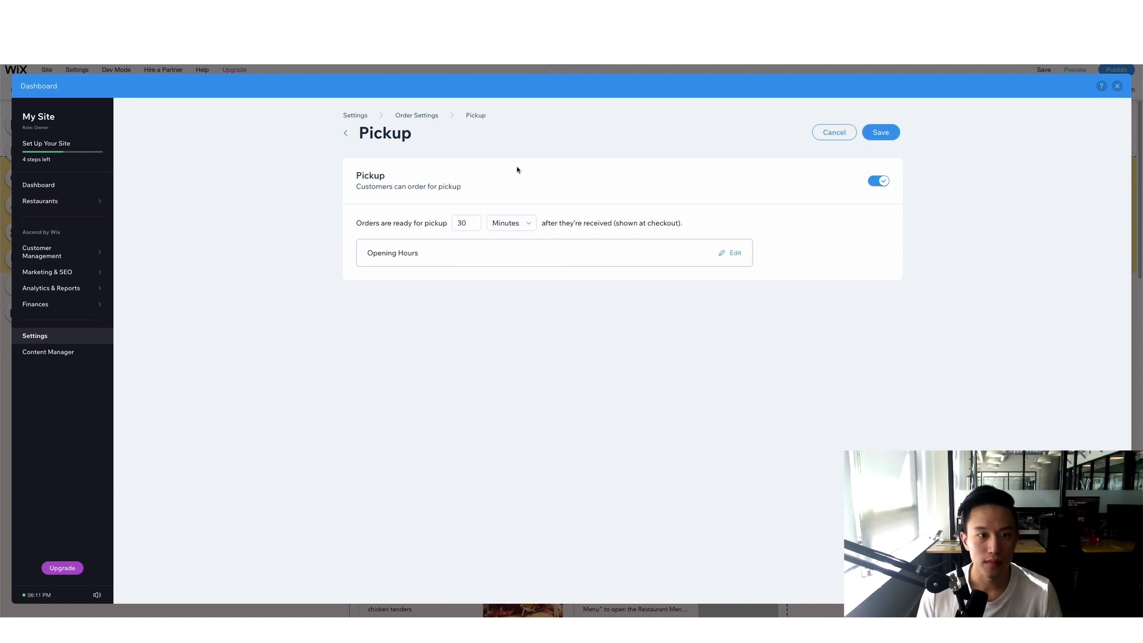
pyautogui.click(881, 132)
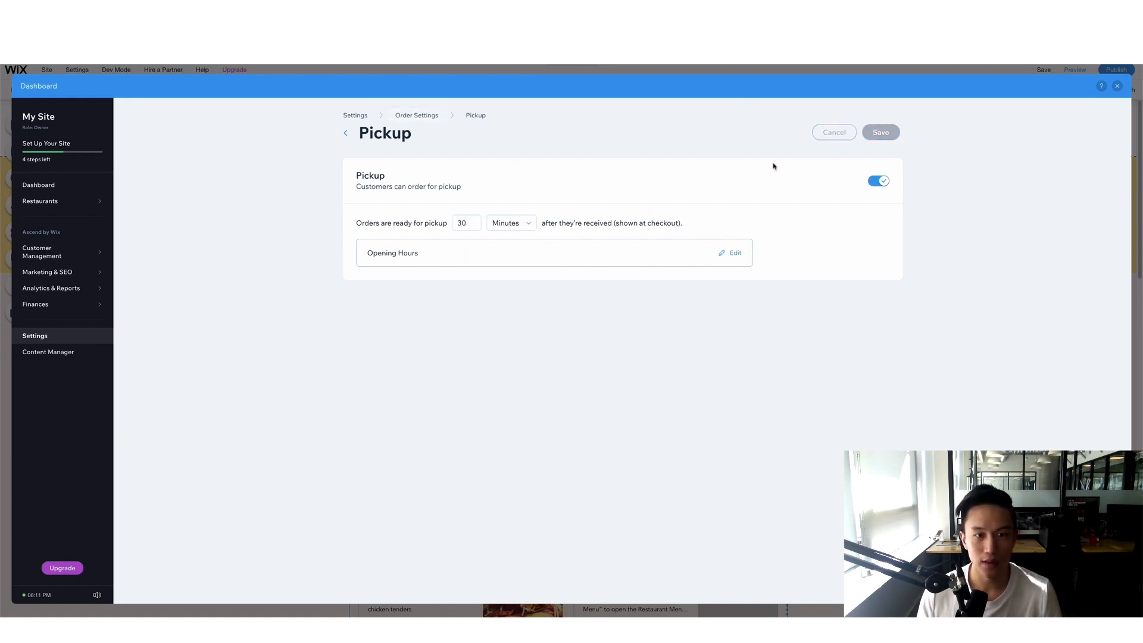
# - Add a new delivery area with a $50 minimum order, a $10 delivery charge and a maximum delivery time of 45 minutes
pyautogui.click(437, 116)
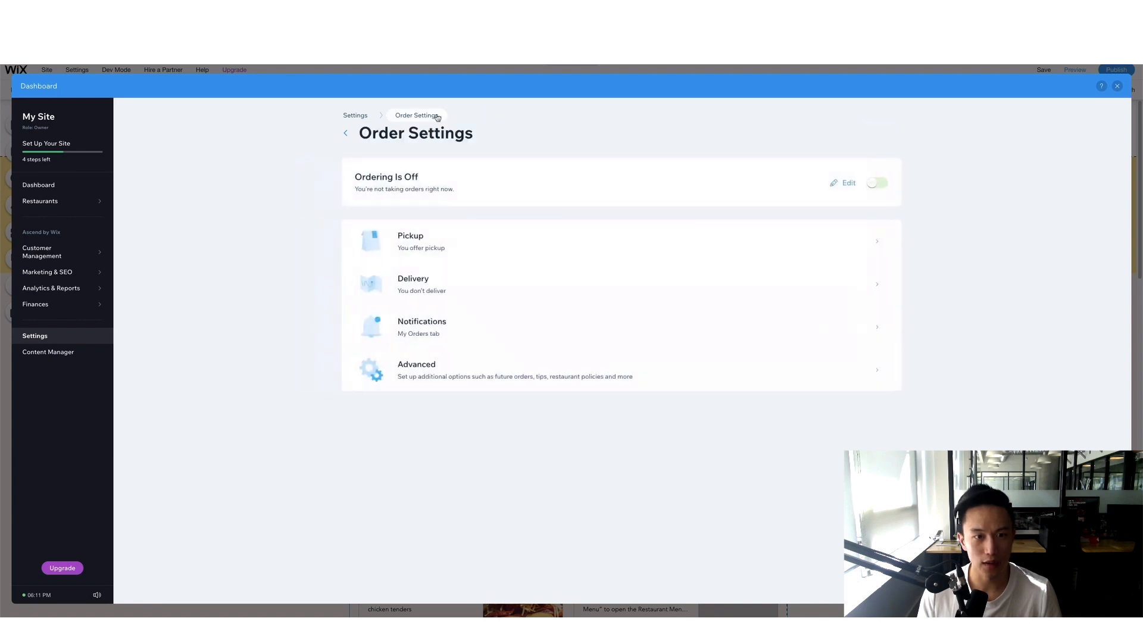
pyautogui.click(439, 272)
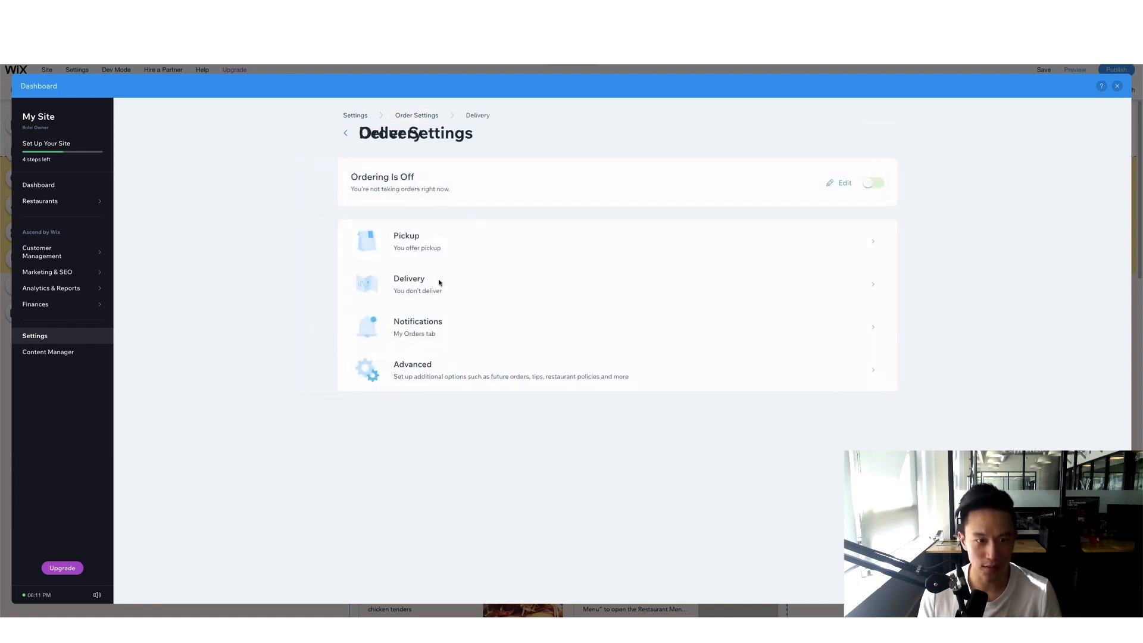
pyautogui.click(874, 135)
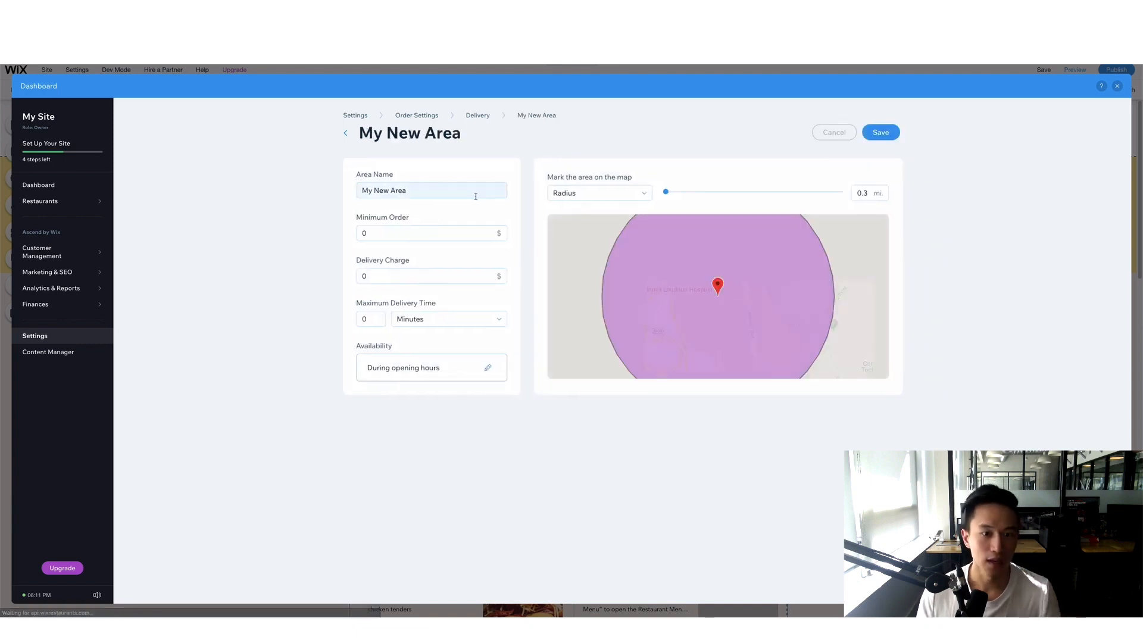
pyautogui.click(477, 196)
pyautogui.click(408, 233)
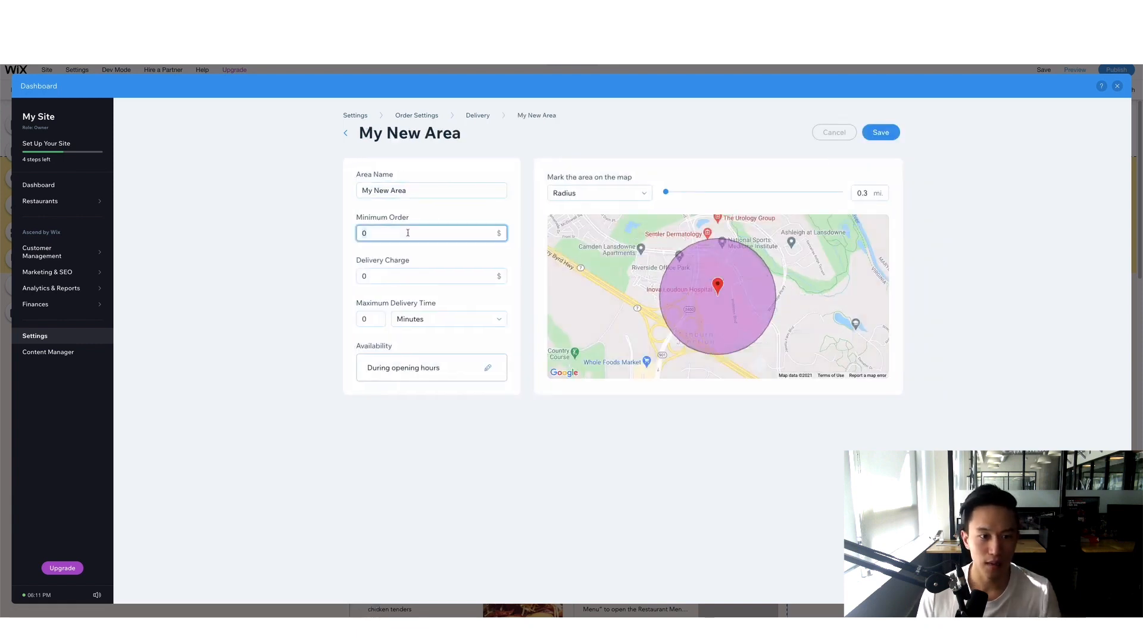
pyautogui.write('50')
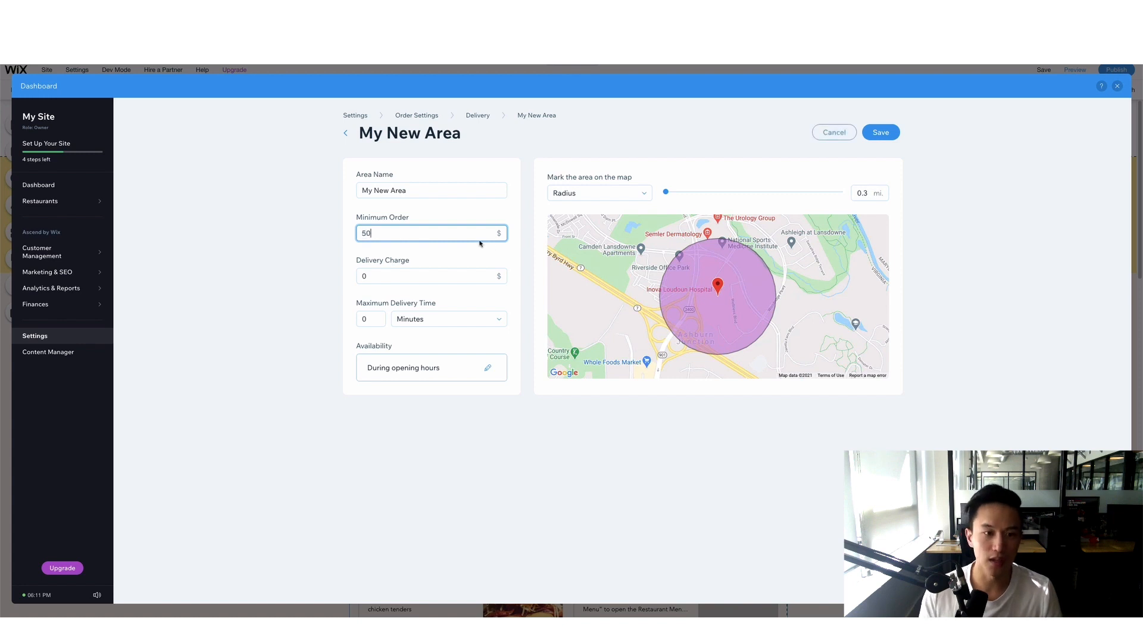
pyautogui.click(449, 276)
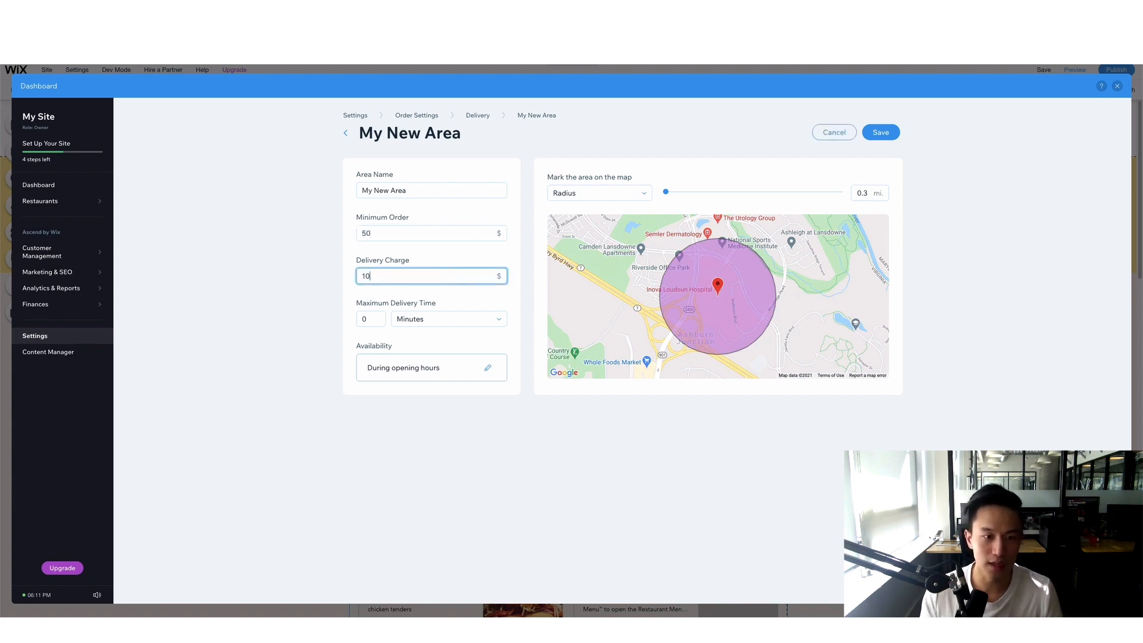
pyautogui.click(369, 316)
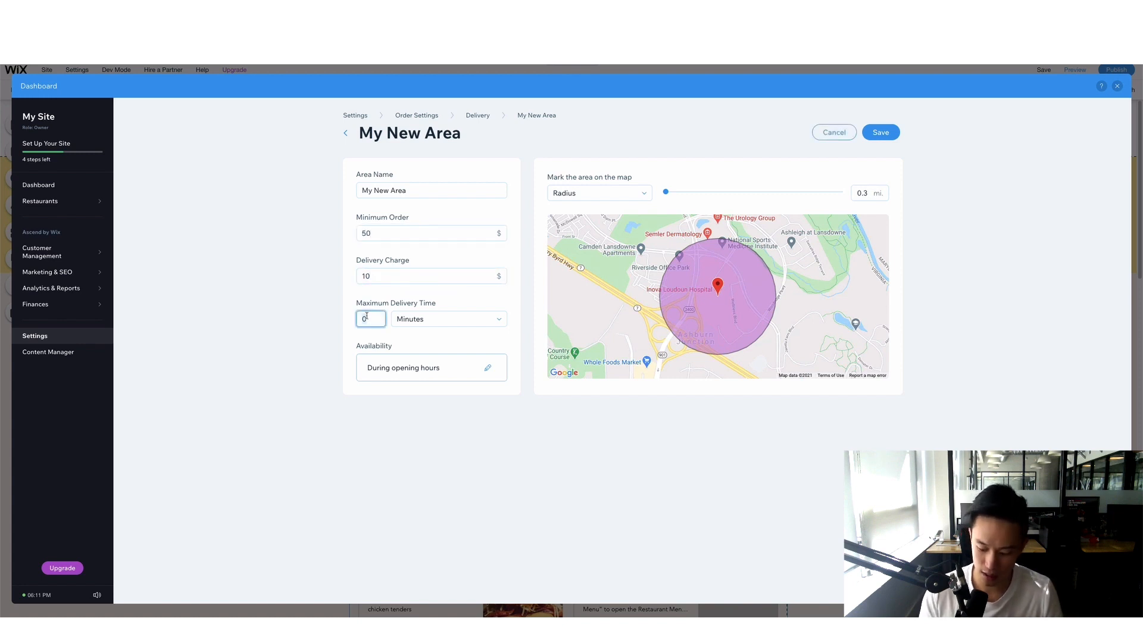
pyautogui.write('45')
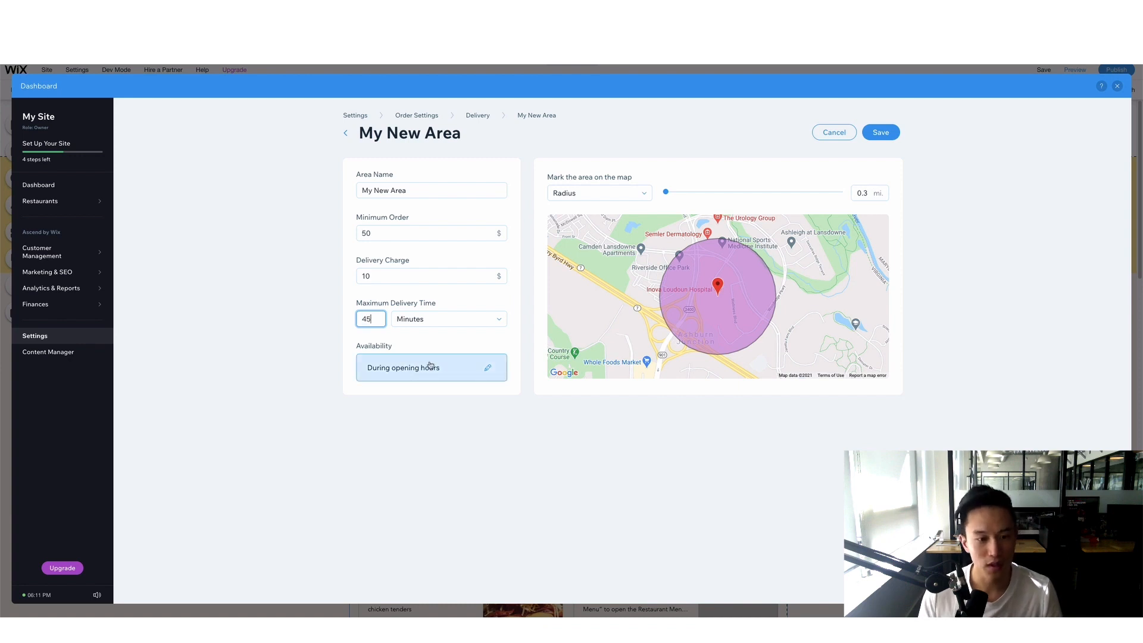
# - Set the delivery area's radius to 5 mi and save the area
pyautogui.click(667, 192)
pyautogui.moveTo(669, 195); pyautogui.dragTo(667, 196)
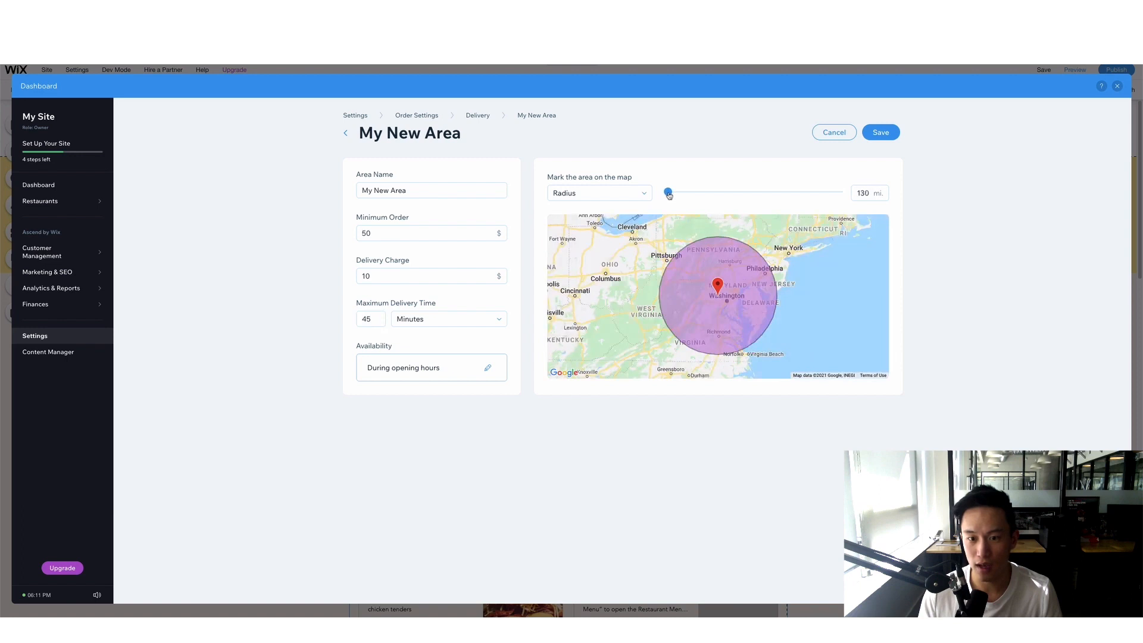
pyautogui.doubleClick(862, 193)
pyautogui.write('5')
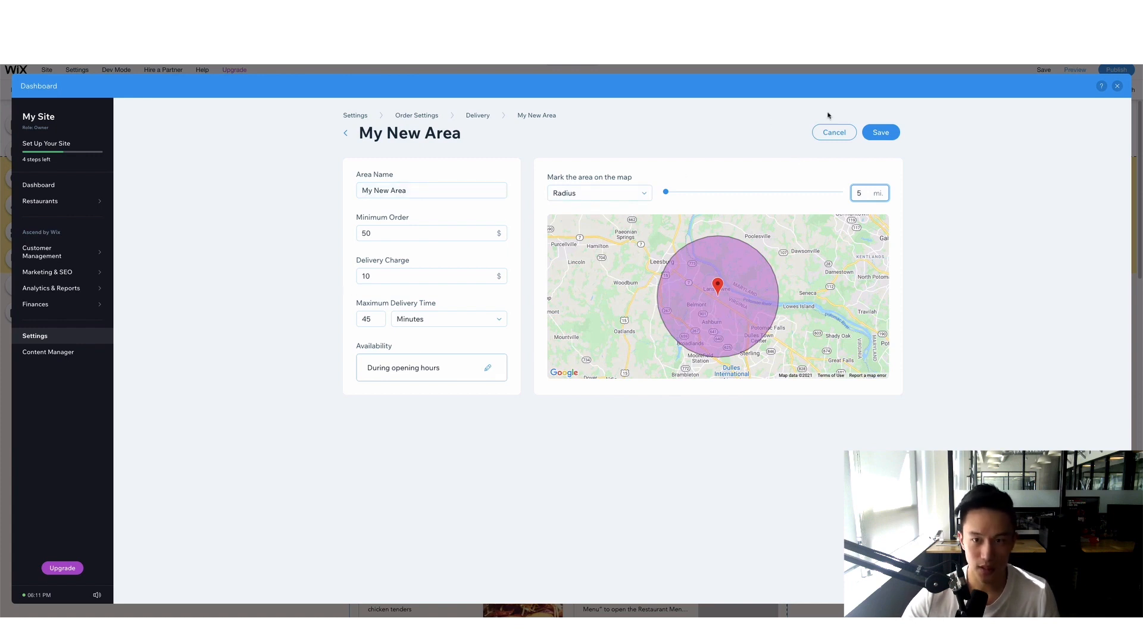
pyautogui.click(883, 138)
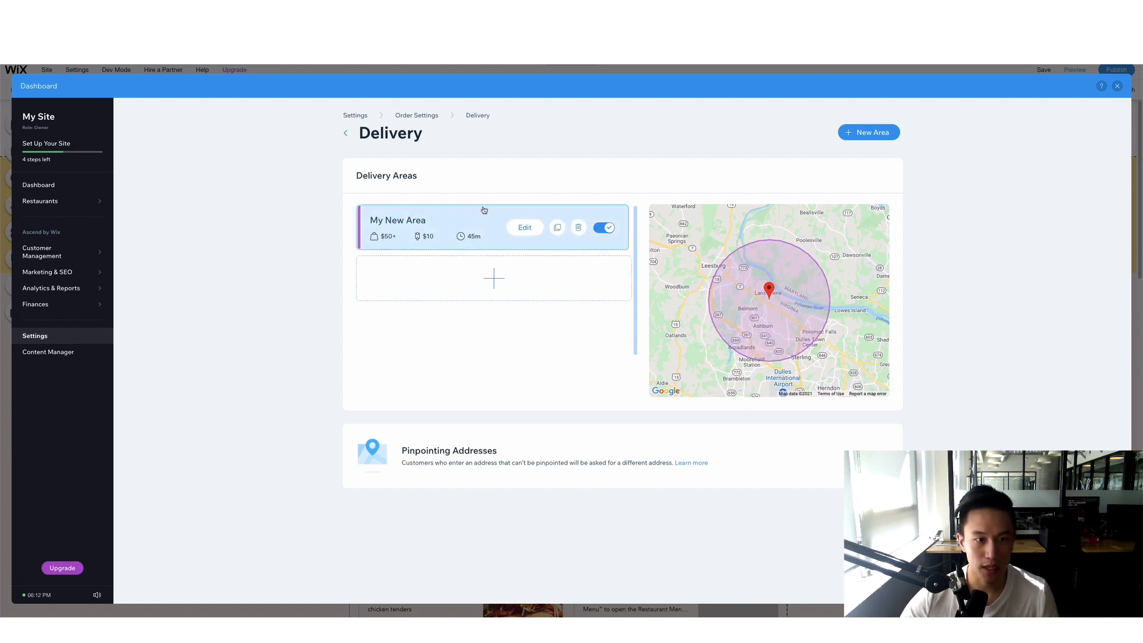
# - Review the order notification settings, then return to Order Settings
pyautogui.click(415, 116)
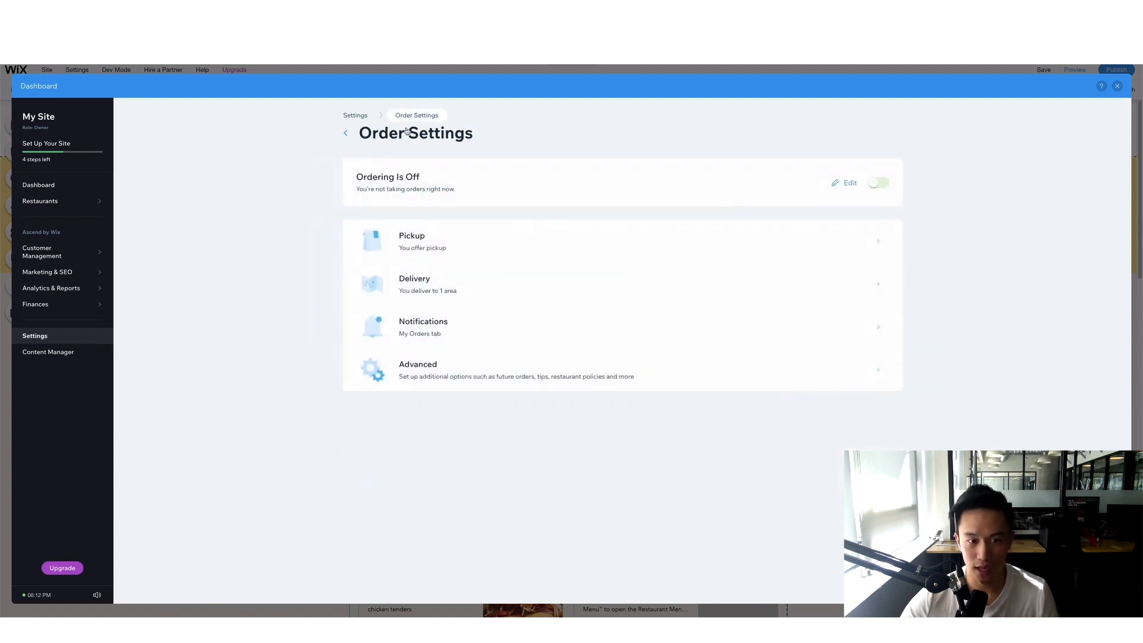
pyautogui.click(428, 330)
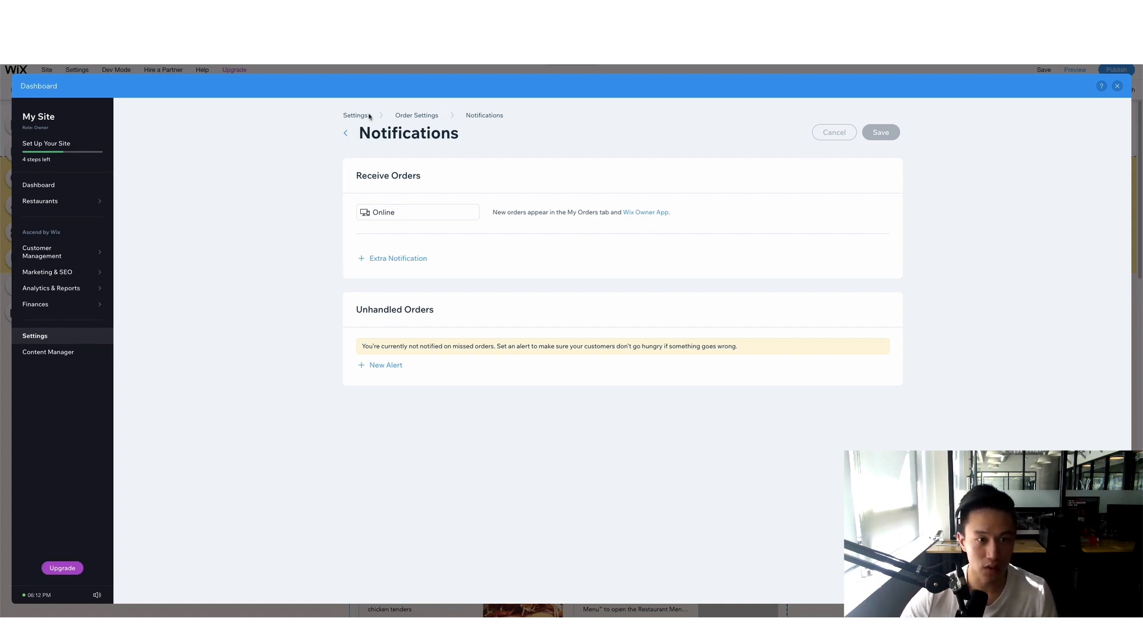
pyautogui.click(417, 115)
# - Turn on Future Orders in the advanced order settings and save the change
pyautogui.click(433, 384)
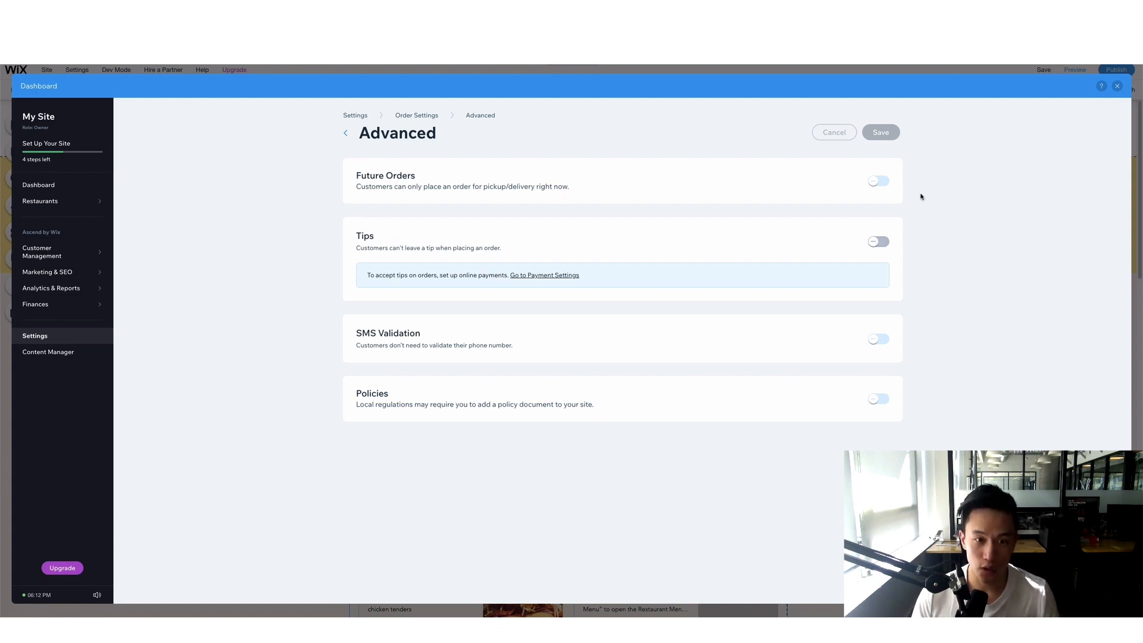
pyautogui.click(880, 187)
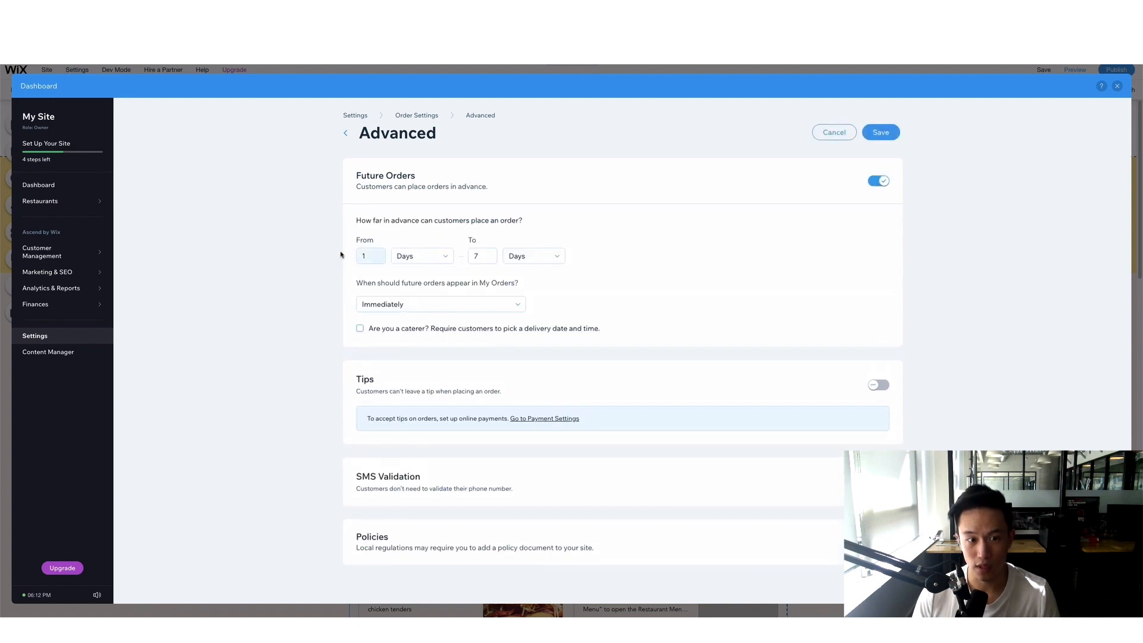
pyautogui.click(369, 257)
pyautogui.moveTo(369, 257); pyautogui.dragTo(355, 257)
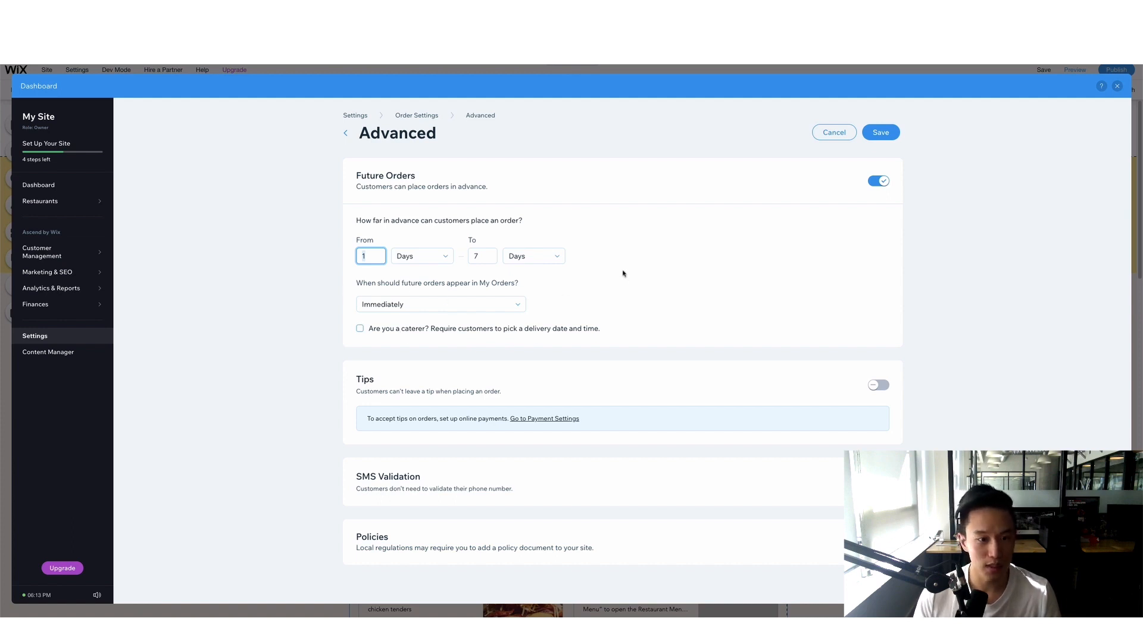
pyautogui.click(737, 272)
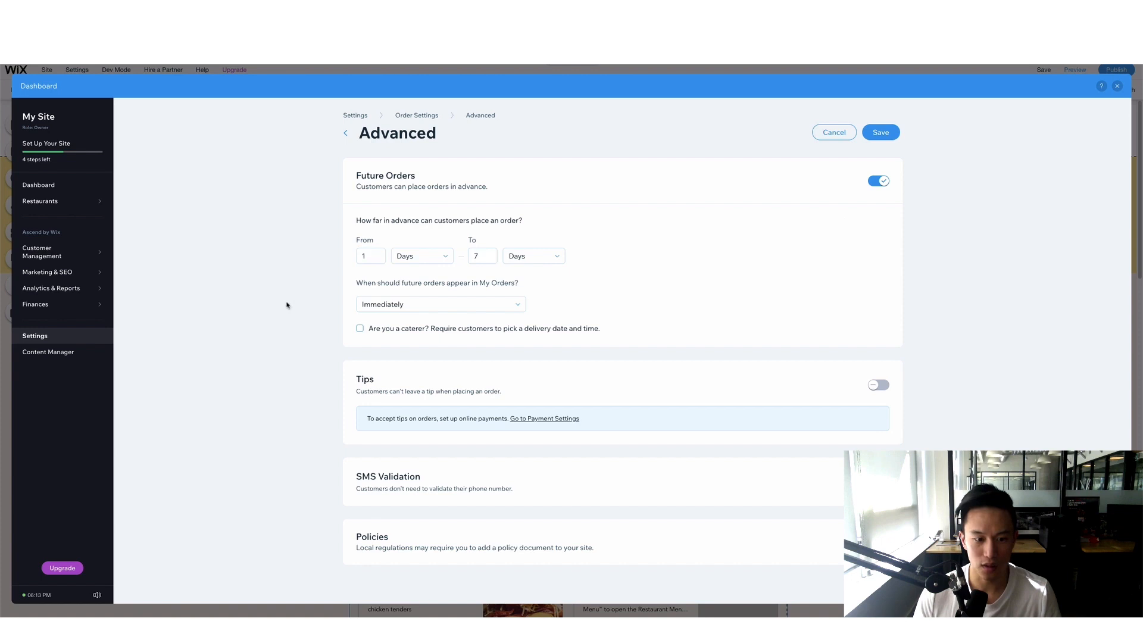
pyautogui.click(405, 116)
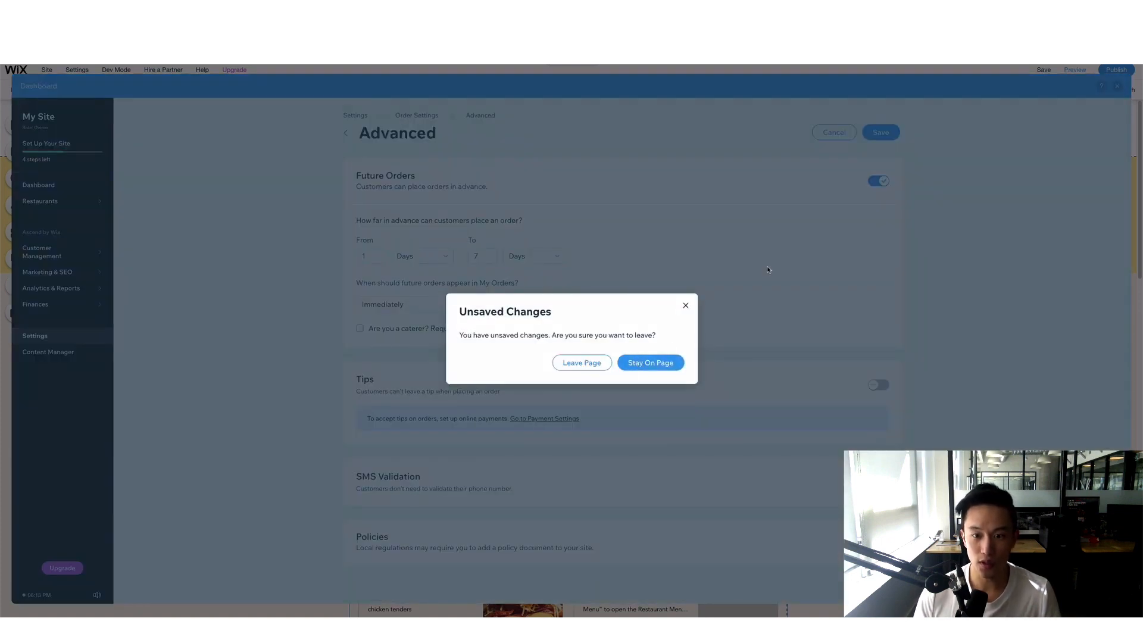
pyautogui.click(685, 306)
pyautogui.click(869, 138)
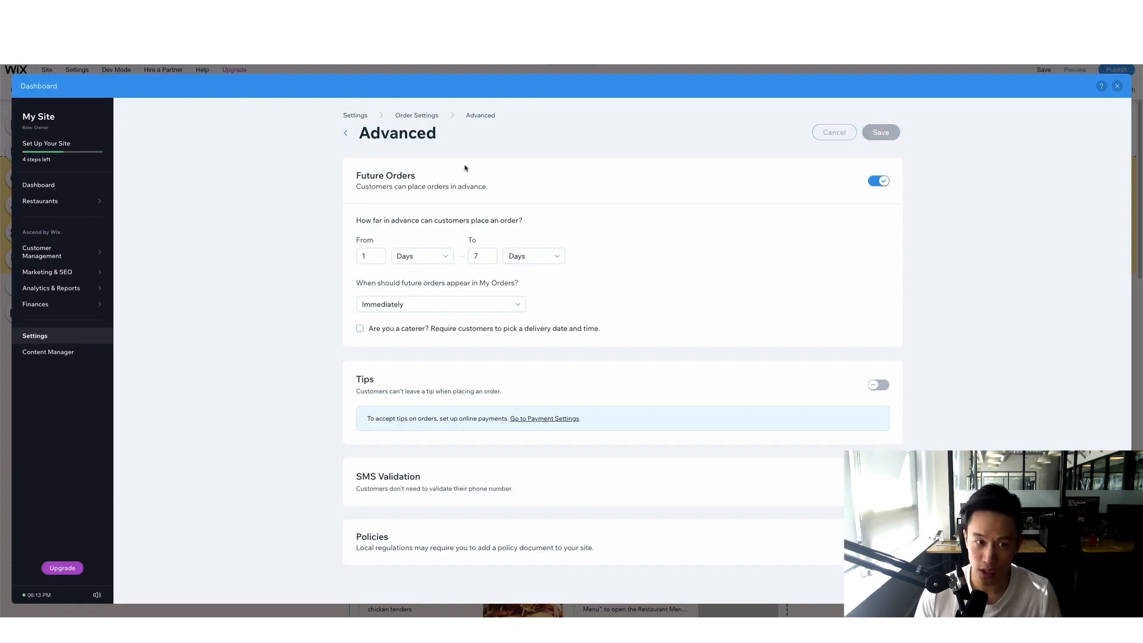
# - Close the dashboard and look over the Order Online page in the editor
pyautogui.click(420, 120)
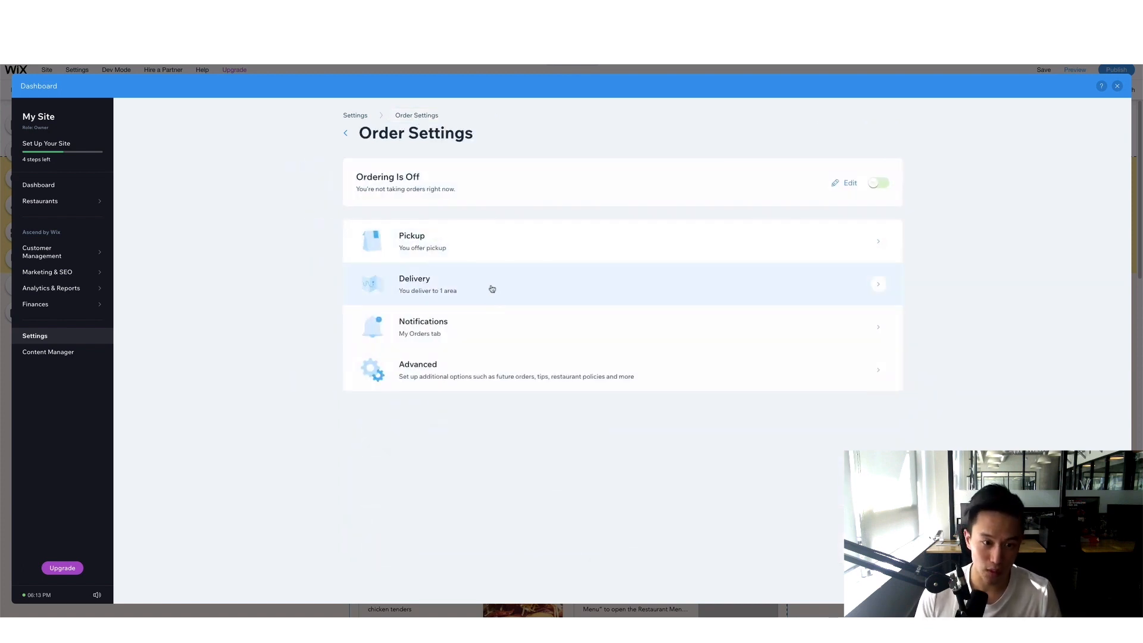
pyautogui.press('Escape')
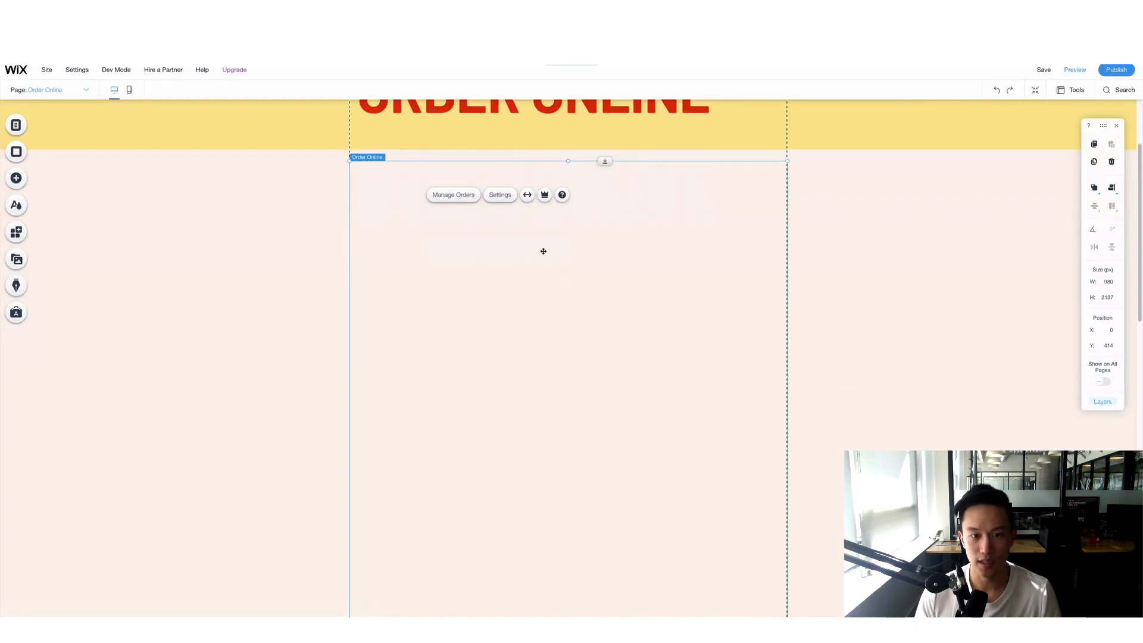
pyautogui.scroll(-3, 512, 312)
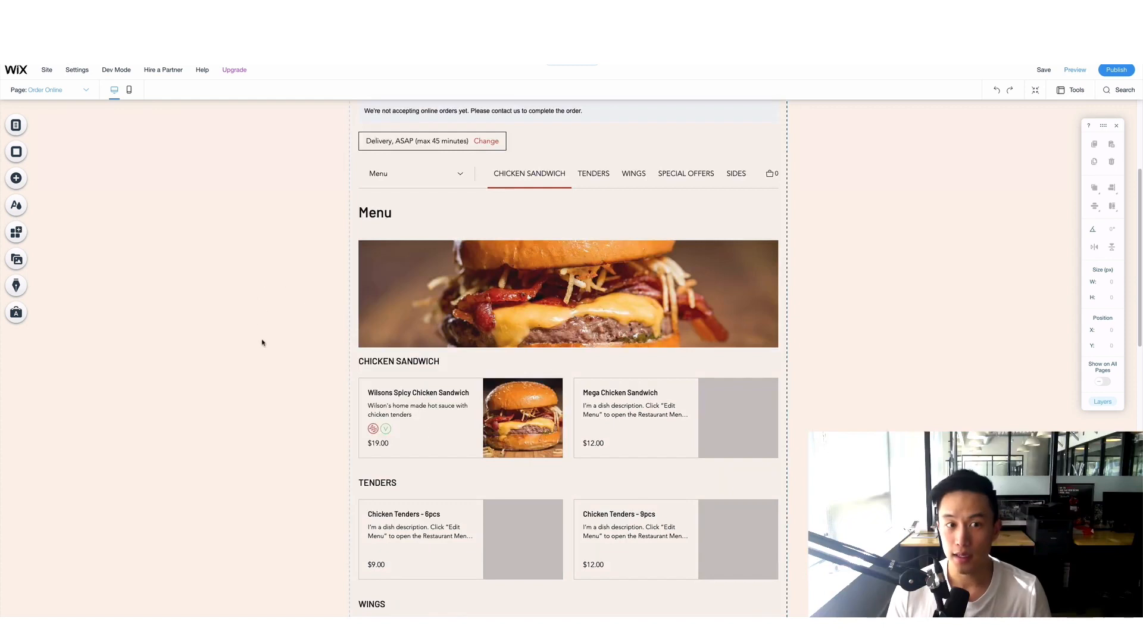
pyautogui.scroll(3, 318, 319)
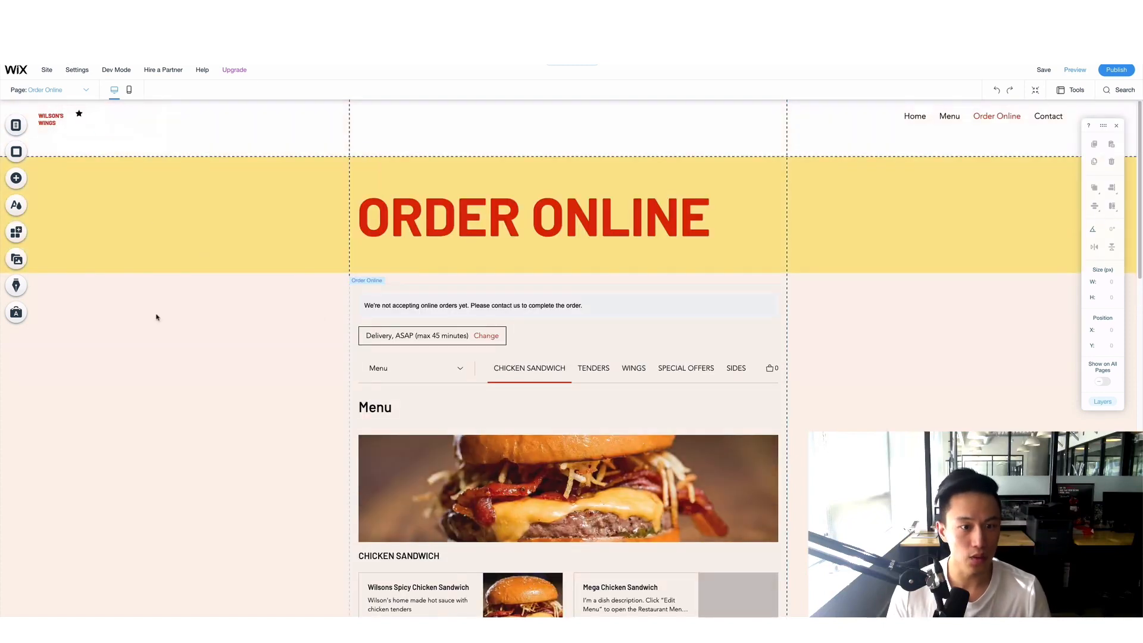
pyautogui.scroll(-2, 785, 384)
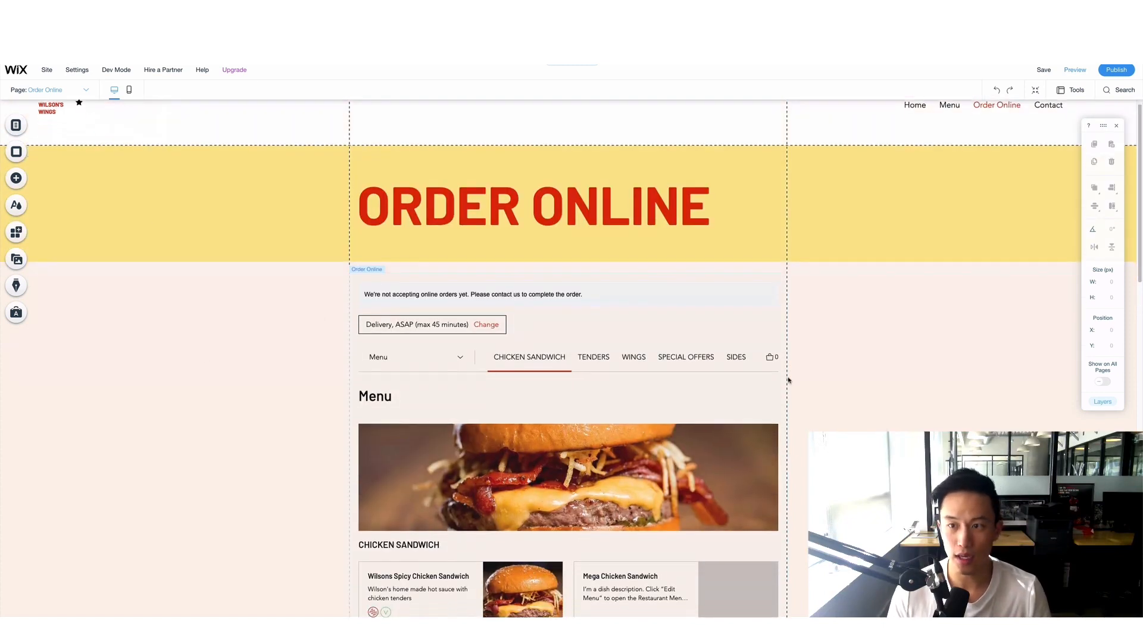
# - Preview the Order Online page and try changing the order to pickup at a specific time
pyautogui.click(1084, 72)
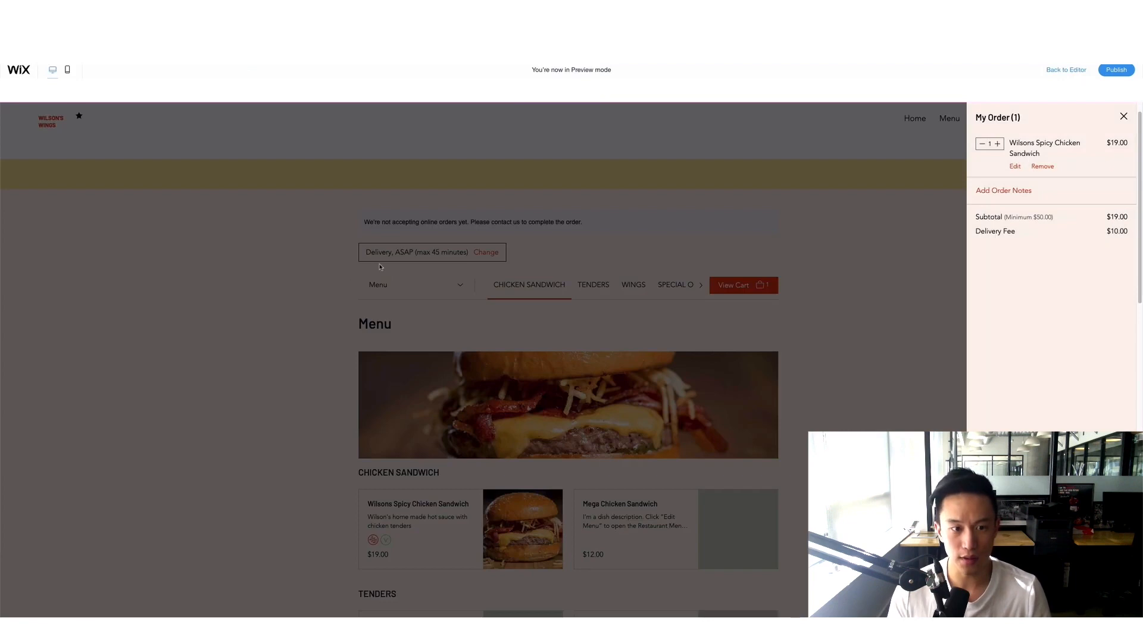
pyautogui.click(404, 267)
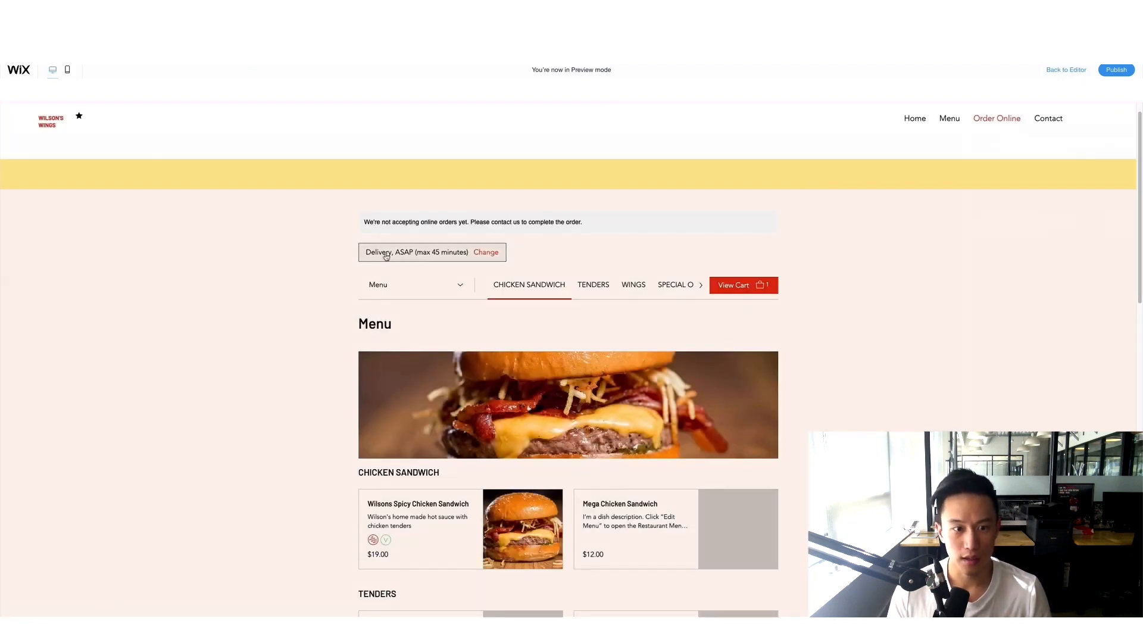
pyautogui.click(487, 253)
pyautogui.click(639, 324)
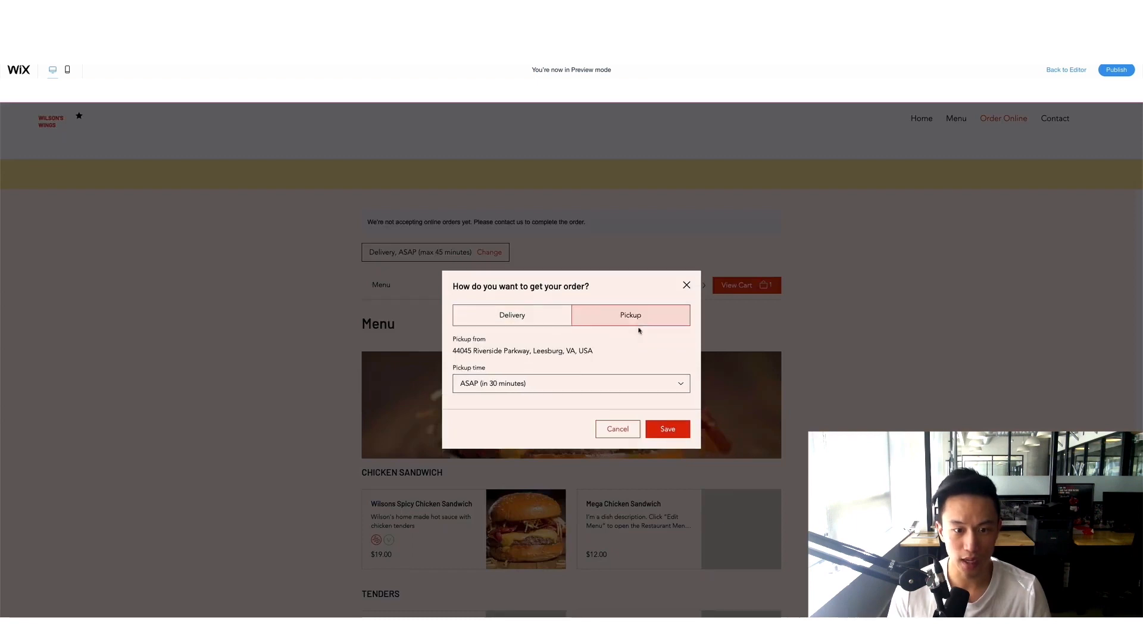
pyautogui.moveTo(460, 352); pyautogui.dragTo(615, 355)
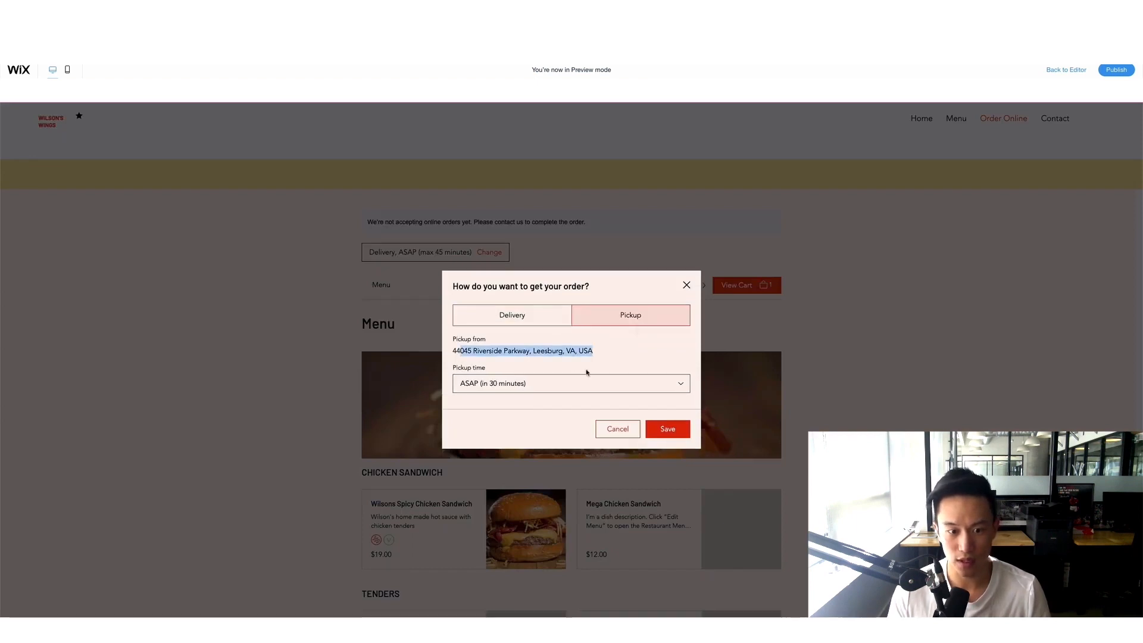
pyautogui.click(524, 384)
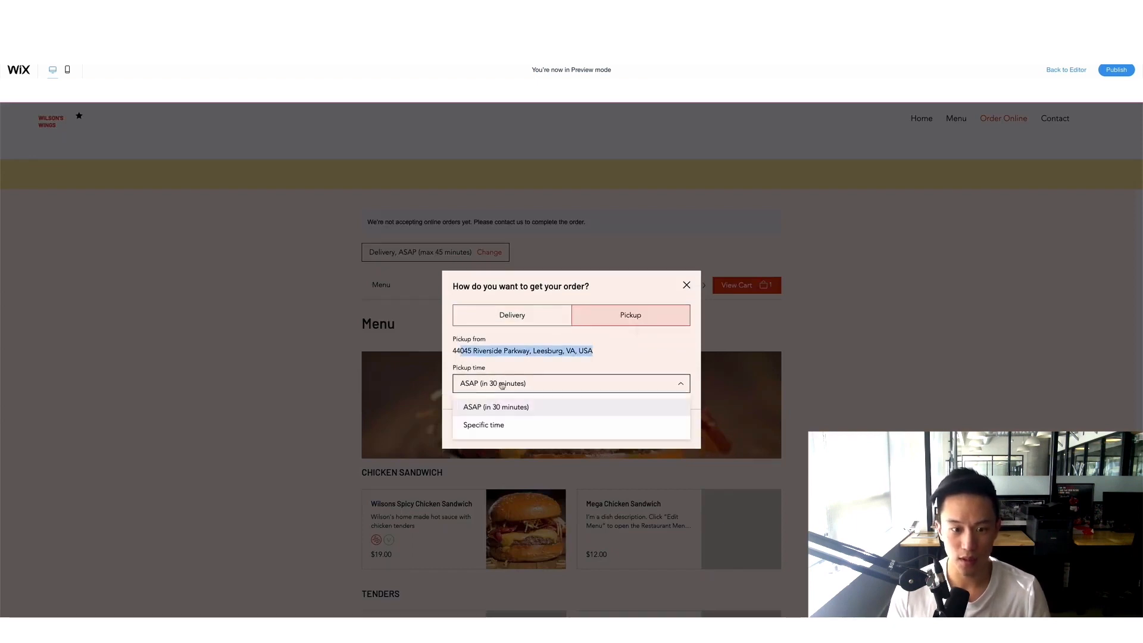
pyautogui.click(488, 425)
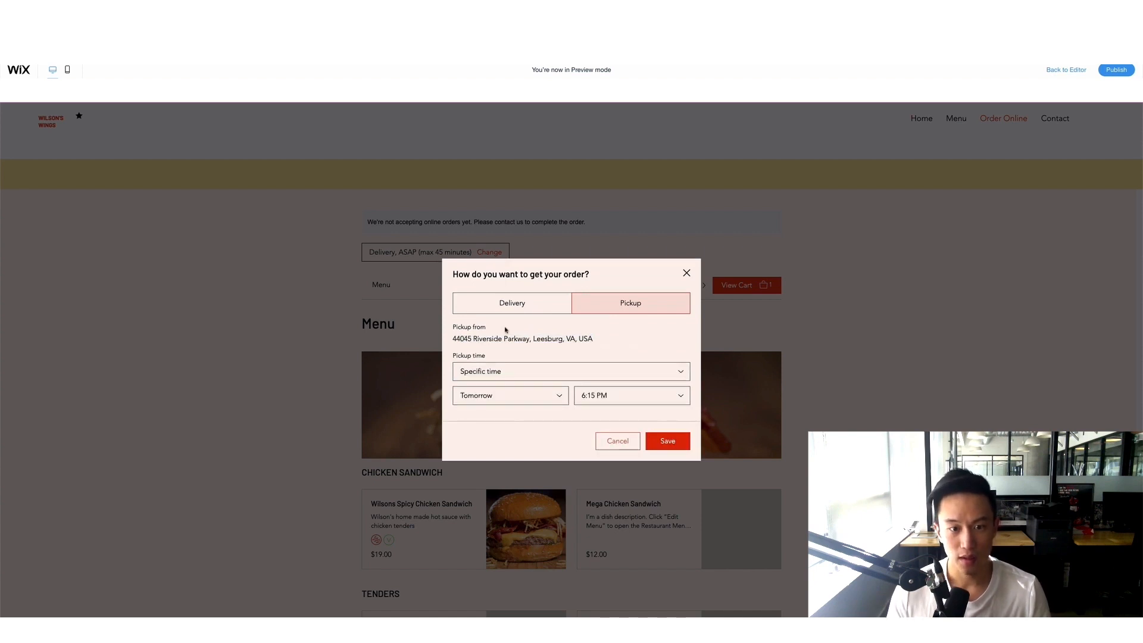
# - Switch the test order to delivery at a specific time, tomorrow at 7:30 PM, and save it
pyautogui.click(509, 308)
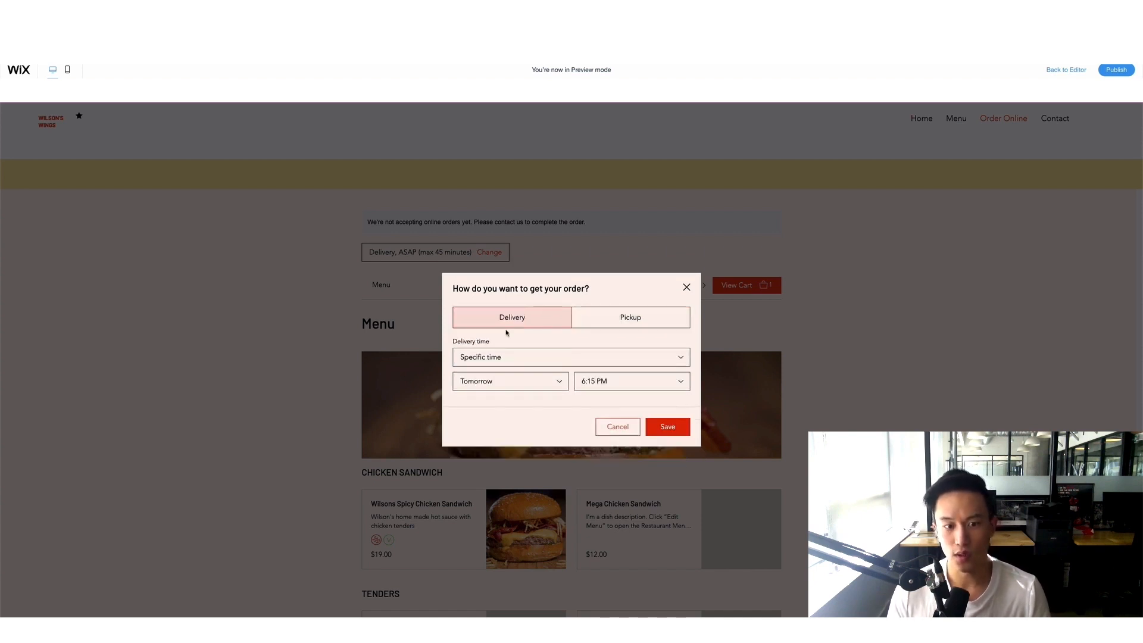
pyautogui.click(520, 364)
pyautogui.click(499, 387)
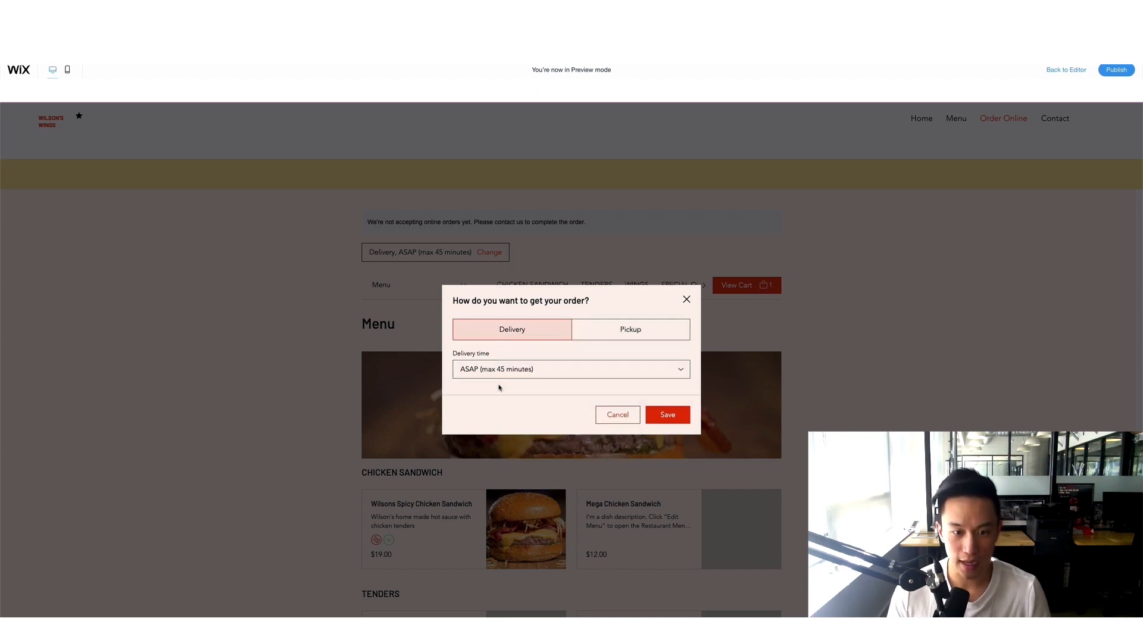
pyautogui.click(498, 370)
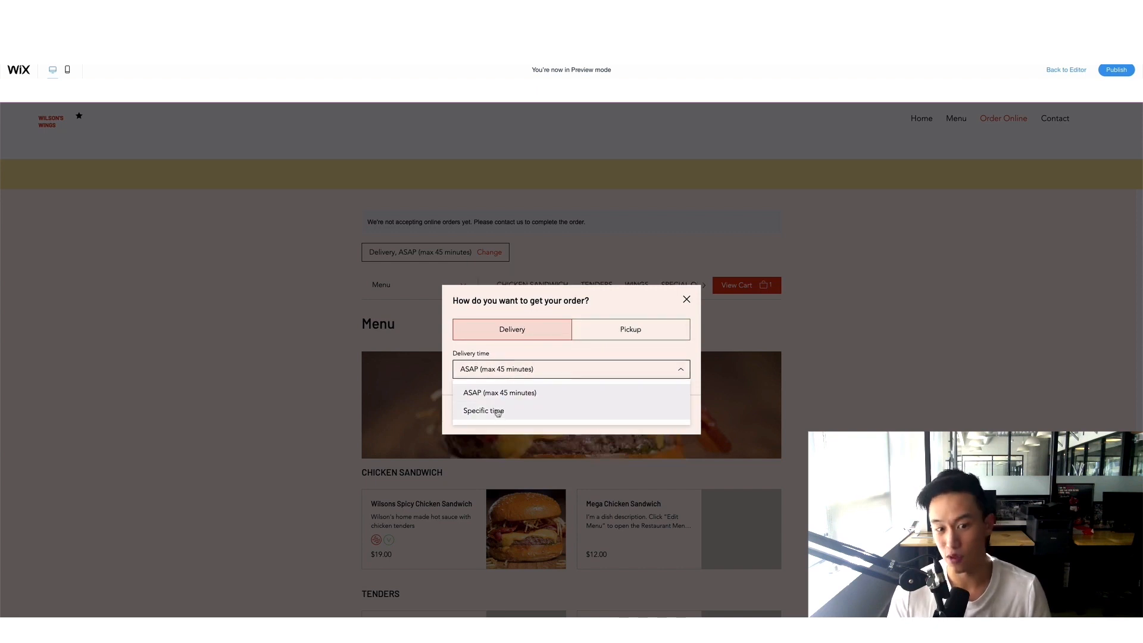
pyautogui.click(498, 411)
pyautogui.click(525, 382)
pyautogui.click(592, 383)
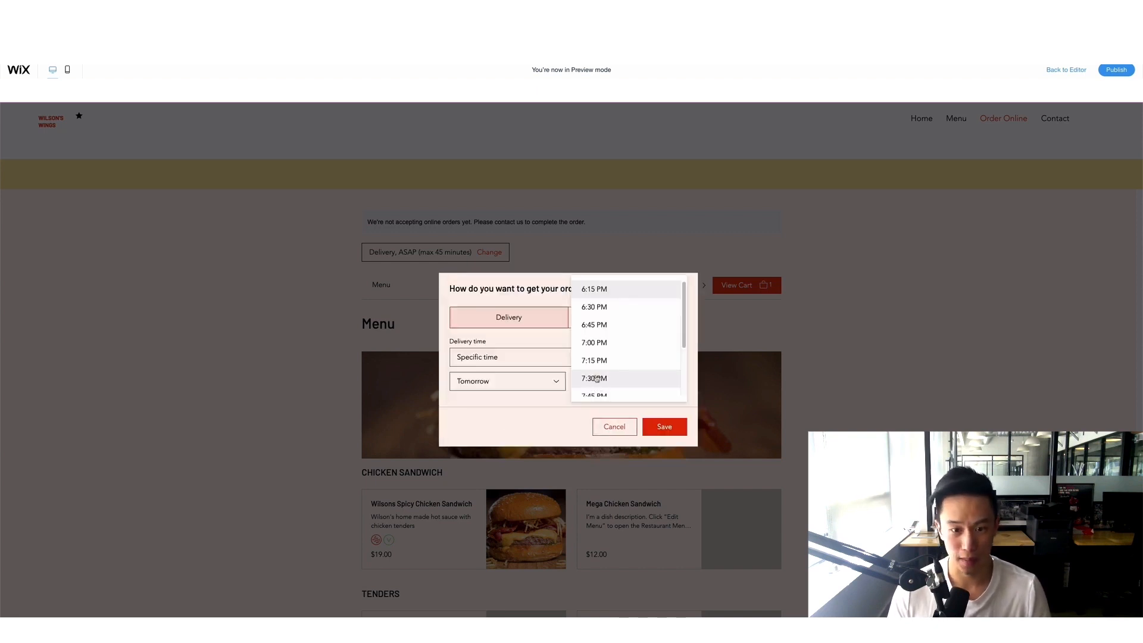
pyautogui.click(597, 378)
pyautogui.click(666, 425)
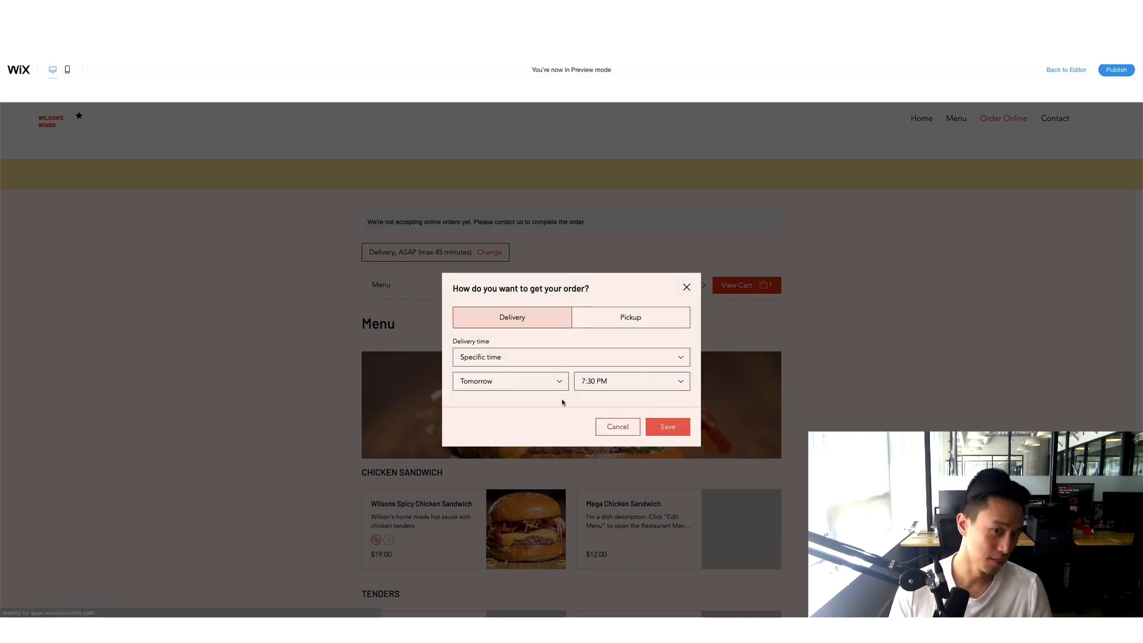
# - Add one Wilsons Spicy Chicken Sandwich to the test order with the special request "I want extra hot sauce!"
pyautogui.scroll(-3, 389, 347)
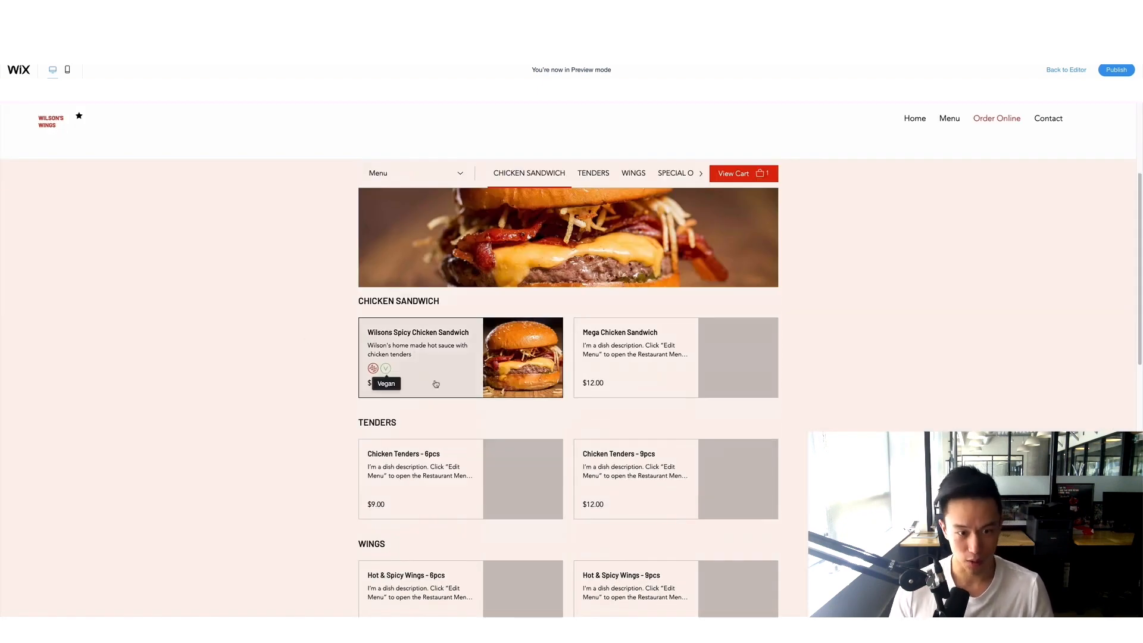
pyautogui.click(419, 363)
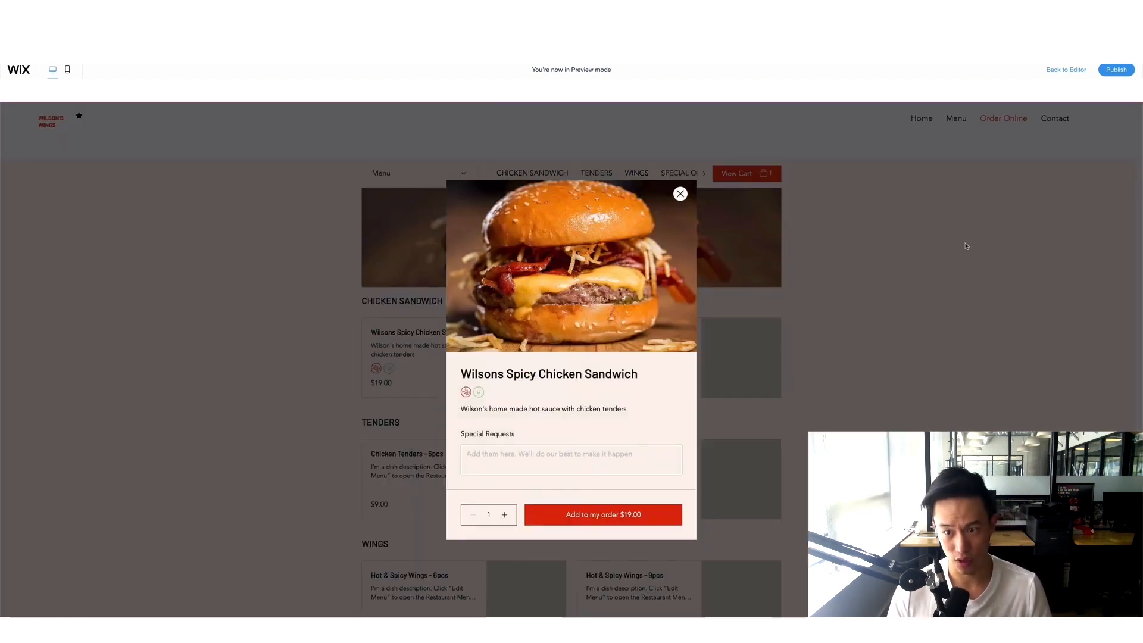
pyautogui.click(504, 460)
pyautogui.write('I want ')
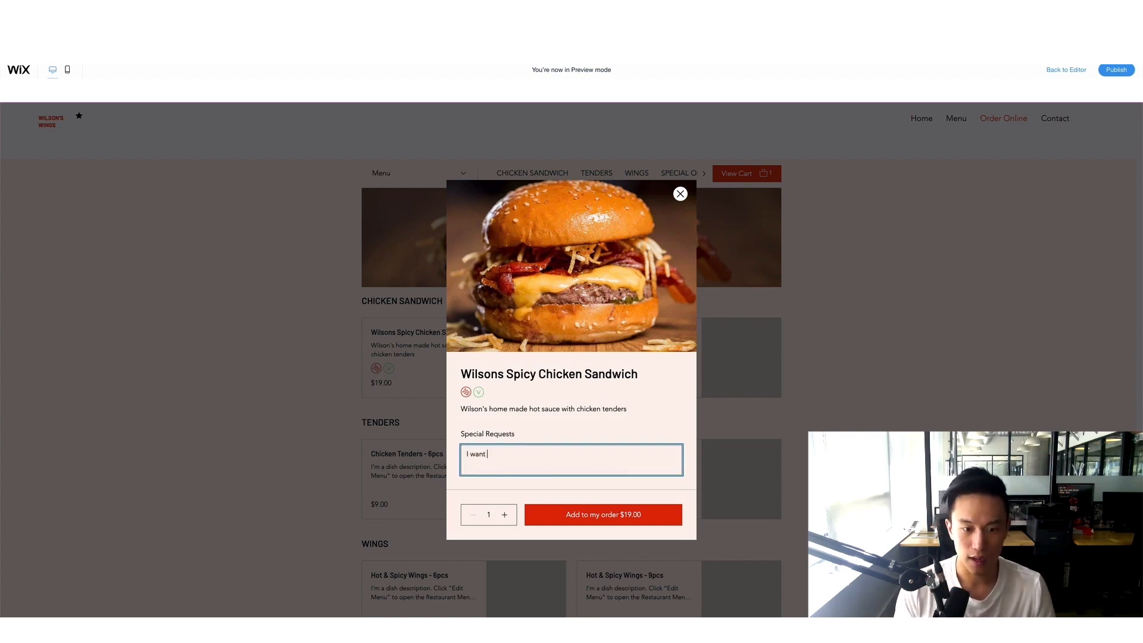
pyautogui.write('extra hot sauce')
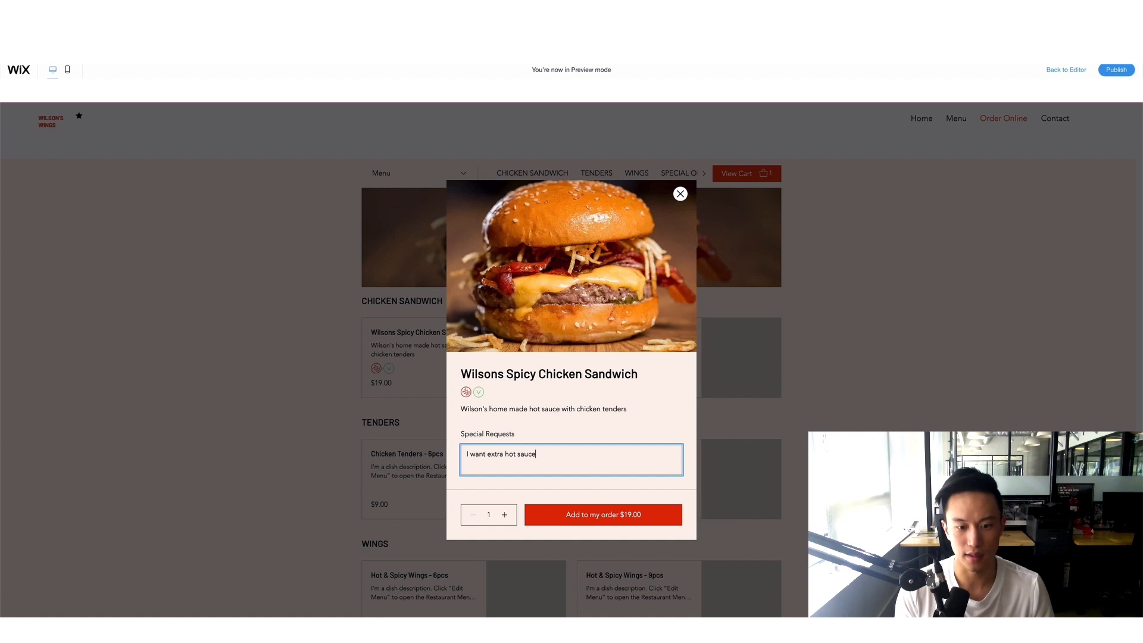
pyautogui.write('!')
pyautogui.click(601, 514)
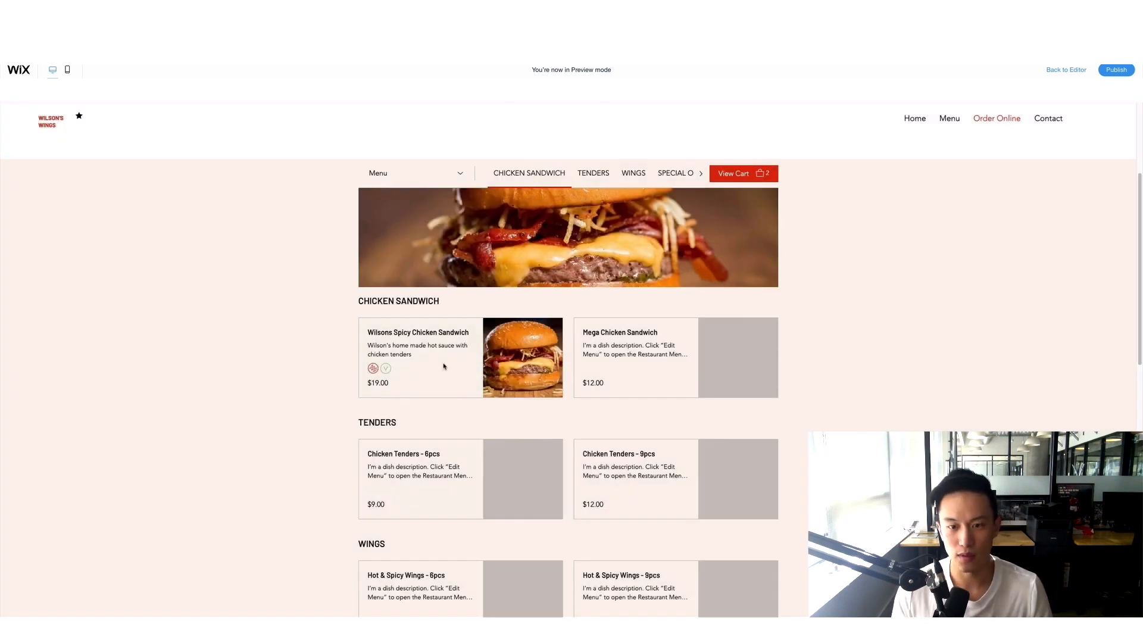
# - View the cart, remove the Wilsons Spicy Chicken Sandwich that has no special request, and check the order minimum beside the subtotal
pyautogui.click(739, 173)
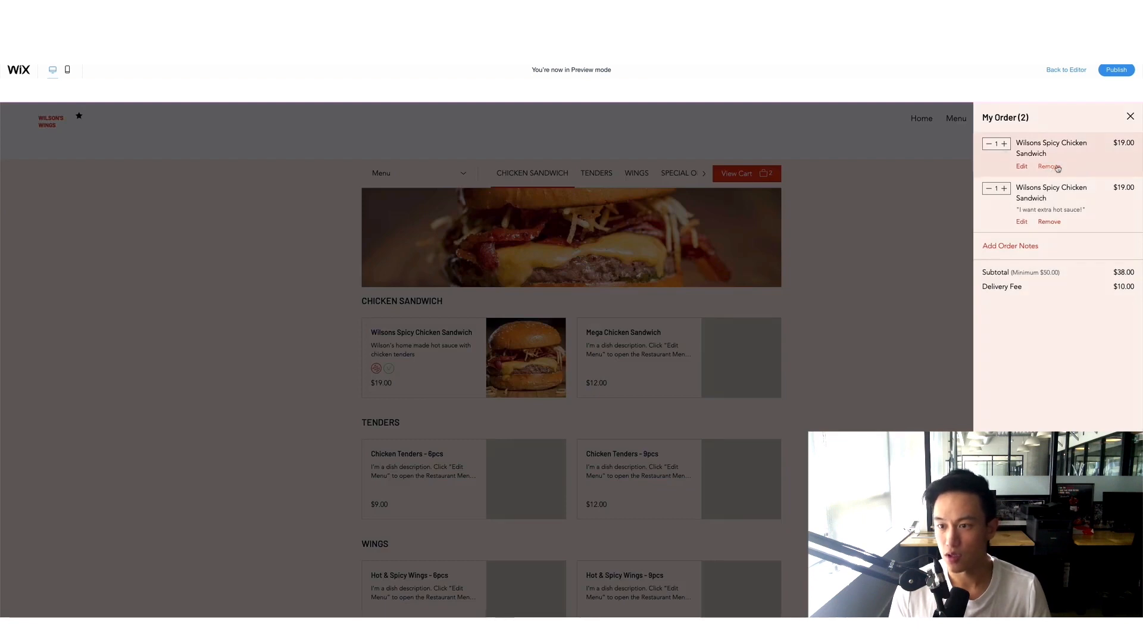
pyautogui.click(1057, 167)
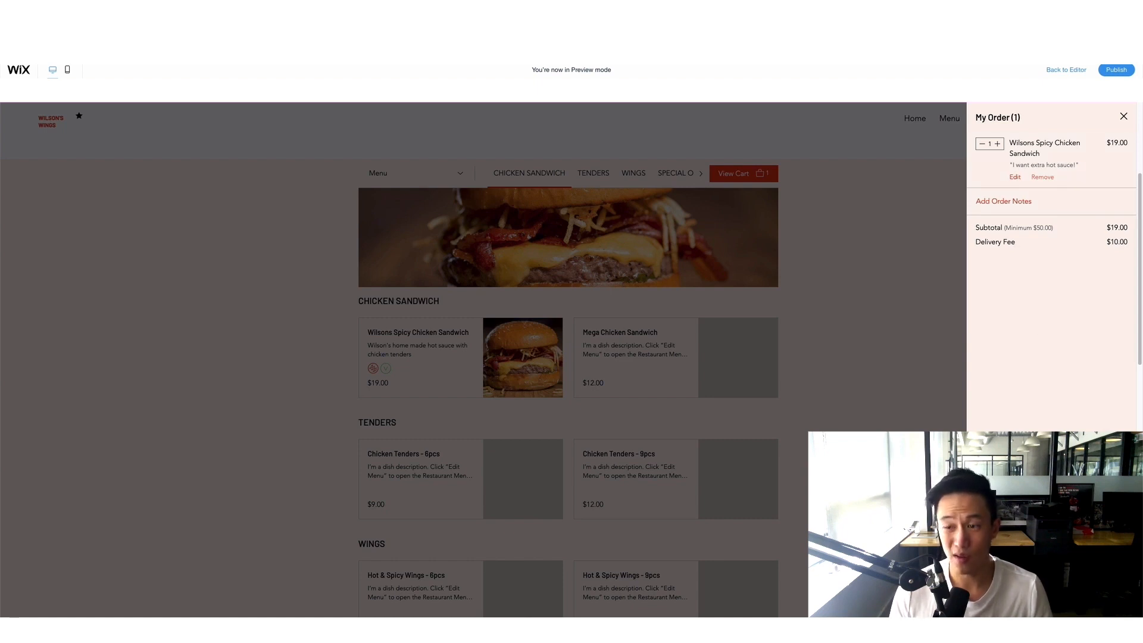
pyautogui.moveTo(1008, 228); pyautogui.dragTo(1055, 229)
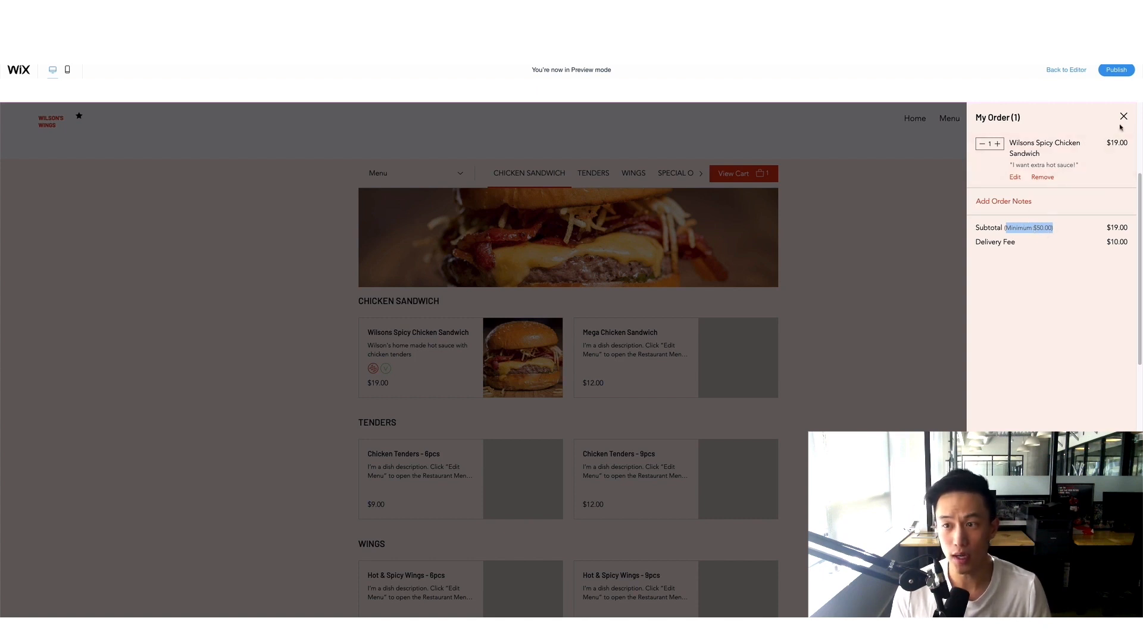
# - Add an order note to the cart asking for a call at a given phone number on arrival
pyautogui.click(1007, 206)
pyautogui.write('Pleas')
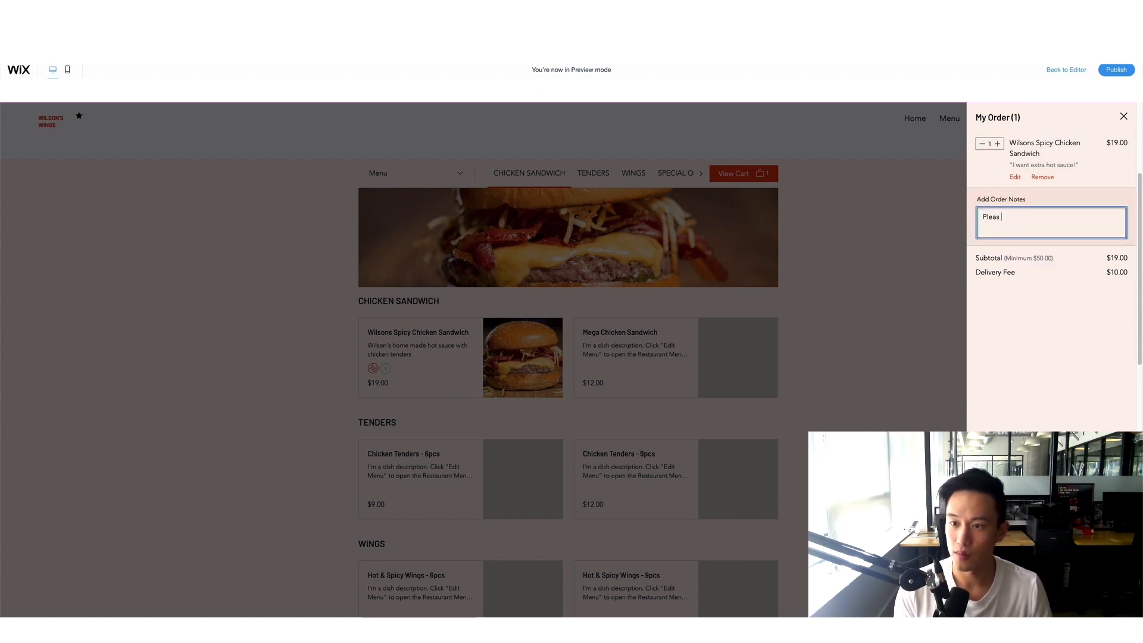
pyautogui.write('e call me at')
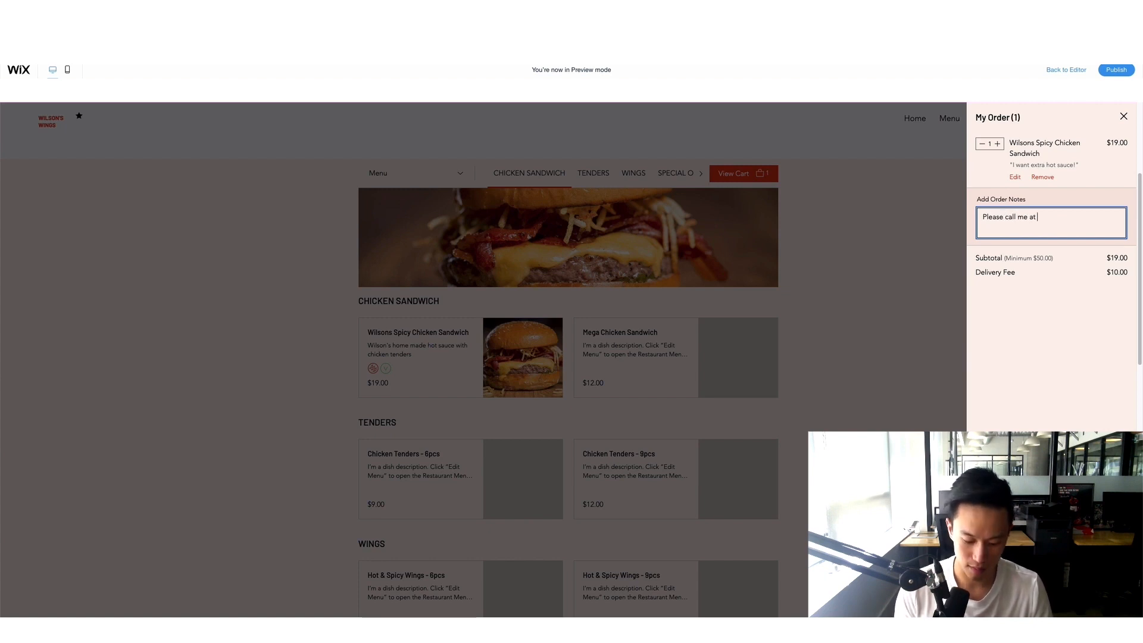
pyautogui.write(' 123')
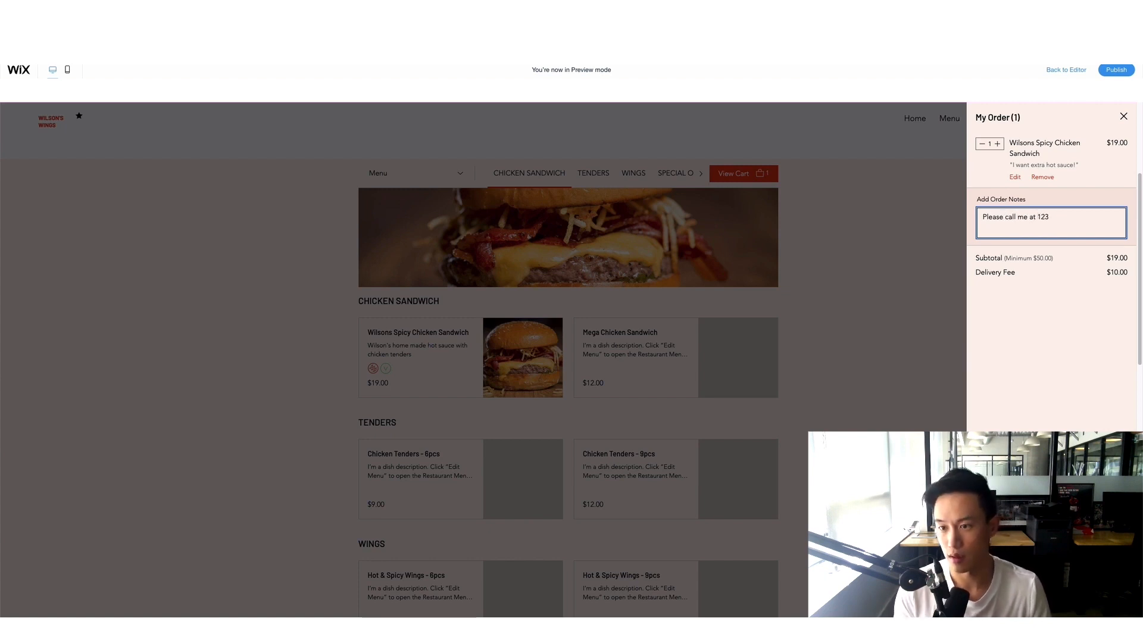
pyautogui.write(' when arrive')
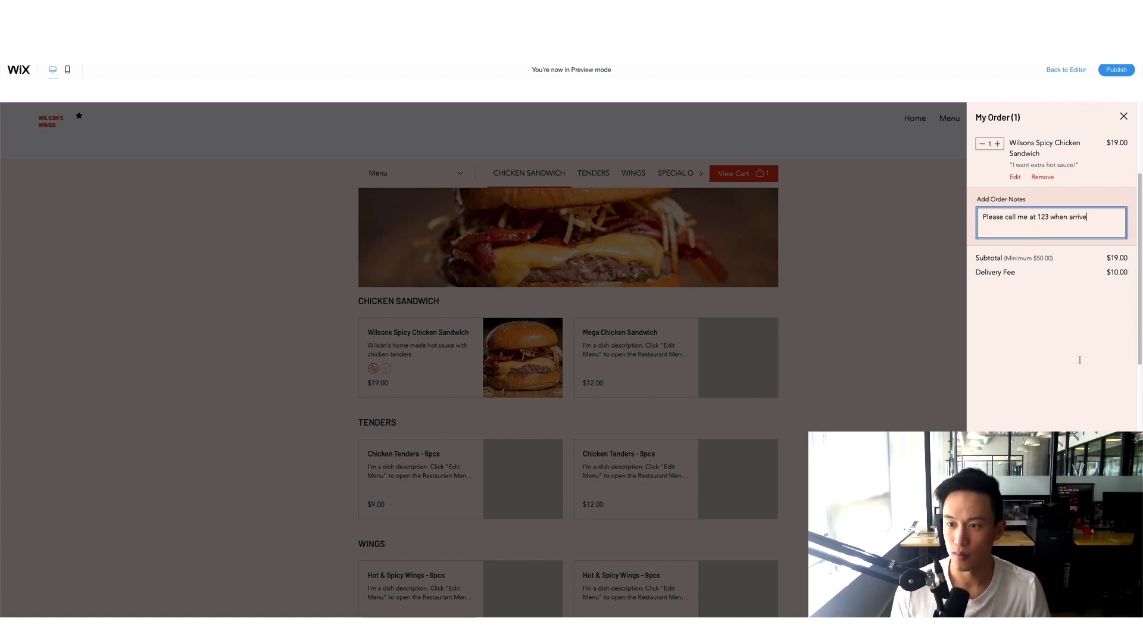
pyautogui.click(1047, 255)
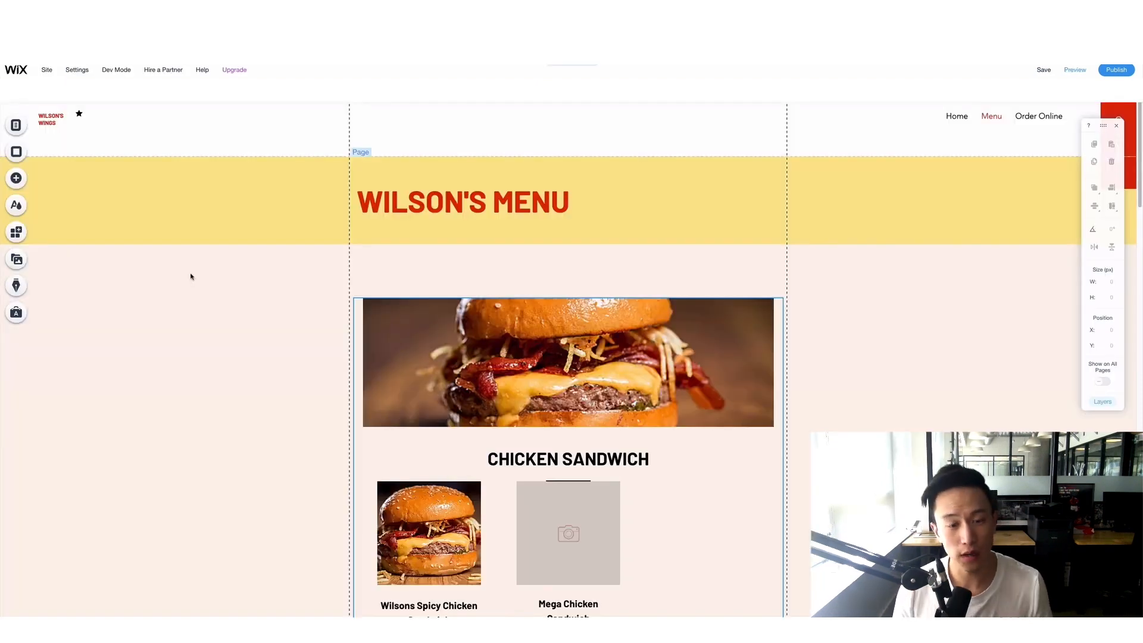
# - Look over the Menu page in the editor and switch to the Order Online page
pyautogui.scroll(-3, 525, 317)
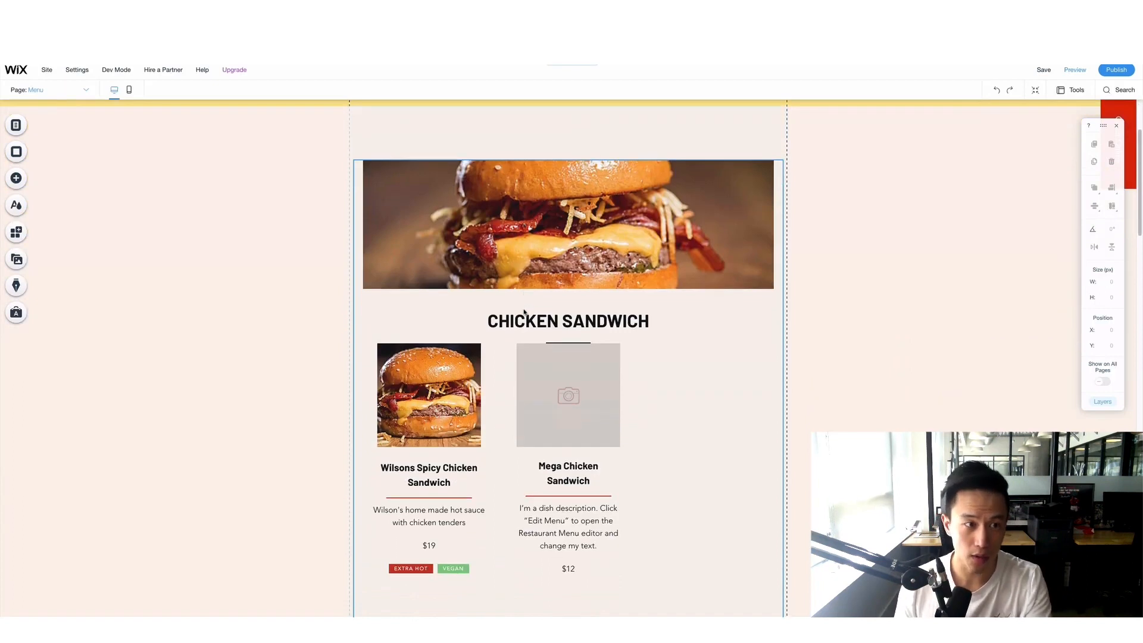
pyautogui.scroll(3, 525, 312)
pyautogui.click(37, 90)
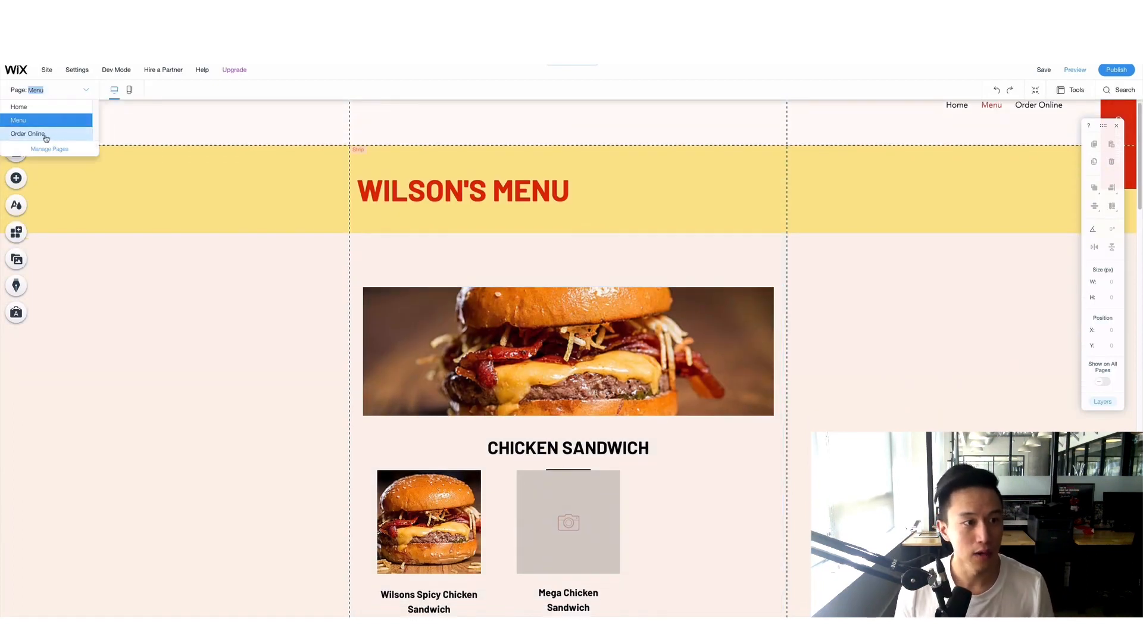
pyautogui.click(45, 136)
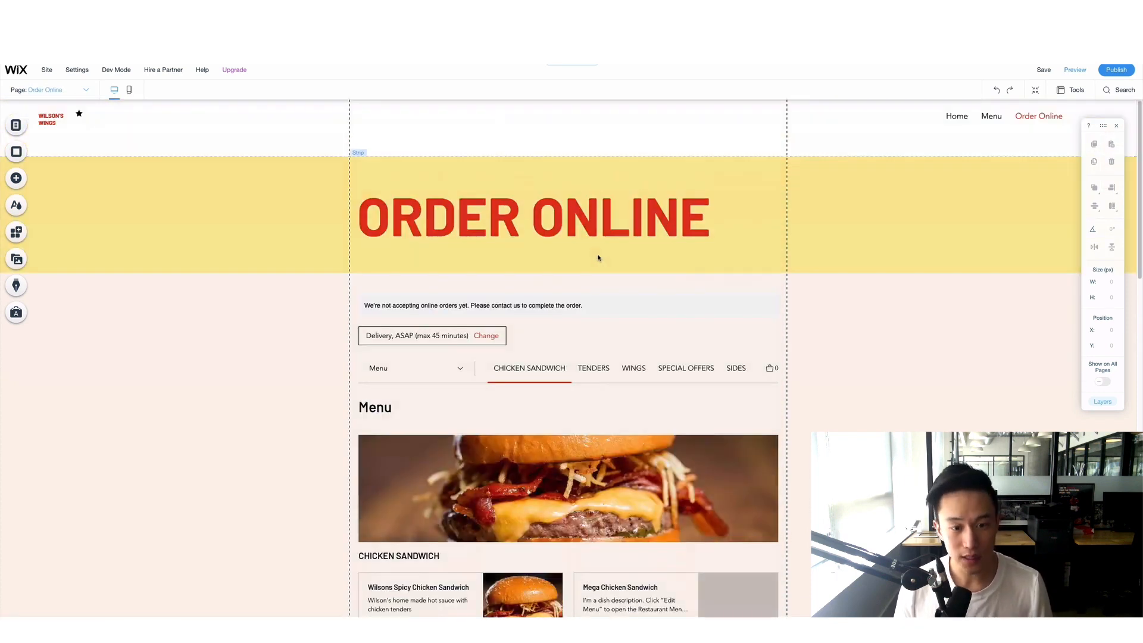
pyautogui.scroll(-1, 590, 256)
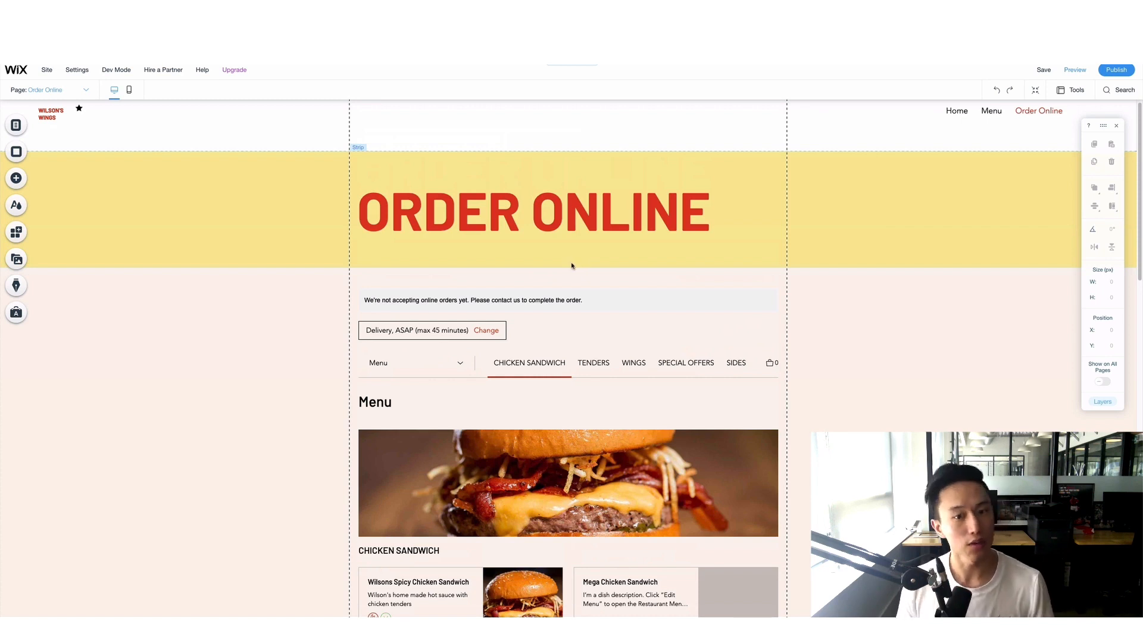
# - Add a new page to the site and name it Reservations
pyautogui.click(64, 92)
pyautogui.click(50, 149)
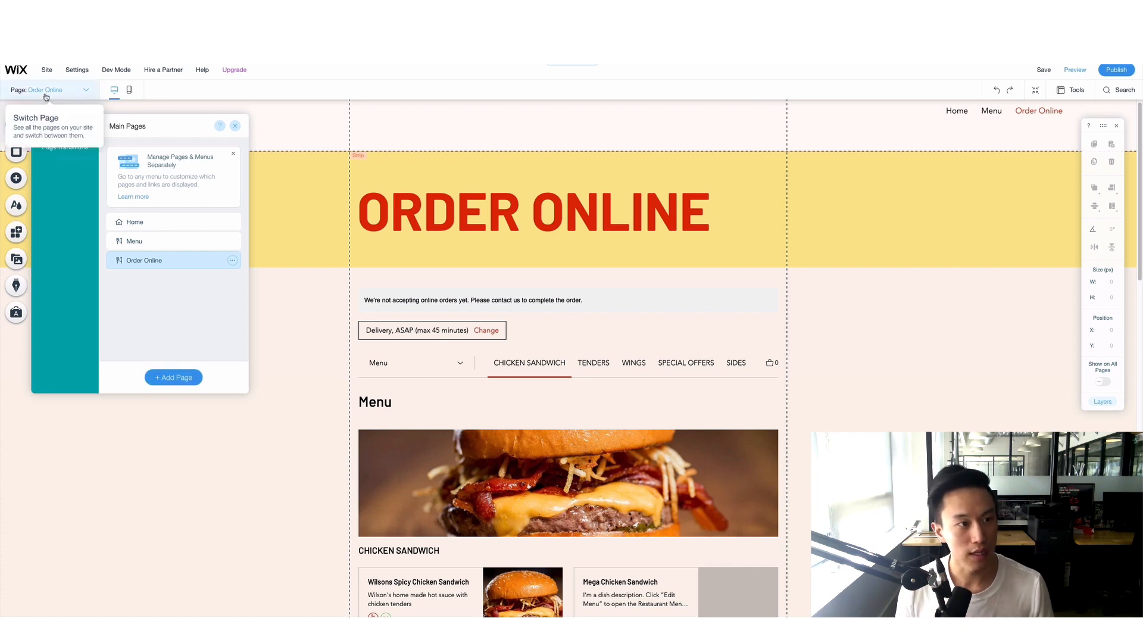
pyautogui.click(179, 381)
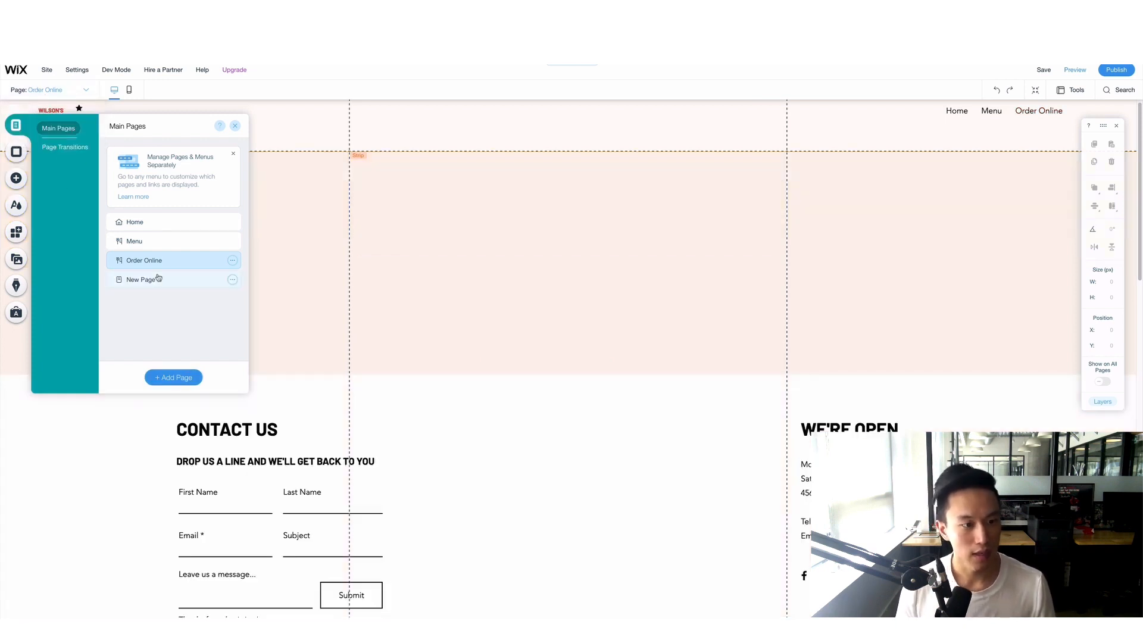
pyautogui.write('R')
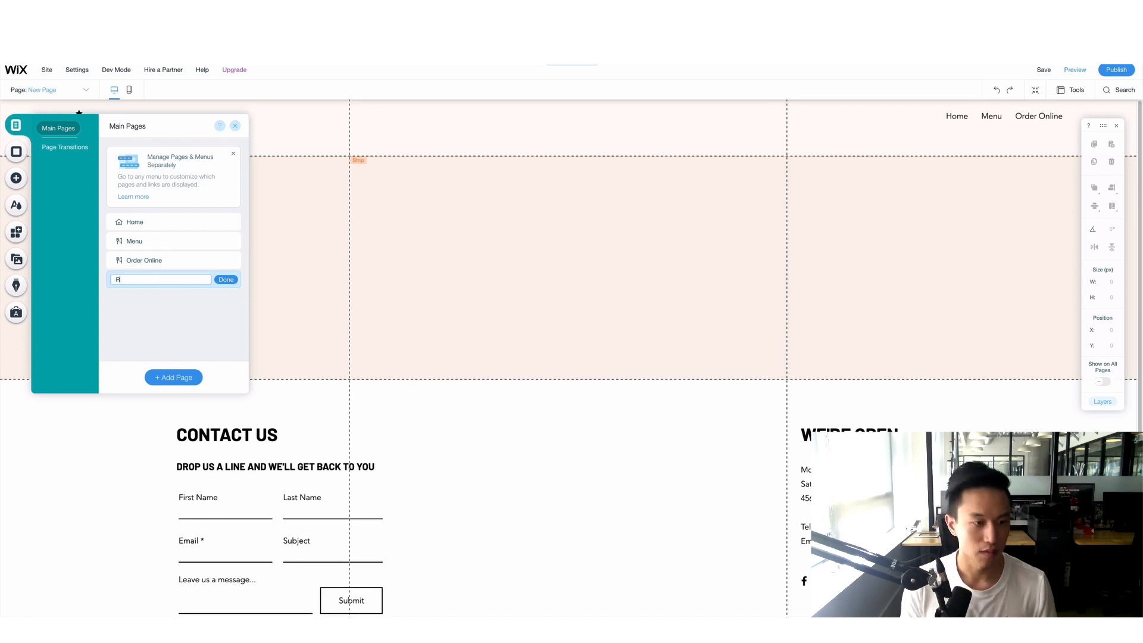
pyautogui.write('eservations')
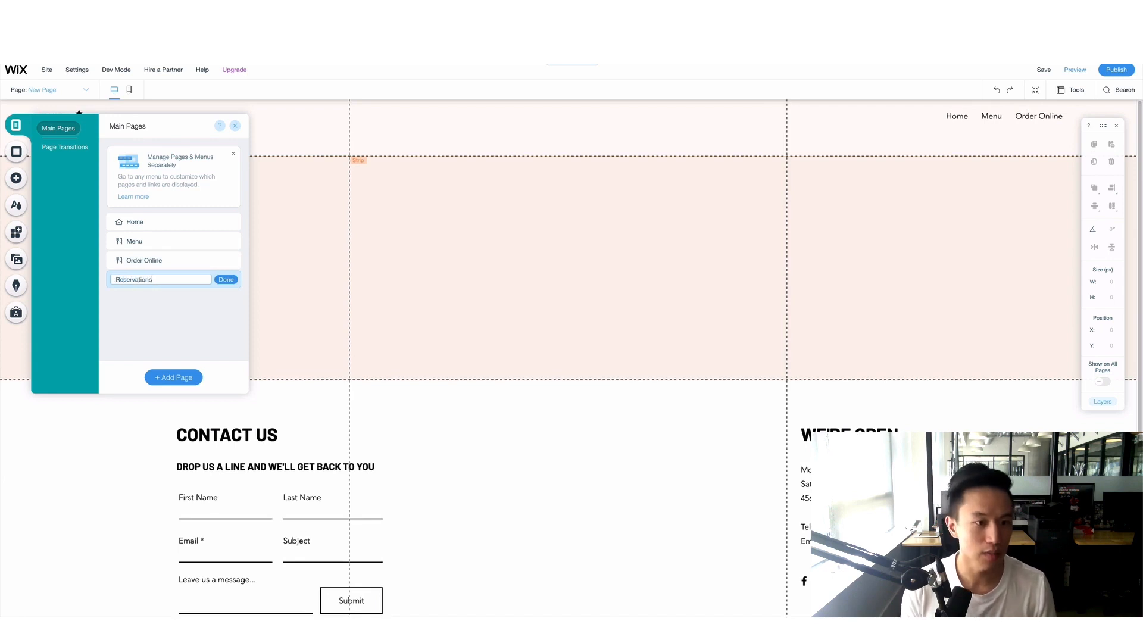
pyautogui.click(222, 281)
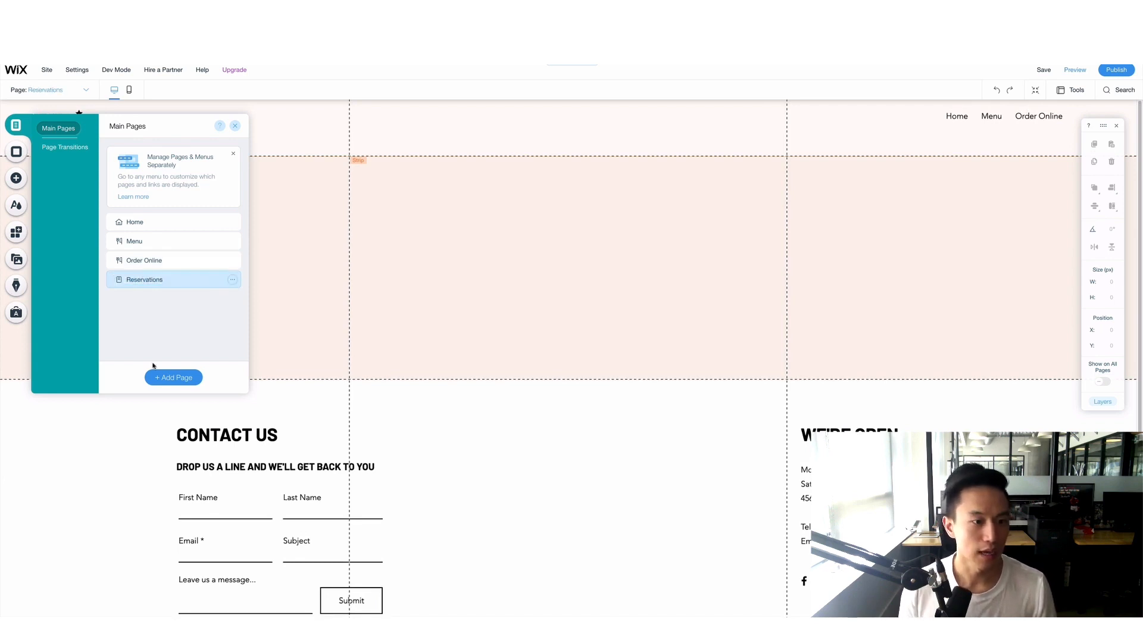
# - Find the Wix Reservations app in the App Market and add it to the site on the Reservations page
pyautogui.click(516, 252)
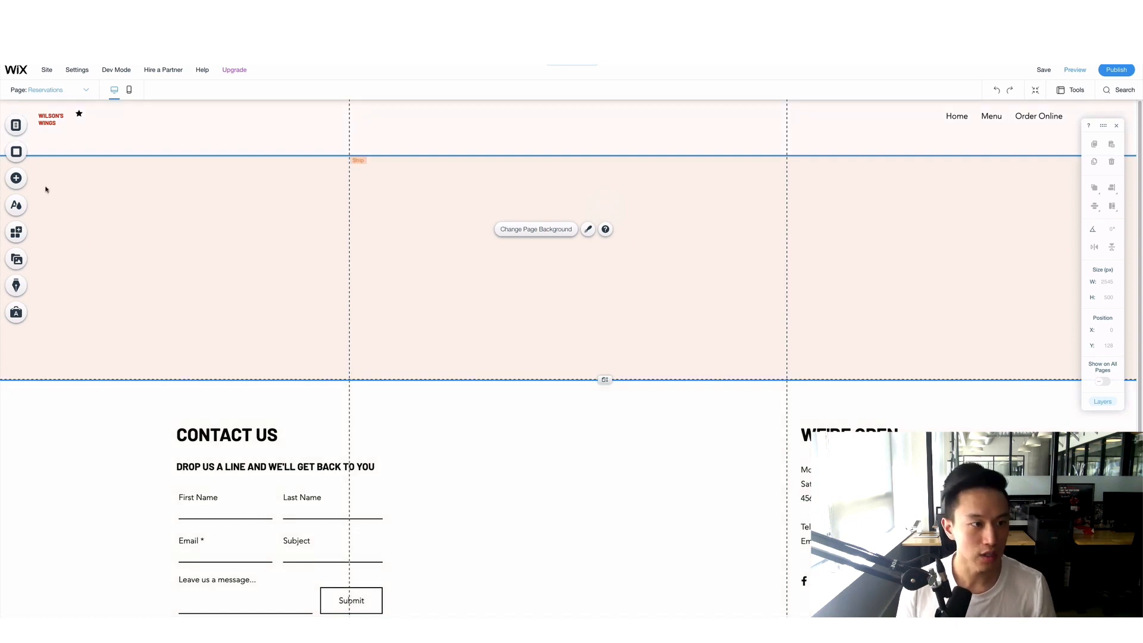
pyautogui.click(17, 233)
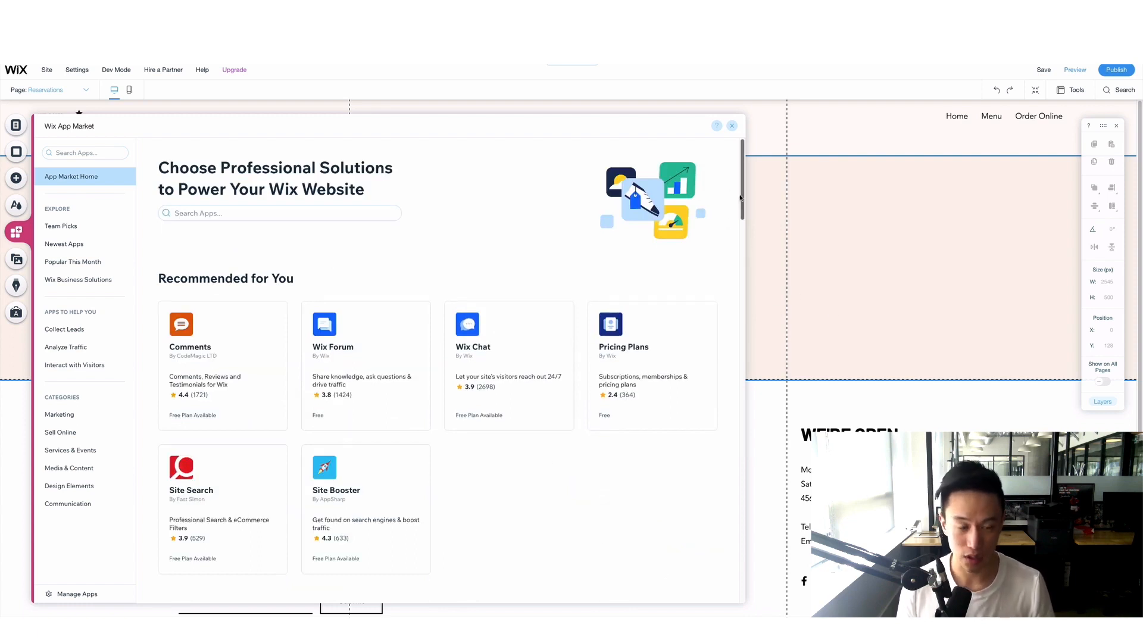
pyautogui.click(308, 213)
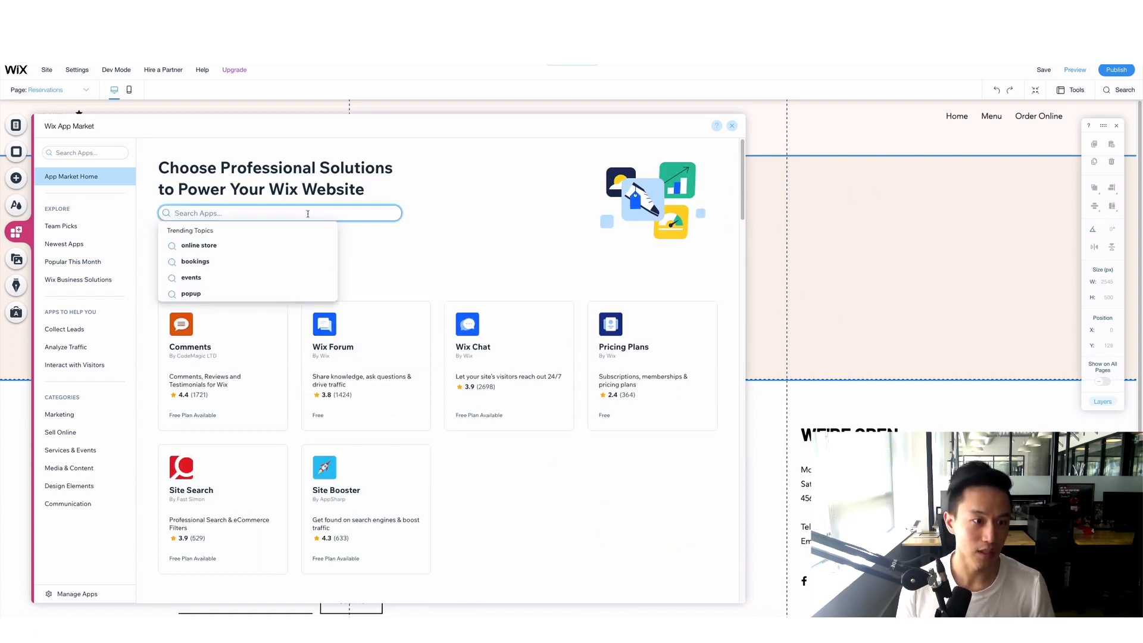
pyautogui.write('wix reservation')
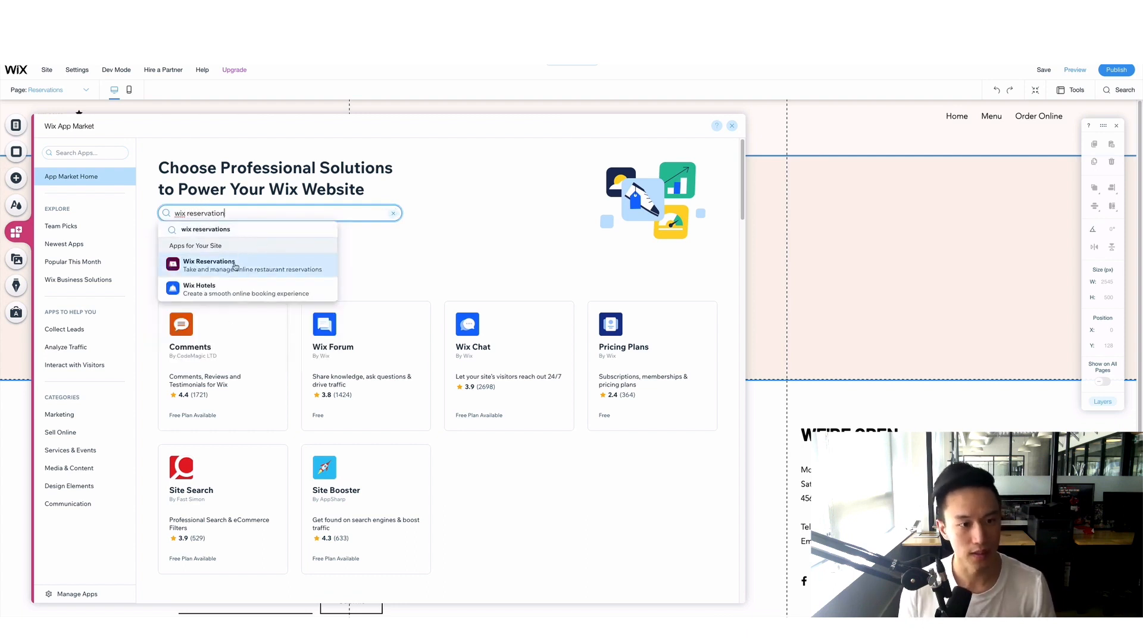
pyautogui.click(235, 266)
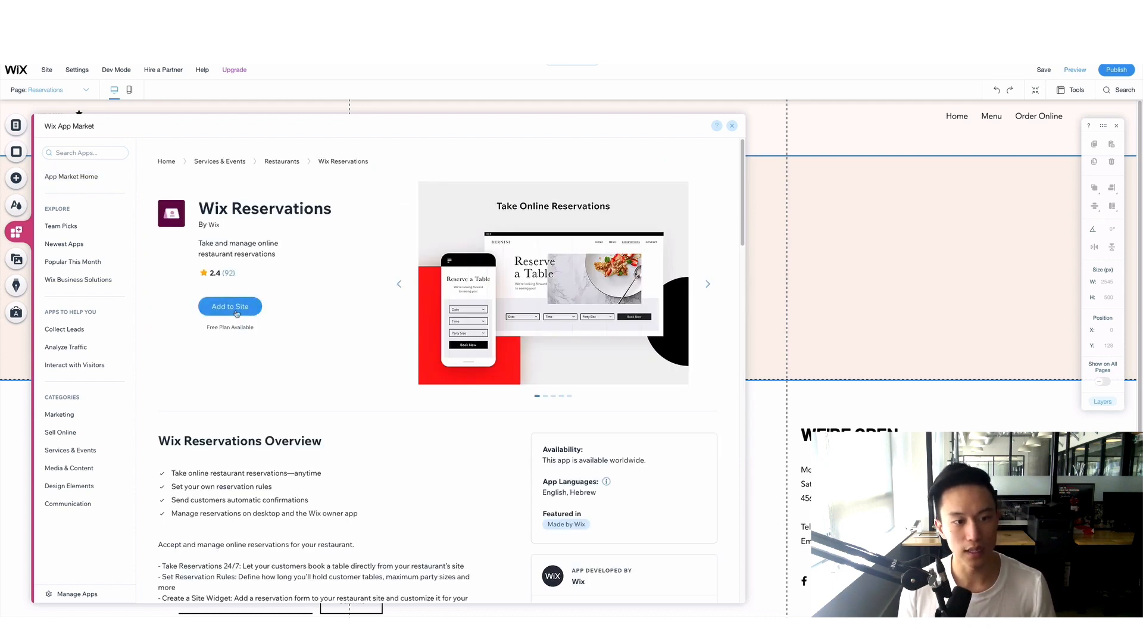
pyautogui.click(235, 307)
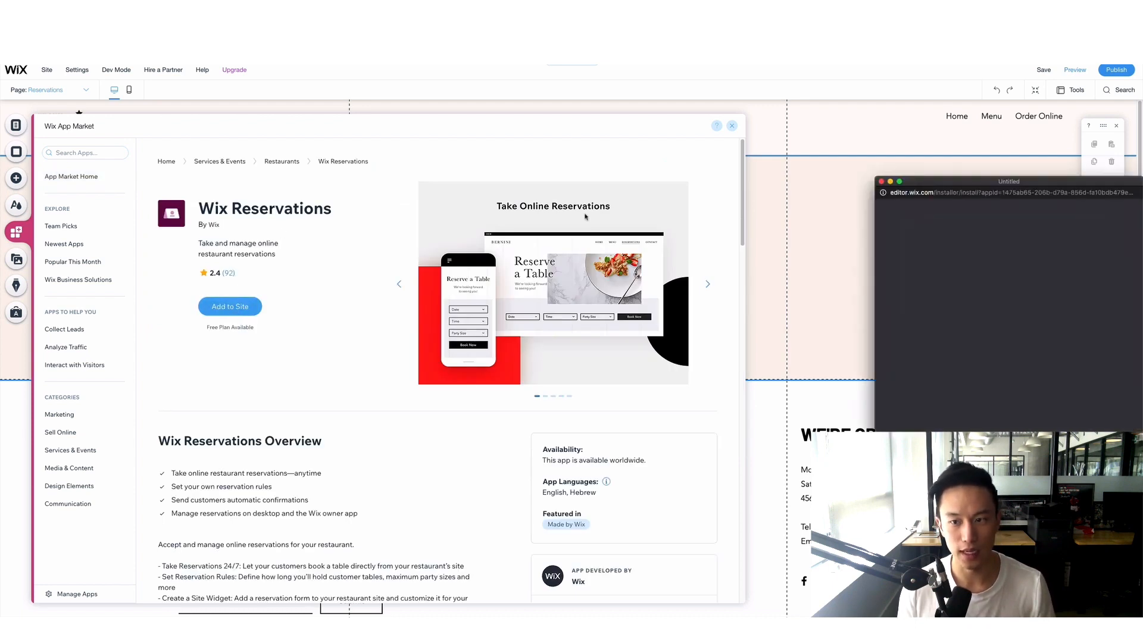
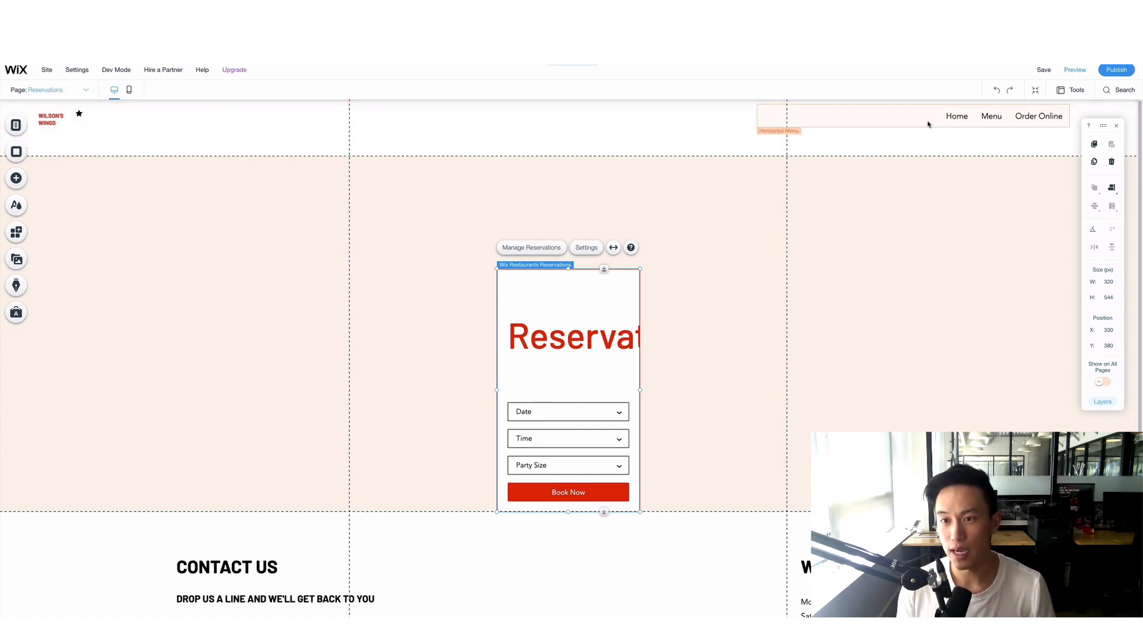
# - Add the Reservations site page to the header's horizontal menu and close the menu manager
pyautogui.click(925, 119)
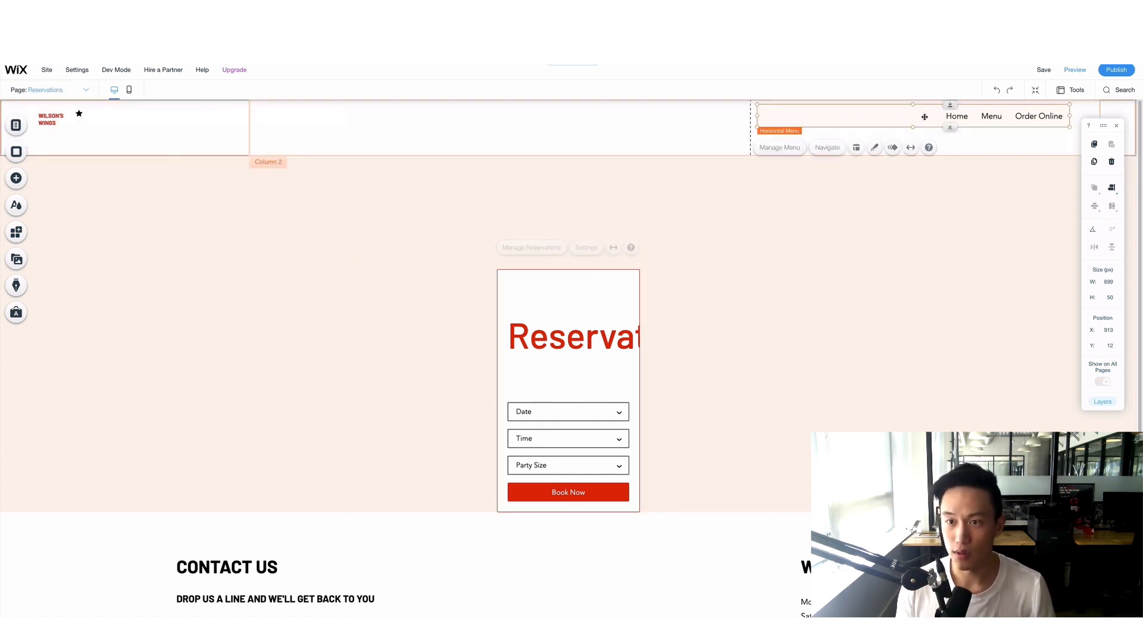
pyautogui.click(788, 148)
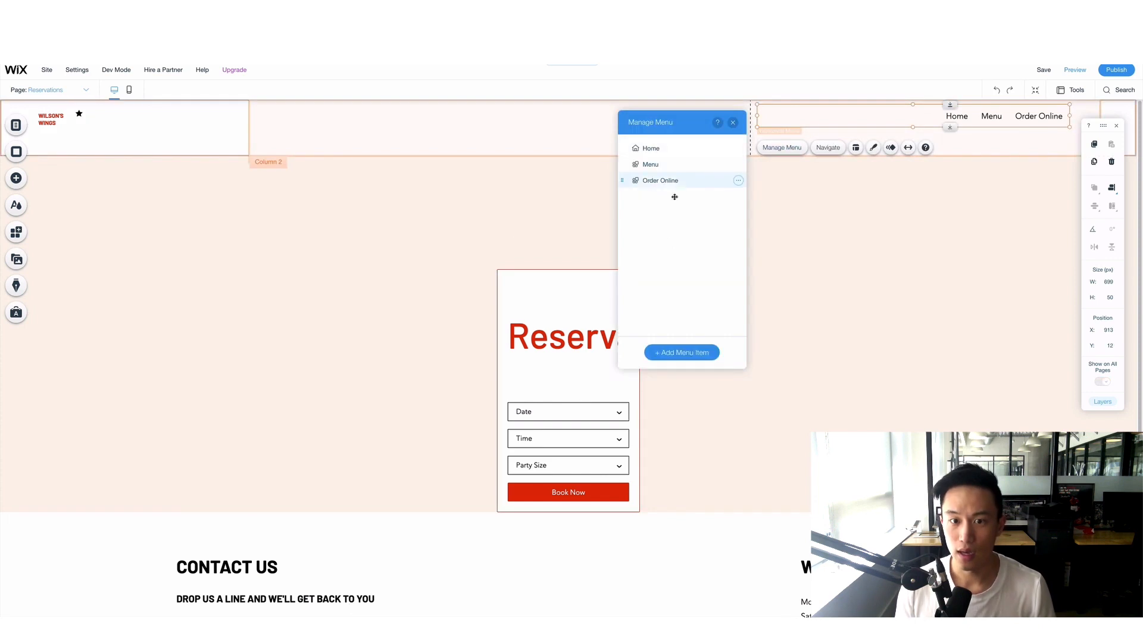
pyautogui.click(684, 355)
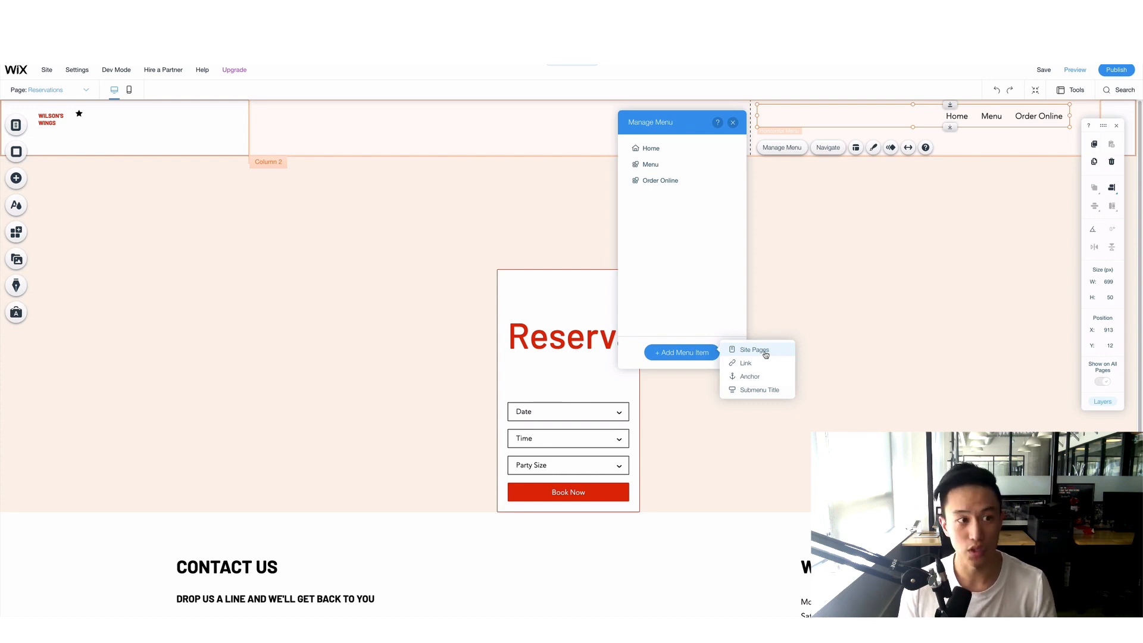
pyautogui.click(754, 351)
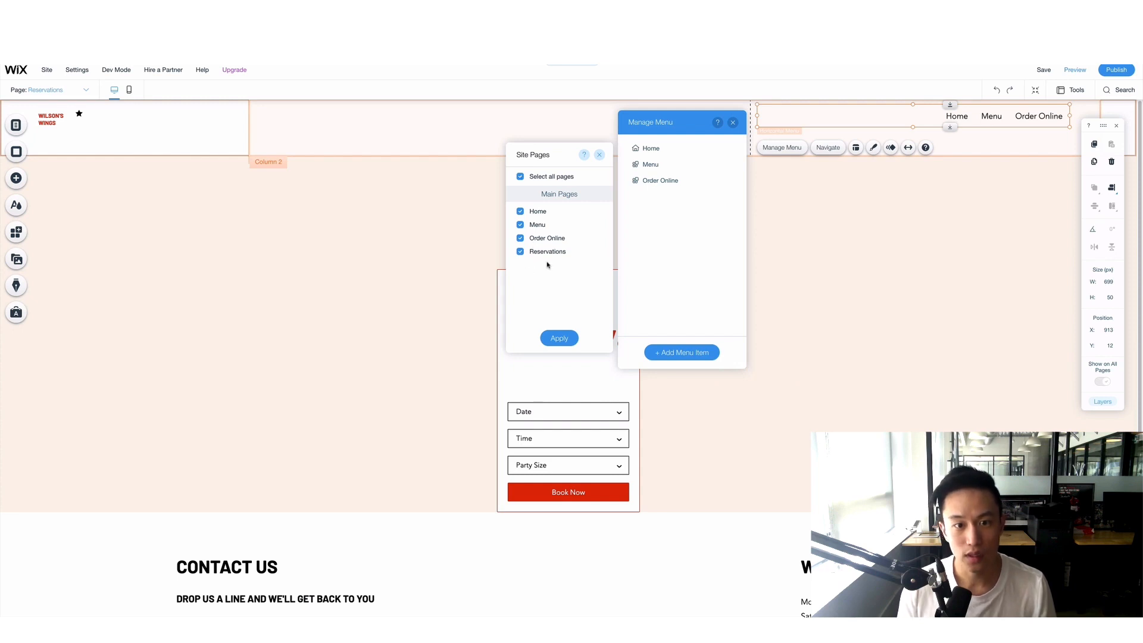
pyautogui.click(559, 338)
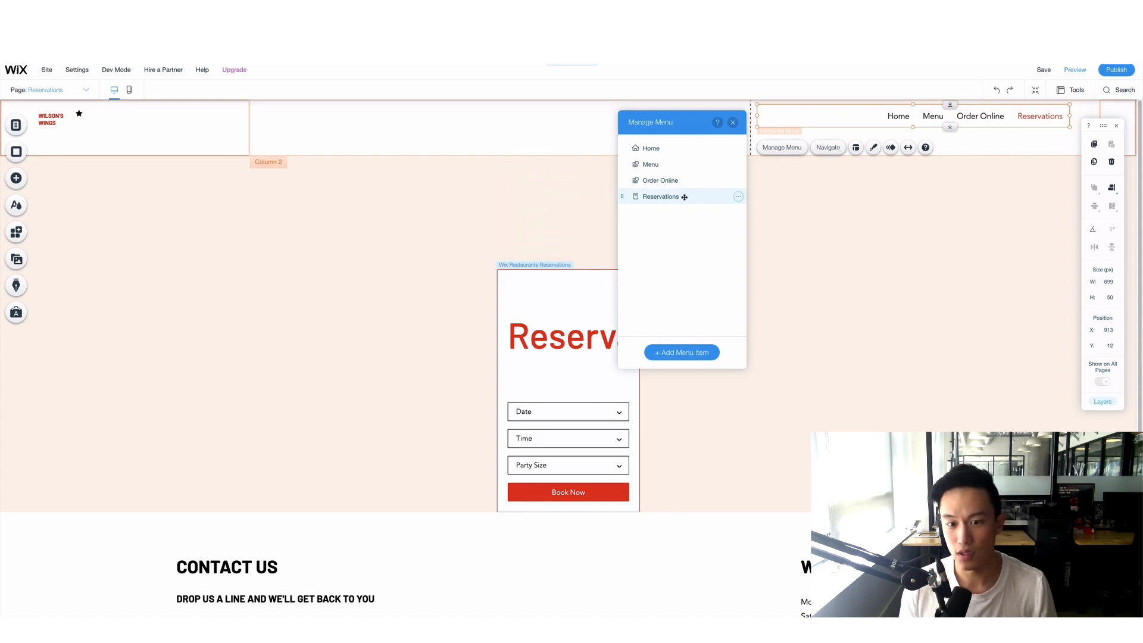
pyautogui.click(733, 124)
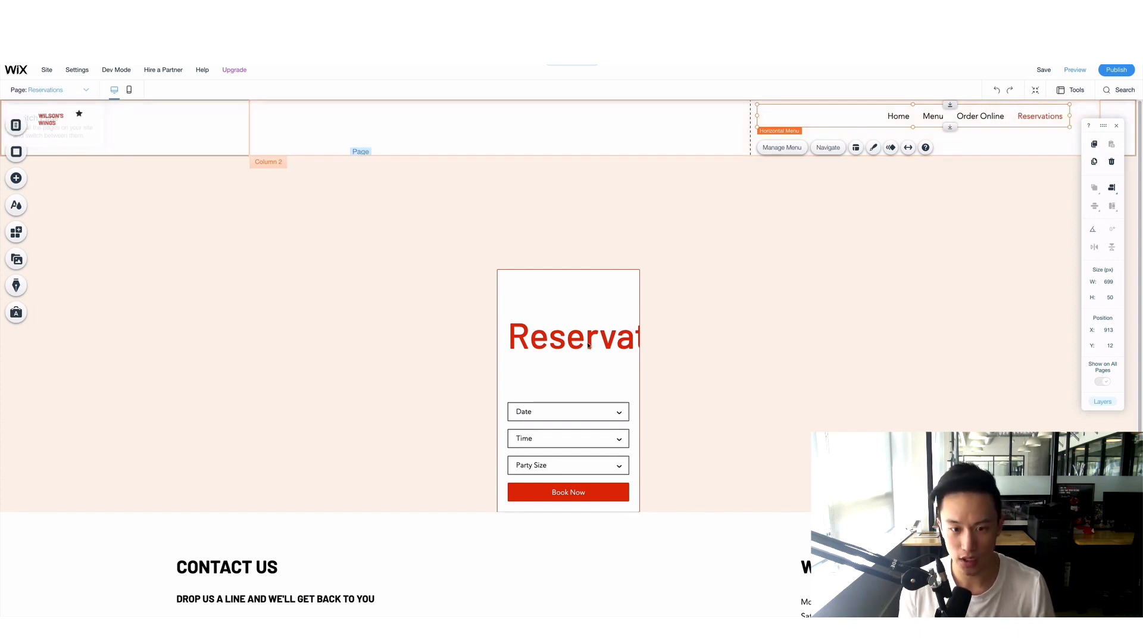
# - Move and enlarge the reservations form to about 938 × 647 px, directly below the header of the Reservations page
pyautogui.moveTo(565, 315); pyautogui.dragTo(435, 253)
pyautogui.moveTo(510, 331); pyautogui.dragTo(786, 357)
pyautogui.moveTo(574, 209); pyautogui.dragTo(573, 164)
pyautogui.moveTo(587, 225); pyautogui.dragTo(592, 223)
pyautogui.click(539, 326)
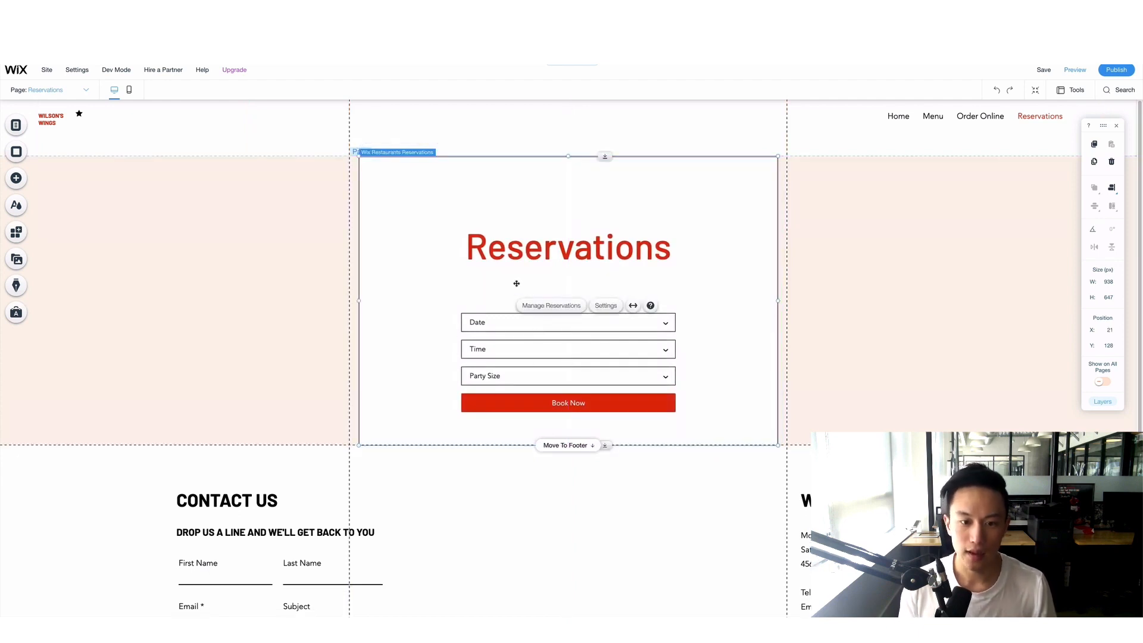
# - Open the general reservation settings from the reservations form and raise the maximum party size to 12
pyautogui.click(552, 306)
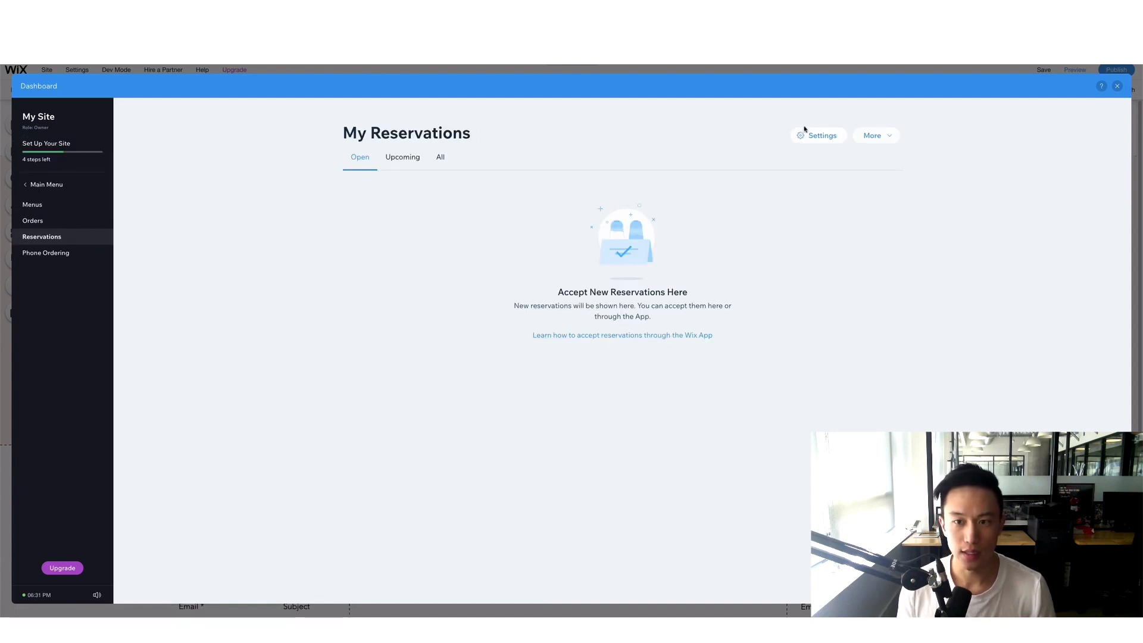
pyautogui.click(805, 134)
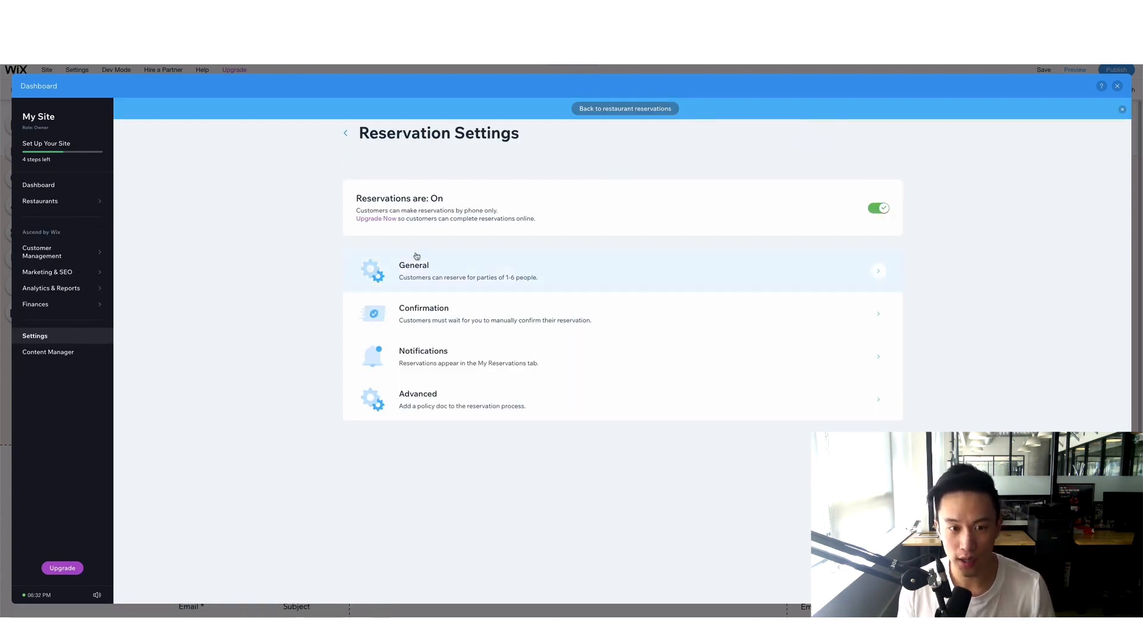
pyautogui.click(510, 266)
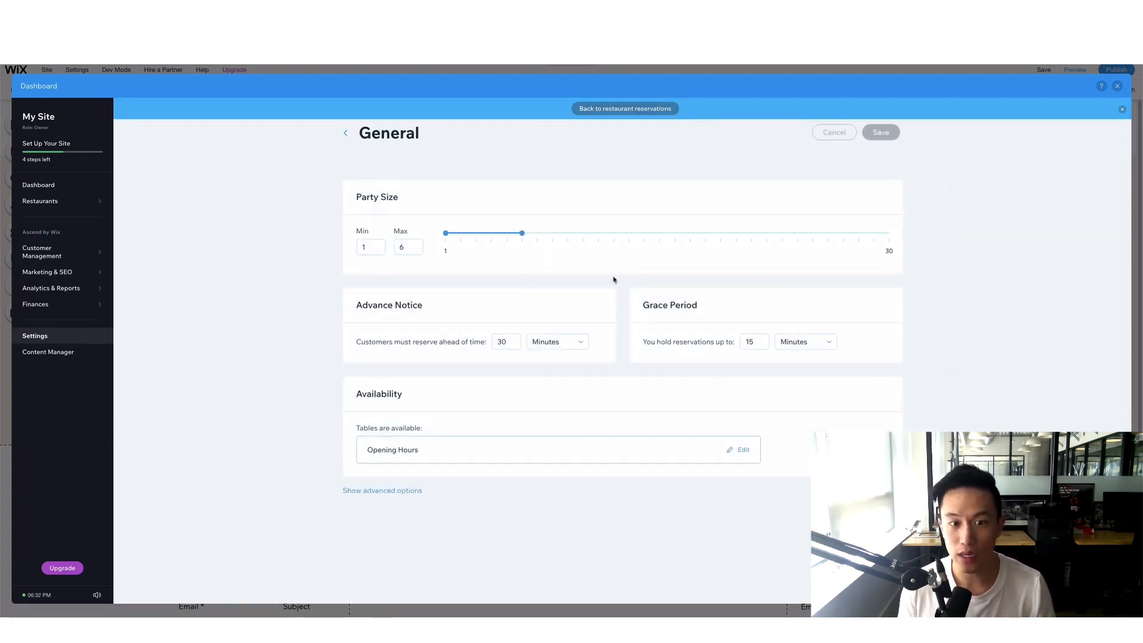
pyautogui.moveTo(522, 235)
pyautogui.moveTo(524, 236); pyautogui.dragTo(611, 236)
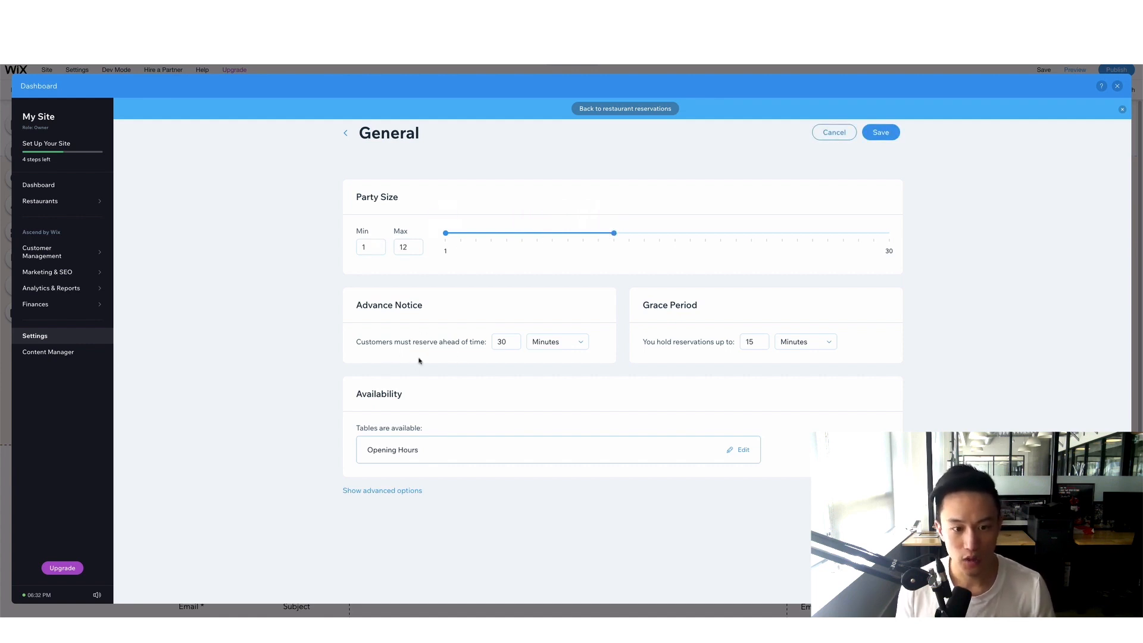
# - Set the advance notice customers must give for a reservation to 1 day
pyautogui.click(494, 342)
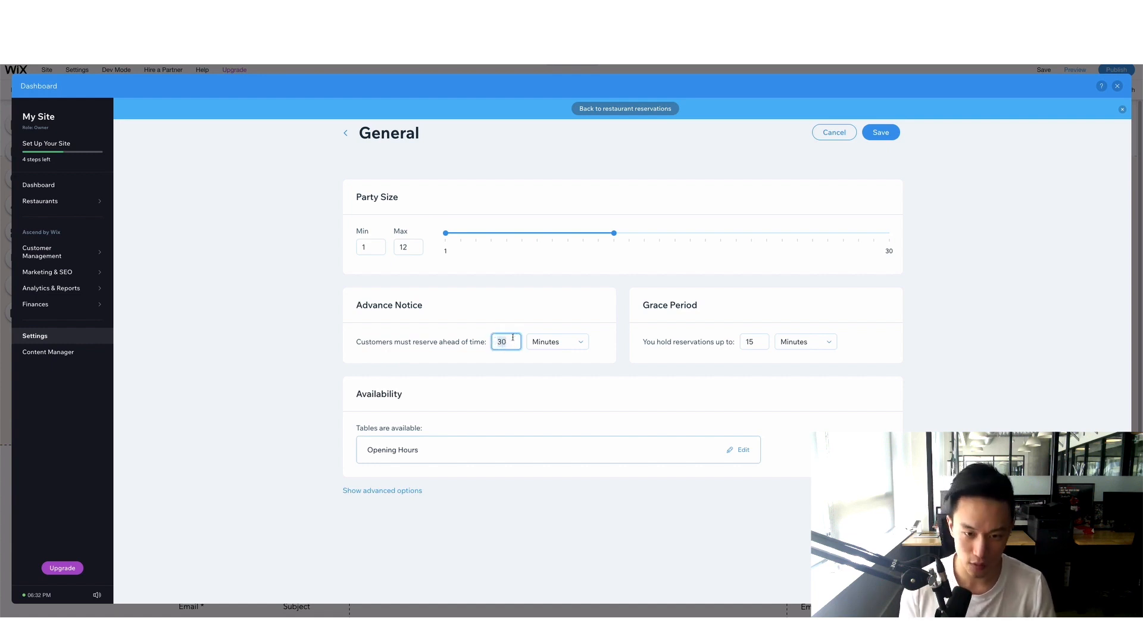
pyautogui.write('24')
pyautogui.click(576, 341)
pyautogui.click(557, 382)
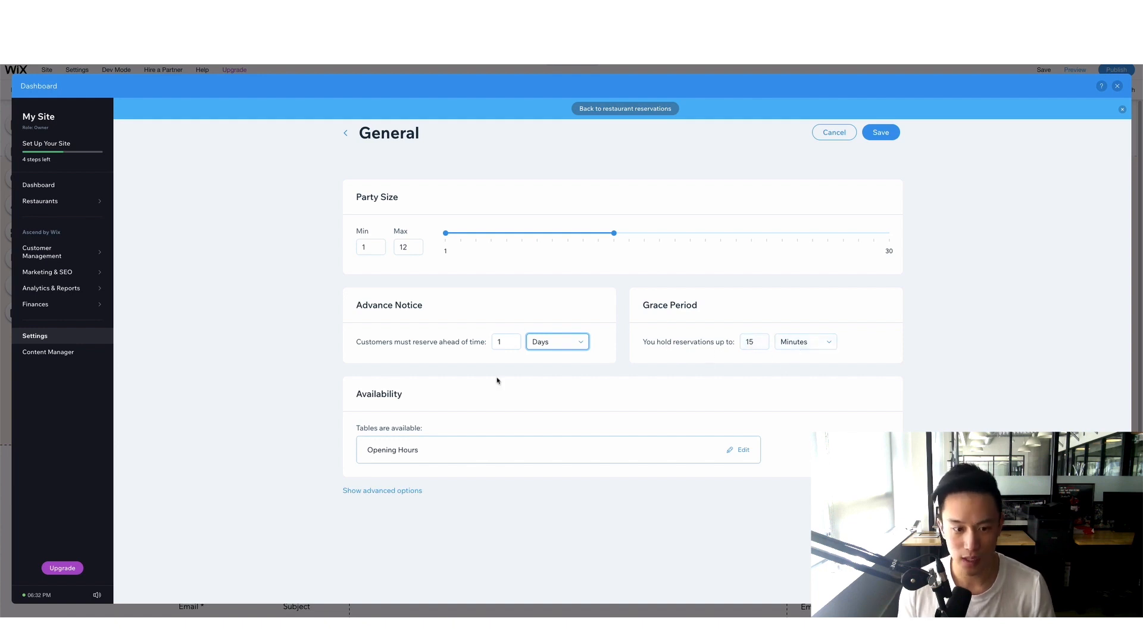
# - Switch table availability to custom hours and limit the reservation days to Thursday, Friday and Saturday
pyautogui.click(446, 456)
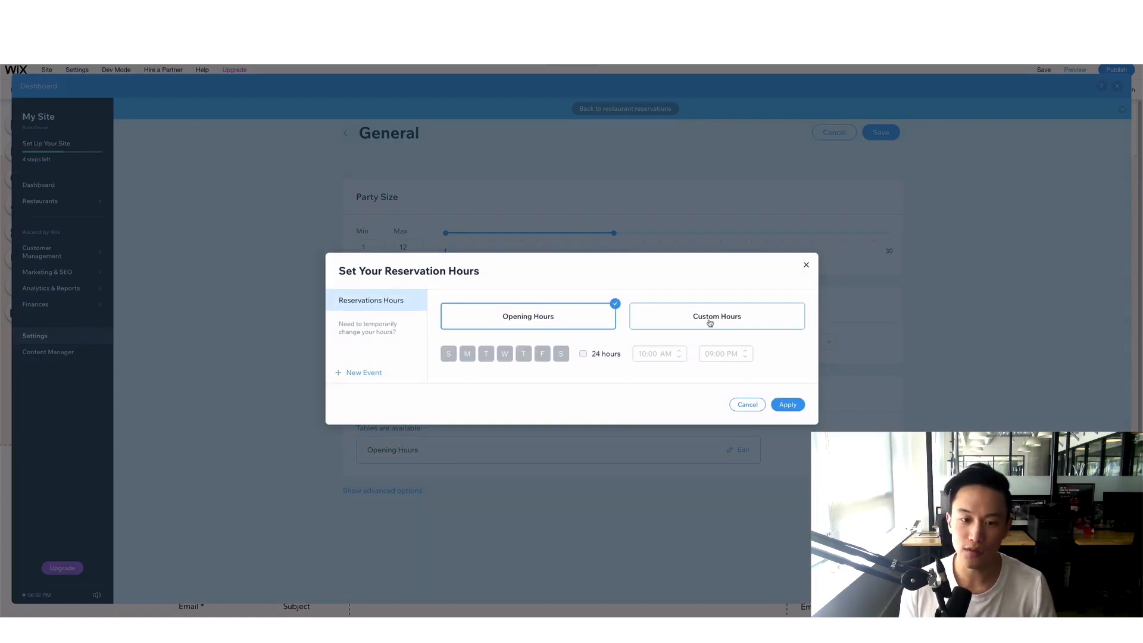
pyautogui.click(710, 323)
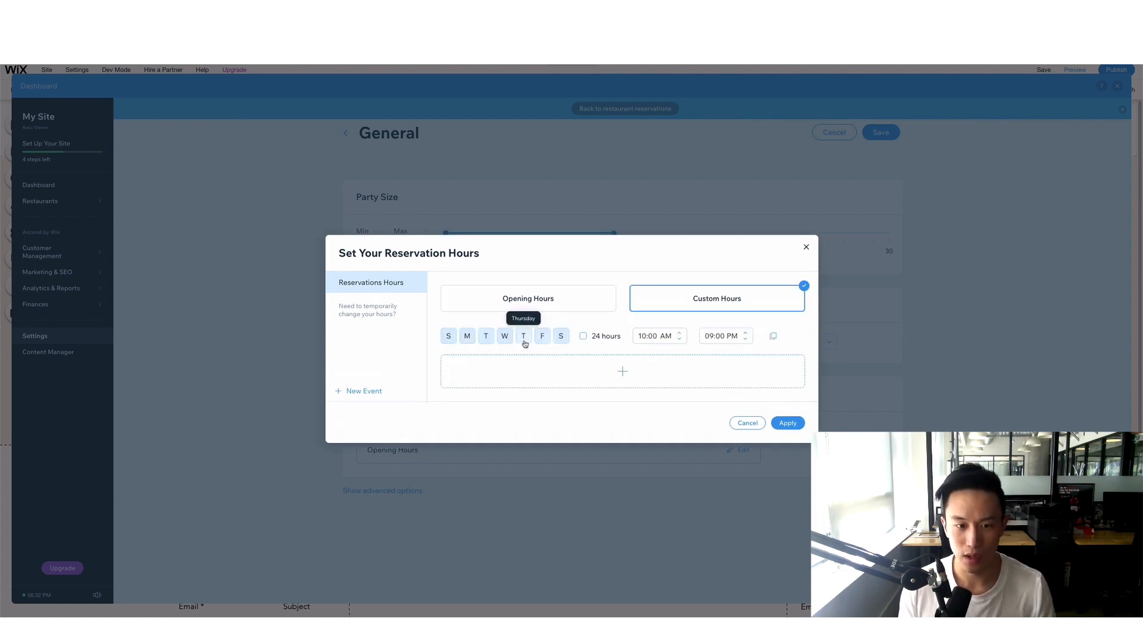
pyautogui.click(524, 337)
pyautogui.click(543, 337)
pyautogui.click(560, 337)
pyautogui.click(505, 336)
pyautogui.click(486, 337)
pyautogui.click(448, 337)
pyautogui.click(467, 337)
pyautogui.click(524, 337)
pyautogui.click(543, 337)
pyautogui.click(561, 337)
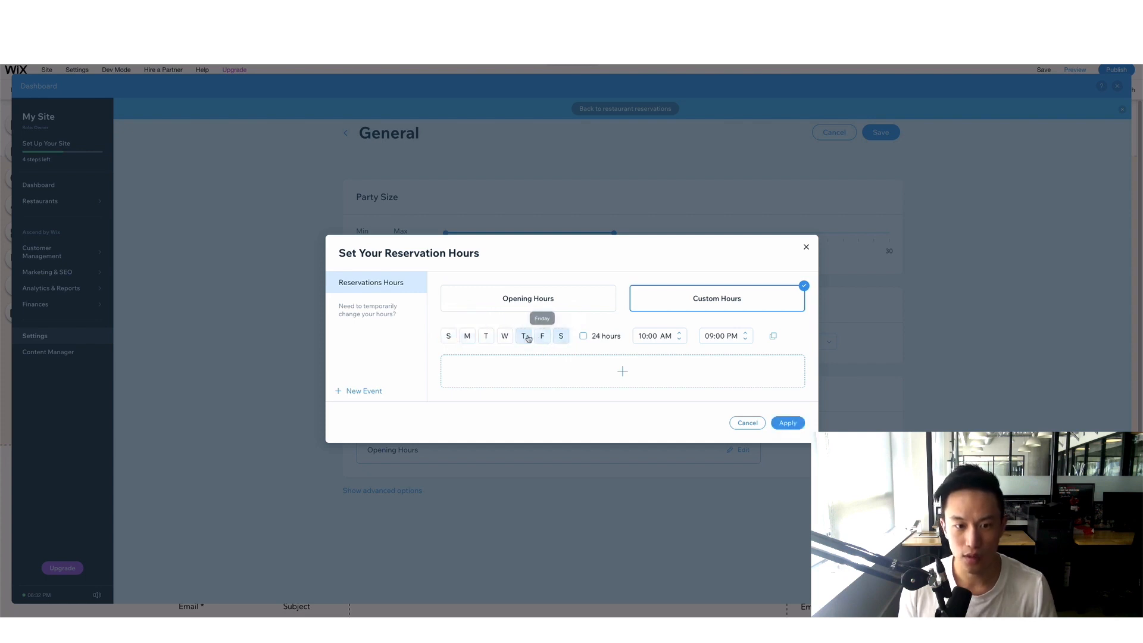
# - Set the custom hours' start time to 06:00 PM, apply the hours and save the general reservation settings
pyautogui.click(657, 336)
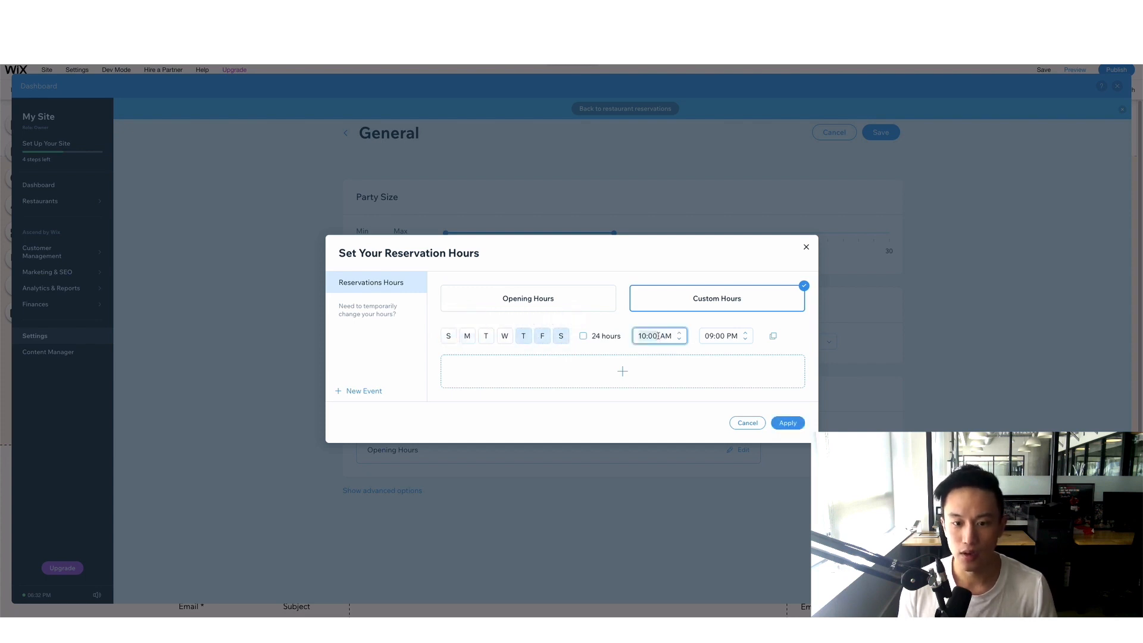
pyautogui.click(643, 337)
pyautogui.press('BackSpace')
pyautogui.press('Delete')
pyautogui.write('6')
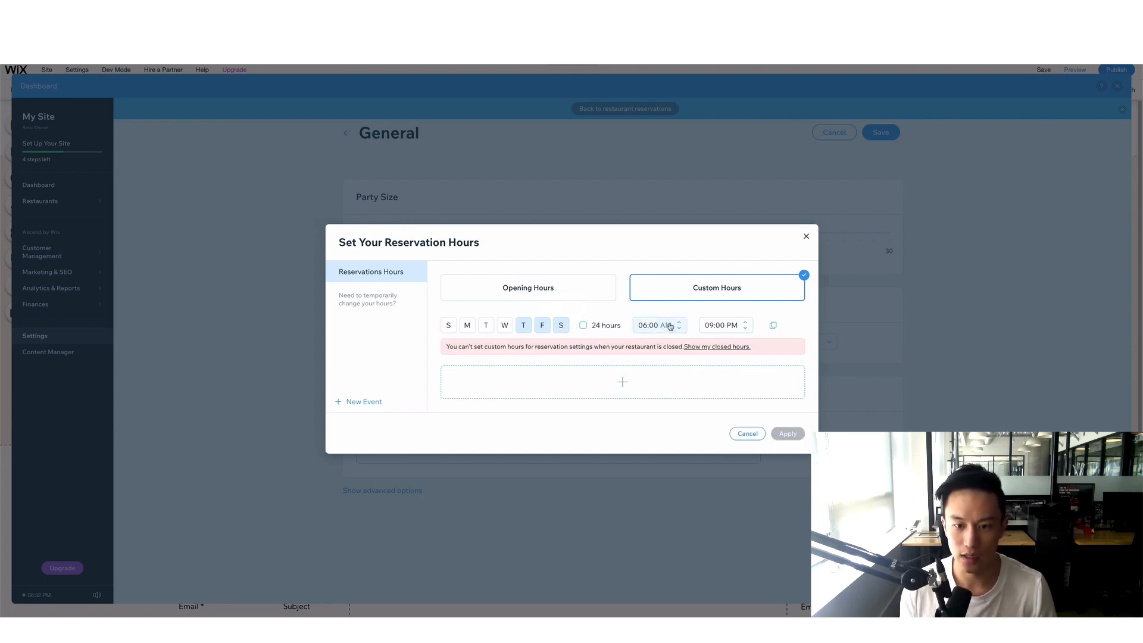
pyautogui.click(678, 339)
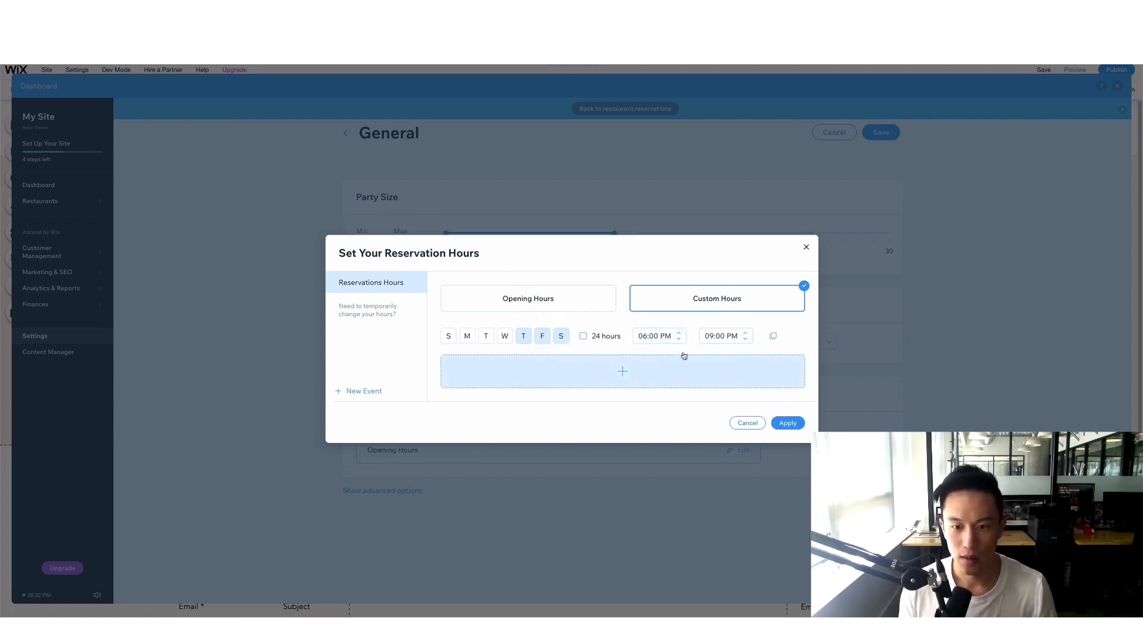
pyautogui.click(787, 424)
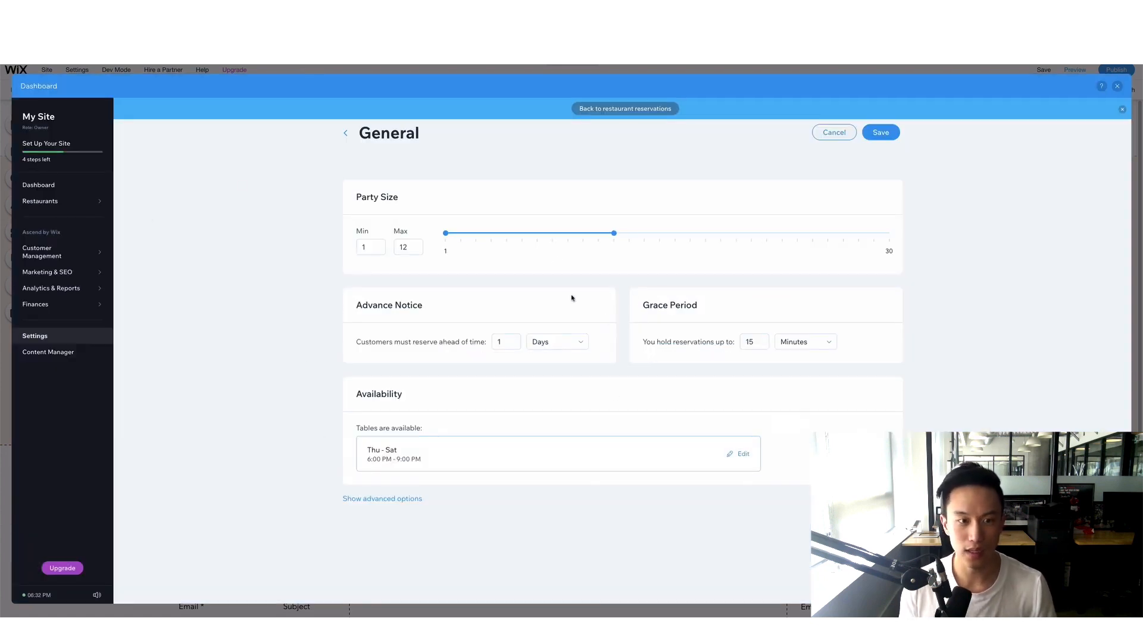
pyautogui.click(885, 134)
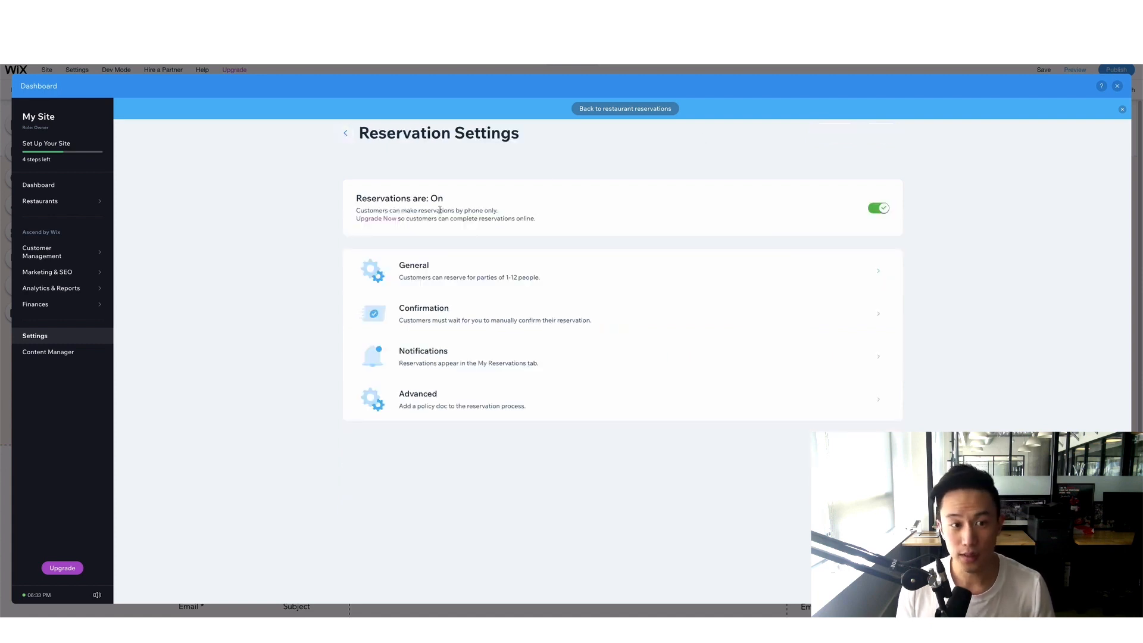
# - Review the Confirmation and Notifications reservation settings without changing them and return to the site editor
pyautogui.click(439, 316)
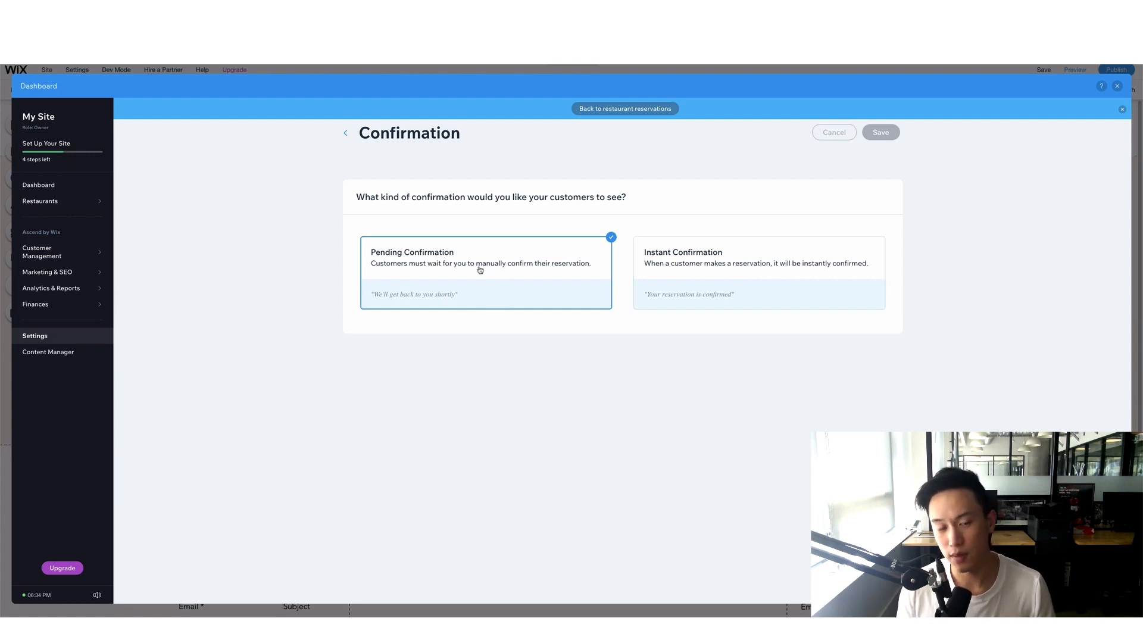
pyautogui.click(345, 134)
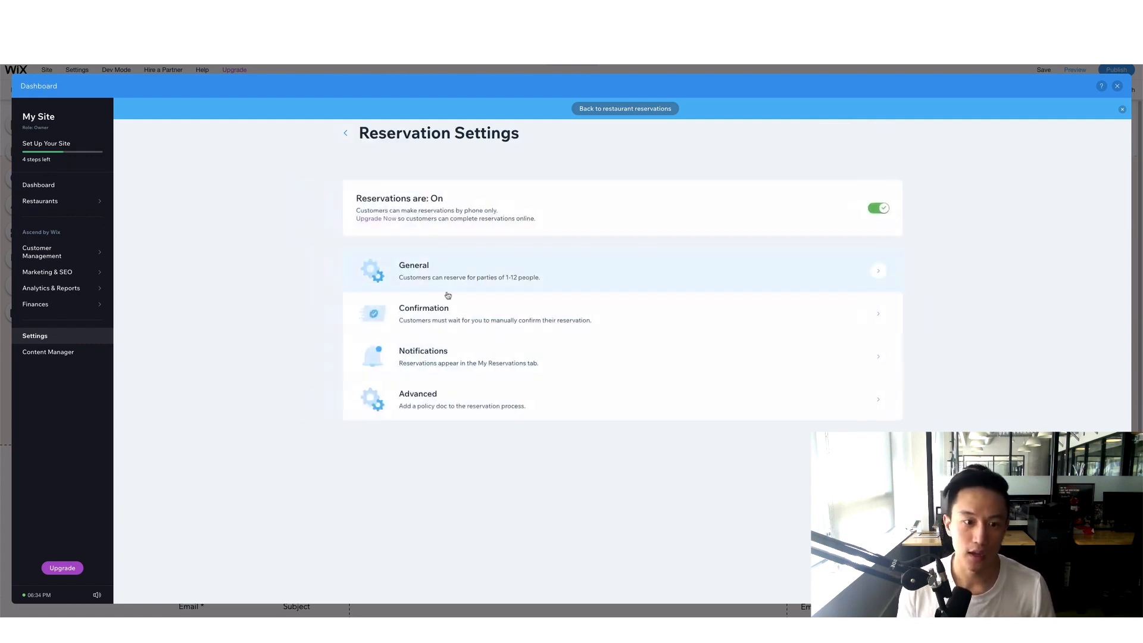
pyautogui.click(457, 364)
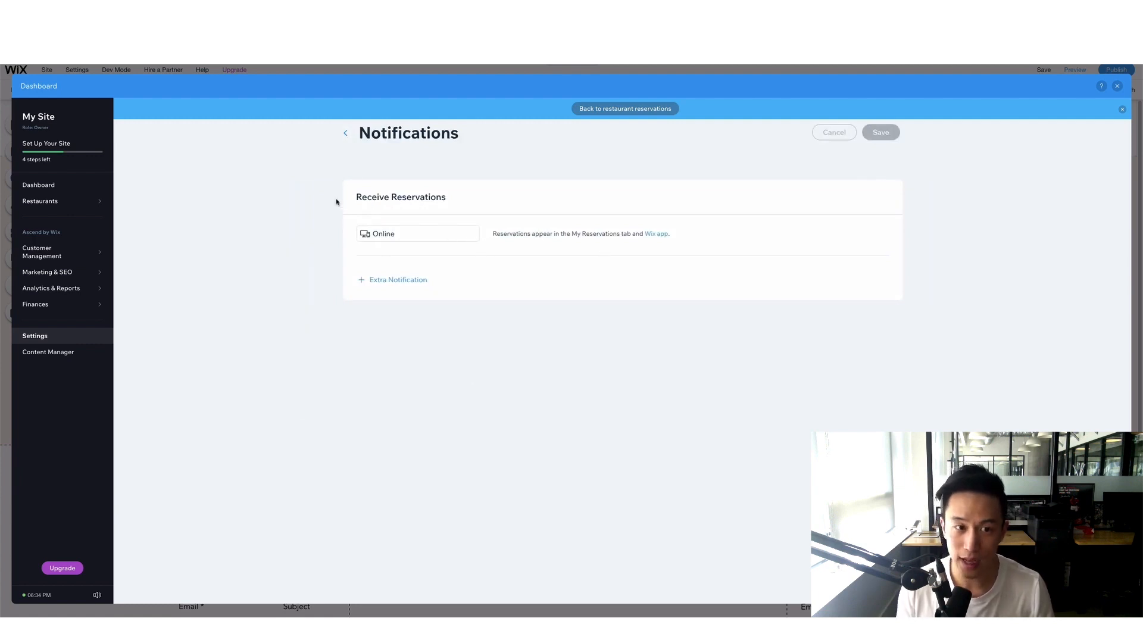
pyautogui.click(345, 133)
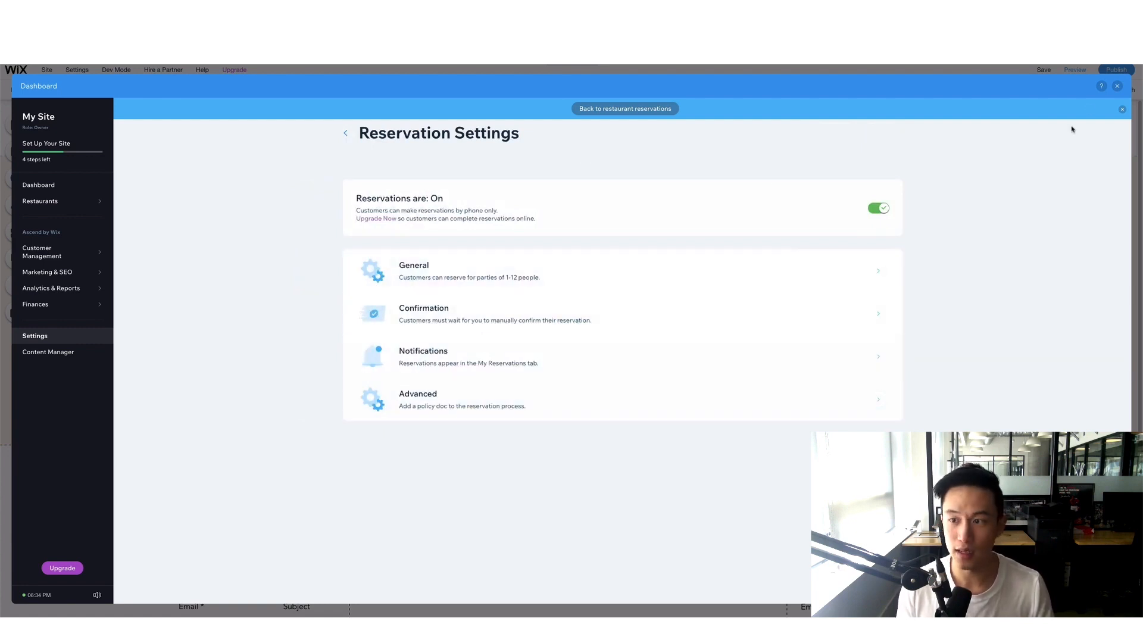
pyautogui.click(1118, 87)
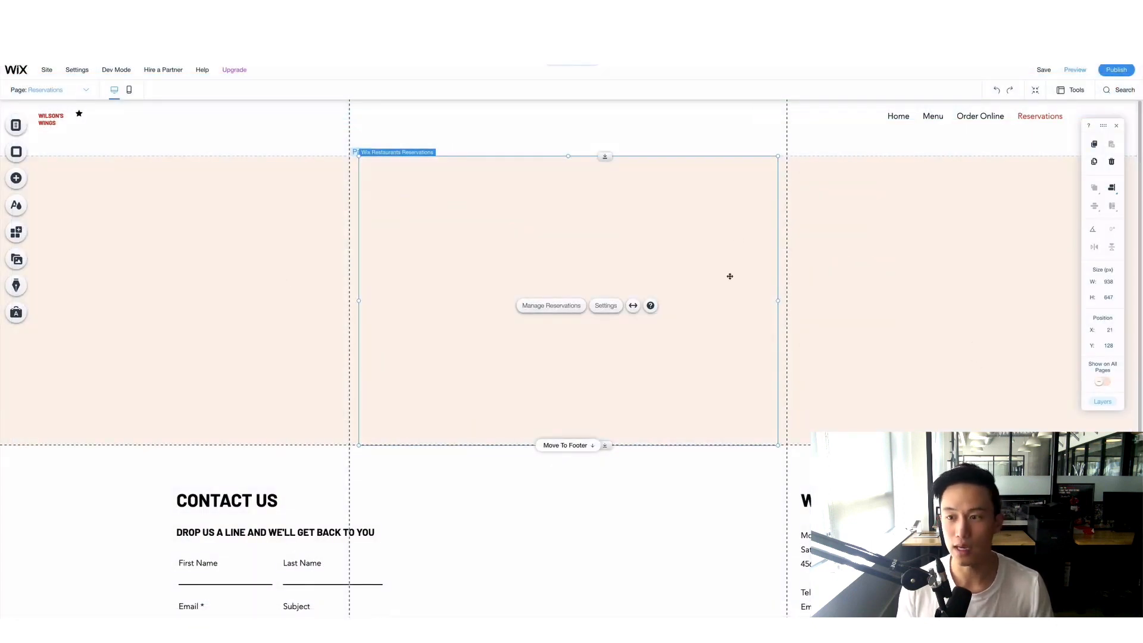
# - Preview the site and look through its Menu and Order Online pages
pyautogui.click(1079, 70)
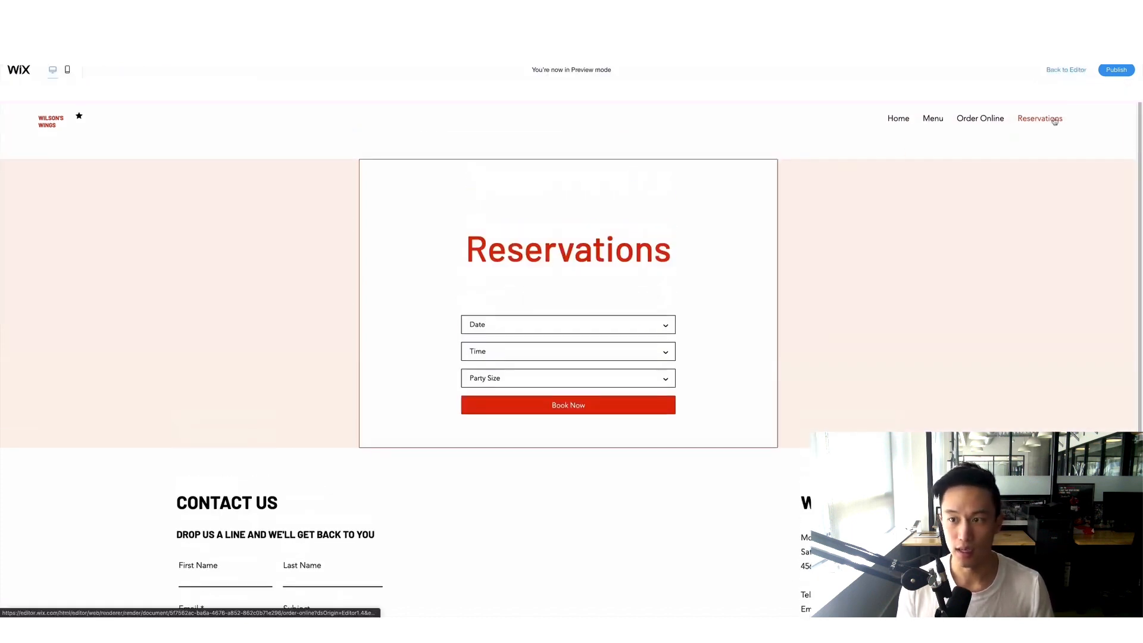
pyautogui.click(981, 122)
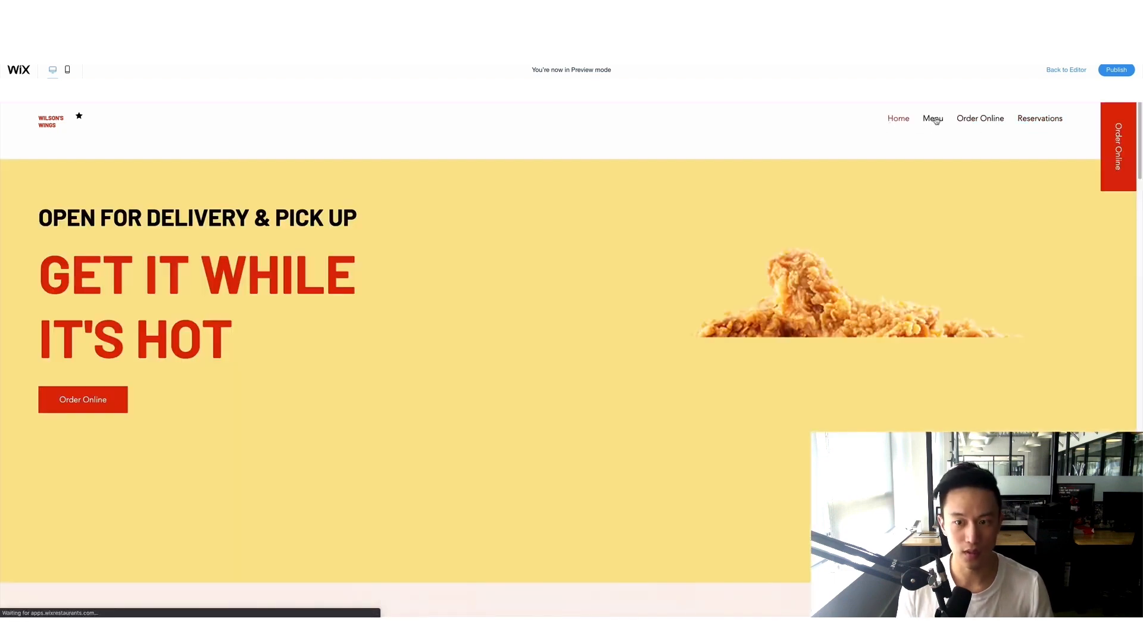
pyautogui.click(933, 119)
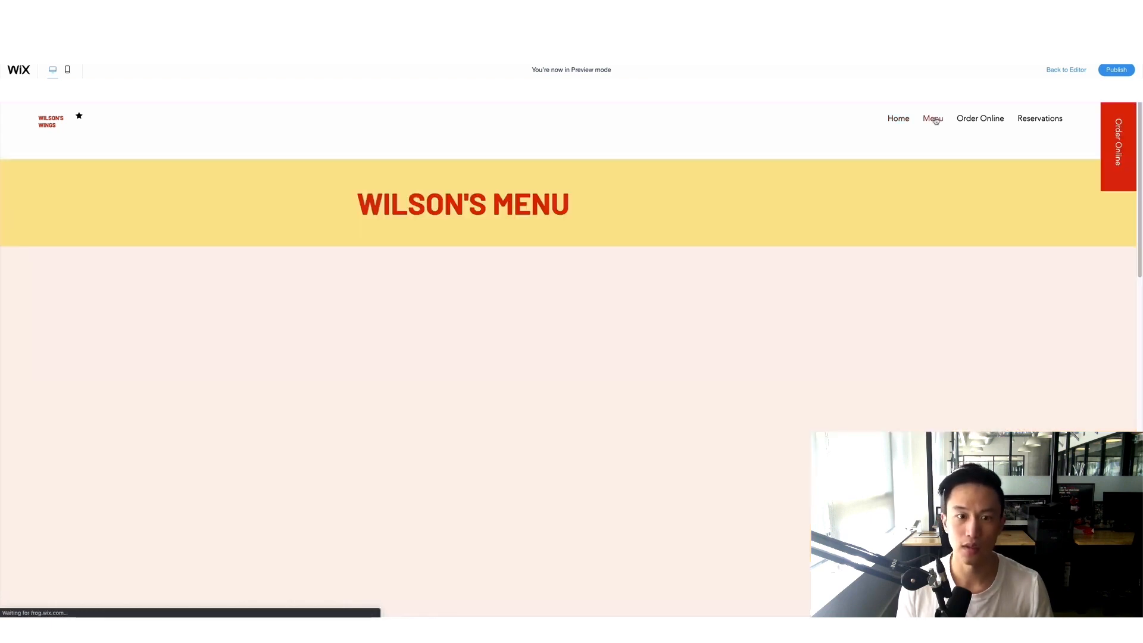
pyautogui.scroll(-3, 659, 332)
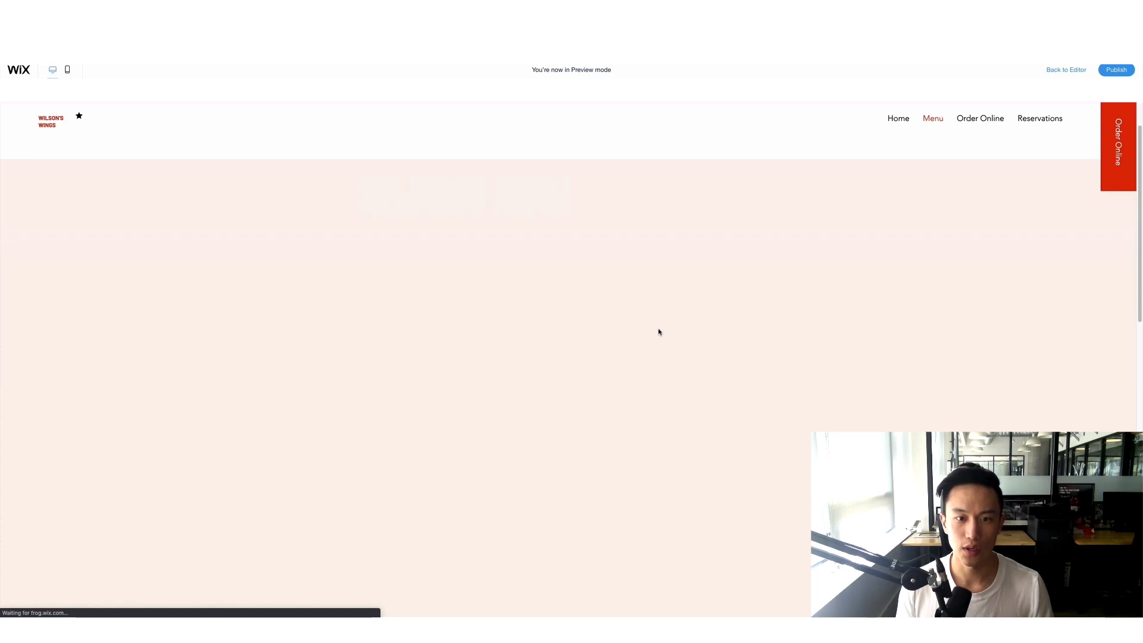
pyautogui.scroll(3, 659, 332)
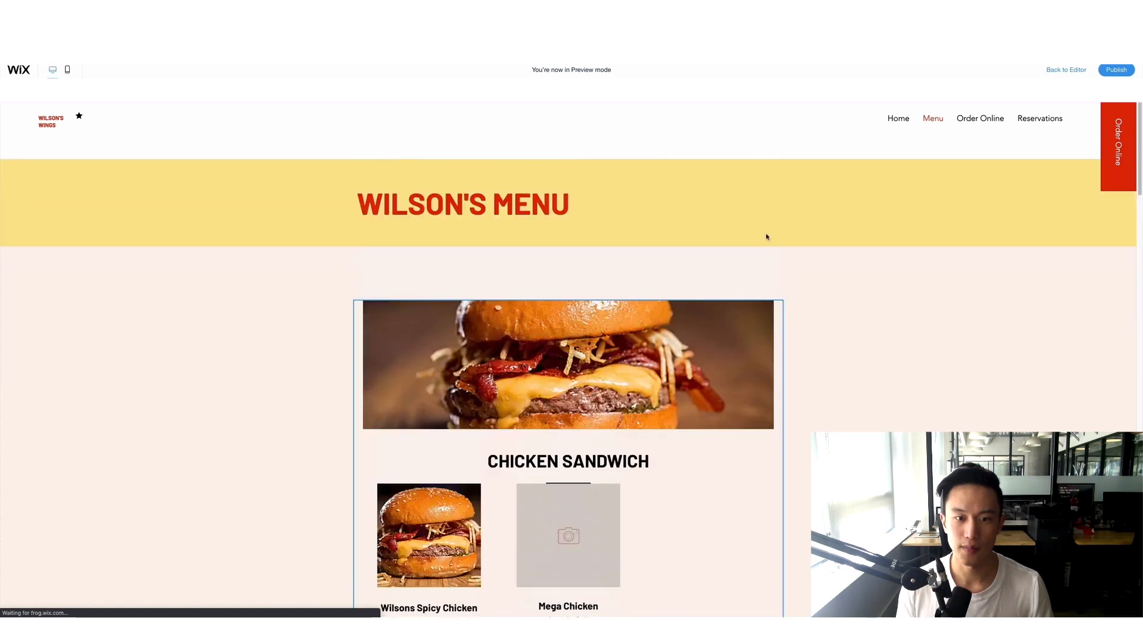
pyautogui.click(996, 119)
pyautogui.scroll(-1, 521, 362)
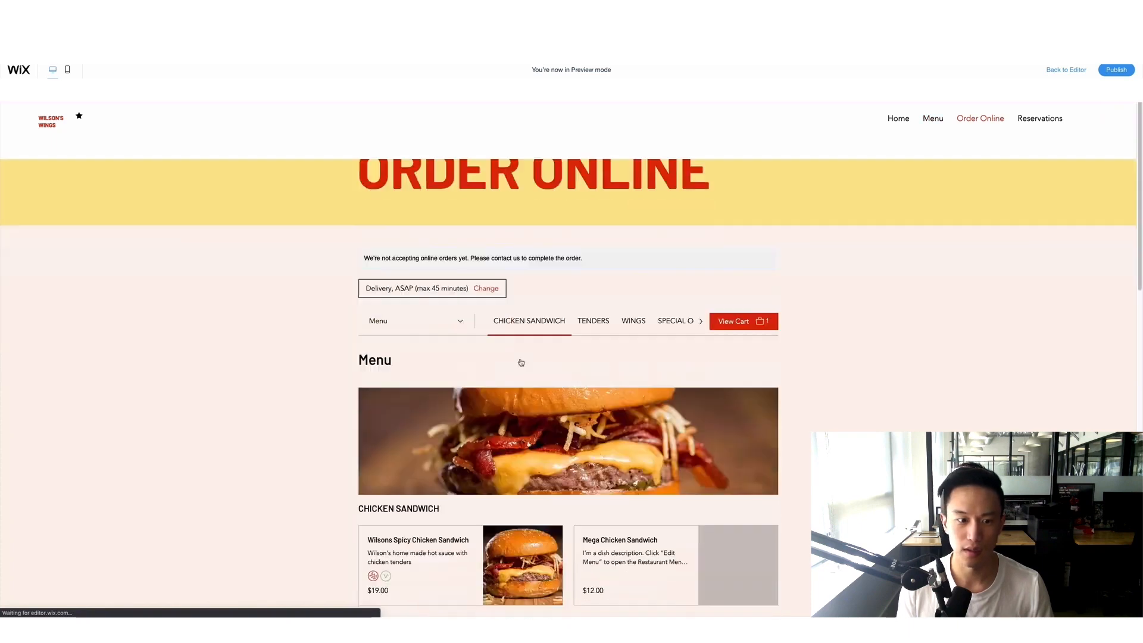
pyautogui.scroll(-2, 654, 286)
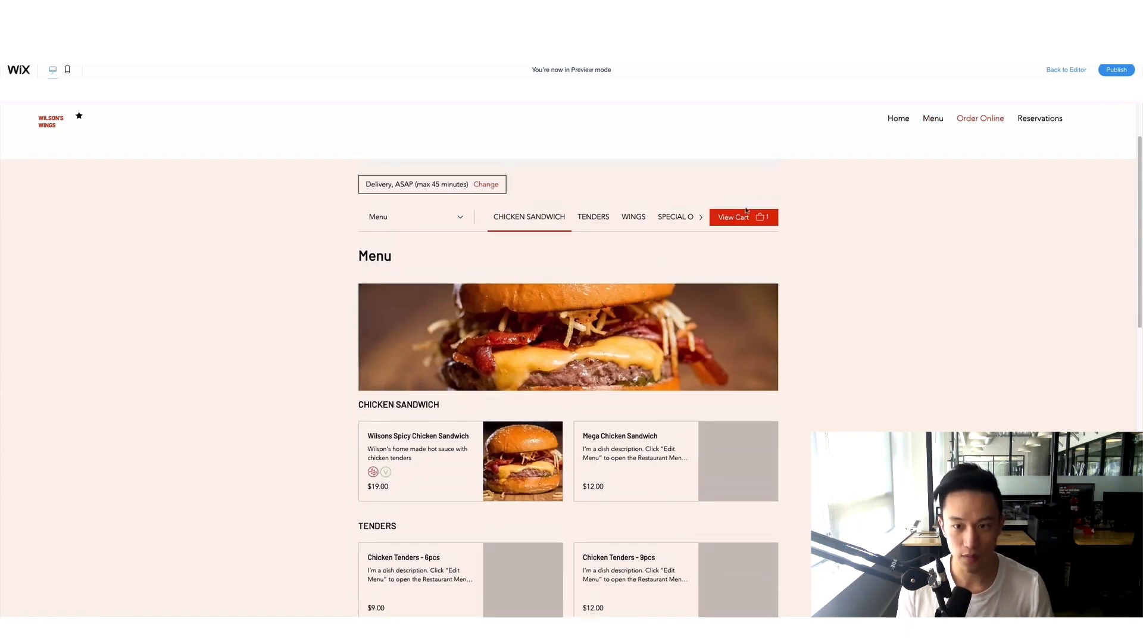
# - Add one Mega Chicken Sandwich to the online order, checking the cart before and after
pyautogui.click(741, 219)
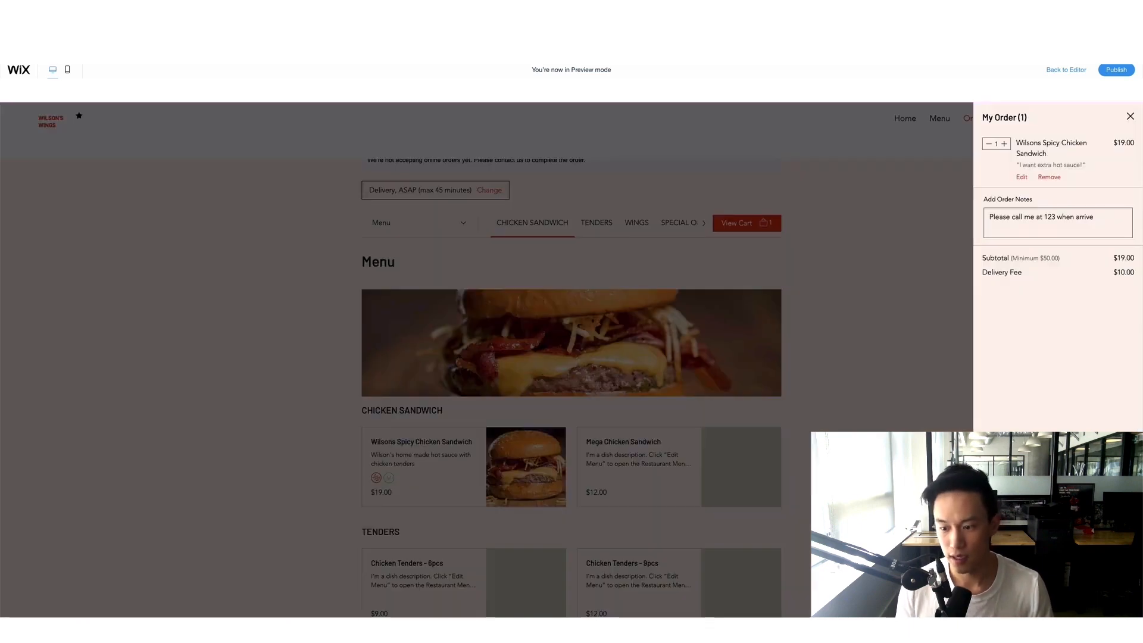
pyautogui.click(1130, 117)
pyautogui.click(664, 476)
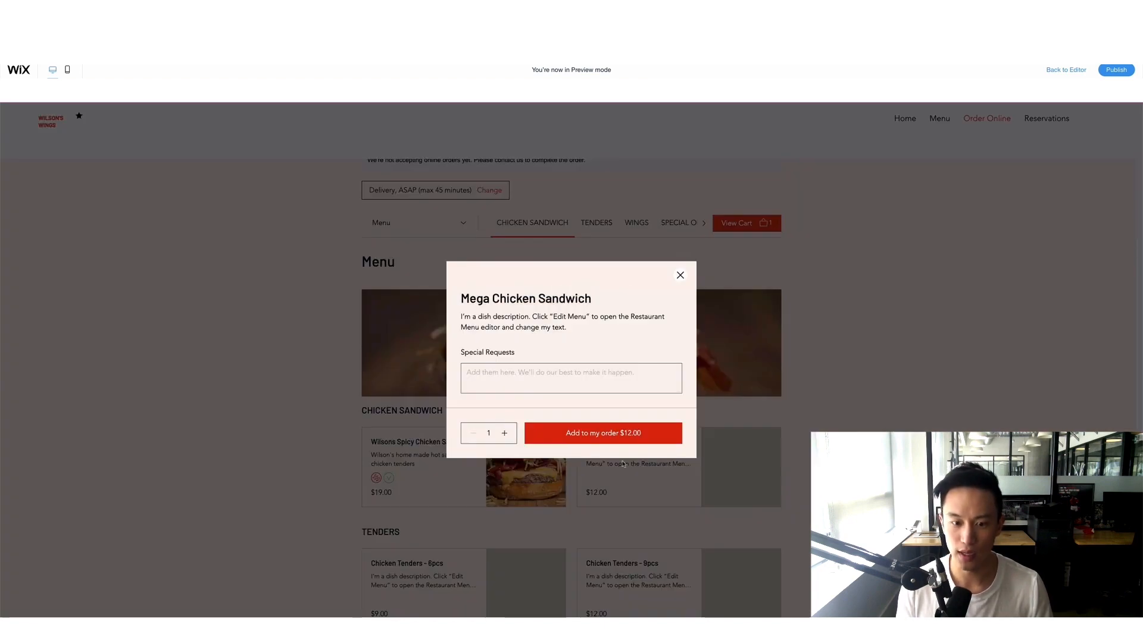
pyautogui.click(584, 433)
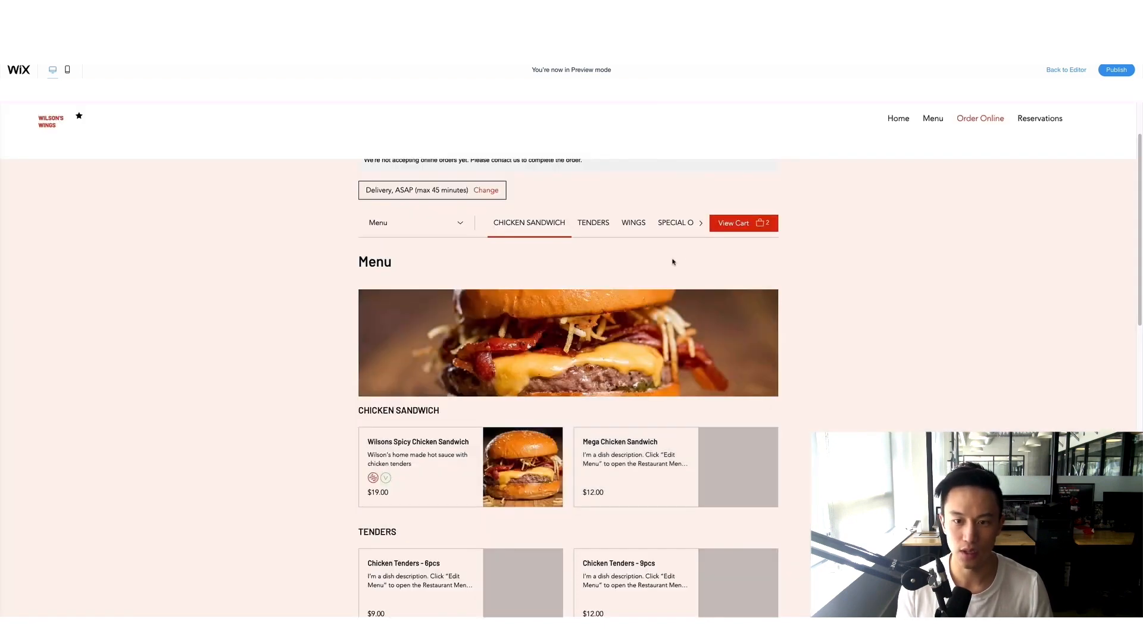
pyautogui.click(726, 224)
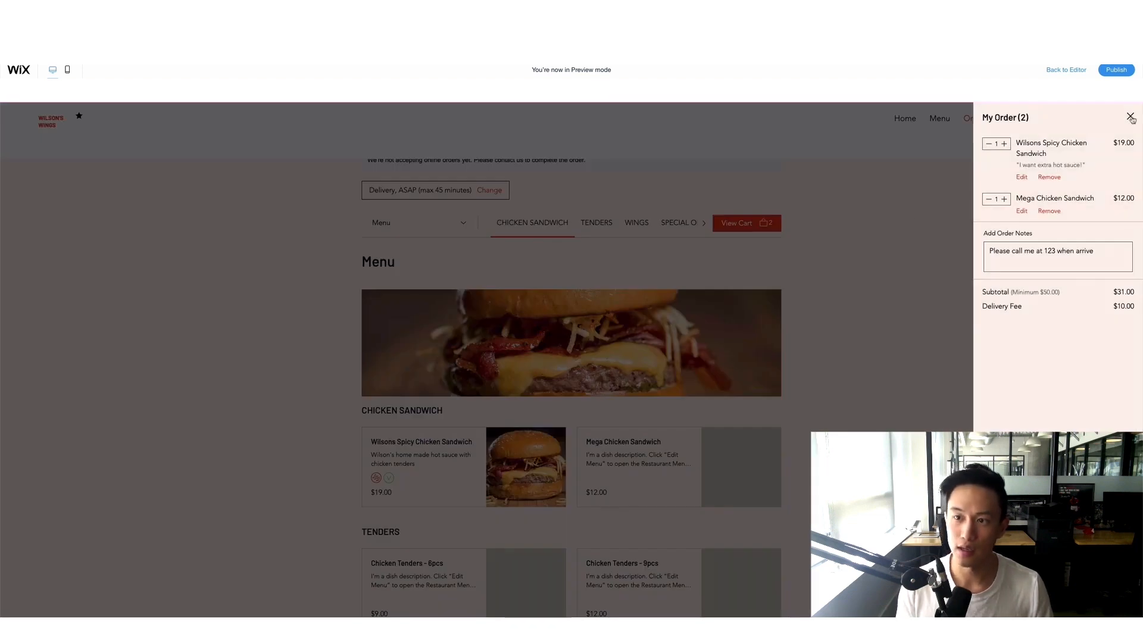
pyautogui.click(796, 310)
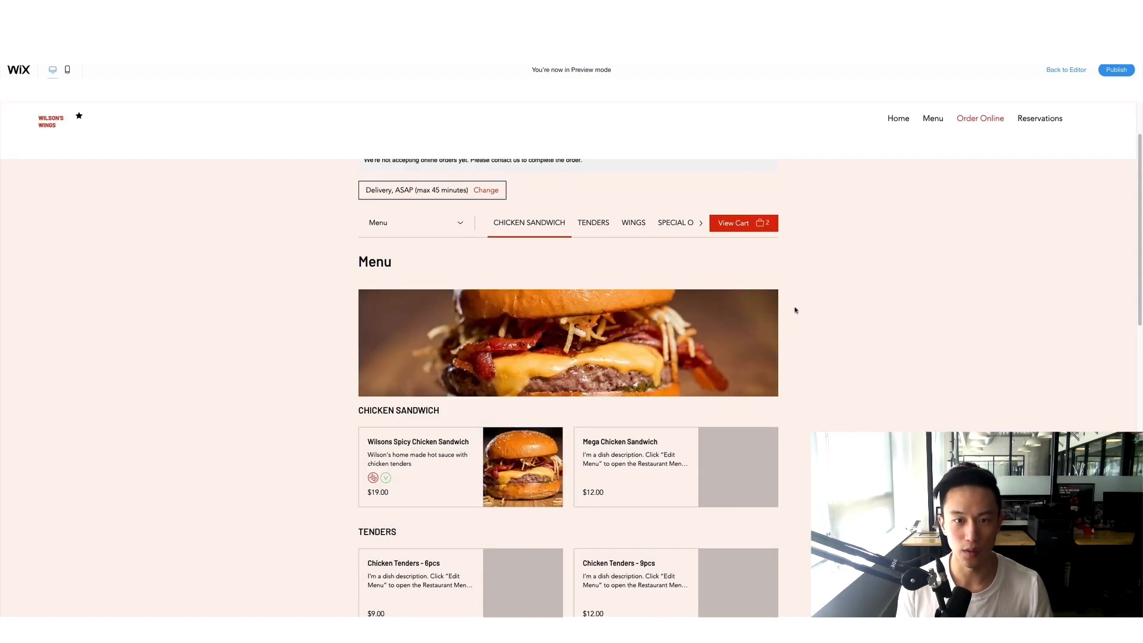
# - Set the date on the Reservations page to Mar 25, 2021 and look through the available times without choosing one
pyautogui.click(1044, 127)
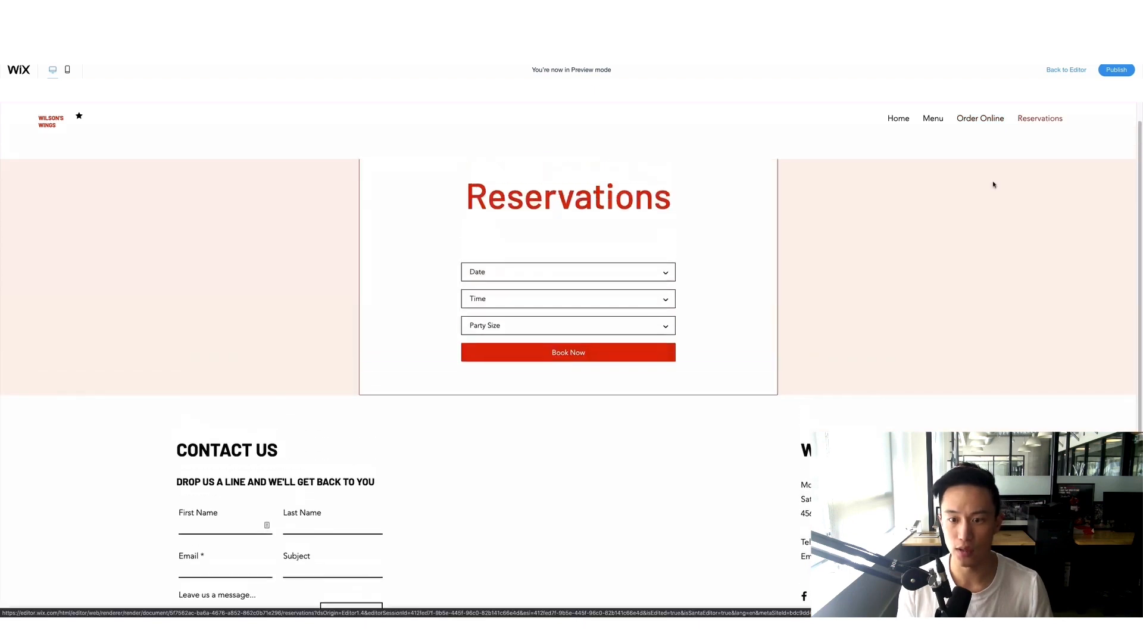
pyautogui.click(590, 327)
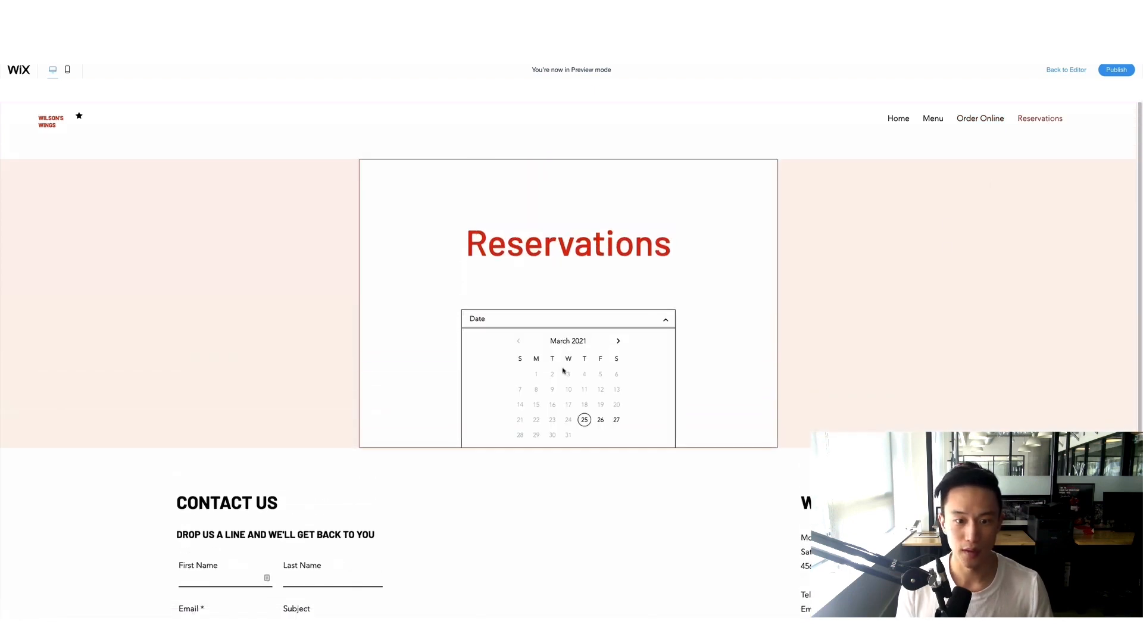
pyautogui.click(587, 421)
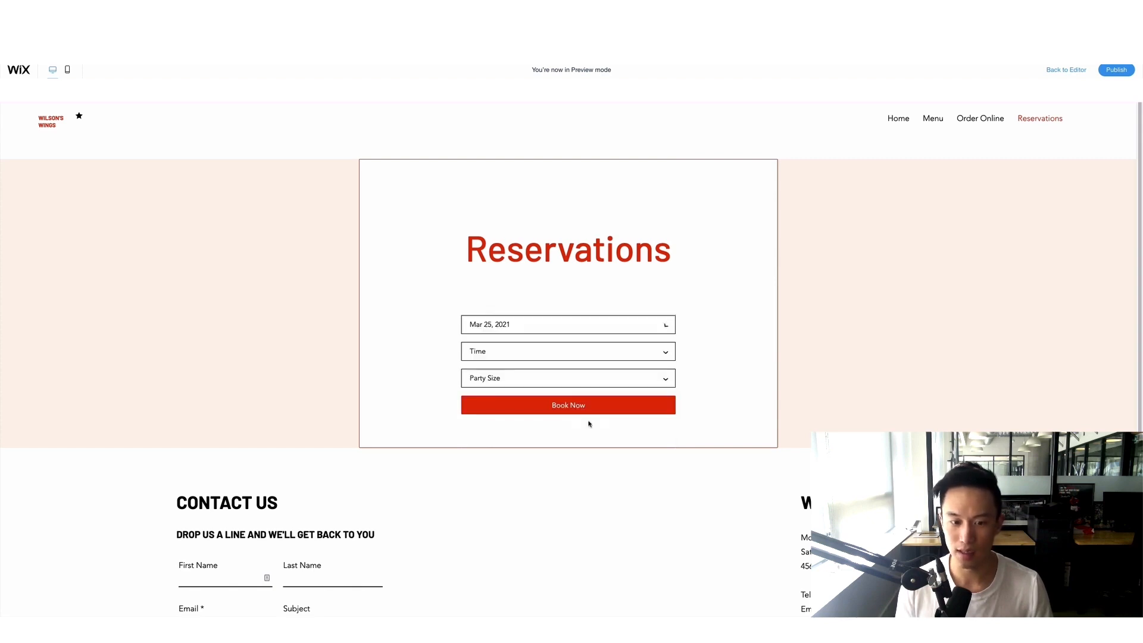
pyautogui.click(534, 356)
pyautogui.scroll(-2, 580, 393)
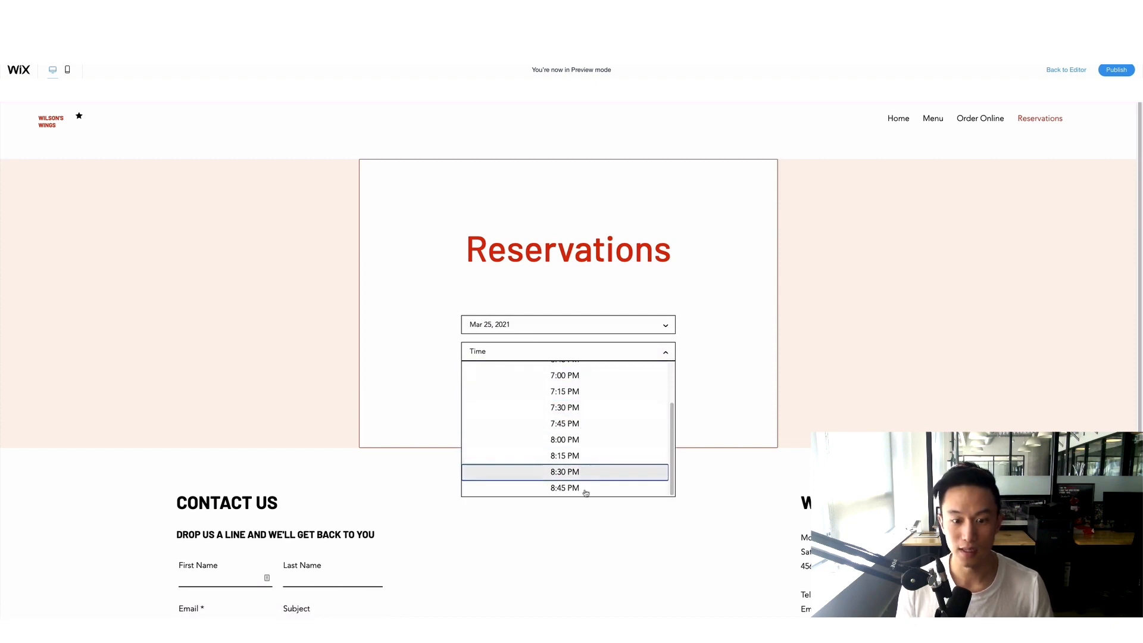
pyautogui.click(579, 352)
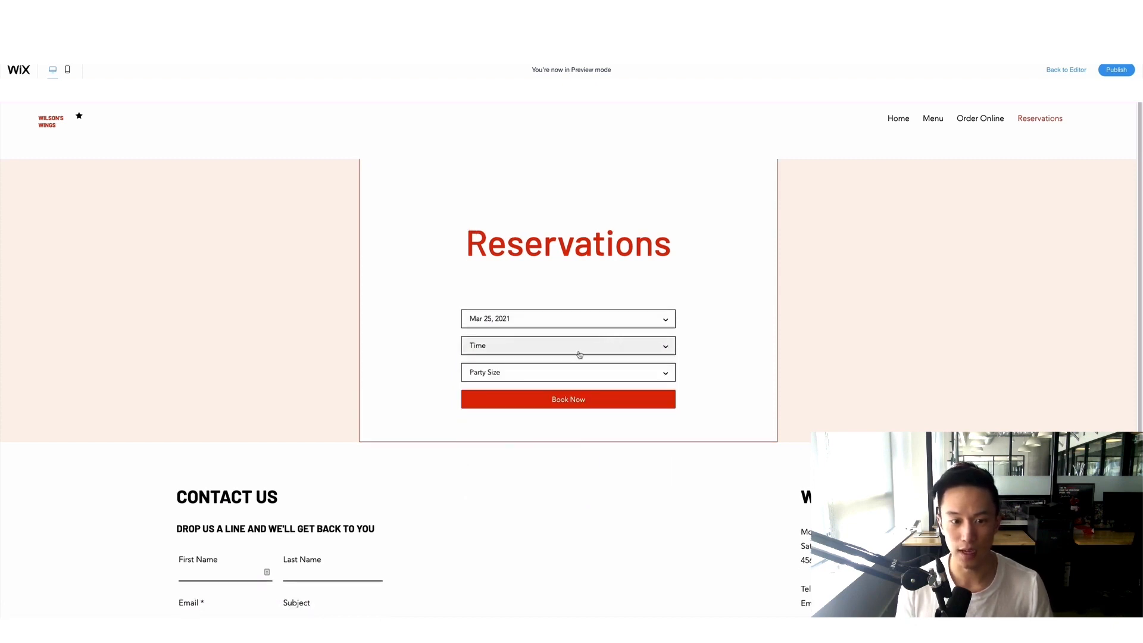
# - Look through the party size options in the reservation form and set the party size to 2 people
pyautogui.click(544, 373)
pyautogui.scroll(-2, 596, 426)
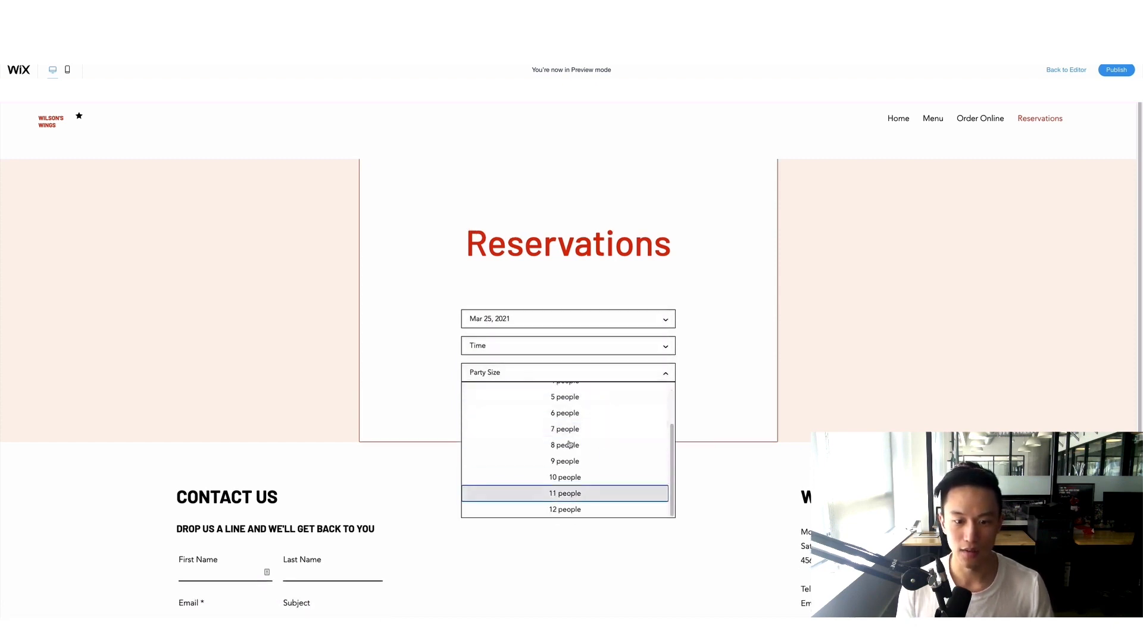
pyautogui.click(755, 396)
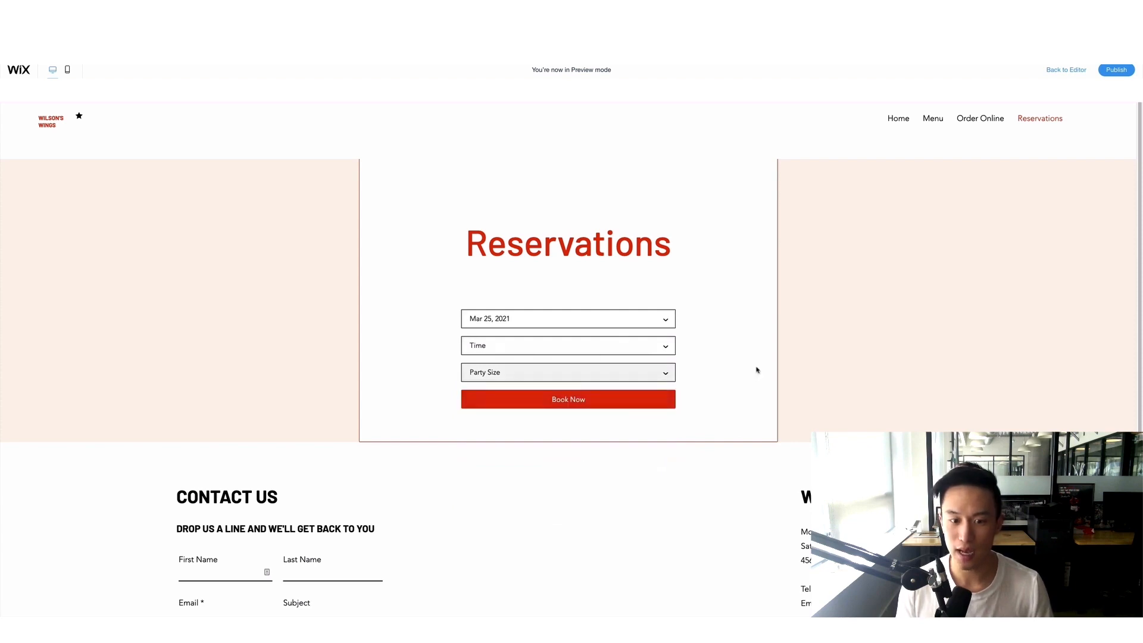
pyautogui.click(595, 379)
pyautogui.click(580, 404)
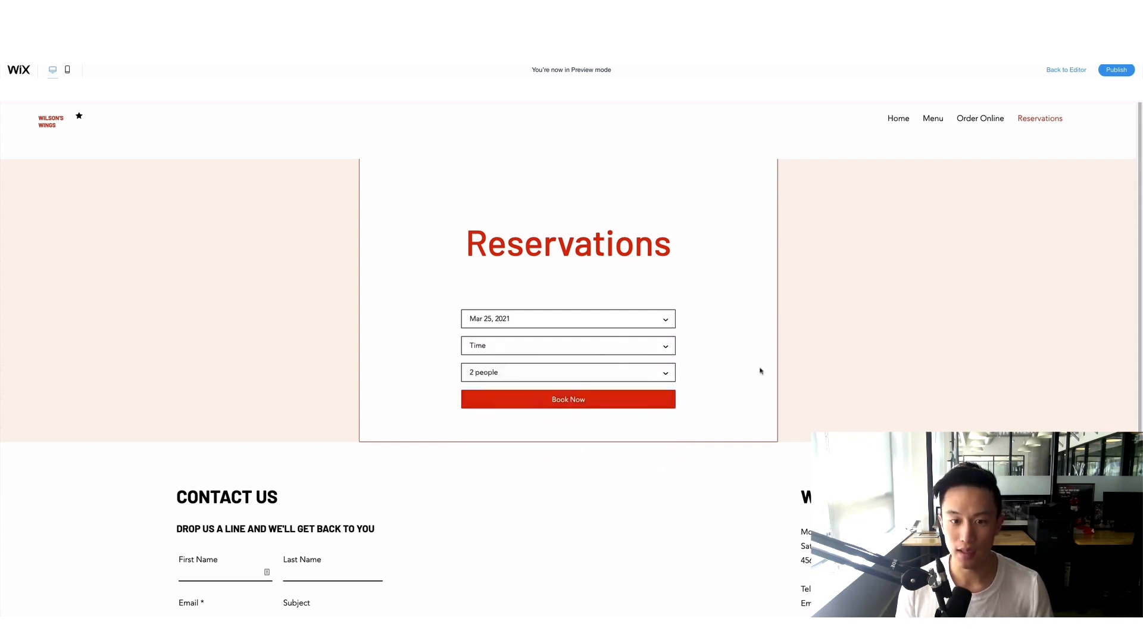
pyautogui.click(879, 133)
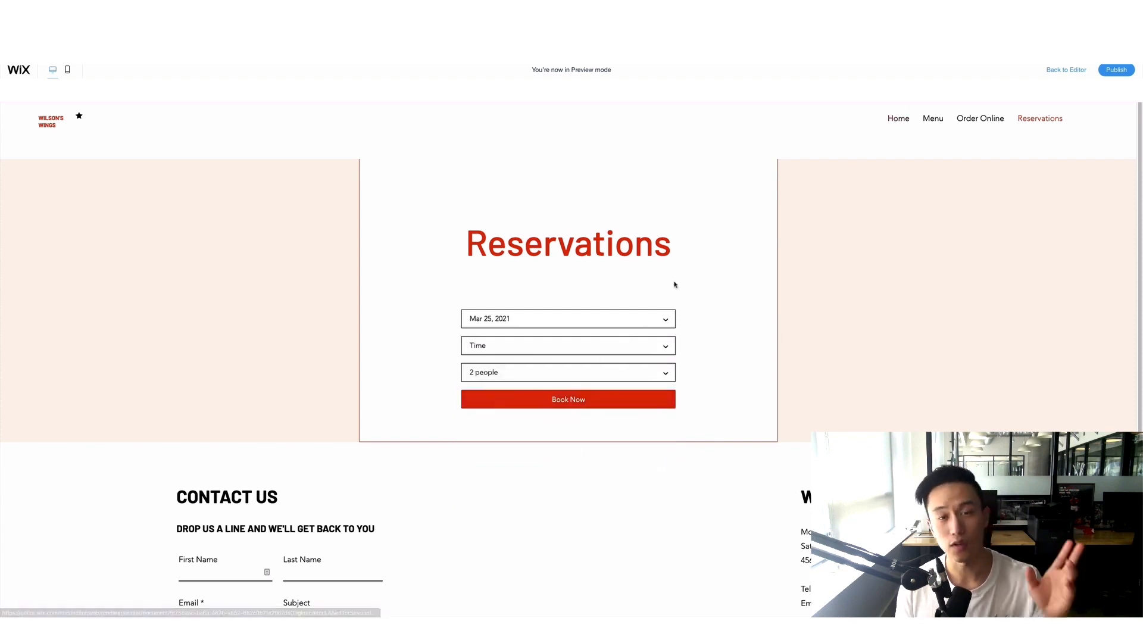